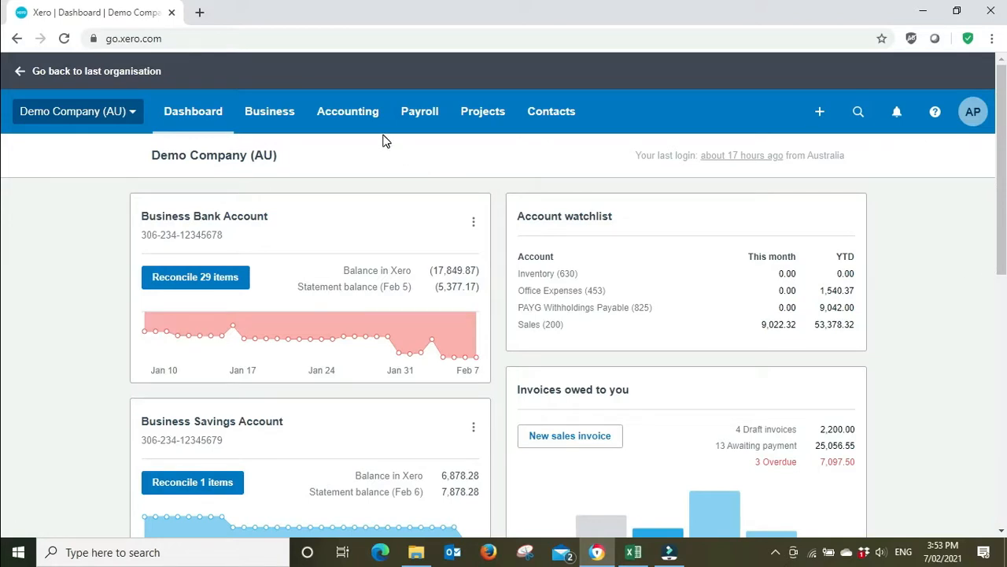
Open the Bank Reconciliation Summary report from the accounting reports.
{"action": "left_click", "coordinate": [359, 119]}
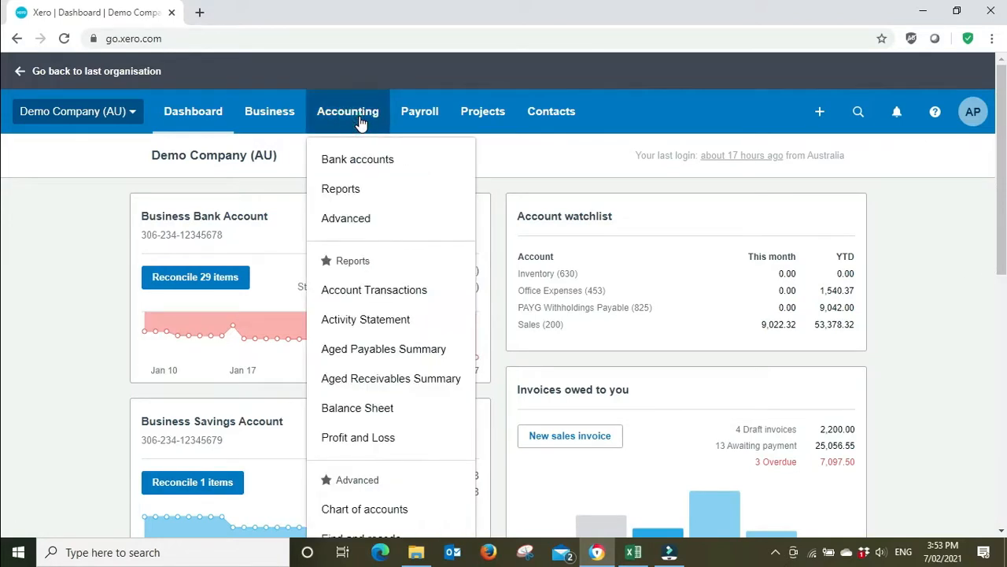
{"action": "left_click", "coordinate": [352, 197]}
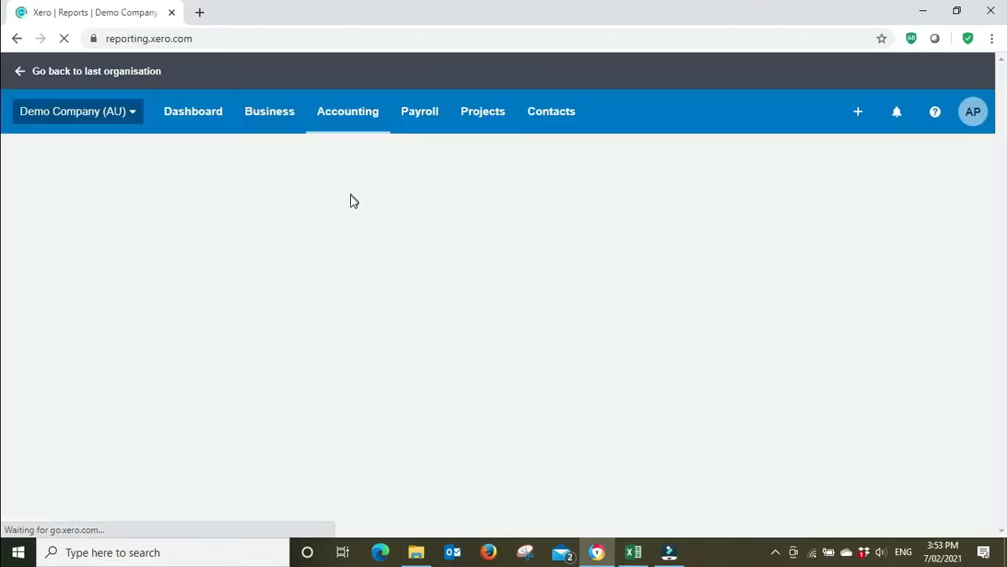
{"action": "scroll", "coordinate": [313, 373], "scroll_direction": "down", "scroll_amount": 5}
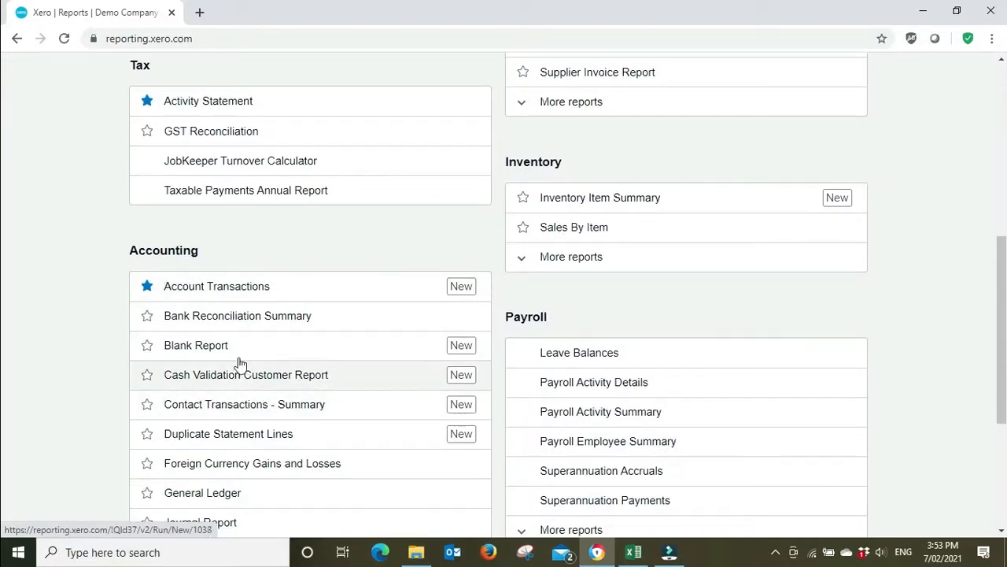
{"action": "left_click", "coordinate": [240, 321]}
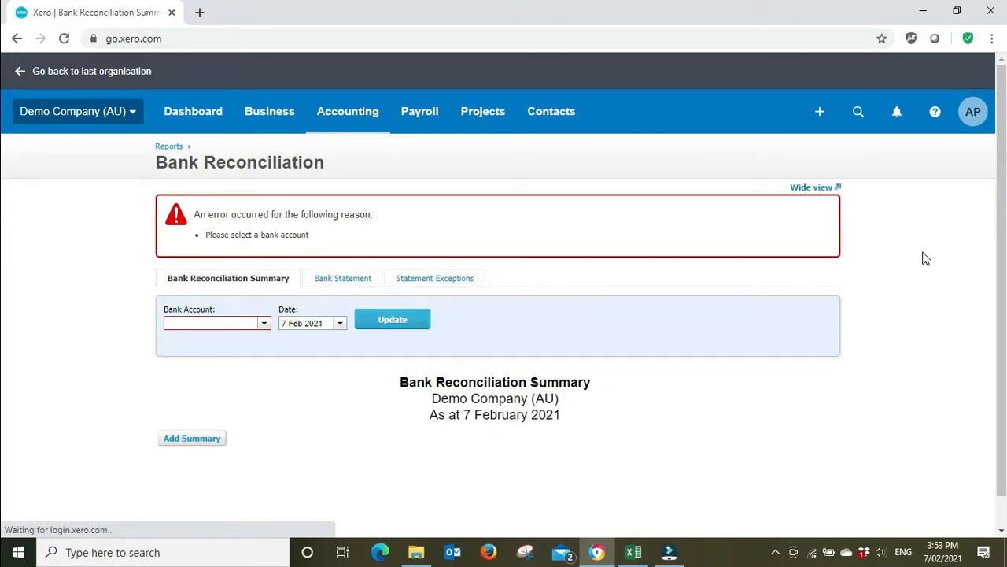
Run the Bank Reconciliation Summary for 090 - Business Bank Account as at 5 Feb 2021.
{"action": "scroll", "coordinate": [925, 259], "scroll_direction": "down", "scroll_amount": 1}
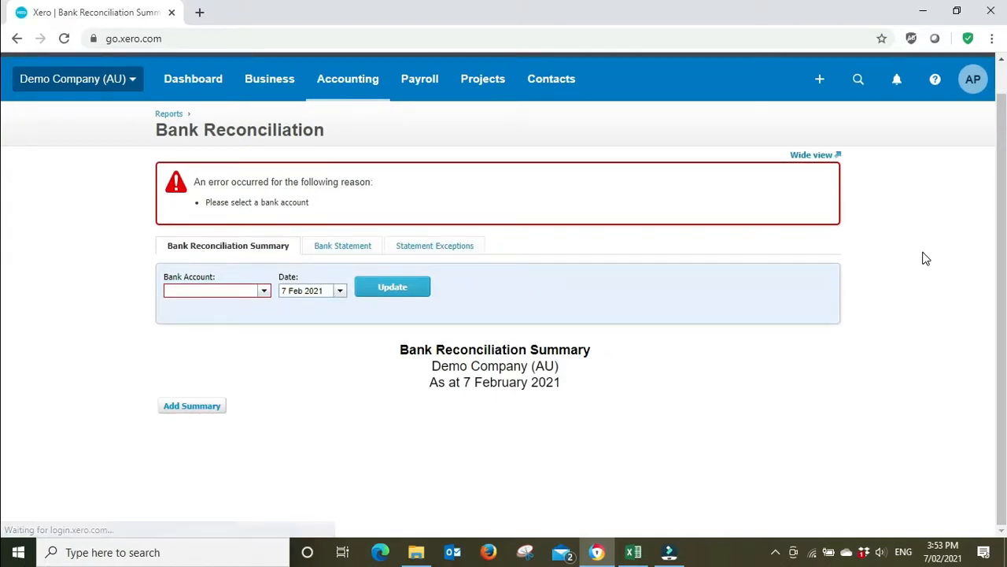
{"action": "left_click", "coordinate": [263, 292]}
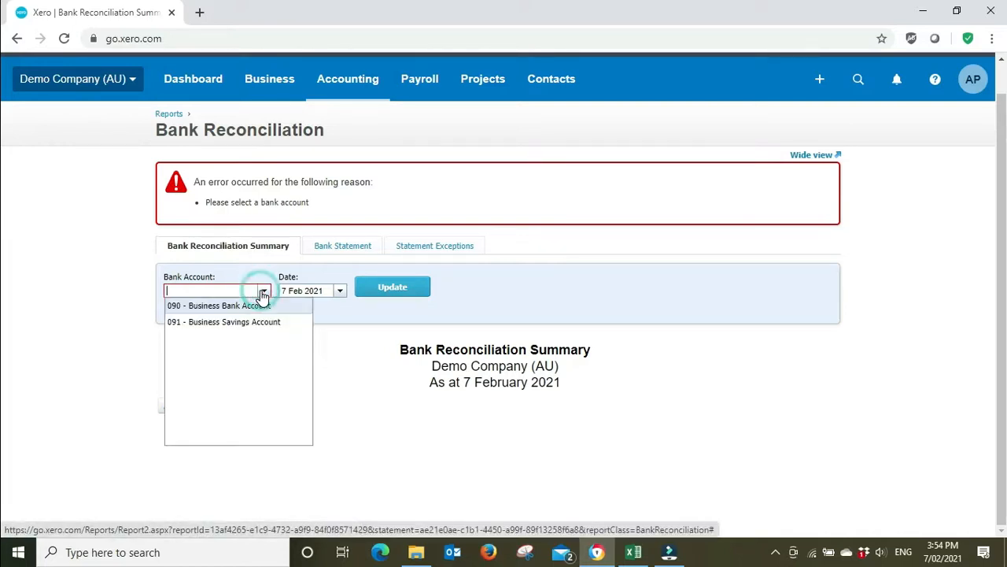
{"action": "left_click", "coordinate": [222, 307]}
{"action": "left_click", "coordinate": [339, 294]}
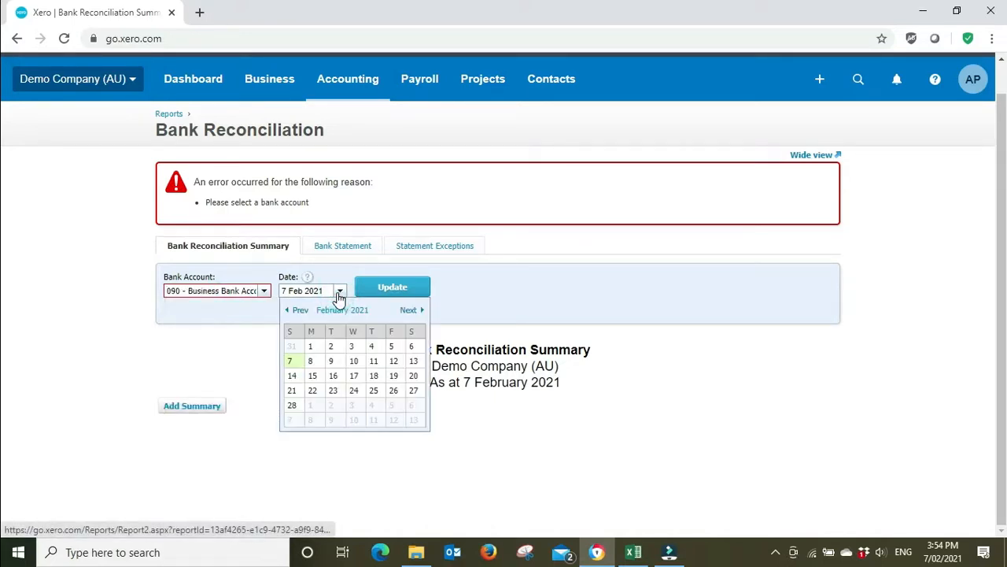
{"action": "left_click", "coordinate": [396, 347]}
{"action": "left_click", "coordinate": [391, 293]}
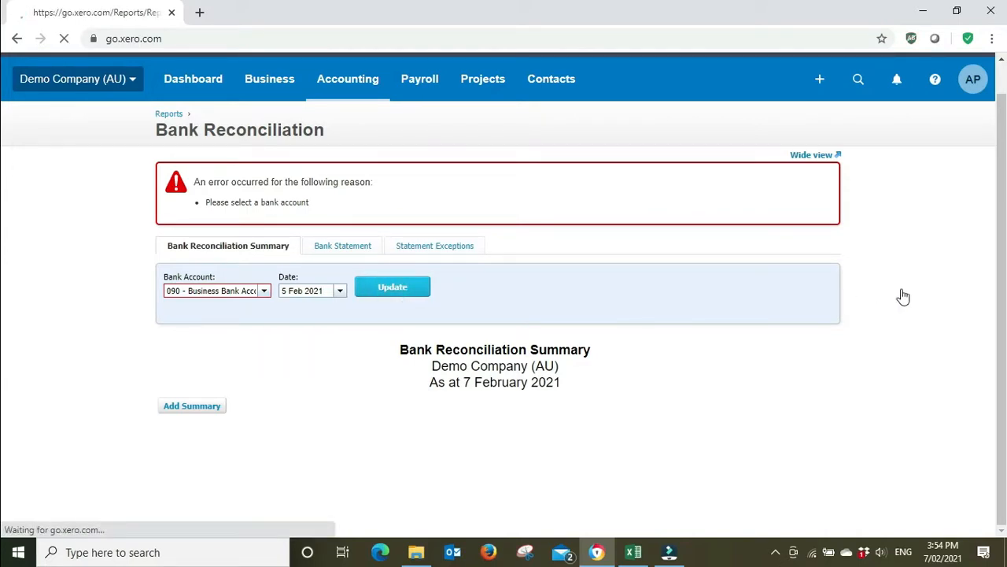
Examine the report's outstanding payments, un-reconciled bank statement lines and closing statement balances.
{"action": "scroll", "coordinate": [906, 294], "scroll_direction": "down", "scroll_amount": 1}
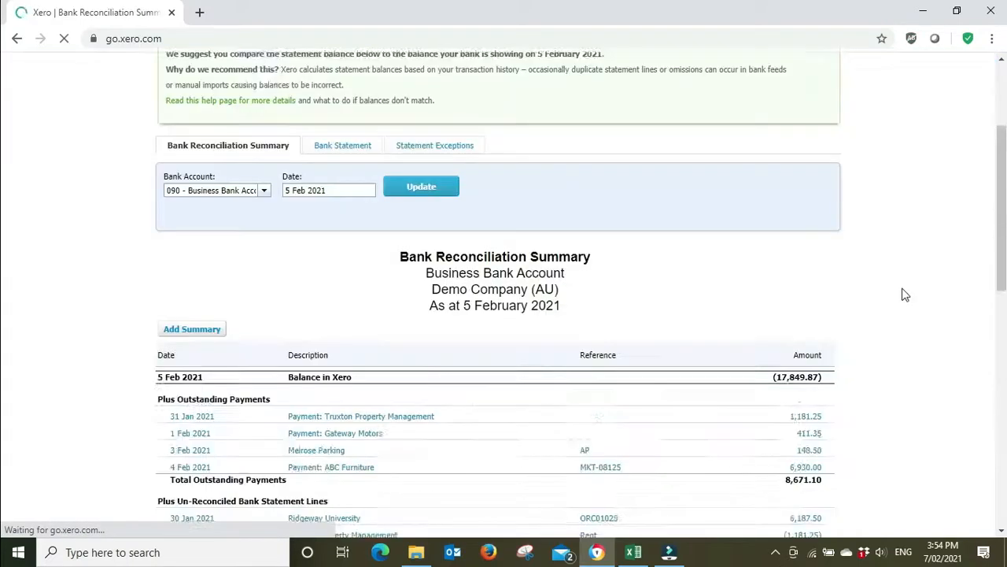
{"action": "scroll", "coordinate": [906, 294], "scroll_direction": "down", "scroll_amount": 3}
{"action": "scroll", "coordinate": [905, 294], "scroll_direction": "up", "scroll_amount": 1}
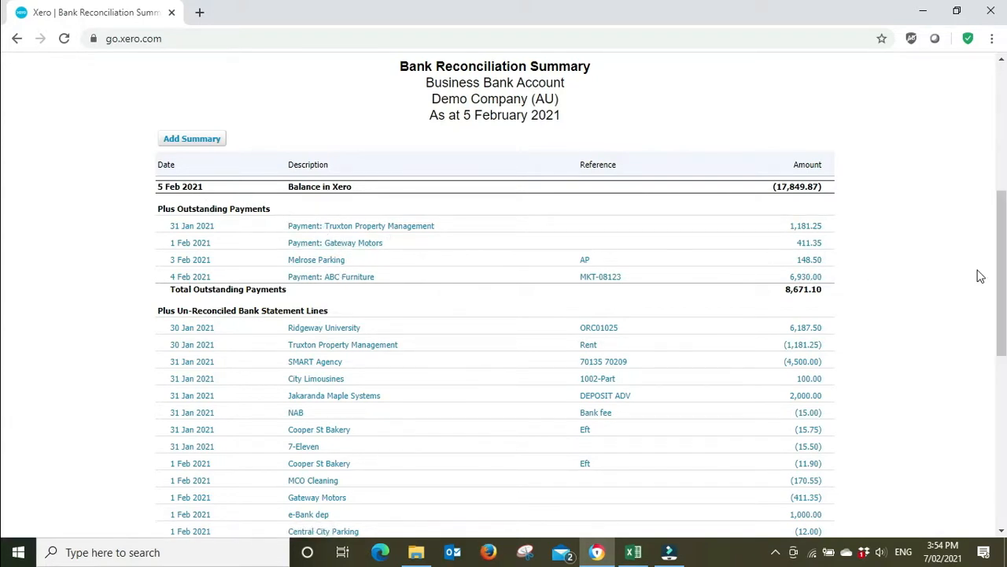
{"action": "scroll", "coordinate": [960, 272], "scroll_direction": "down", "scroll_amount": 2}
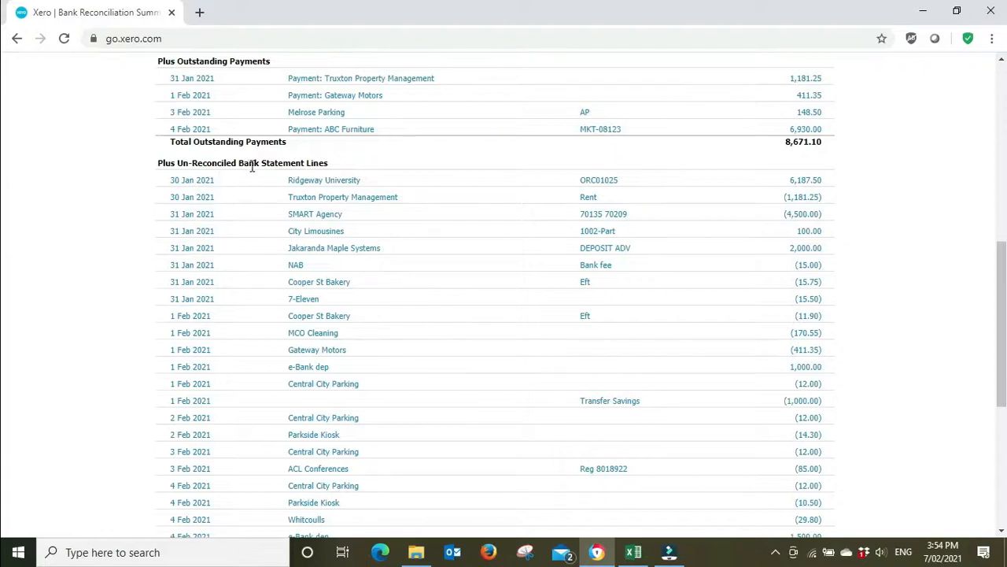
{"action": "scroll", "coordinate": [889, 195], "scroll_direction": "down", "scroll_amount": 1}
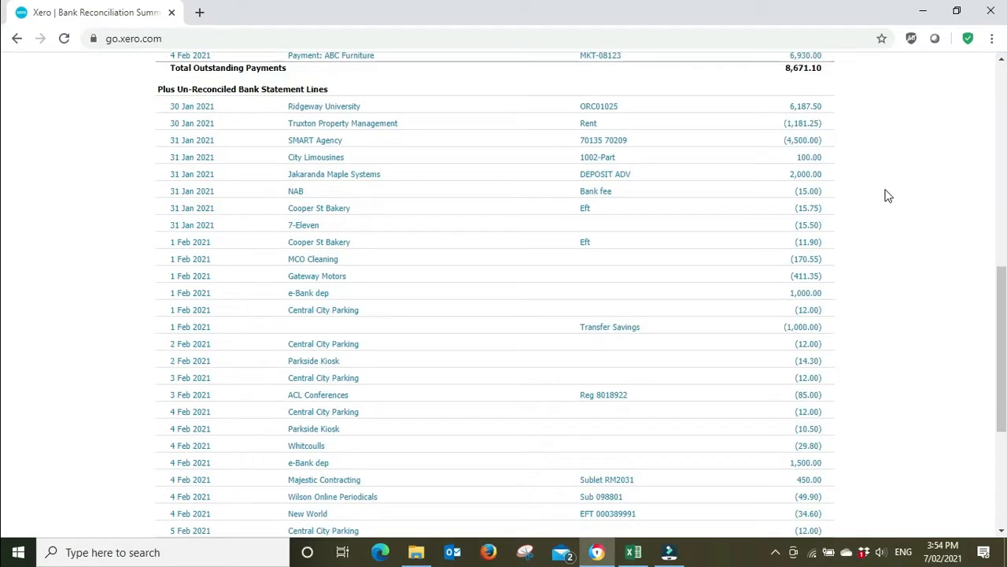
{"action": "scroll", "coordinate": [858, 129], "scroll_direction": "down", "scroll_amount": 1}
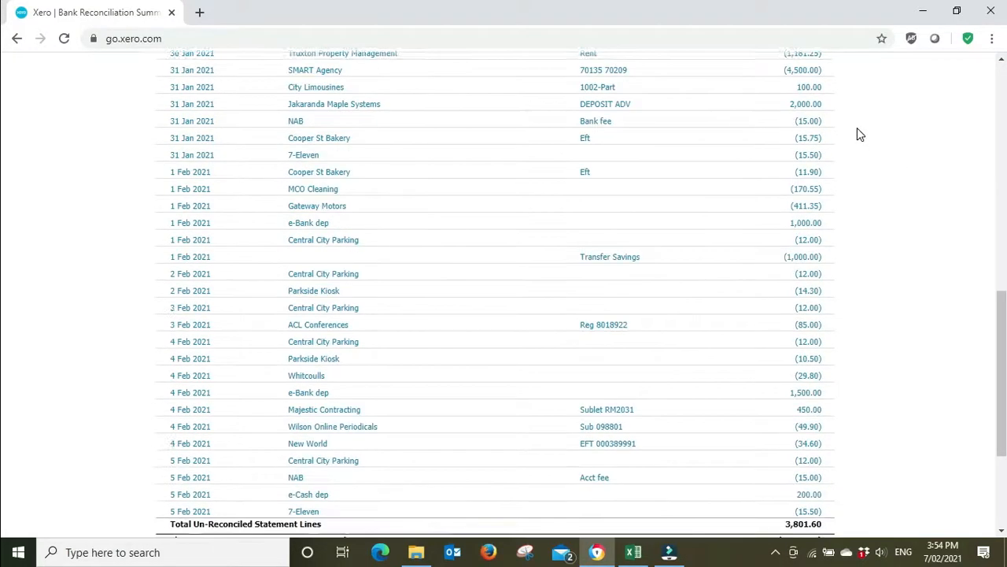
{"action": "scroll", "coordinate": [859, 134], "scroll_direction": "down", "scroll_amount": 2}
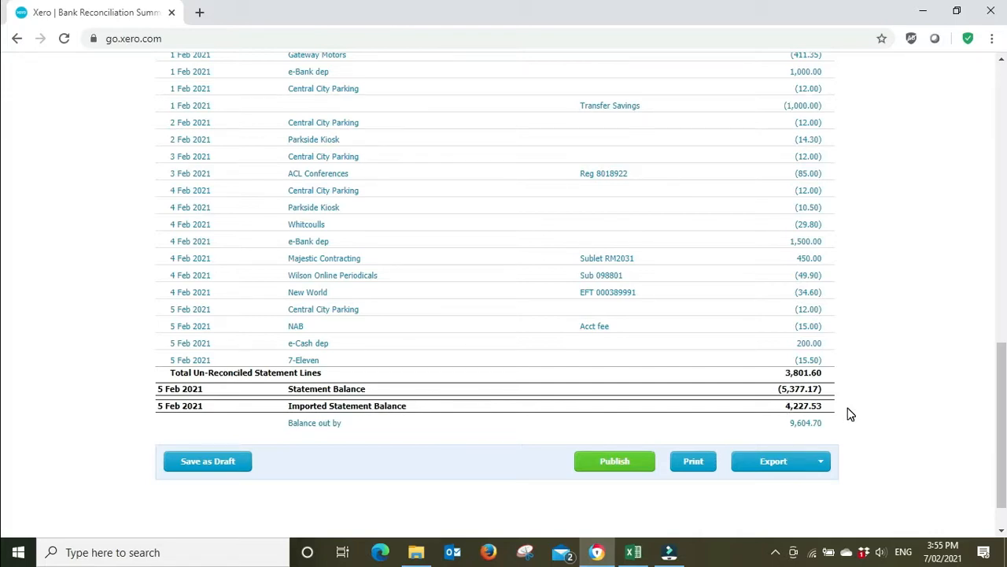
{"action": "scroll", "coordinate": [849, 414], "scroll_direction": "up", "scroll_amount": 15}
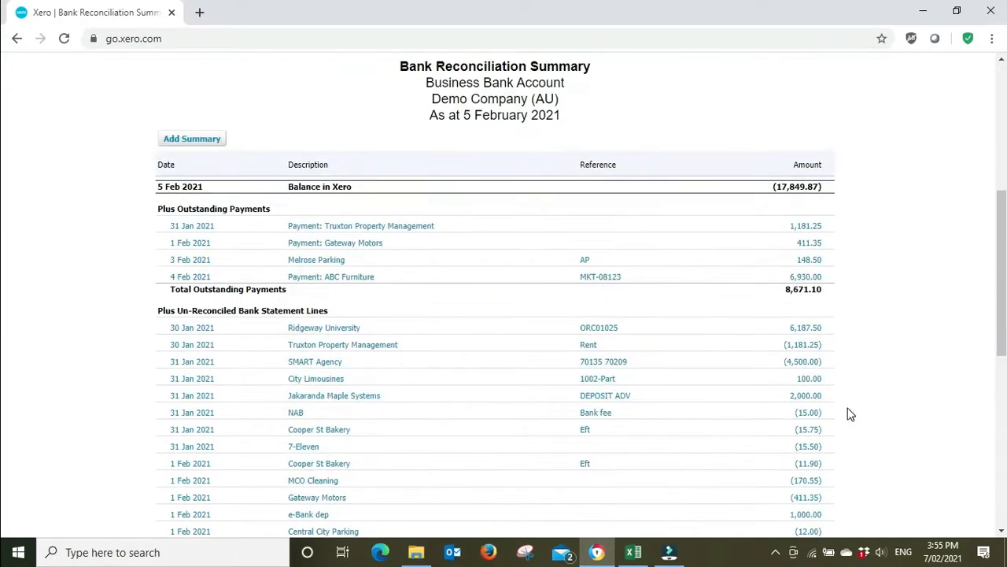
Duplicate the report's browser tab and open the items to reconcile for the Business Bank Account in the copy.
{"action": "right_click", "coordinate": [103, 16]}
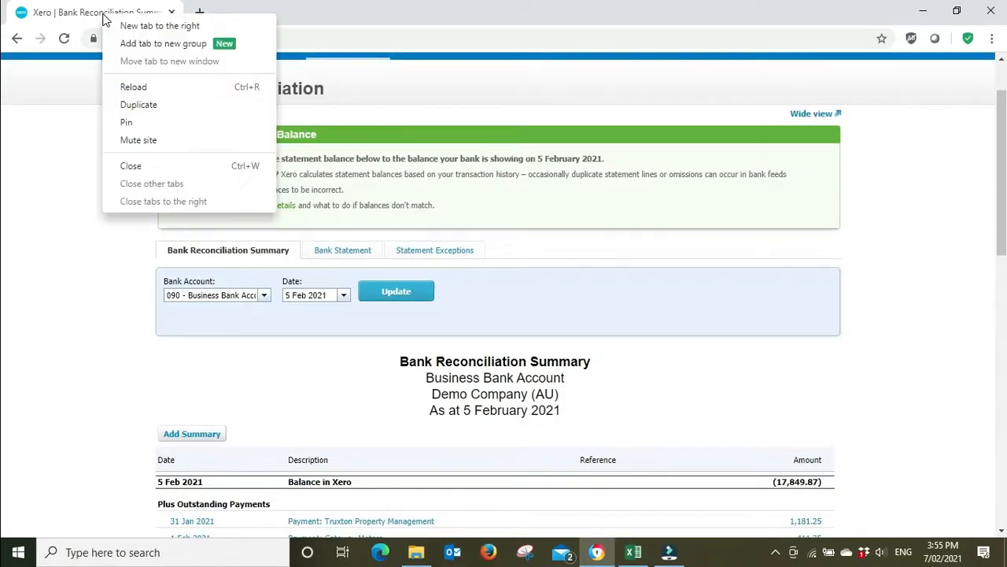
{"action": "left_click", "coordinate": [153, 108]}
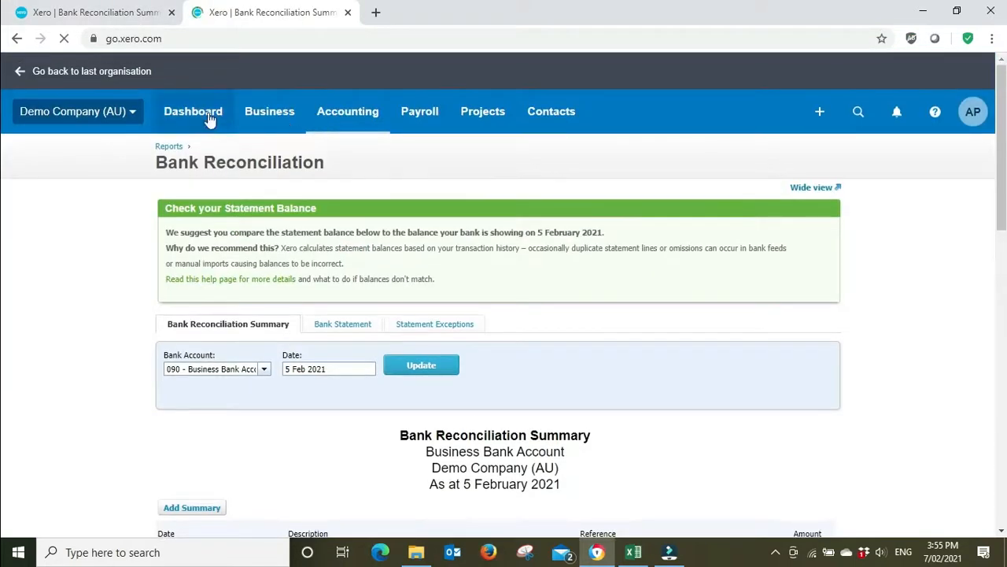
{"action": "left_click", "coordinate": [208, 117]}
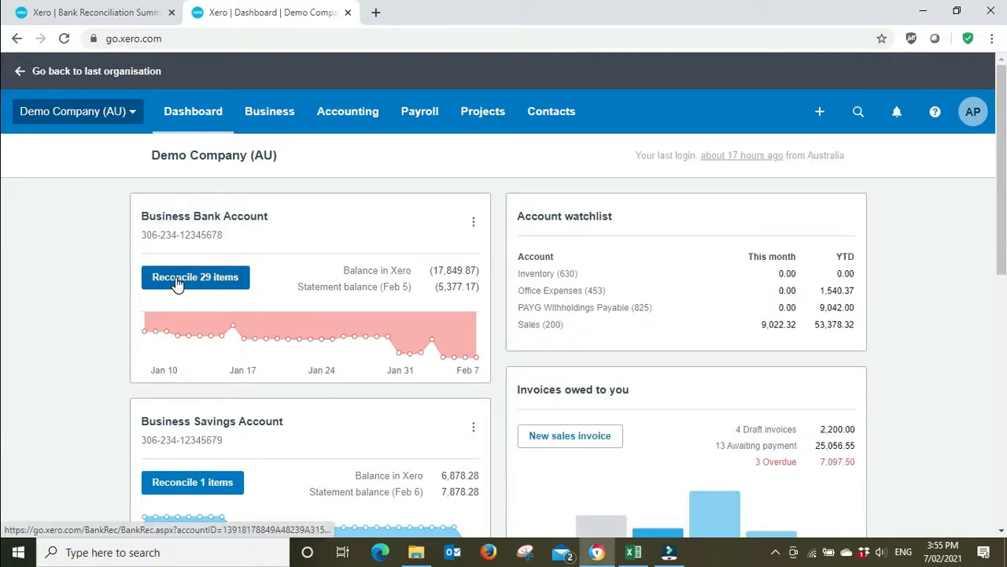
{"action": "left_click", "coordinate": [176, 281]}
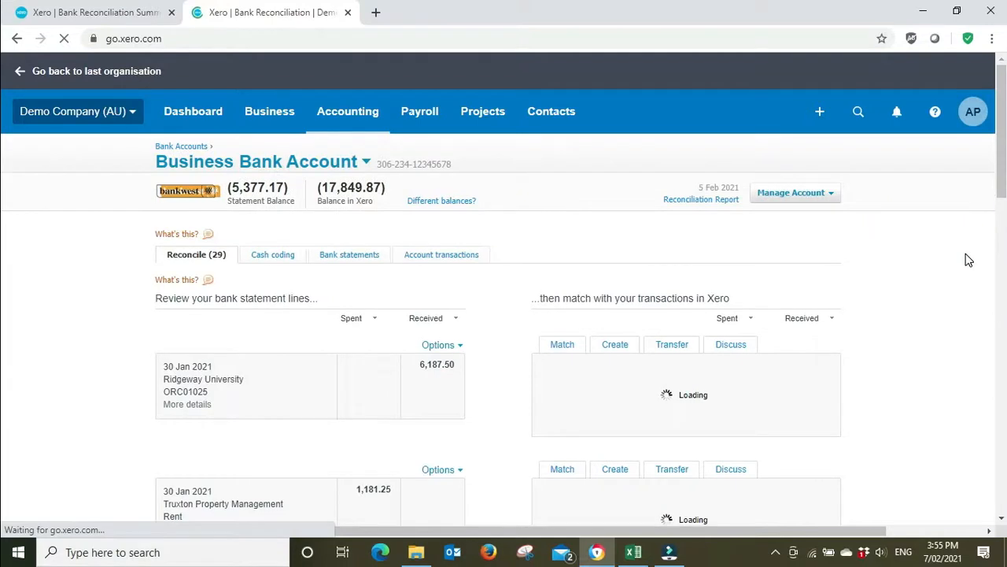
Review the bank statement lines against their suggested matches, including the statement details of the 30 Jan 2021 Ridgeway University receipt.
{"action": "scroll", "coordinate": [949, 259], "scroll_direction": "down", "scroll_amount": 2}
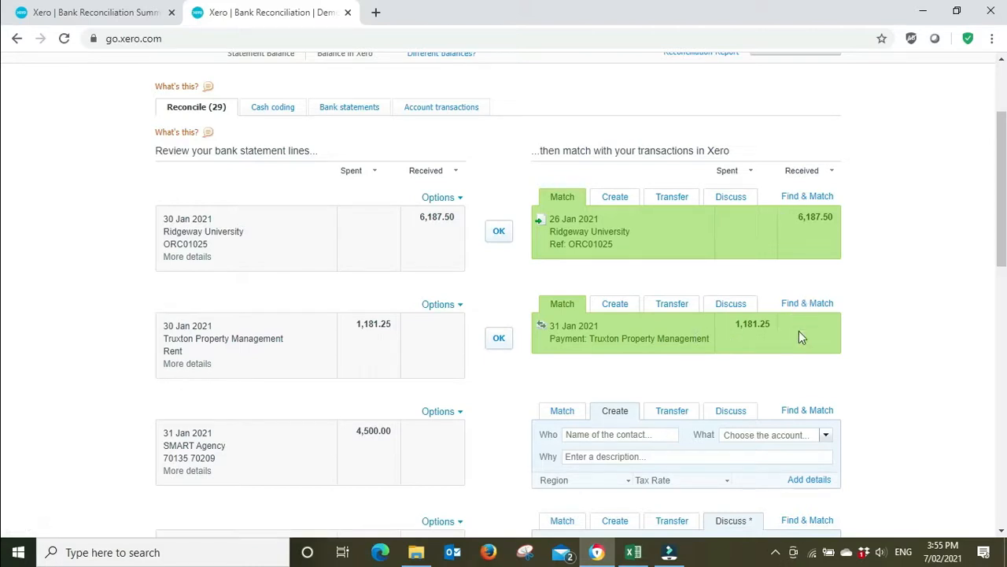
{"action": "scroll", "coordinate": [940, 319], "scroll_direction": "down", "scroll_amount": 1}
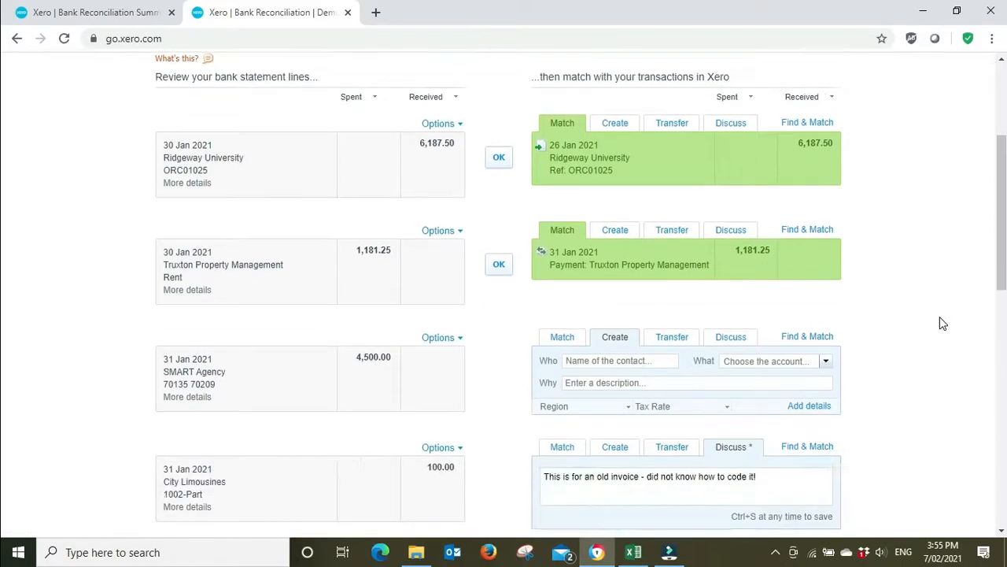
{"action": "scroll", "coordinate": [940, 319], "scroll_direction": "down", "scroll_amount": 1}
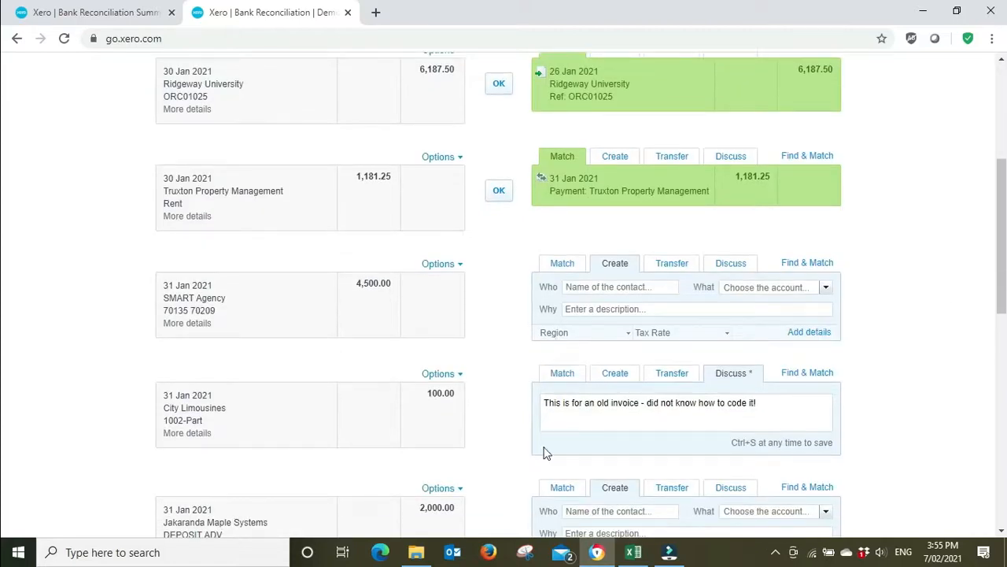
{"action": "scroll", "coordinate": [982, 253], "scroll_direction": "up", "scroll_amount": 2}
{"action": "scroll", "coordinate": [982, 252], "scroll_direction": "up", "scroll_amount": 1}
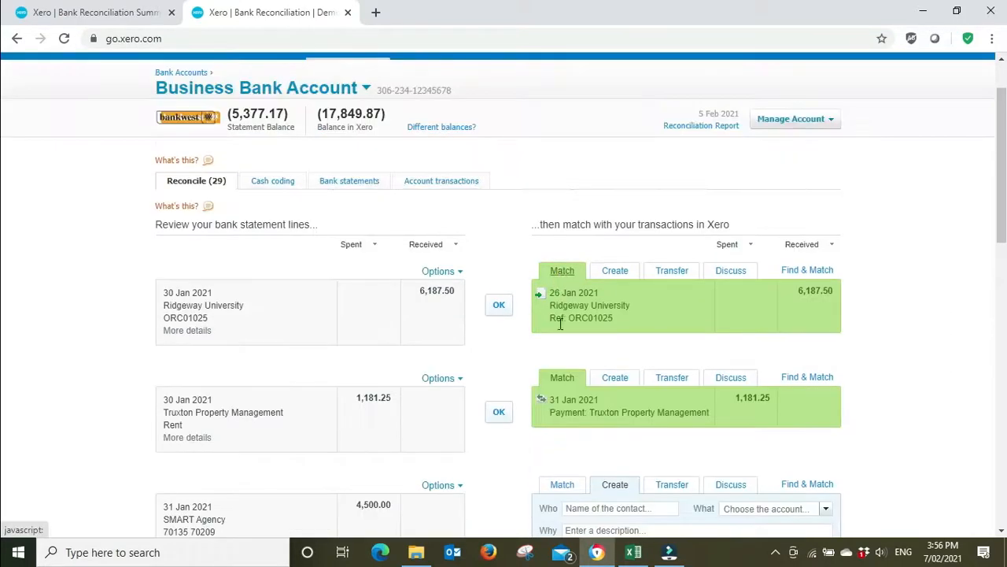
{"action": "scroll", "coordinate": [561, 386], "scroll_direction": "down", "scroll_amount": 3}
{"action": "scroll", "coordinate": [561, 386], "scroll_direction": "down", "scroll_amount": 6}
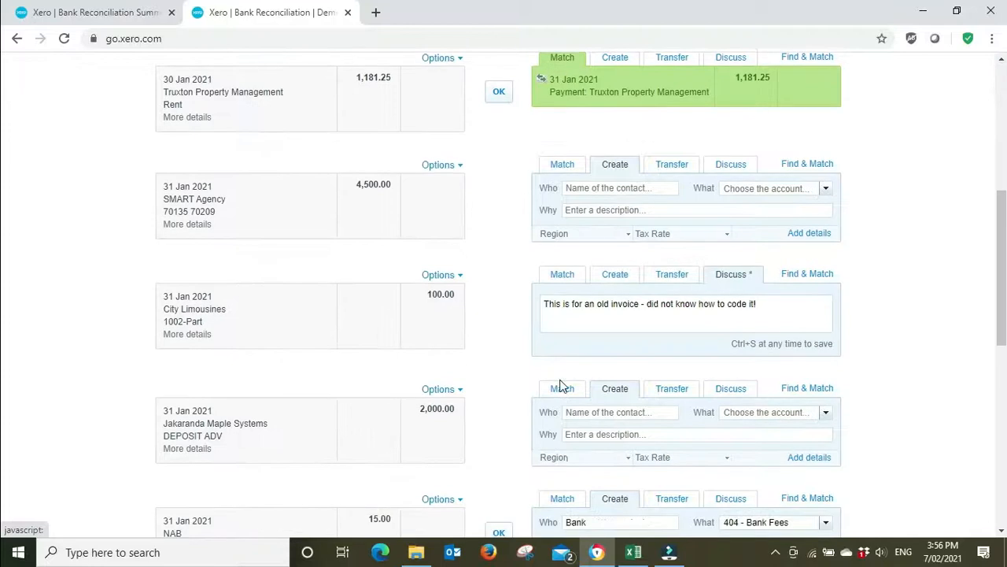
{"action": "scroll", "coordinate": [561, 378], "scroll_direction": "up", "scroll_amount": 10}
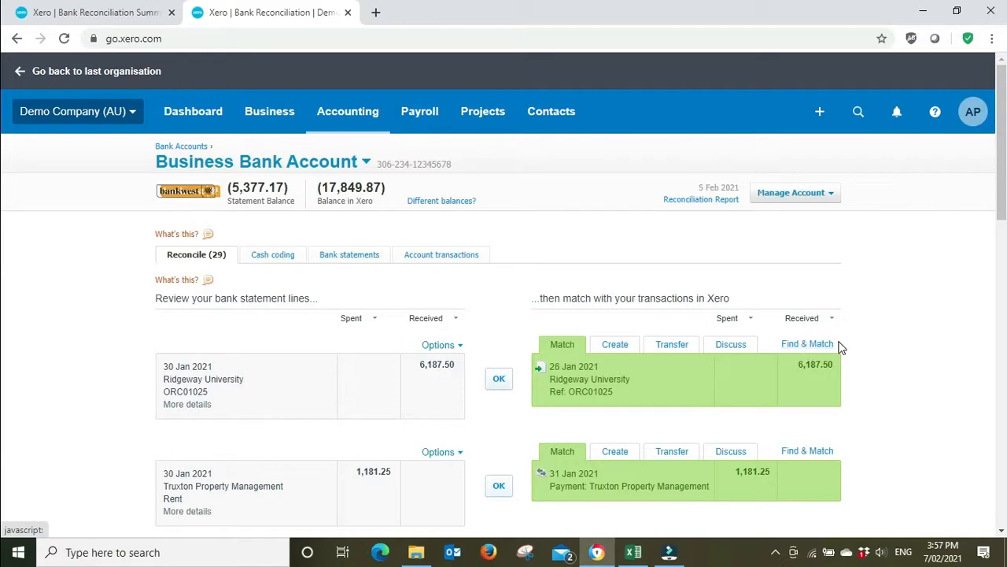
{"action": "left_click", "coordinate": [206, 403]}
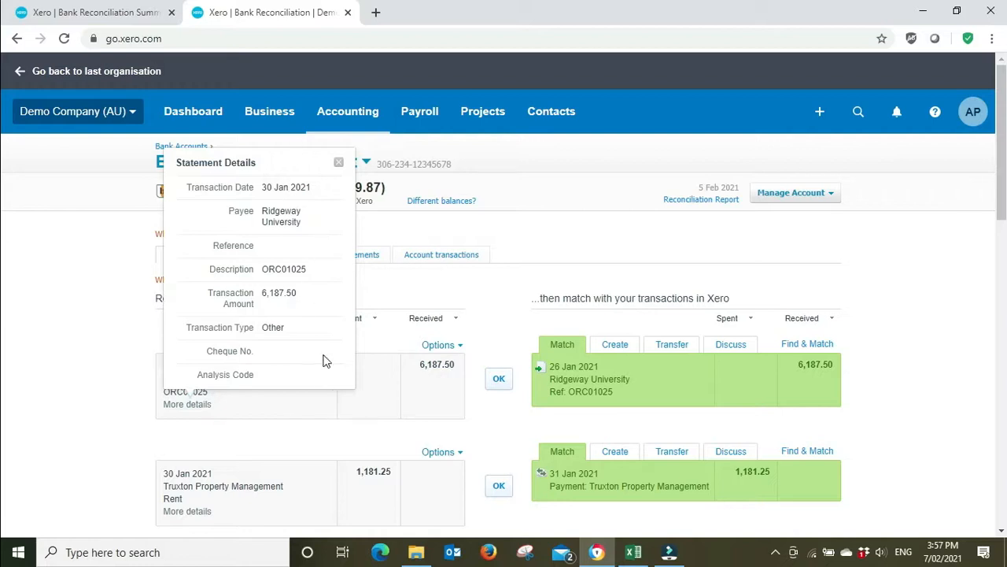
{"action": "left_click", "coordinate": [339, 163]}
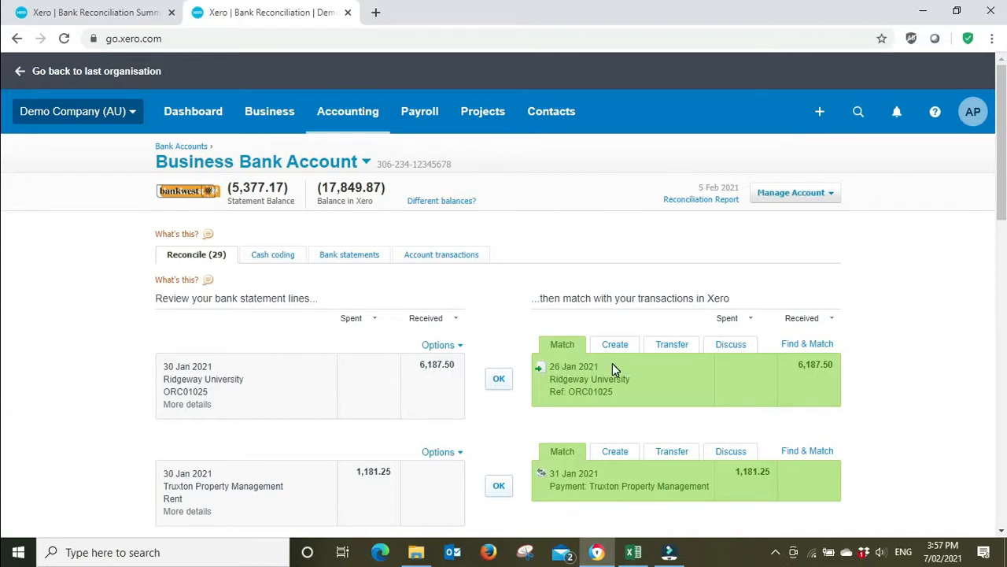
Look through the sales invoices awaiting payment in a duplicate of the reconciliation's browser tab, and return to the bank reconciliation.
{"action": "right_click", "coordinate": [249, 16]}
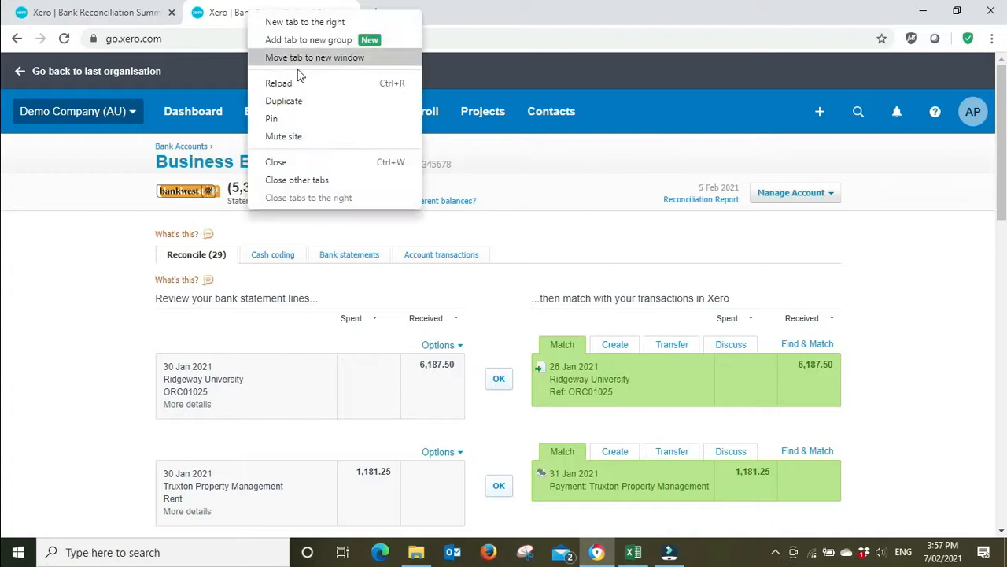
{"action": "left_click", "coordinate": [309, 101]}
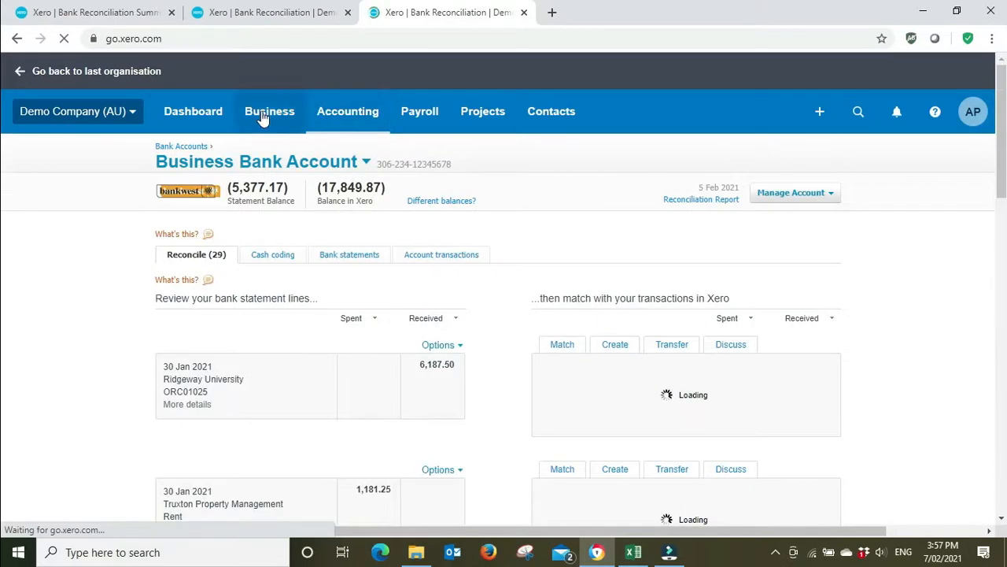
{"action": "left_click", "coordinate": [264, 117]}
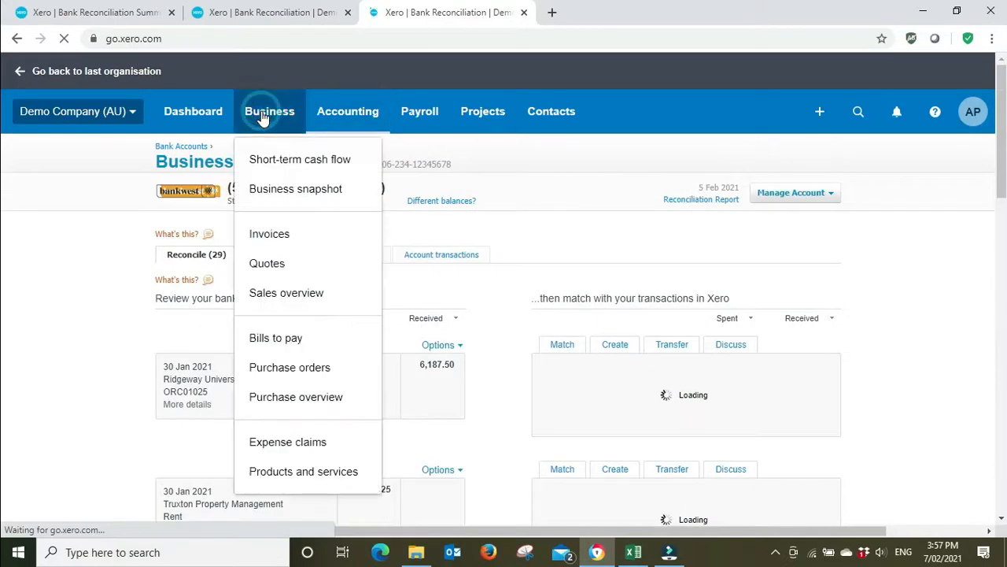
{"action": "left_click", "coordinate": [266, 241]}
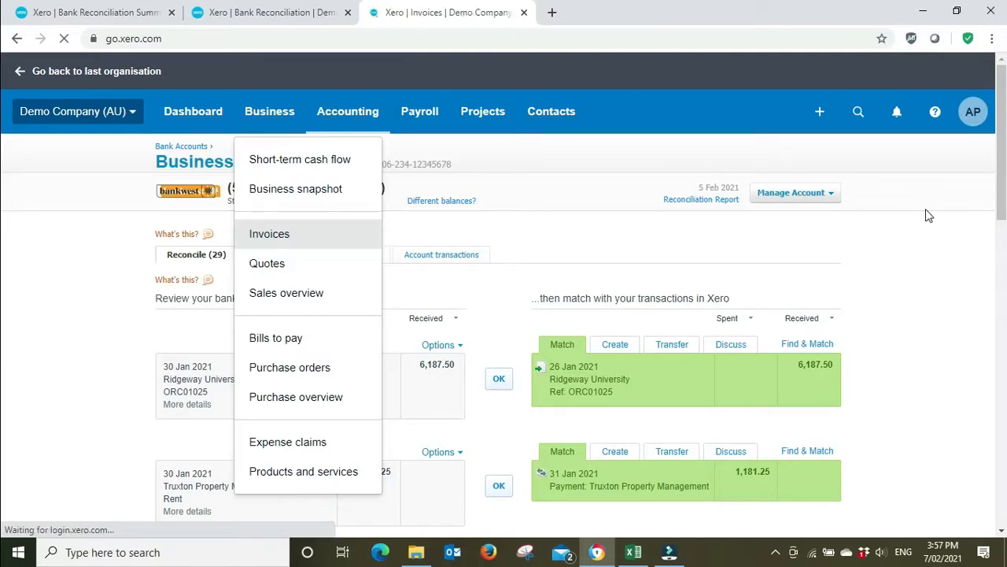
{"action": "left_click", "coordinate": [429, 254]}
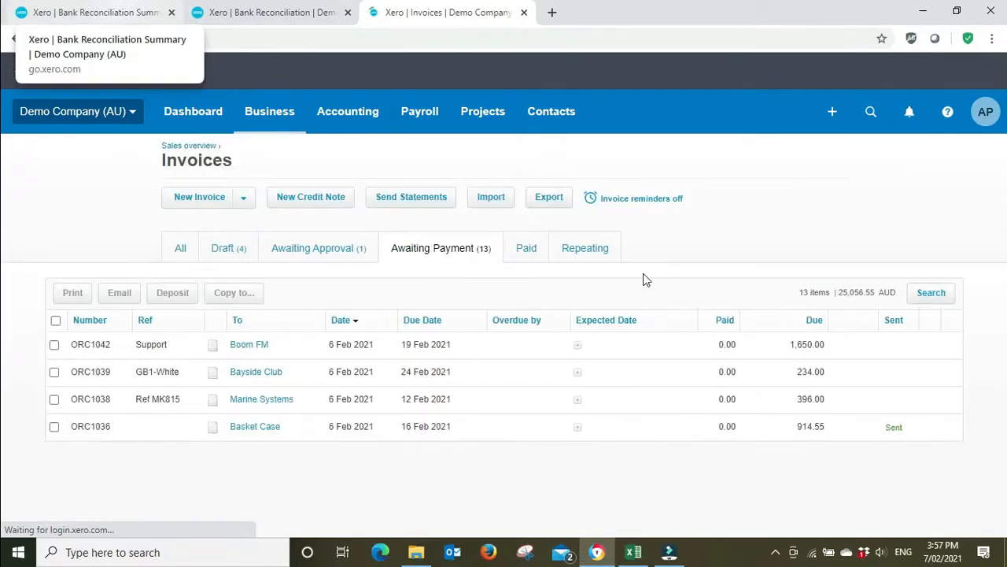
{"action": "scroll", "coordinate": [928, 236], "scroll_direction": "down", "scroll_amount": 2}
{"action": "scroll", "coordinate": [929, 239], "scroll_direction": "down", "scroll_amount": 2}
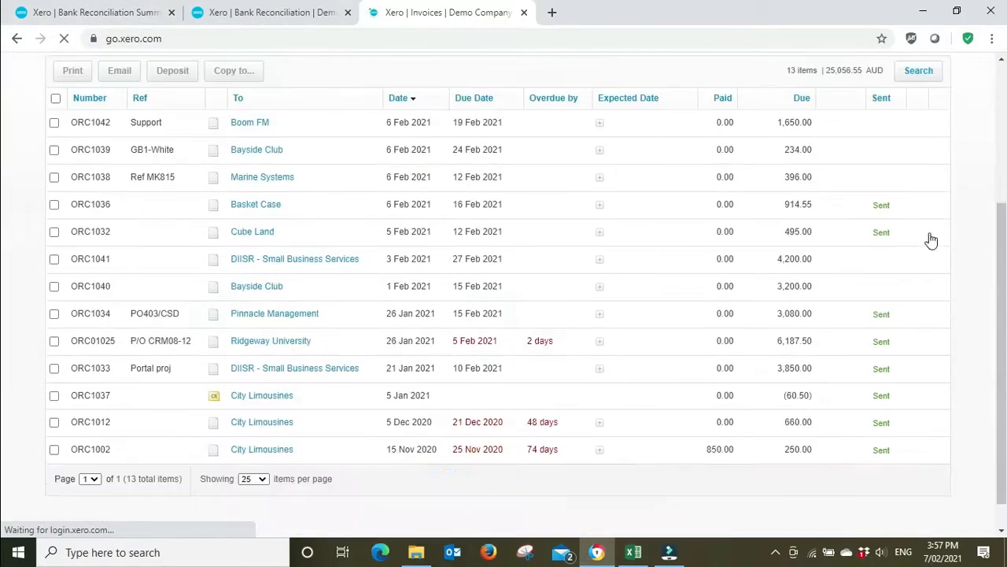
{"action": "scroll", "coordinate": [929, 238], "scroll_direction": "up", "scroll_amount": 2}
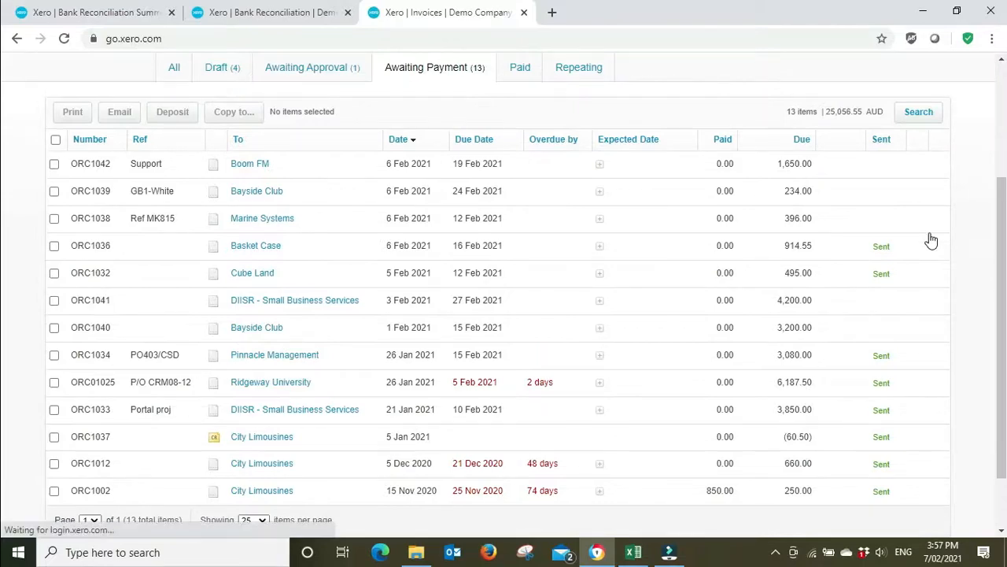
{"action": "left_click", "coordinate": [263, 12]}
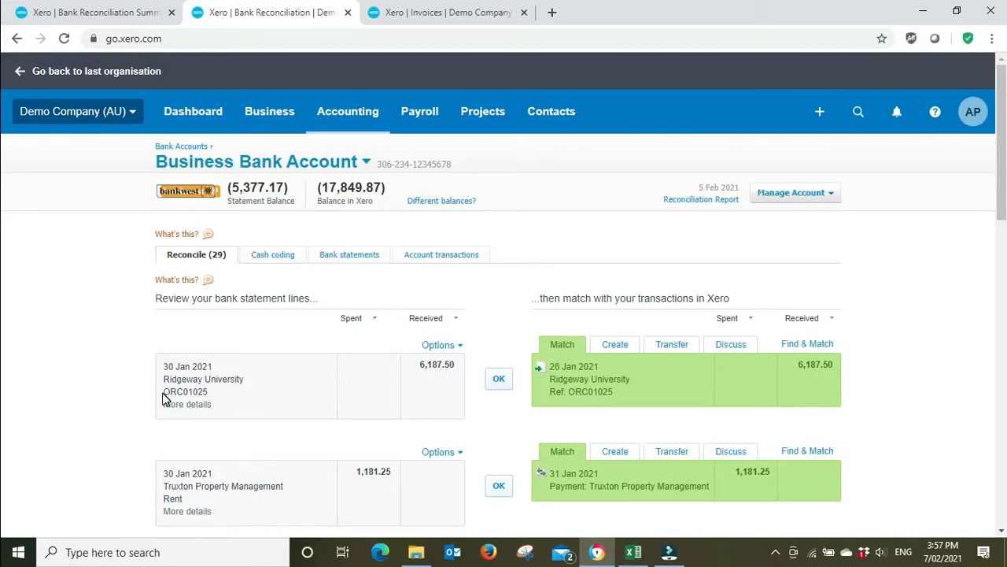
Search the invoices awaiting payment for ORC01025, using the reference copied from the Ridgeway University statement line.
{"action": "left_click_drag", "start_coordinate": [165, 391], "coordinate": [206, 391]}
{"action": "key", "text": "ctrl+c"}
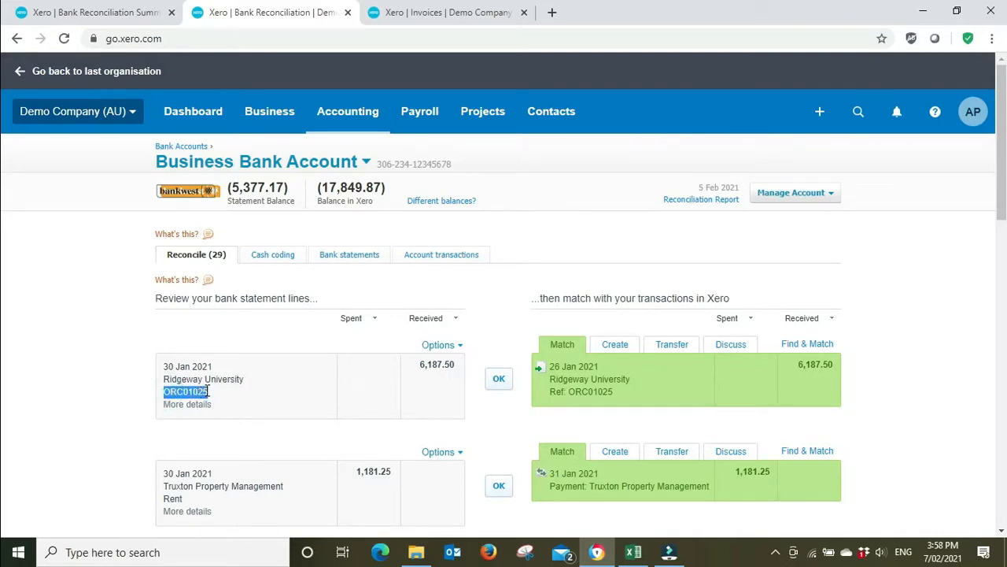
{"action": "left_click", "coordinate": [470, 22]}
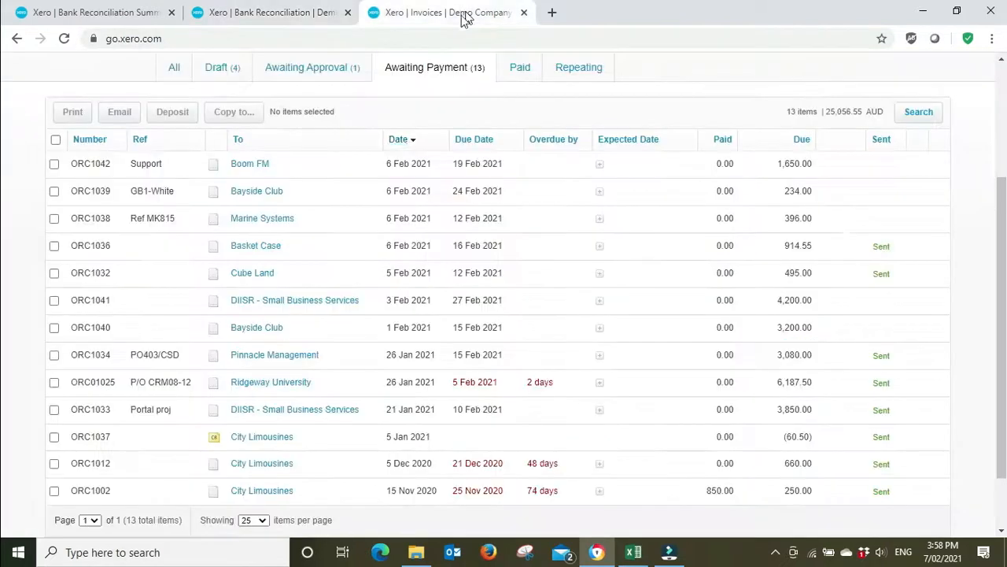
{"action": "left_click", "coordinate": [913, 112]}
{"action": "key", "text": "ctrl+v"}
{"action": "left_click", "coordinate": [749, 175]}
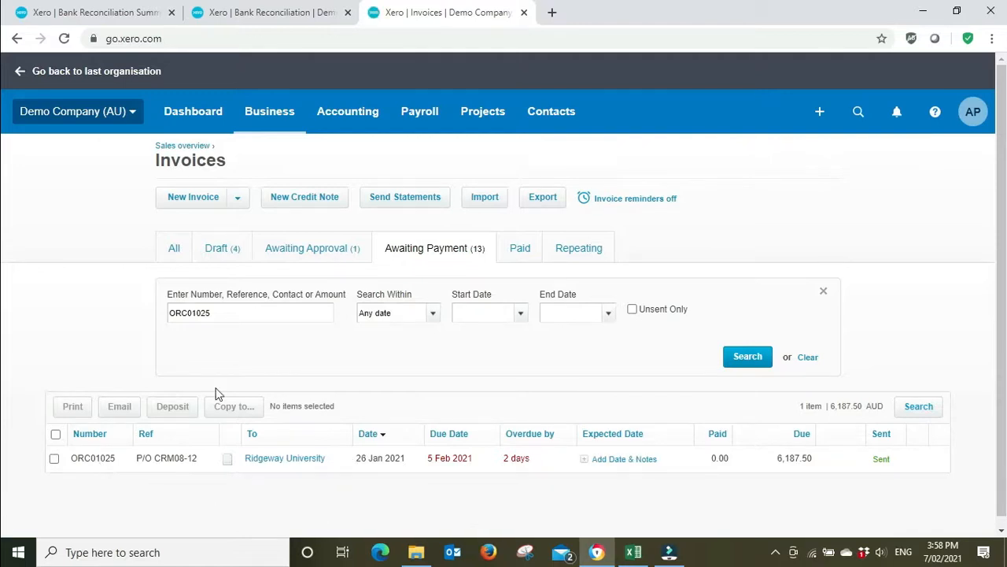
Compare the search result with the Ridgeway University match, and open invoice ORC01025 to check its total and payment section.
{"action": "left_click", "coordinate": [272, 10]}
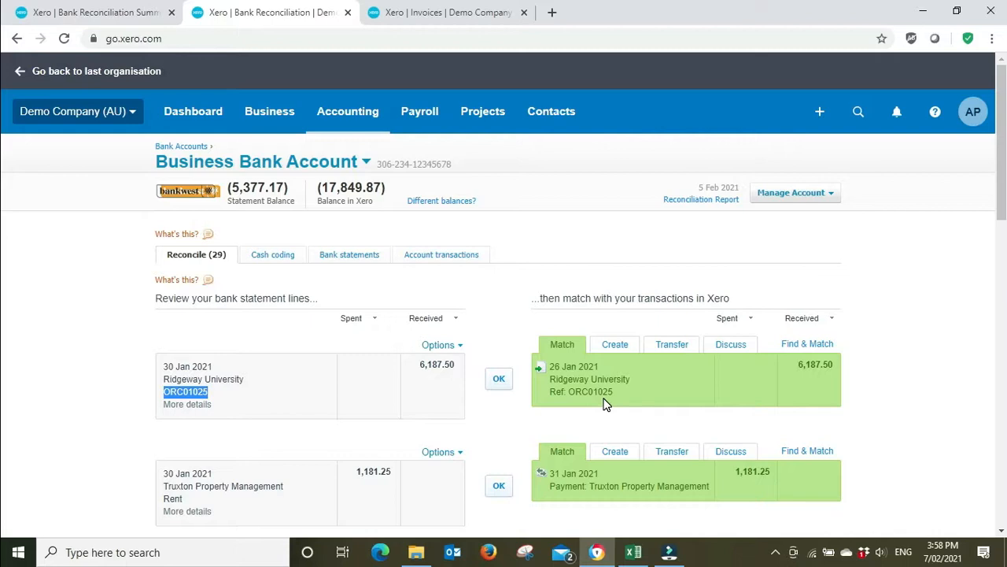
{"action": "left_click", "coordinate": [462, 12]}
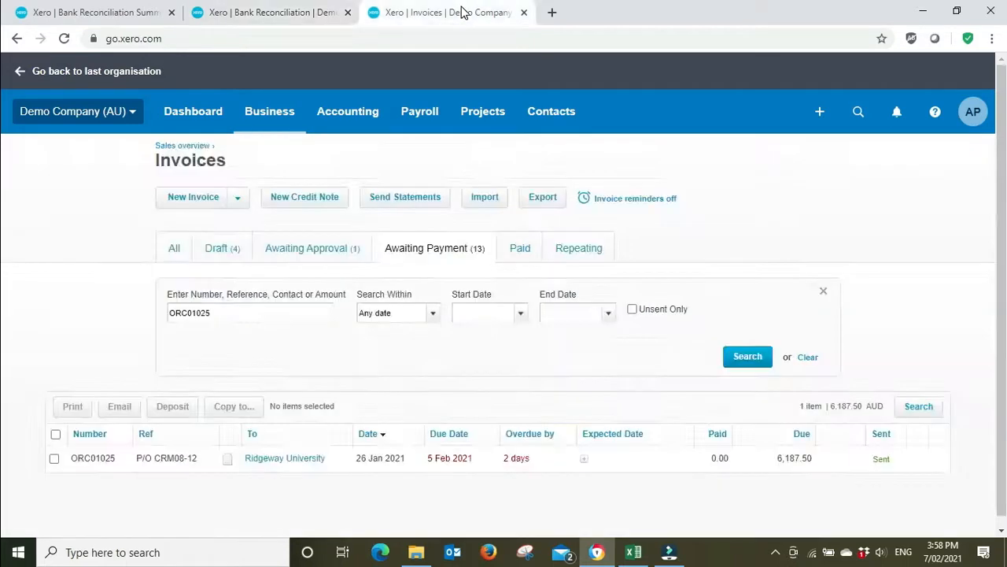
{"action": "left_click", "coordinate": [283, 461]}
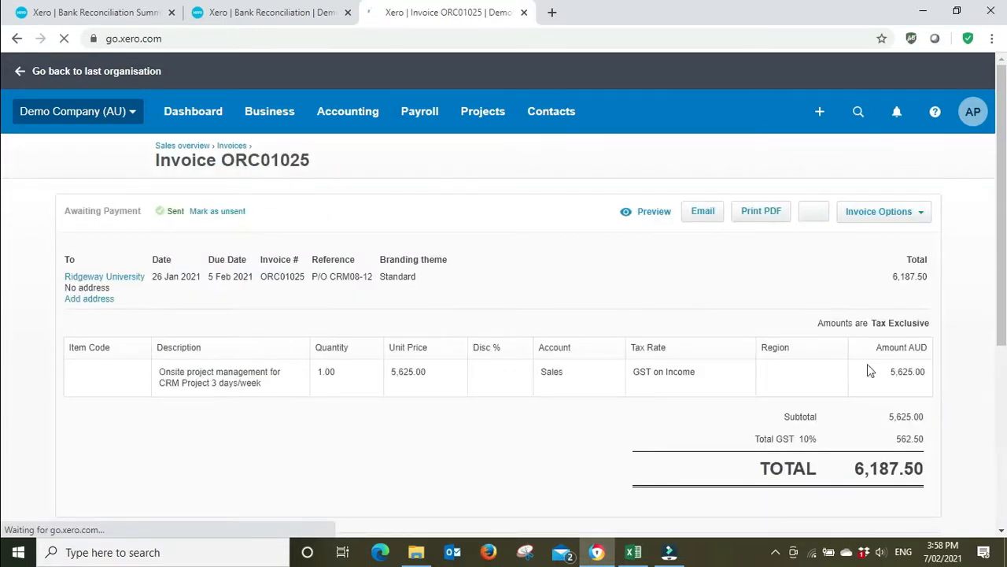
{"action": "scroll", "coordinate": [921, 332], "scroll_direction": "down", "scroll_amount": 1}
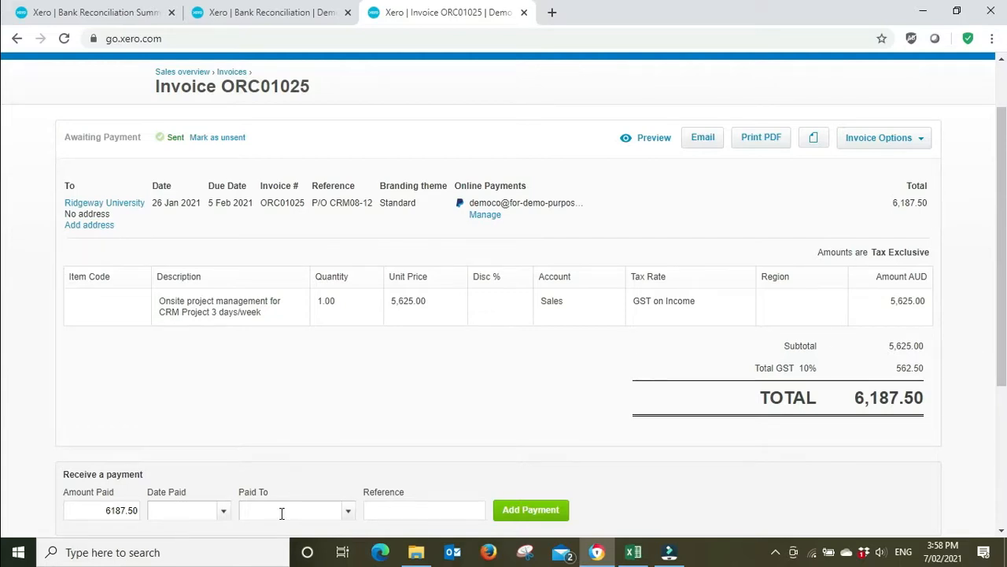
Return to the bank reconciliation and accept the suggested match for the Ridgeway University receipt of 6,187.50.
{"action": "left_click", "coordinate": [266, 14]}
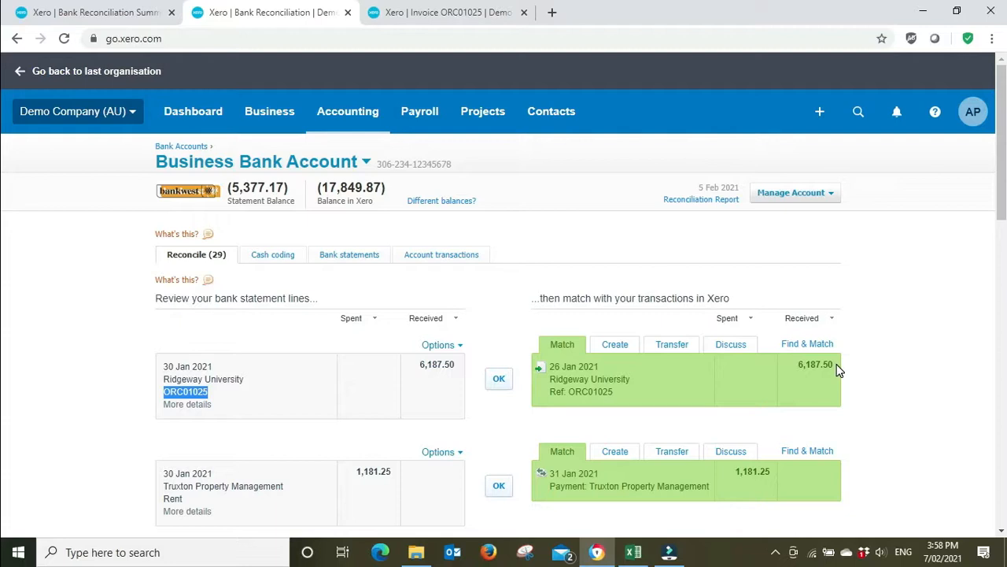
{"action": "left_click", "coordinate": [500, 380]}
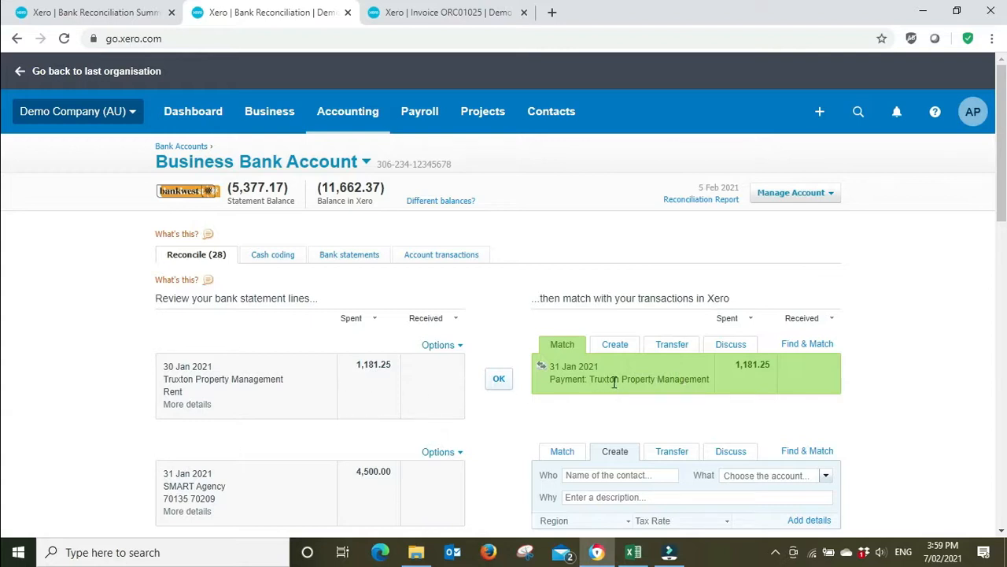
Replace the open invoice in the other browser tab with the list of all purchase bills.
{"action": "left_click", "coordinate": [471, 8]}
{"action": "scroll", "coordinate": [292, 132], "scroll_direction": "up", "scroll_amount": 1}
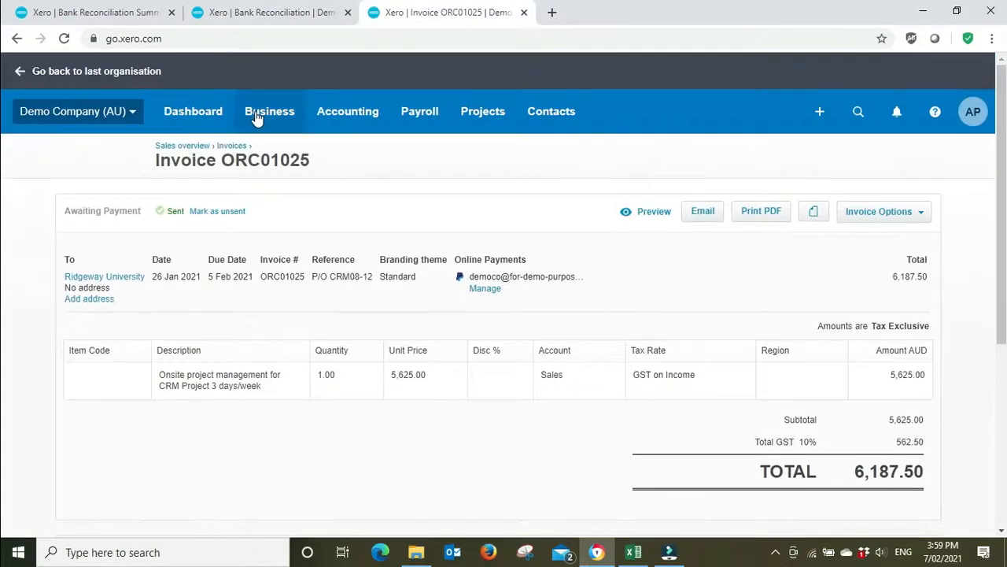
{"action": "left_click", "coordinate": [258, 115]}
{"action": "left_click", "coordinate": [268, 343]}
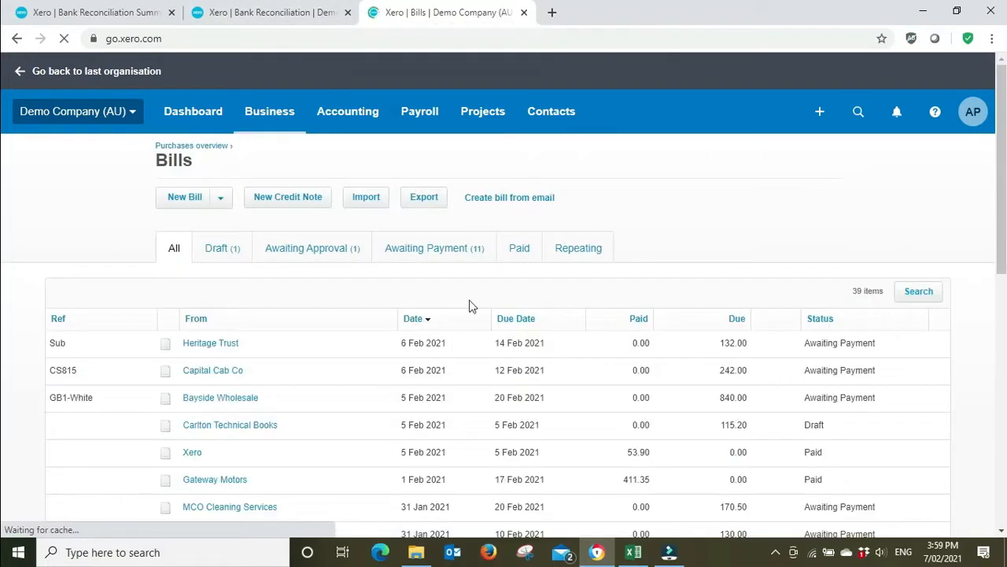
Check the Truxton Property Management statement line's amount and search all bills for 1181.25.
{"action": "left_click", "coordinate": [268, 12]}
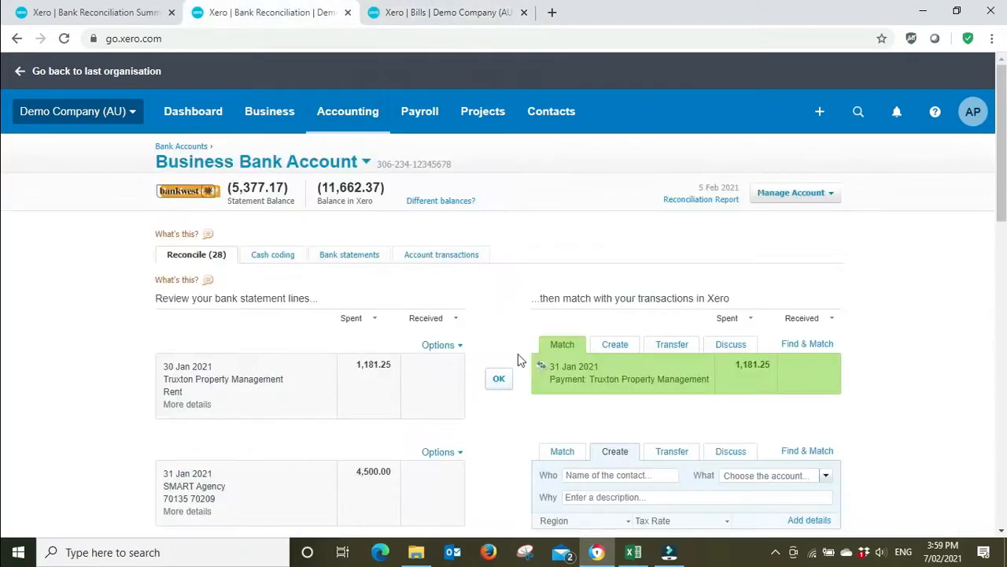
{"action": "left_click", "coordinate": [465, 17]}
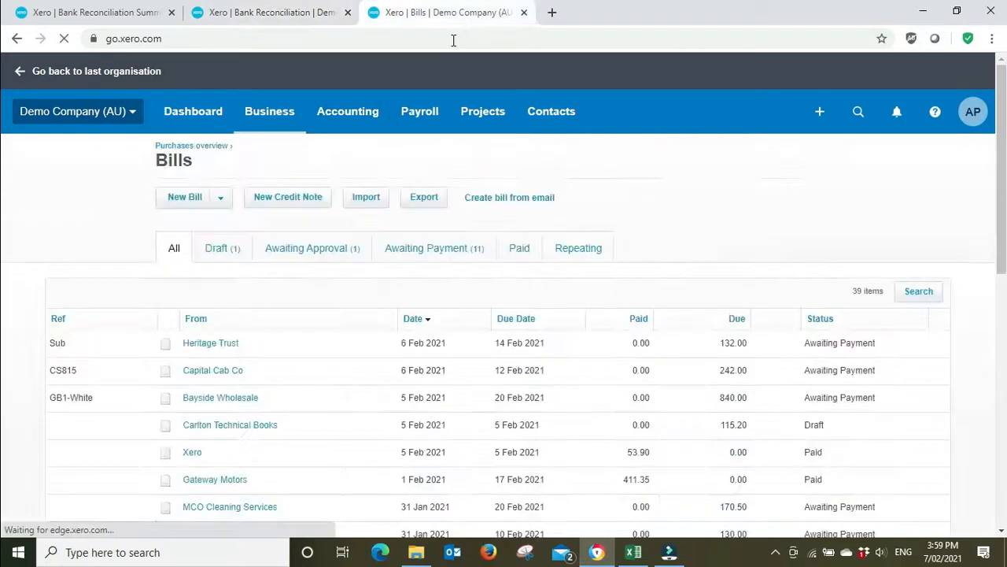
{"action": "left_click", "coordinate": [270, 11]}
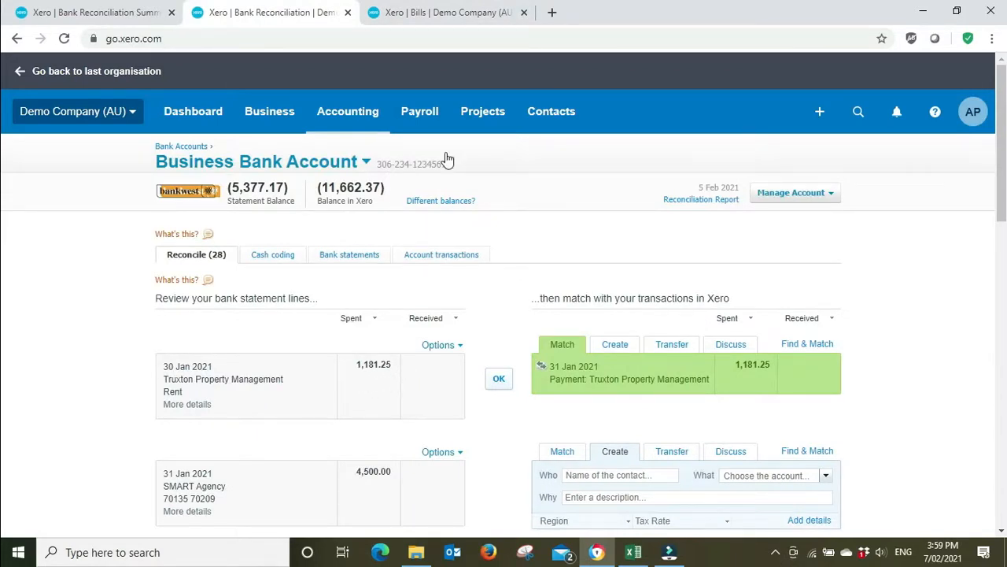
{"action": "left_click", "coordinate": [455, 28]}
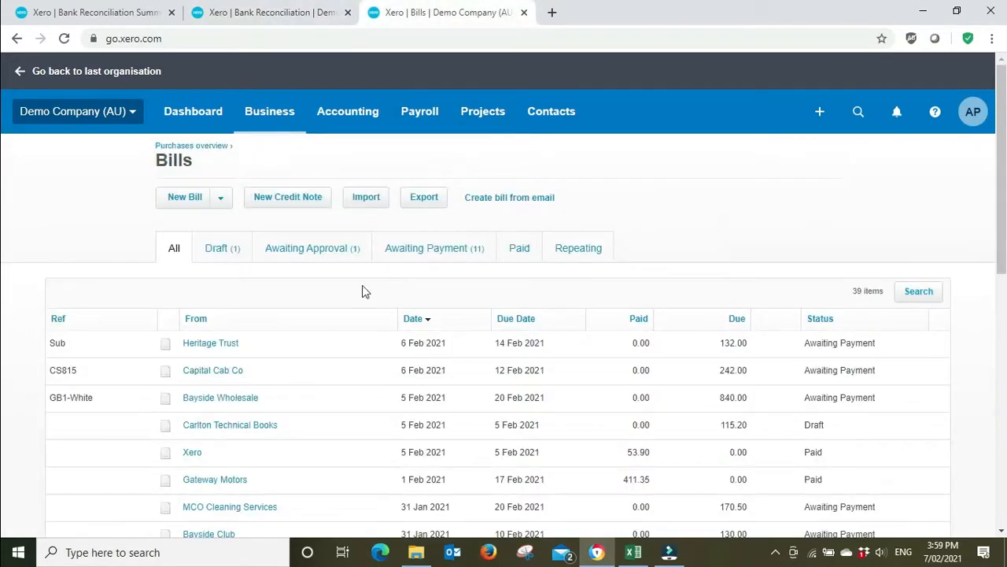
{"action": "left_click", "coordinate": [915, 295]}
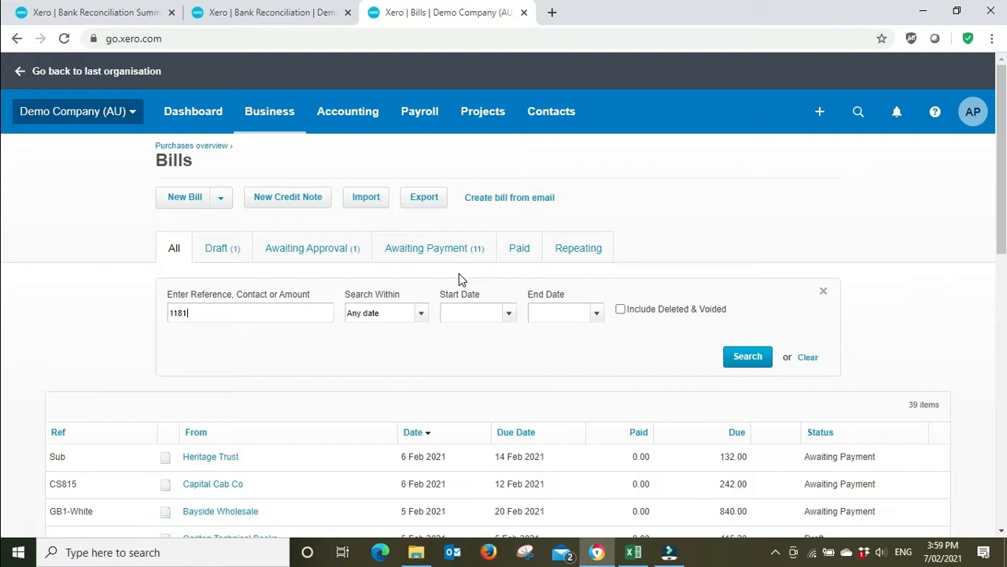
{"action": "key", "text": "Return"}
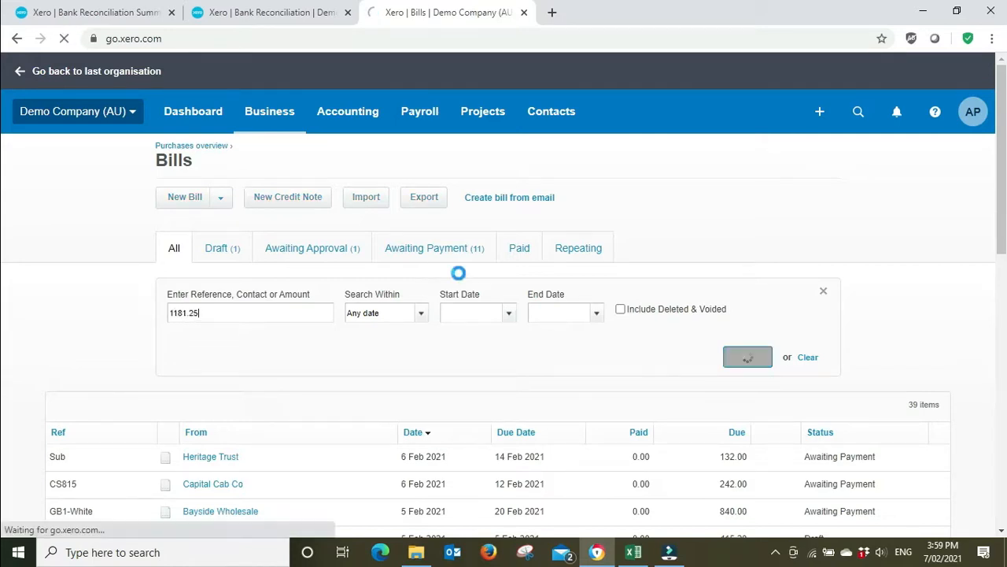
Compare the bill search result with the 30 Jan 2021 Truxton Property Management statement line and its suggested match.
{"action": "left_click", "coordinate": [268, 10]}
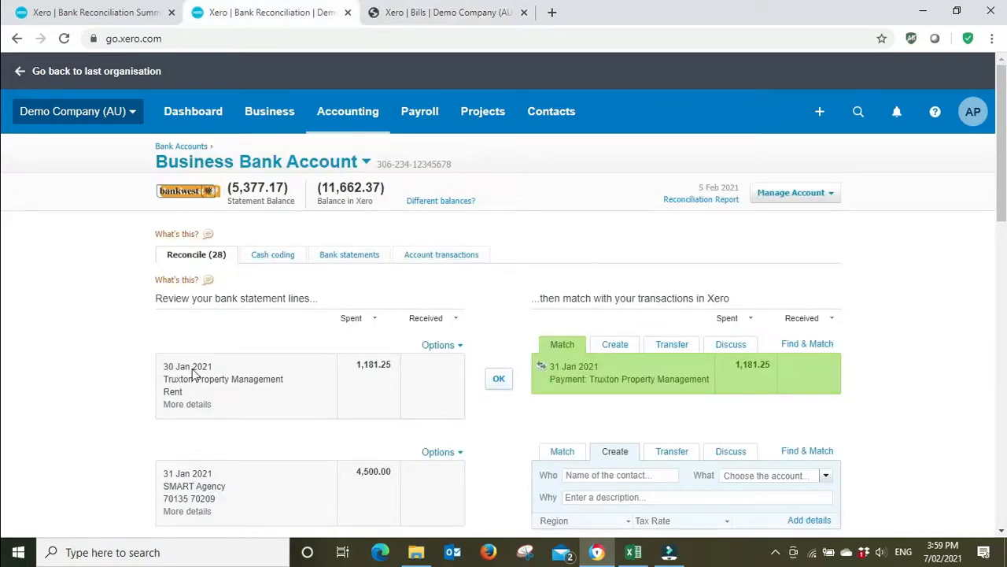
{"action": "left_click", "coordinate": [434, 11]}
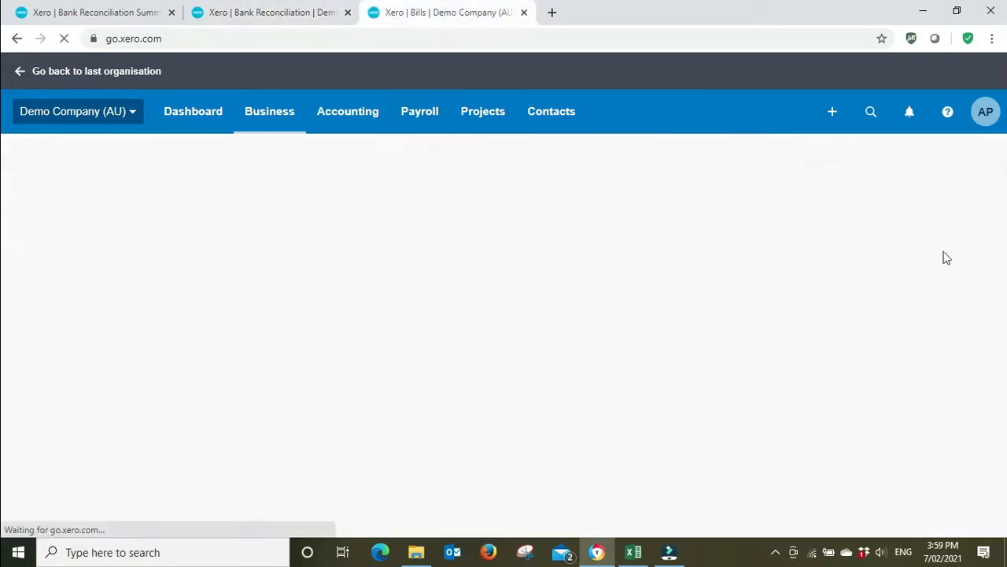
{"action": "scroll", "coordinate": [948, 245], "scroll_direction": "down", "scroll_amount": 1}
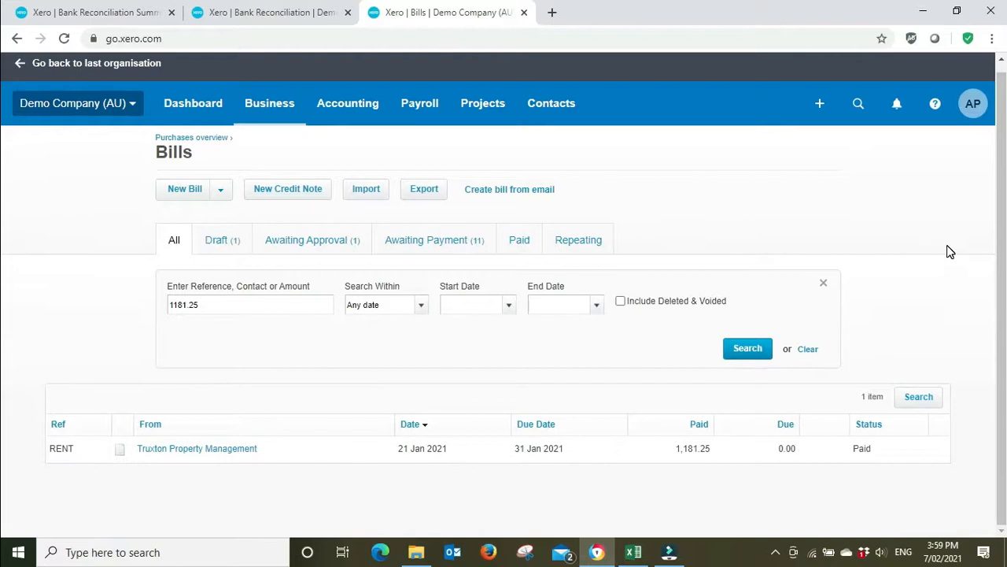
{"action": "left_click", "coordinate": [270, 9]}
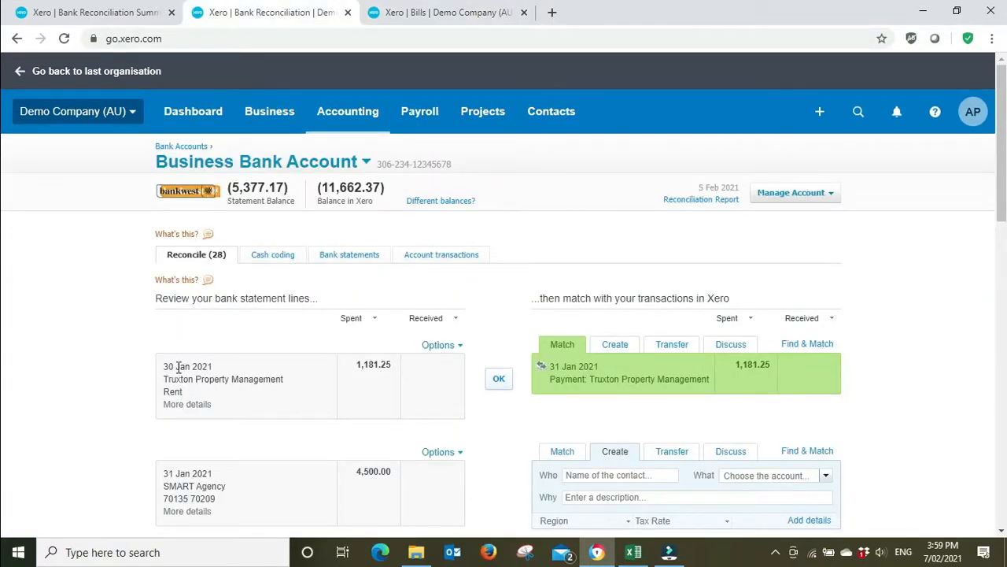
{"action": "left_click", "coordinate": [473, 7]}
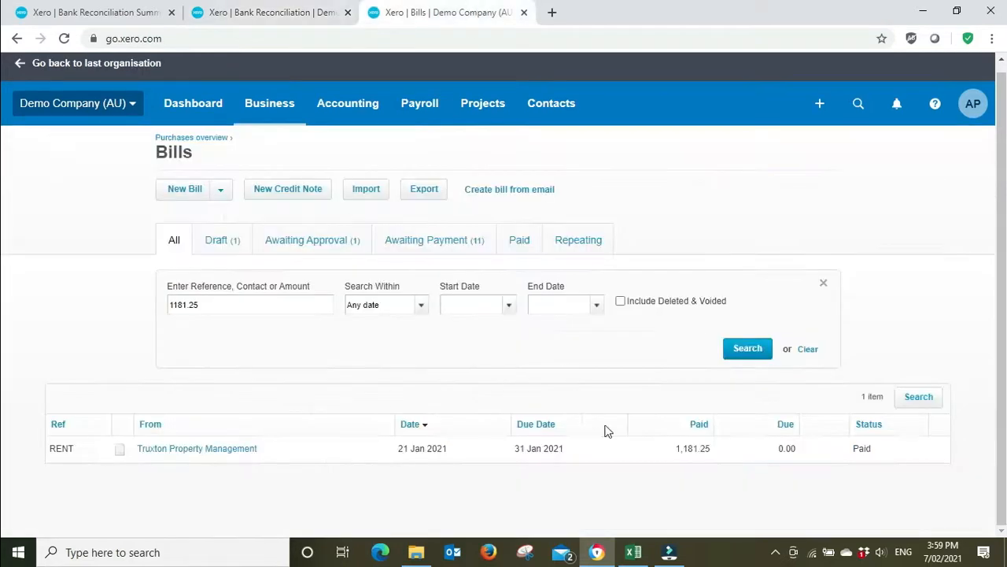
Open the Truxton Property Management rent bill and examine its payment, amount due, and history and notes.
{"action": "left_click", "coordinate": [205, 452]}
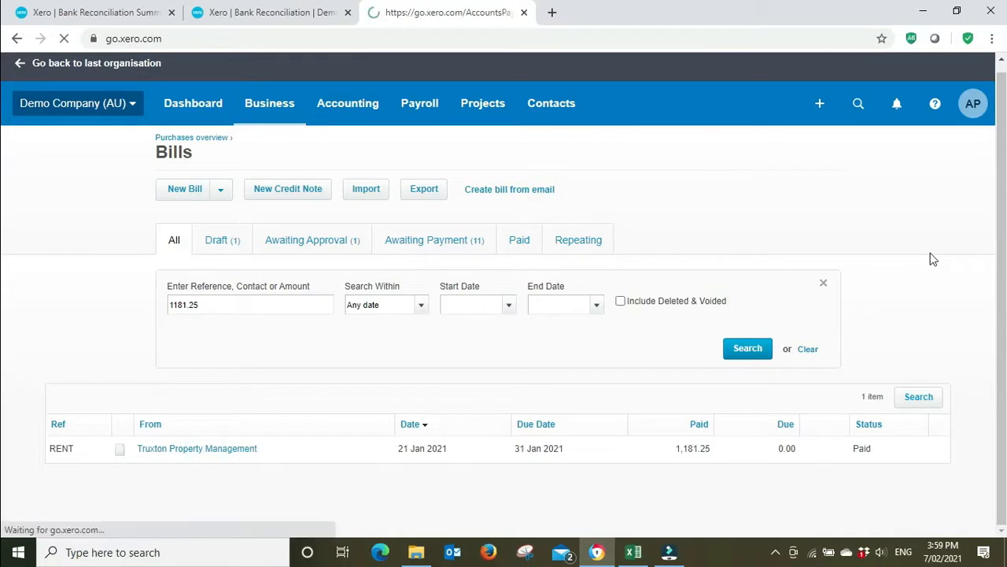
{"action": "scroll", "coordinate": [937, 253], "scroll_direction": "down", "scroll_amount": 2}
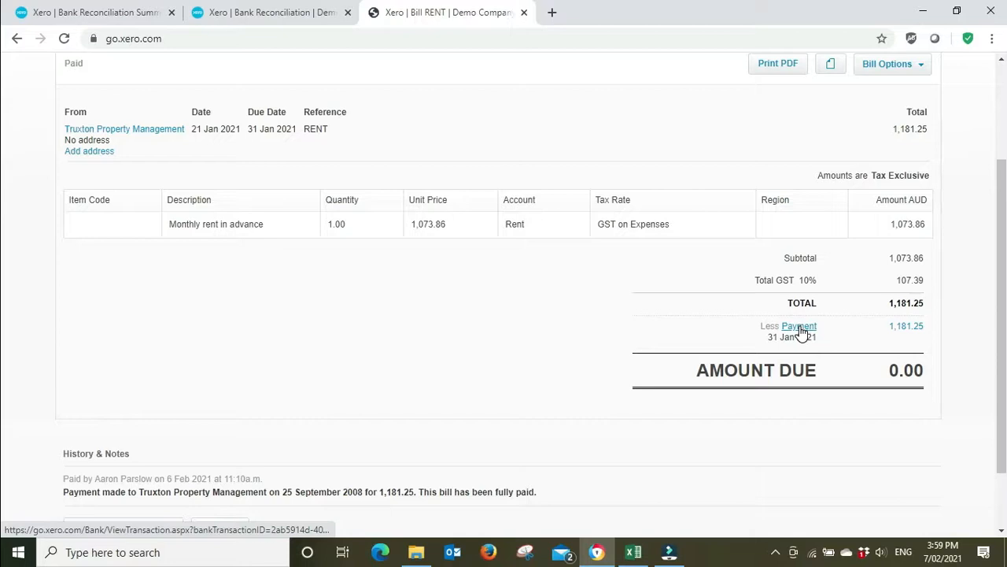
{"action": "left_click", "coordinate": [855, 91]}
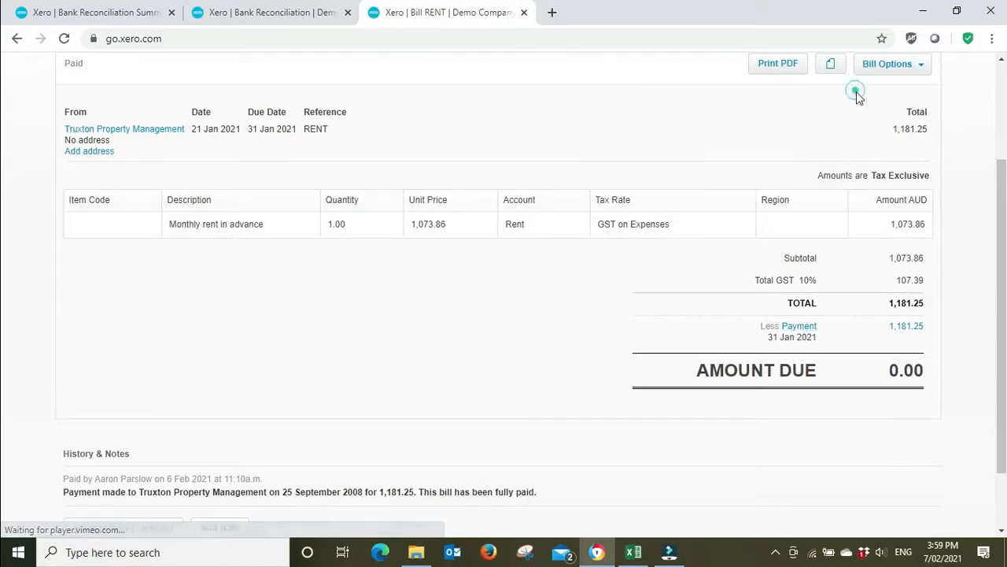
{"action": "scroll", "coordinate": [509, 318], "scroll_direction": "down", "scroll_amount": 1}
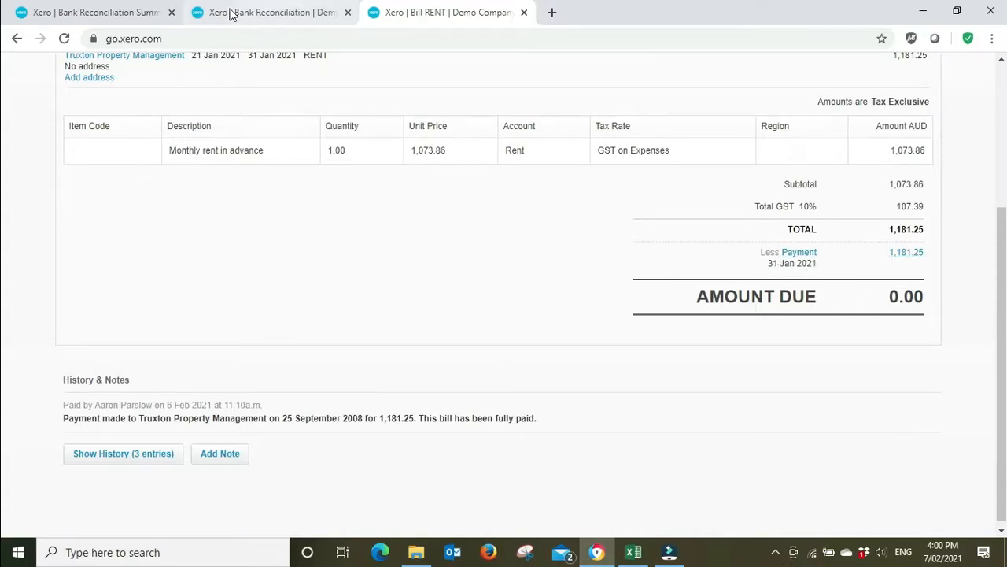
Return to the bank reconciliation and accept the suggested match for the Truxton Property Management rent payment of 1,181.25.
{"action": "left_click", "coordinate": [273, 17]}
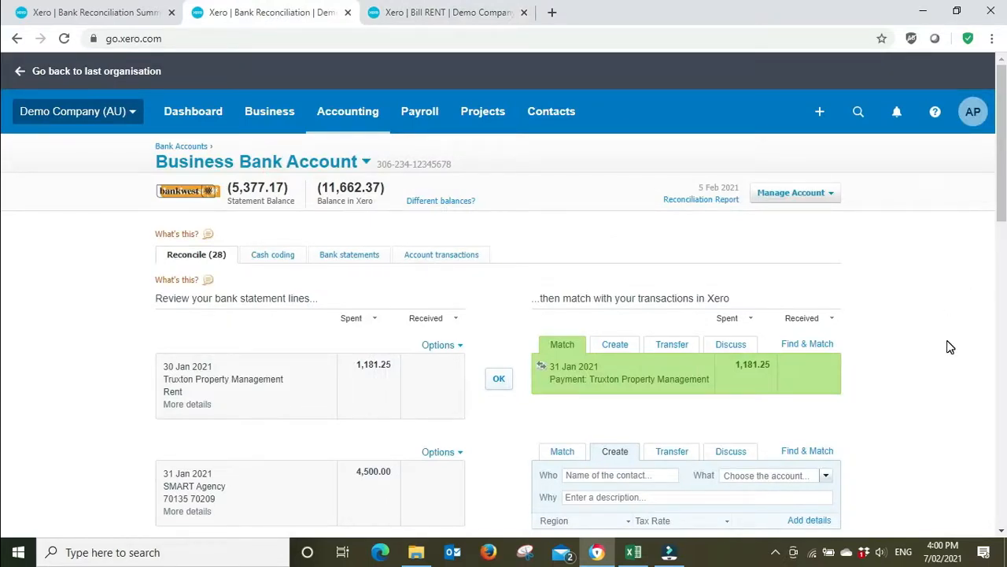
{"action": "scroll", "coordinate": [951, 347], "scroll_direction": "down", "scroll_amount": 1}
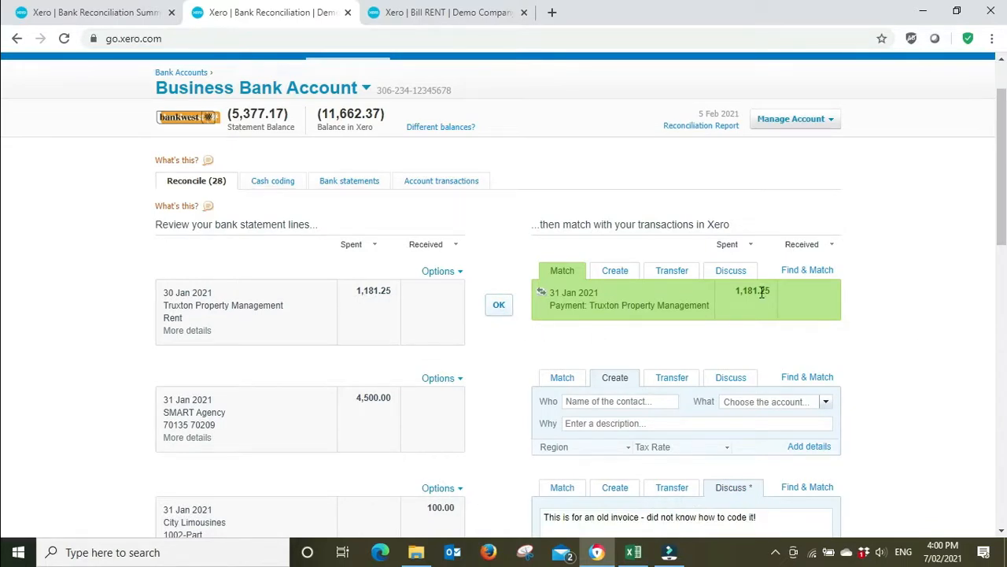
{"action": "left_click", "coordinate": [499, 309]}
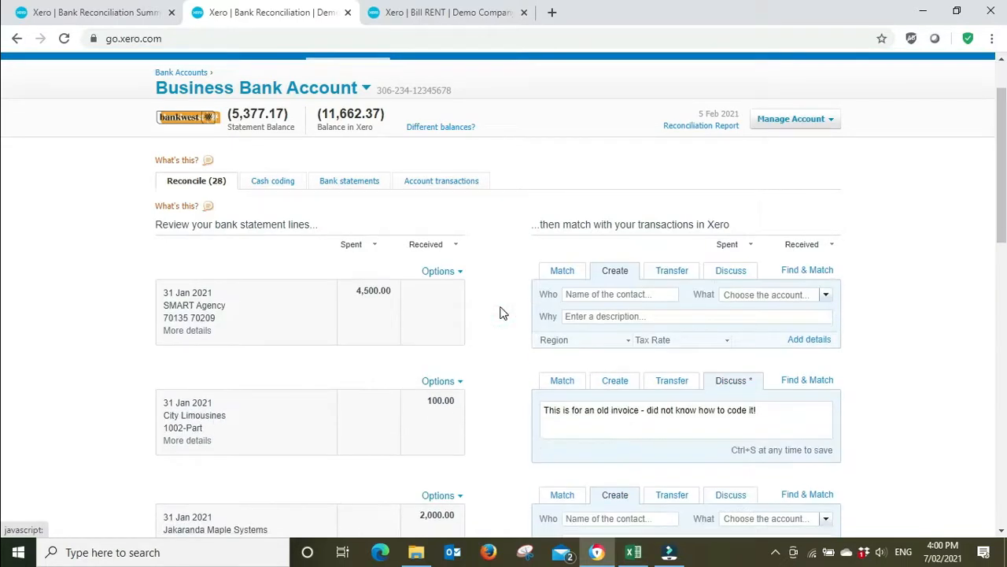
View the statement details of the 31 Jan 2021 SMART Agency payment, and close them.
{"action": "left_click", "coordinate": [189, 331]}
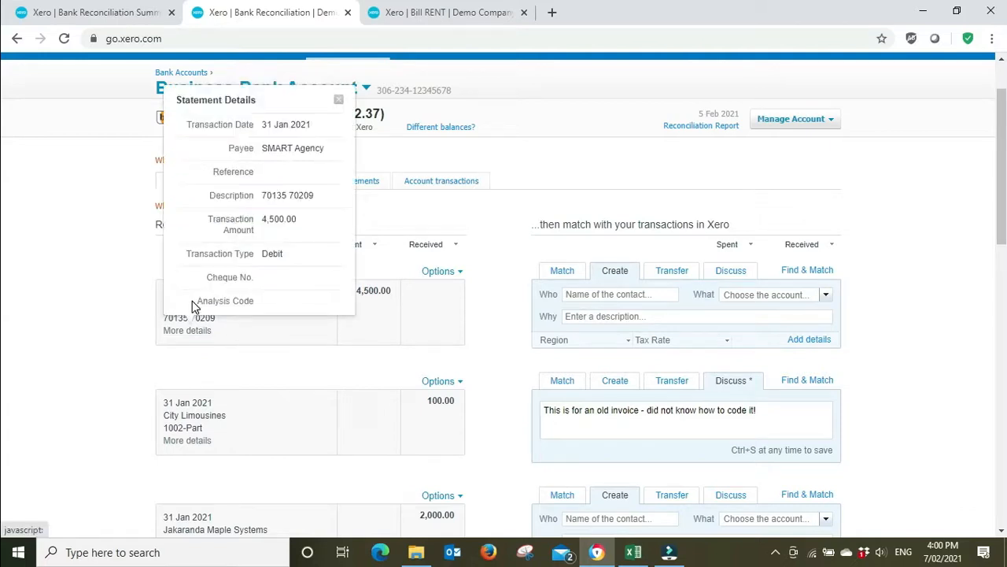
{"action": "left_click", "coordinate": [338, 100]}
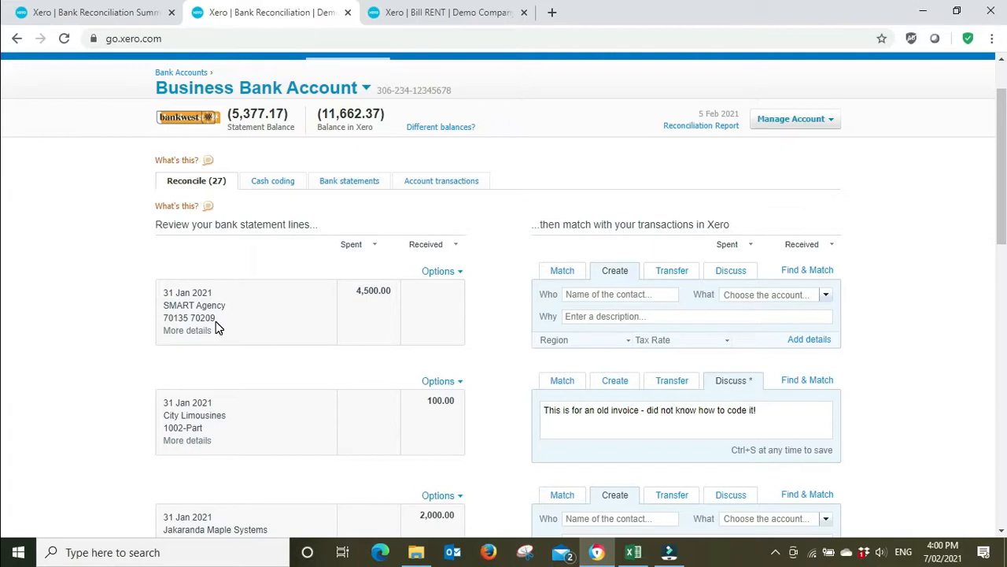
Open Find & Match for the 31 Jan 2021 SMART Agency payment of 4,500.00 and look through the candidate transactions.
{"action": "left_click", "coordinate": [826, 272]}
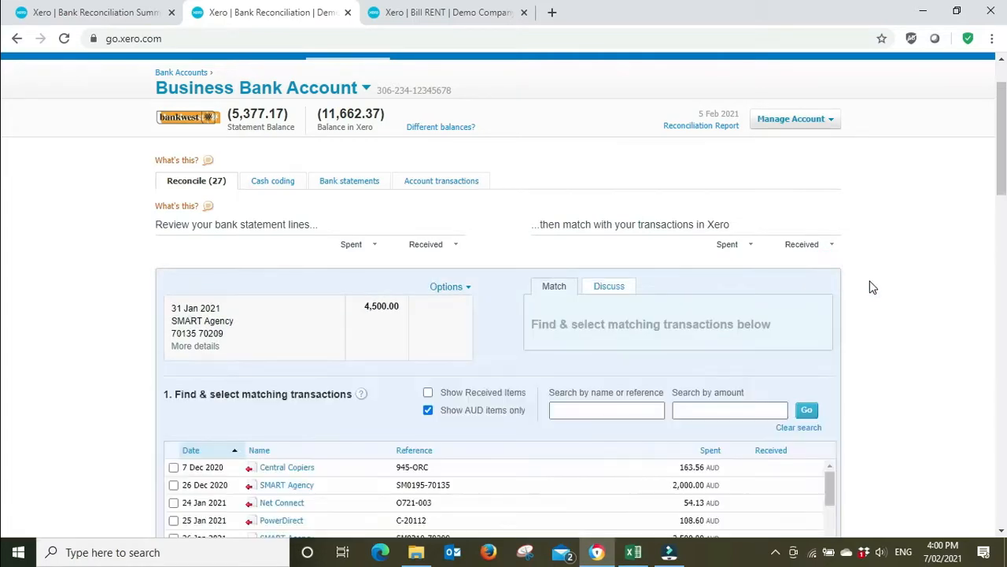
{"action": "scroll", "coordinate": [872, 287], "scroll_direction": "down", "scroll_amount": 3}
{"action": "scroll", "coordinate": [349, 260], "scroll_direction": "down", "scroll_amount": 3}
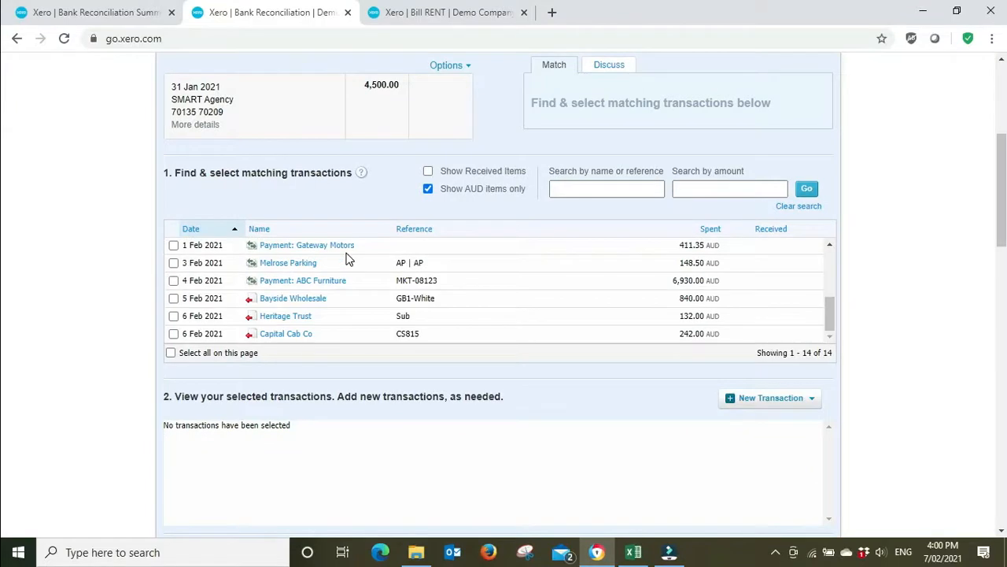
{"action": "scroll", "coordinate": [349, 260], "scroll_direction": "down", "scroll_amount": 3}
{"action": "scroll", "coordinate": [976, 201], "scroll_direction": "up", "scroll_amount": 2}
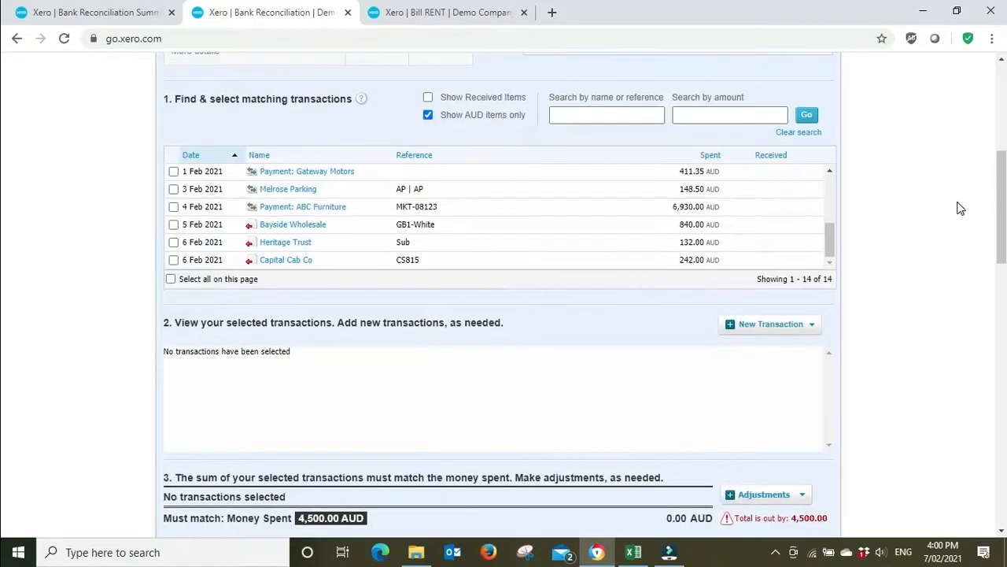
{"action": "scroll", "coordinate": [352, 235], "scroll_direction": "up", "scroll_amount": 5}
{"action": "scroll", "coordinate": [302, 230], "scroll_direction": "up", "scroll_amount": 2}
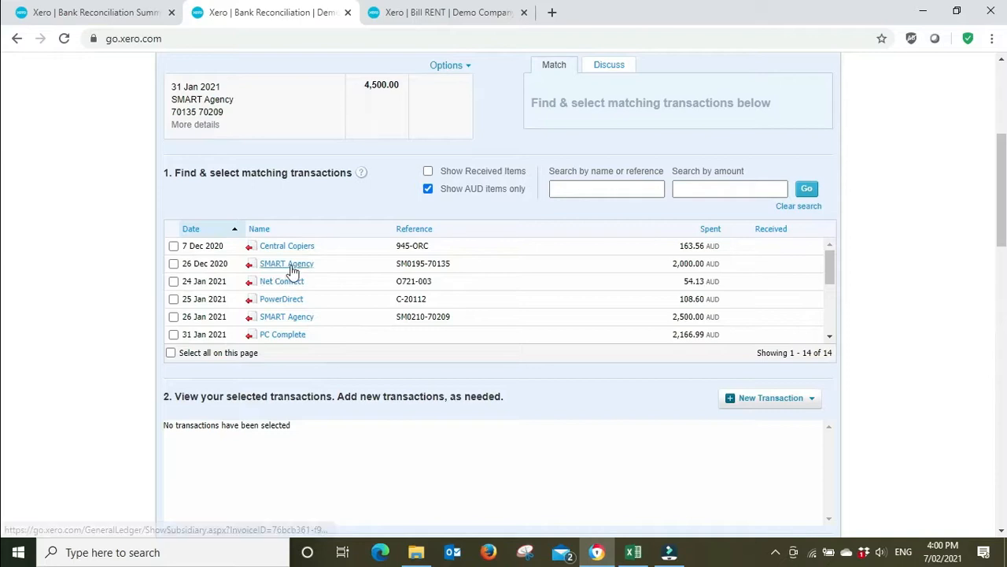
Go from the rent bill to the list of bills and look through the paid ones for SMART Agency entries.
{"action": "left_click", "coordinate": [458, 12]}
{"action": "scroll", "coordinate": [445, 213], "scroll_direction": "up", "scroll_amount": 3}
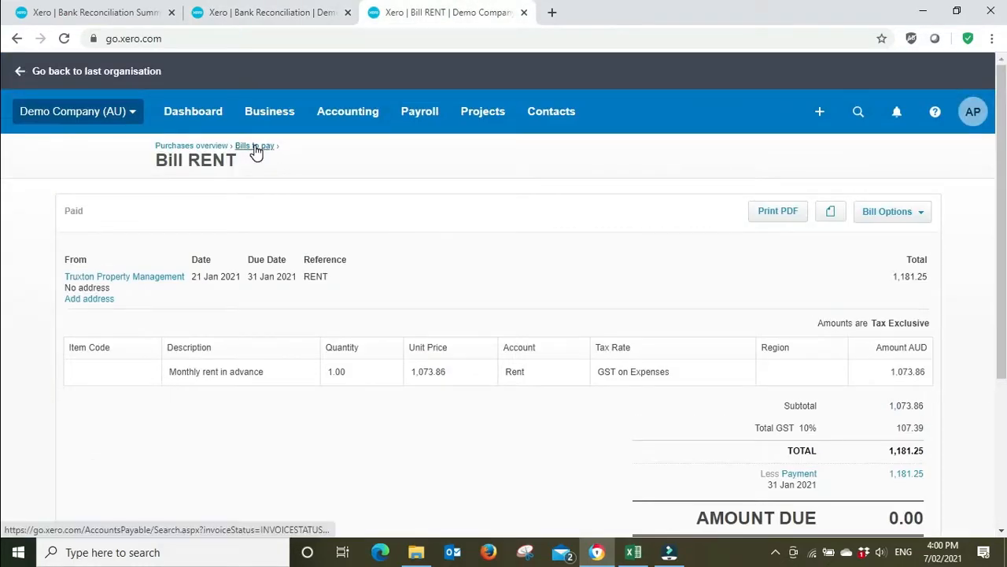
{"action": "left_click", "coordinate": [256, 148]}
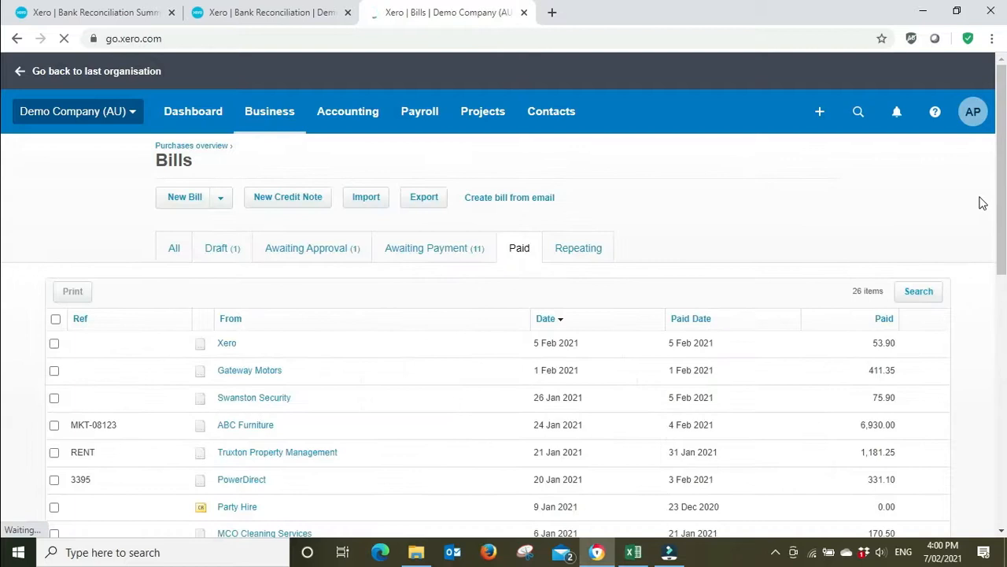
{"action": "scroll", "coordinate": [980, 203], "scroll_direction": "down", "scroll_amount": 3}
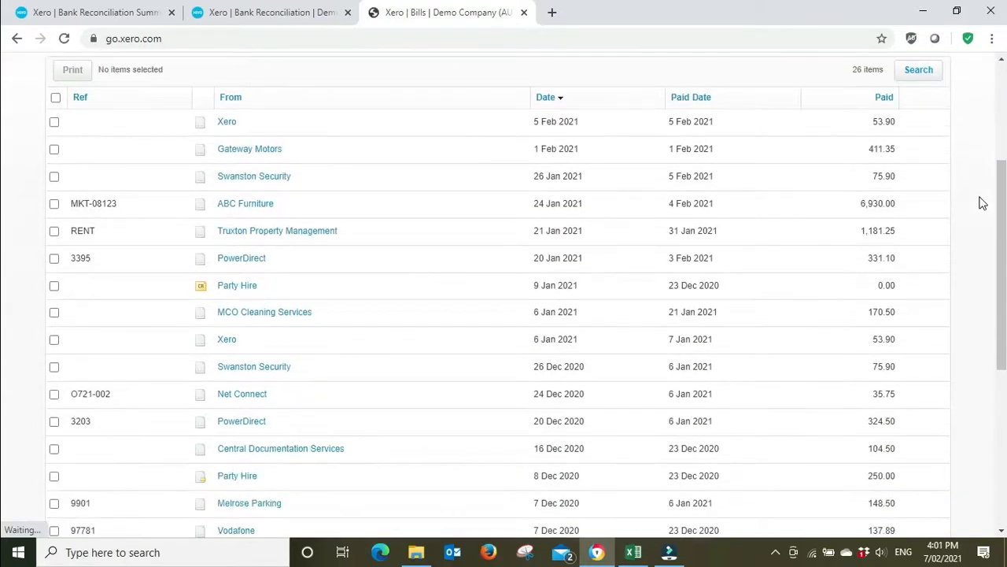
{"action": "scroll", "coordinate": [980, 203], "scroll_direction": "down", "scroll_amount": 2}
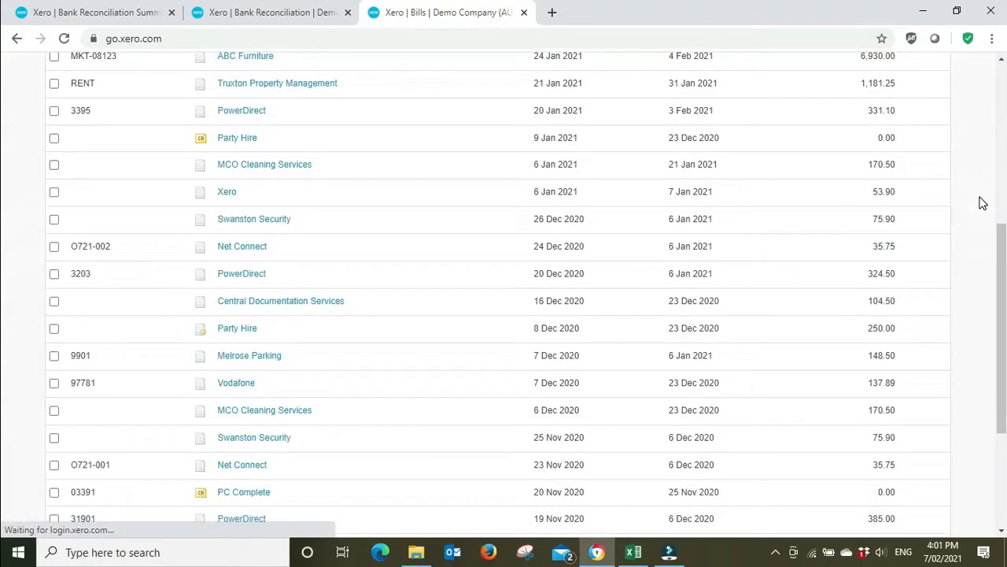
{"action": "scroll", "coordinate": [980, 203], "scroll_direction": "down", "scroll_amount": 1}
{"action": "scroll", "coordinate": [983, 203], "scroll_direction": "down", "scroll_amount": 1}
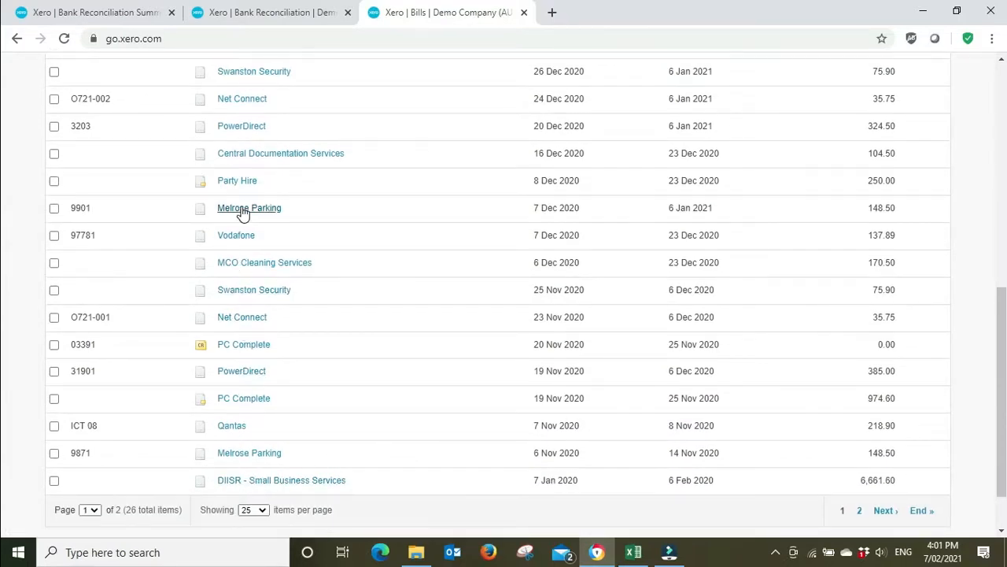
{"action": "scroll", "coordinate": [243, 212], "scroll_direction": "up", "scroll_amount": 2}
{"action": "scroll", "coordinate": [242, 212], "scroll_direction": "up", "scroll_amount": 2}
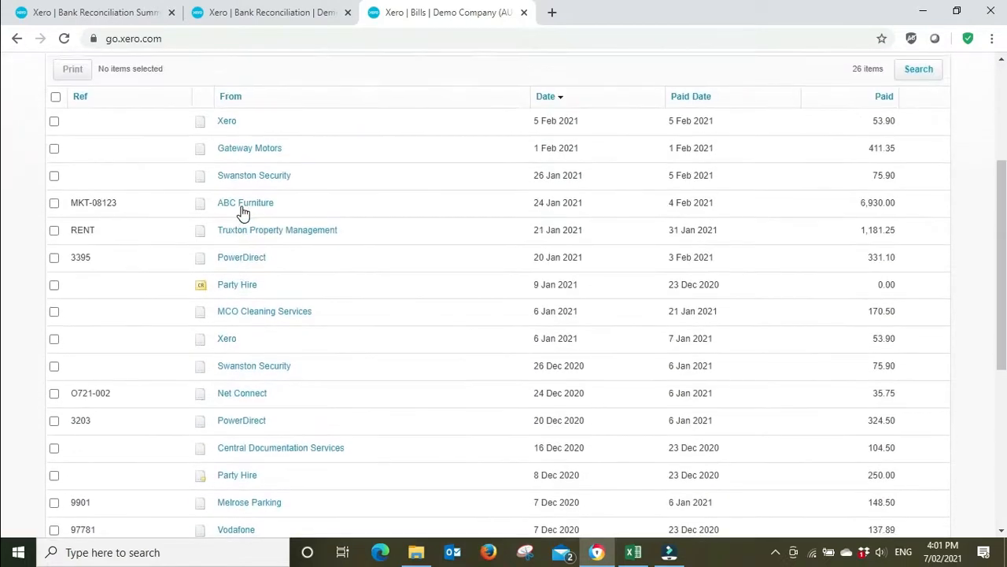
{"action": "left_click", "coordinate": [301, 8]}
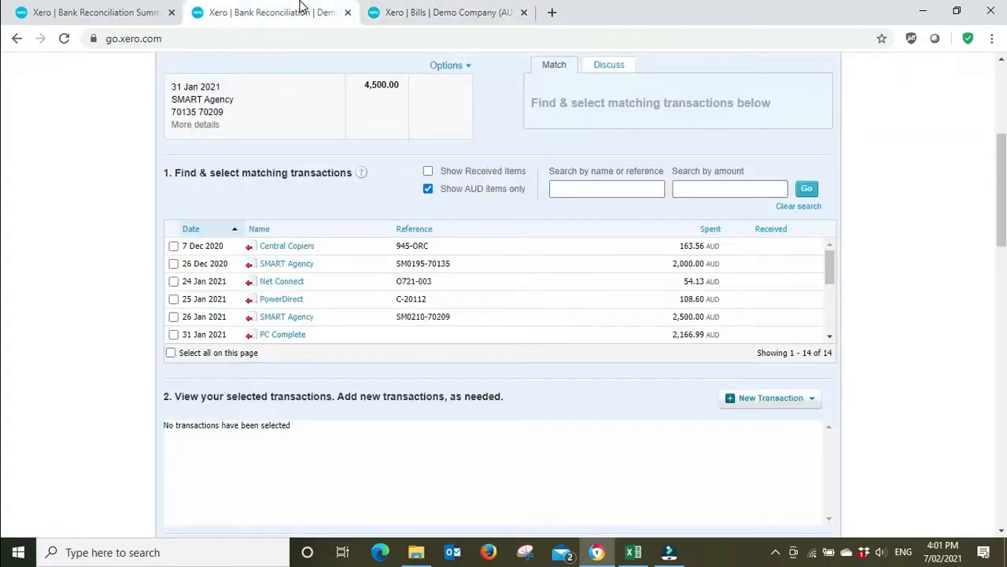
{"action": "left_click", "coordinate": [443, 9]}
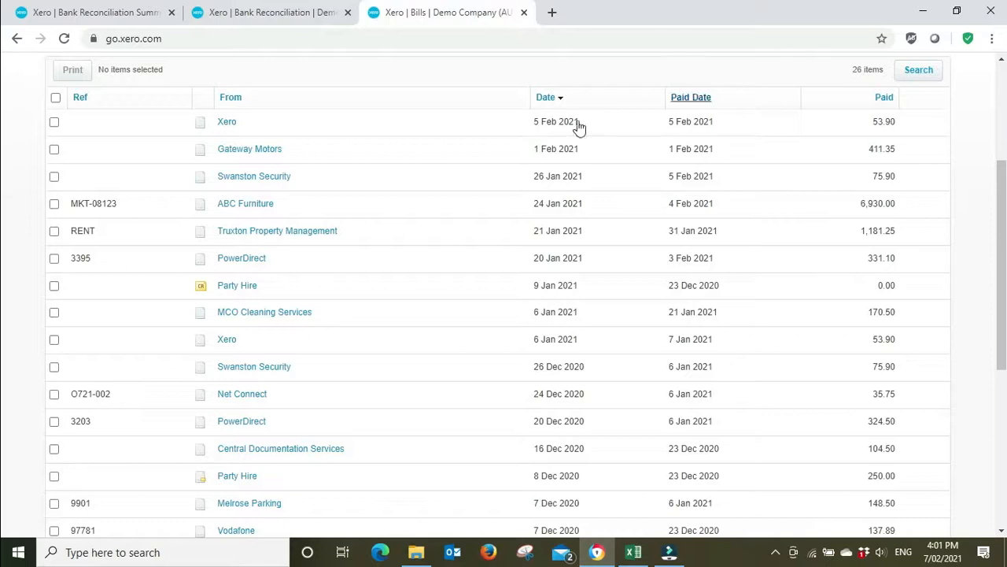
Copy reference 70135 from the SMART Agency statement line and search all bills for it.
{"action": "scroll", "coordinate": [275, 191], "scroll_direction": "up", "scroll_amount": 2}
{"action": "left_click", "coordinate": [177, 174]}
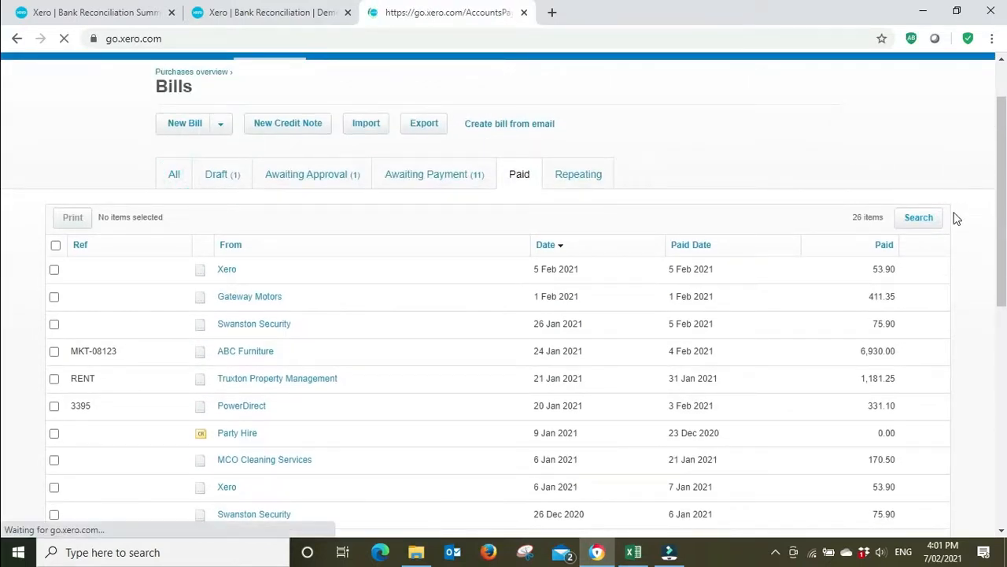
{"action": "left_click", "coordinate": [264, 11]}
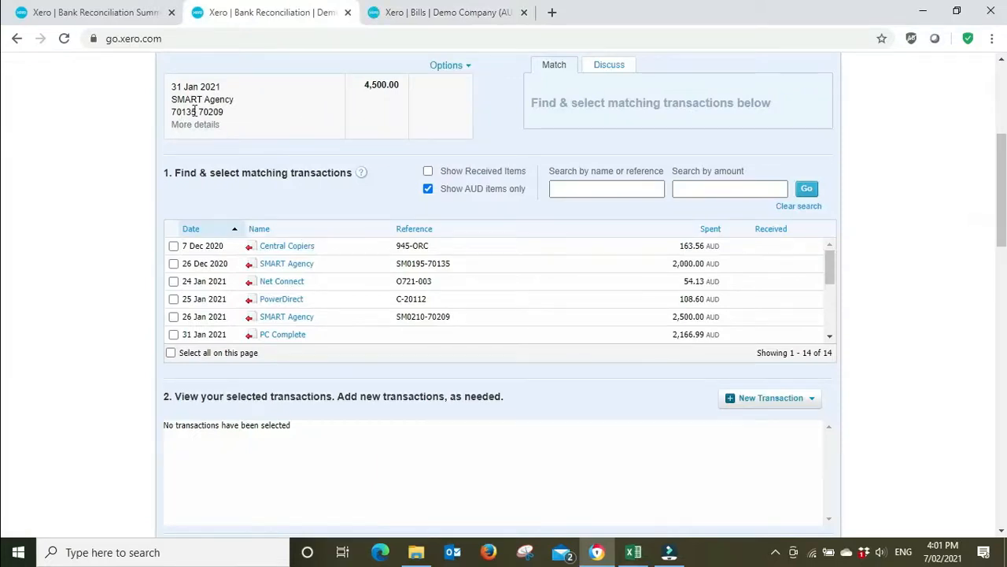
{"action": "left_click_drag", "start_coordinate": [196, 112], "coordinate": [173, 116]}
{"action": "key", "text": "ctrl+c"}
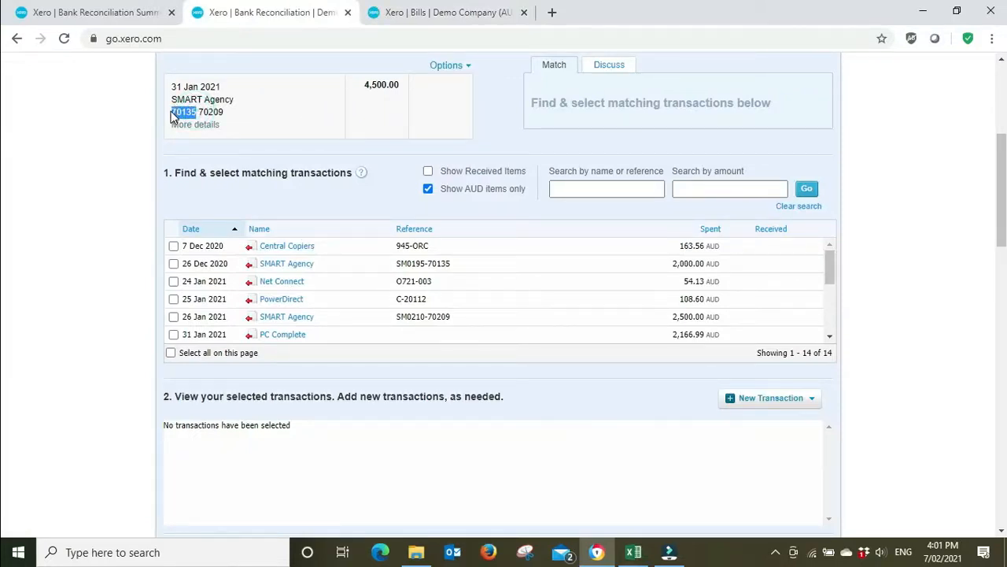
{"action": "left_click", "coordinate": [477, 11]}
{"action": "left_click", "coordinate": [929, 292]}
{"action": "key", "text": "ctrl+v"}
{"action": "key", "text": "Return"}
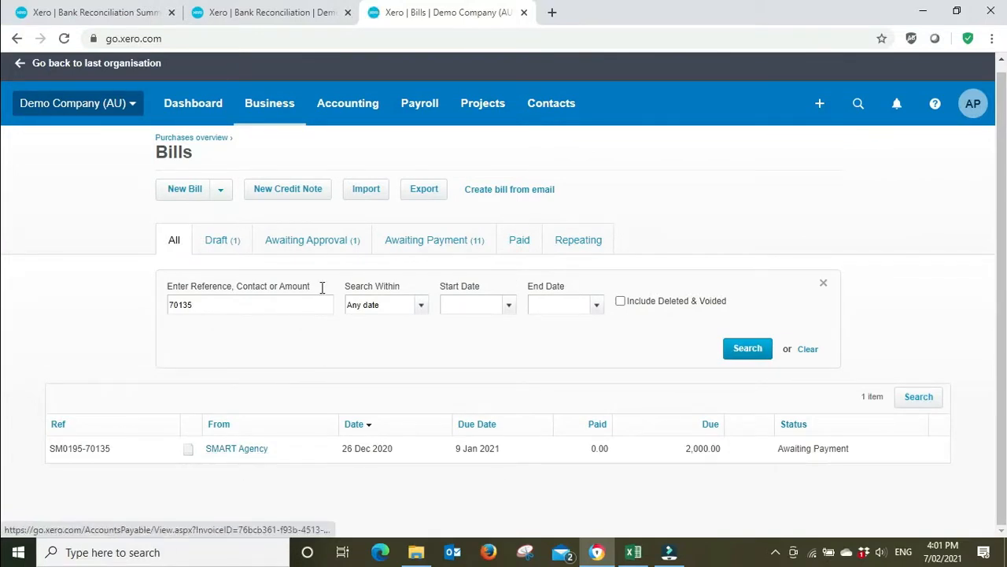
Look through the bills awaiting payment for the SMART Agency bills ending in 70135 and 70209.
{"action": "left_click", "coordinate": [450, 247]}
{"action": "scroll", "coordinate": [906, 292], "scroll_direction": "down", "scroll_amount": 1}
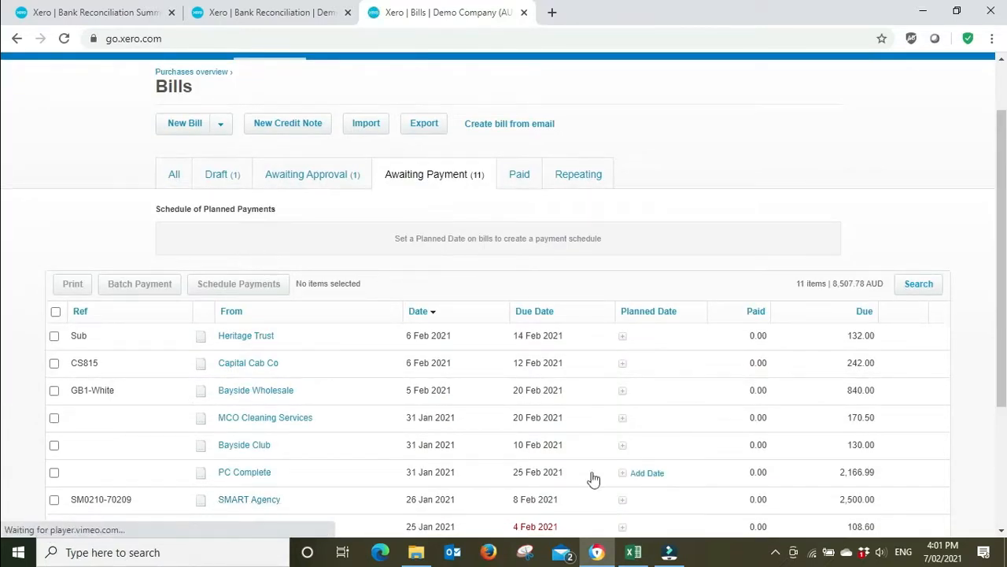
{"action": "scroll", "coordinate": [903, 459], "scroll_direction": "down", "scroll_amount": 2}
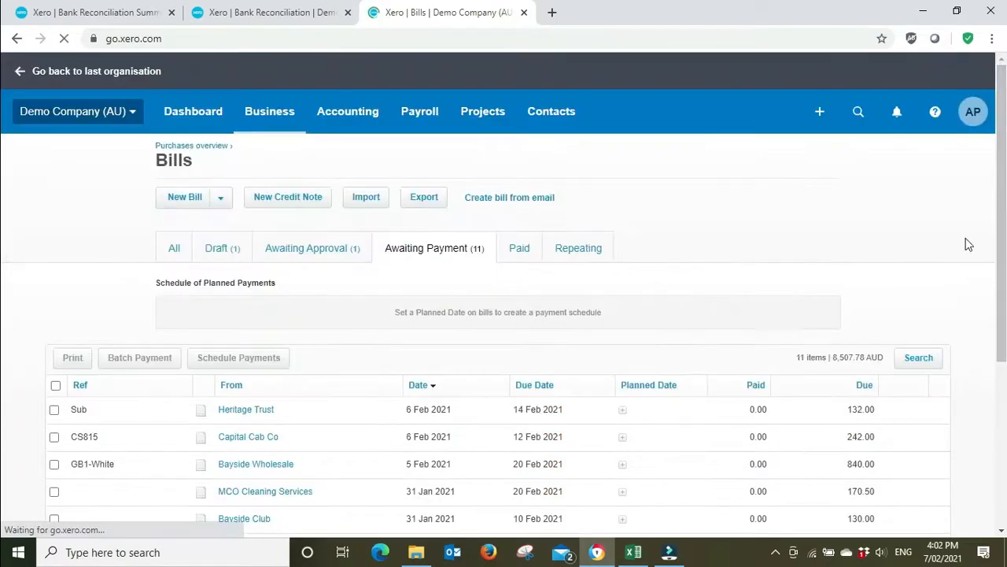
{"action": "scroll", "coordinate": [968, 244], "scroll_direction": "down", "scroll_amount": 2}
{"action": "scroll", "coordinate": [733, 250], "scroll_direction": "down", "scroll_amount": 1}
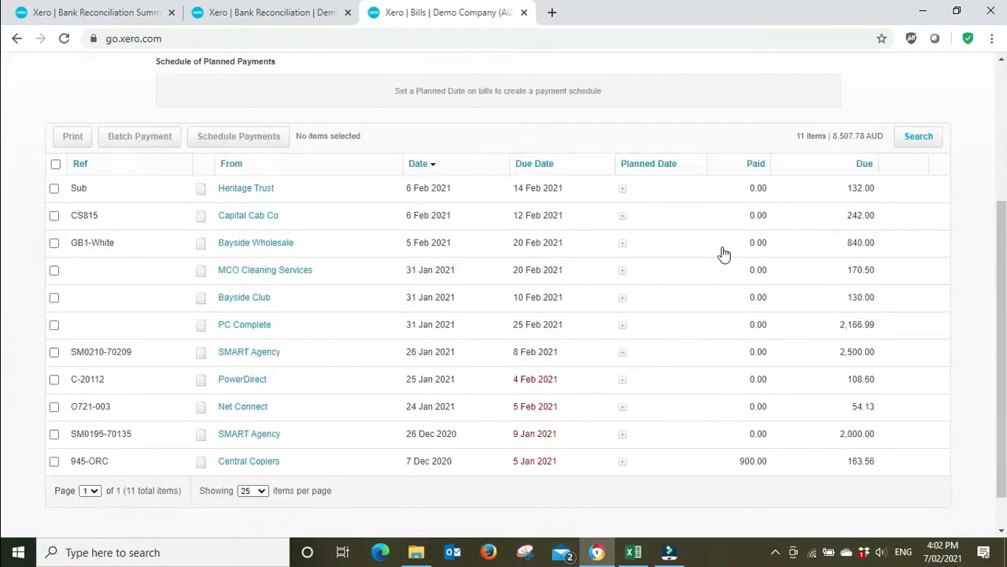
Return to the bank reconciliation, find transactions with reference 70135 and select the SMART Agency bill SM0195-70135 as a match.
{"action": "left_click", "coordinate": [250, 22]}
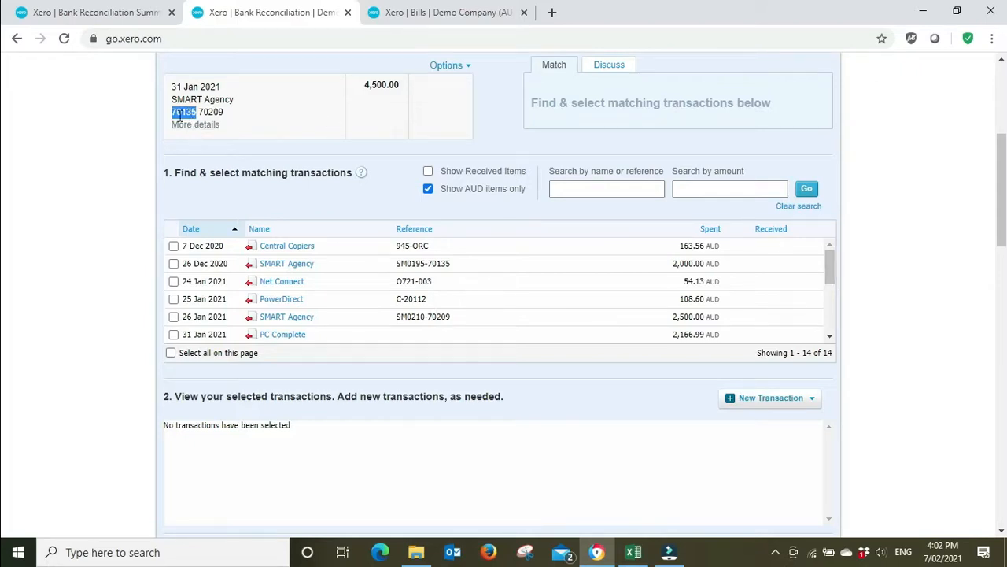
{"action": "left_click", "coordinate": [582, 188]}
{"action": "type", "text": "70135"}
{"action": "key", "text": "Return"}
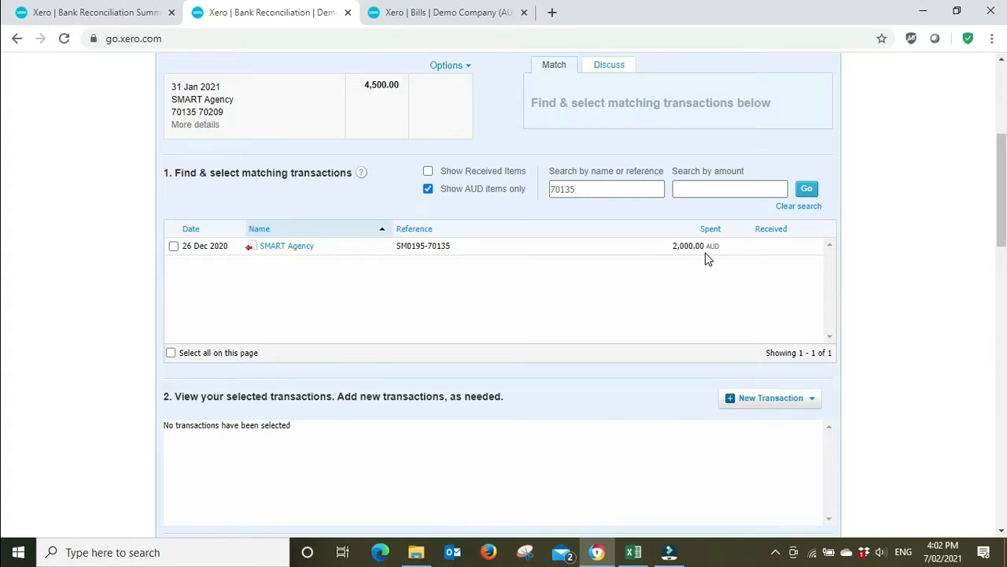
{"action": "left_click", "coordinate": [174, 247]}
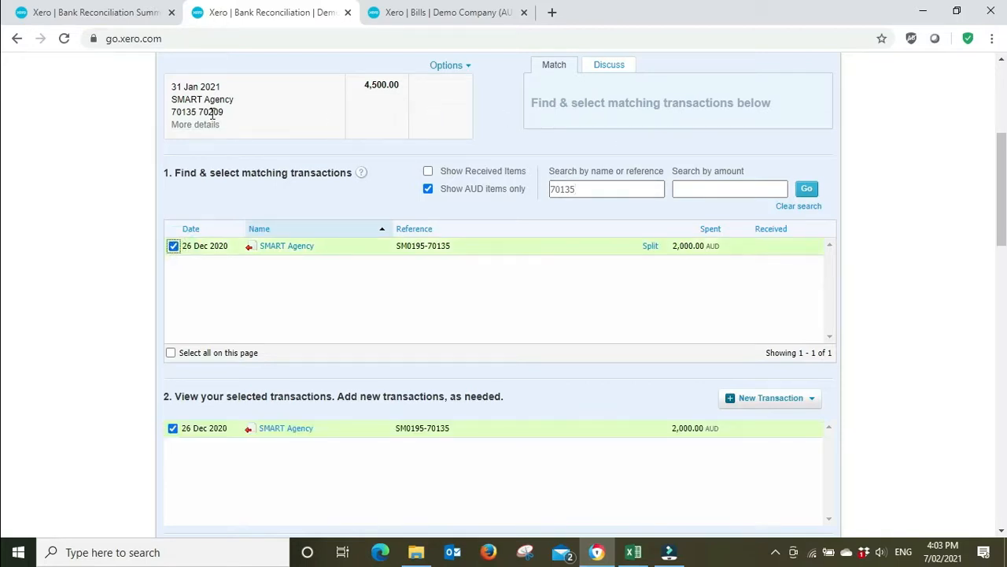
Find reference 70209, add the SMART Agency bill SM0210-70209 to the selection and reconcile the 4,500.00 payment.
{"action": "left_click", "coordinate": [594, 184]}
{"action": "key", "text": "BackSpace"}
{"action": "type", "text": "209"}
{"action": "key", "text": "Return"}
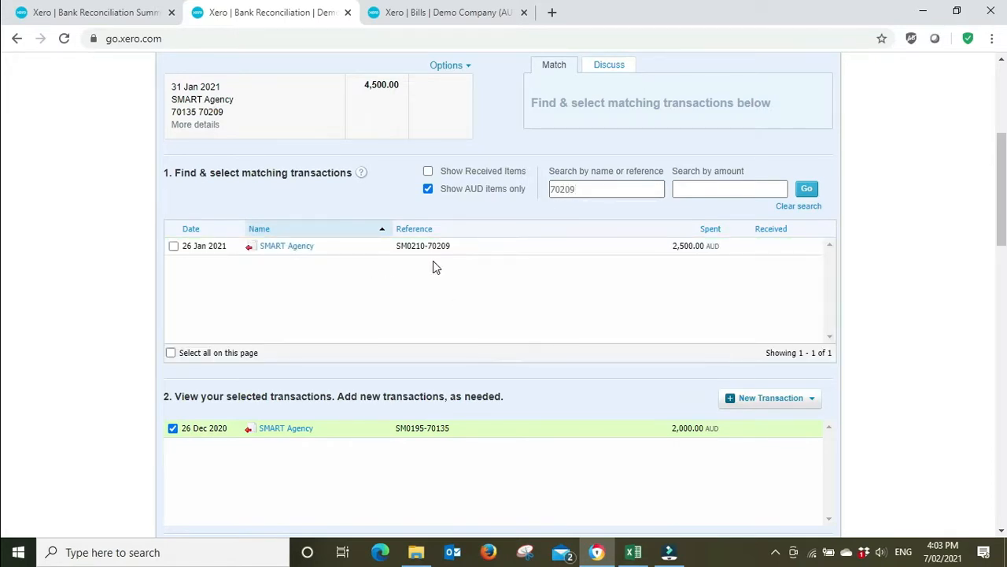
{"action": "left_click", "coordinate": [173, 246]}
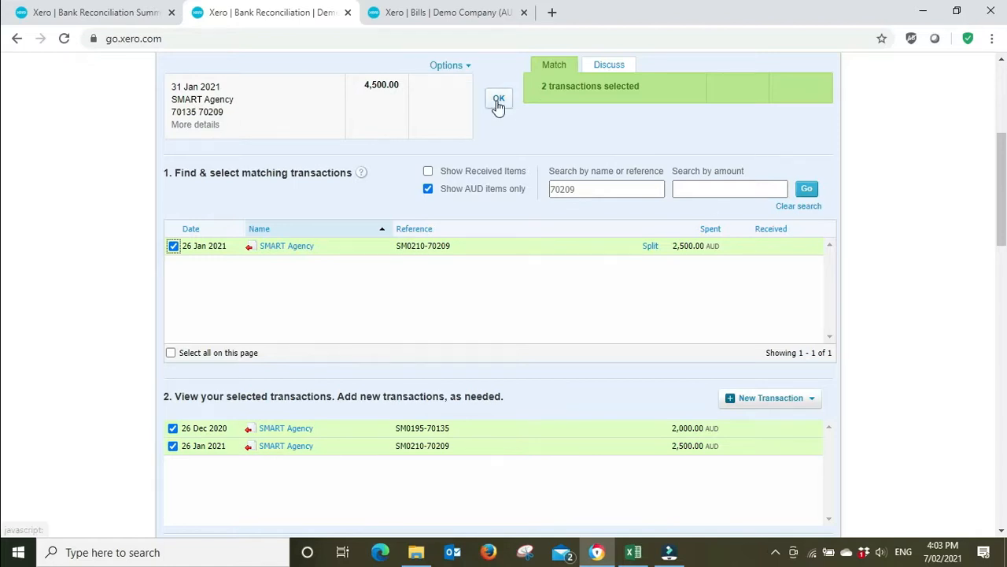
{"action": "scroll", "coordinate": [881, 197], "scroll_direction": "down", "scroll_amount": 2}
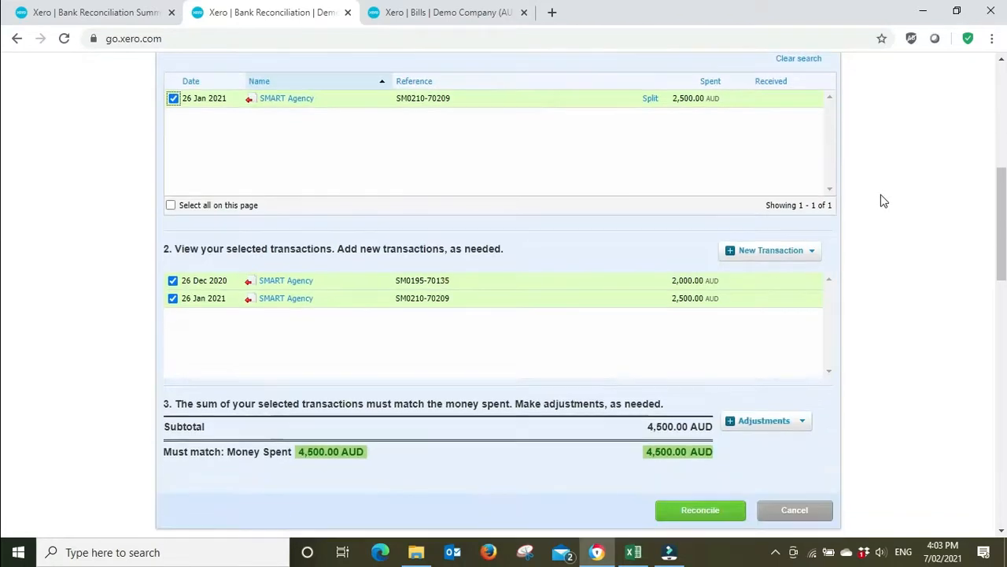
{"action": "left_click", "coordinate": [687, 512]}
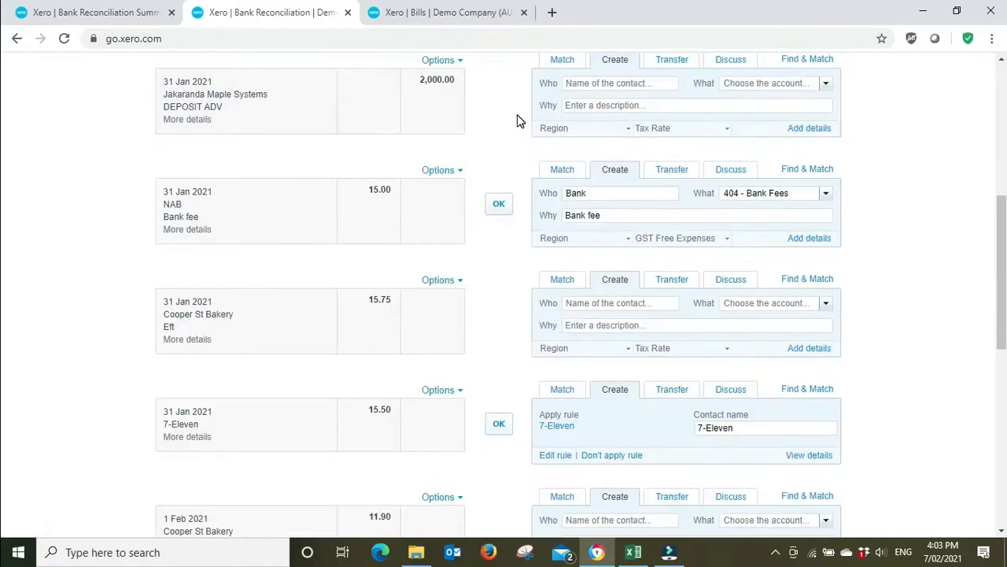
View the statement details of the 31 Jan 2021 City Limousines receipt of 100.00, and close them.
{"action": "scroll", "coordinate": [517, 121], "scroll_direction": "up", "scroll_amount": 3}
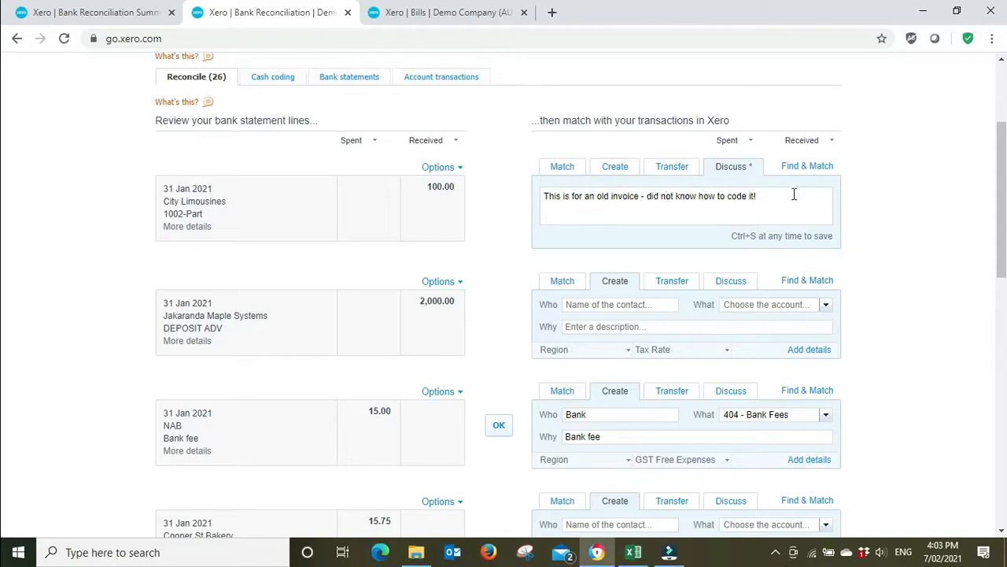
{"action": "left_click", "coordinate": [187, 228]}
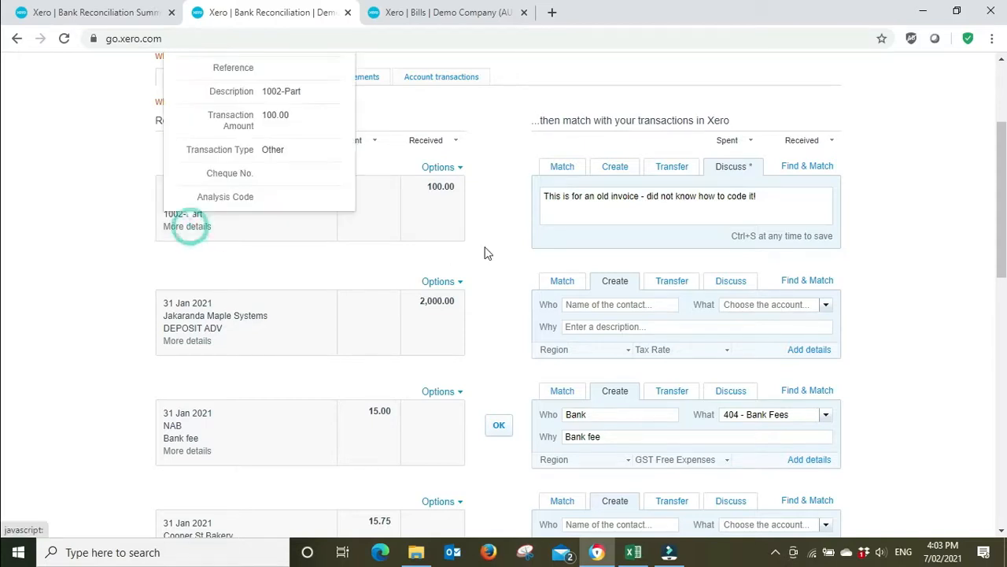
{"action": "scroll", "coordinate": [410, 132], "scroll_direction": "up", "scroll_amount": 1}
{"action": "scroll", "coordinate": [410, 131], "scroll_direction": "up", "scroll_amount": 1}
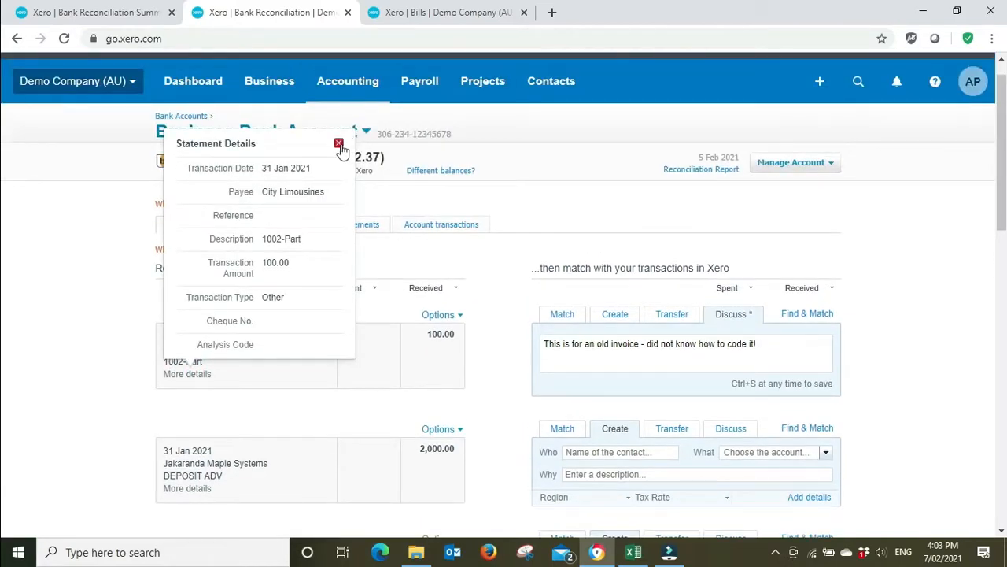
{"action": "left_click", "coordinate": [338, 143]}
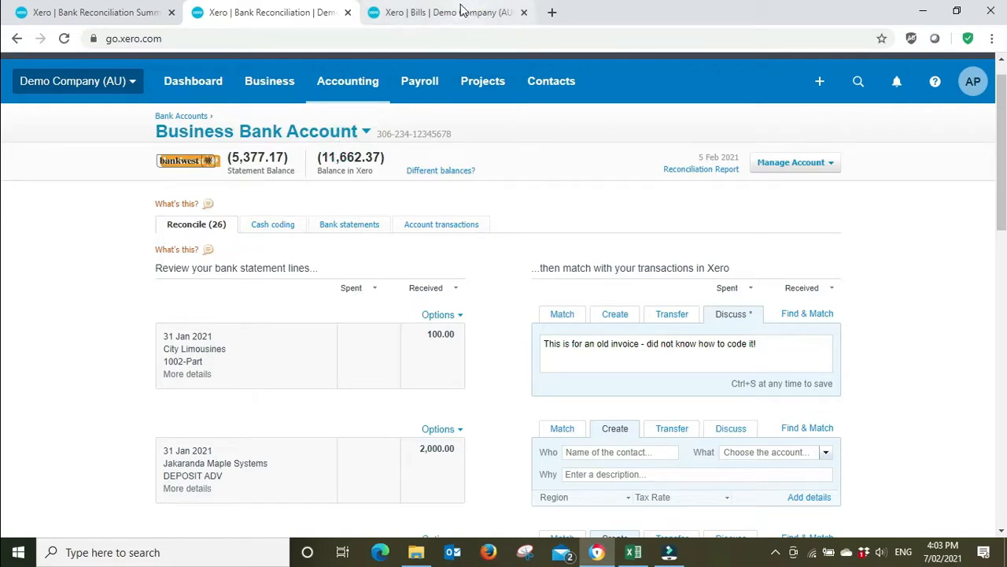
Switch to the Bills page and duplicate it in a new browser tab.
{"action": "left_click", "coordinate": [465, 12]}
{"action": "scroll", "coordinate": [327, 134], "scroll_direction": "up", "scroll_amount": 3}
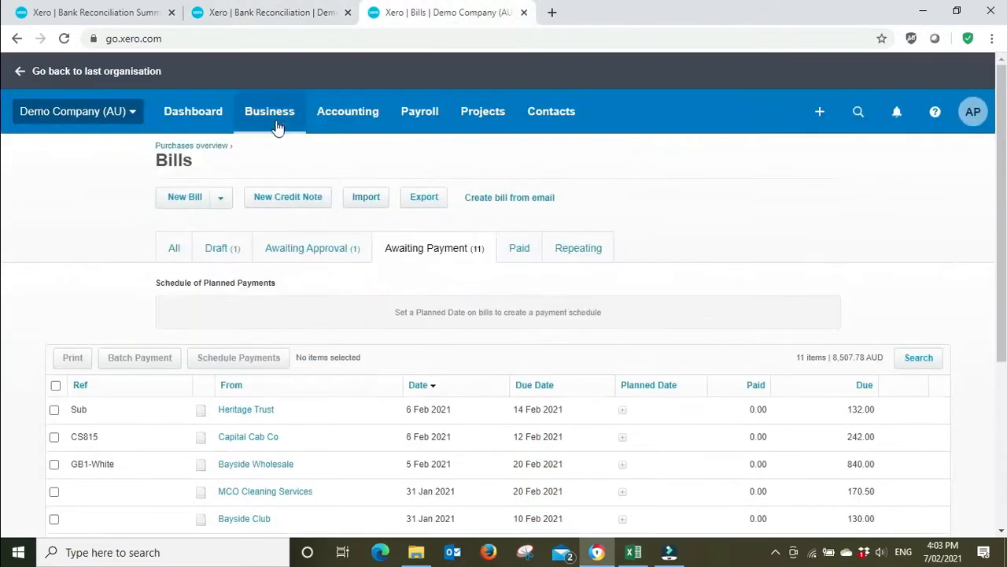
{"action": "left_click", "coordinate": [290, 13]}
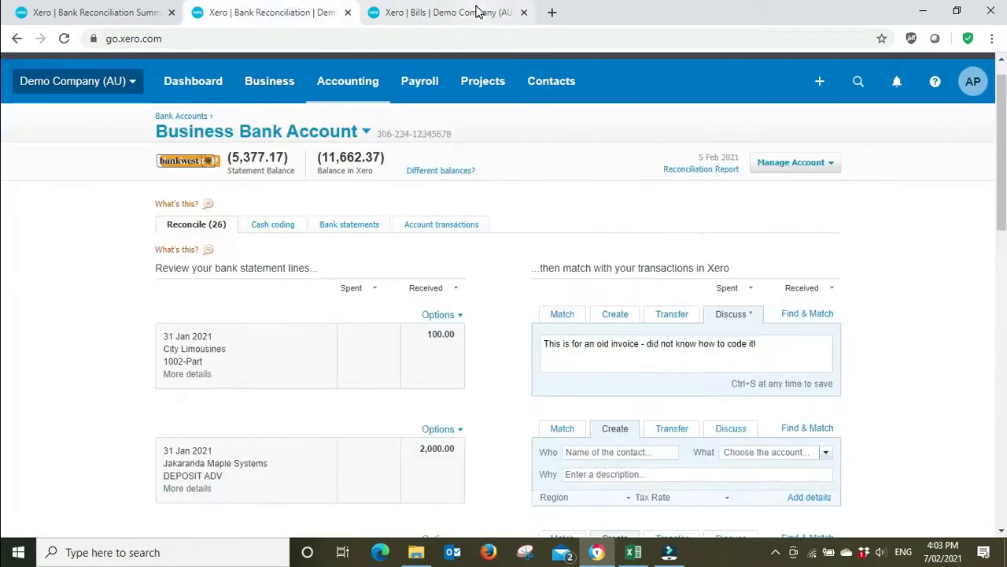
{"action": "left_click", "coordinate": [464, 13]}
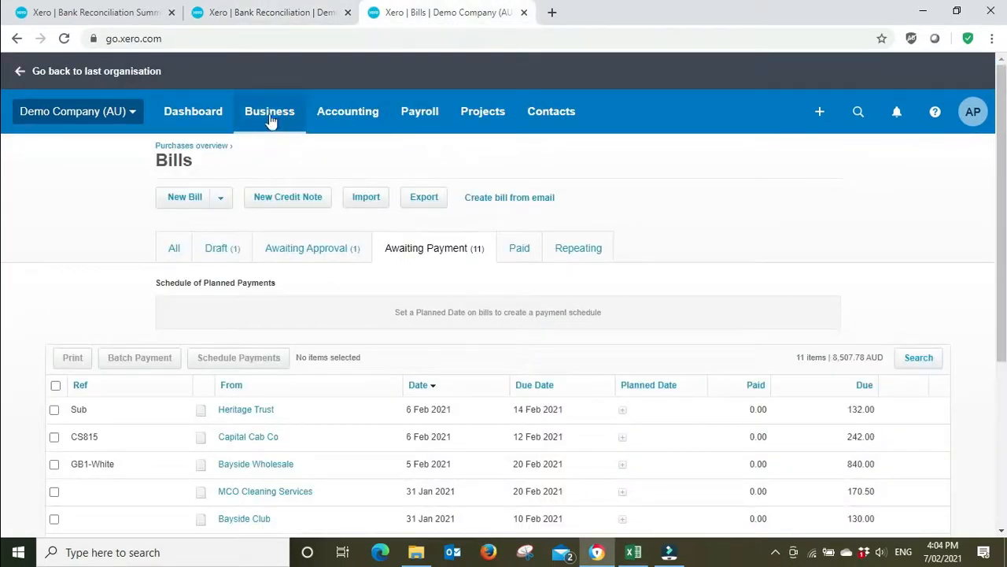
{"action": "left_click", "coordinate": [270, 112]}
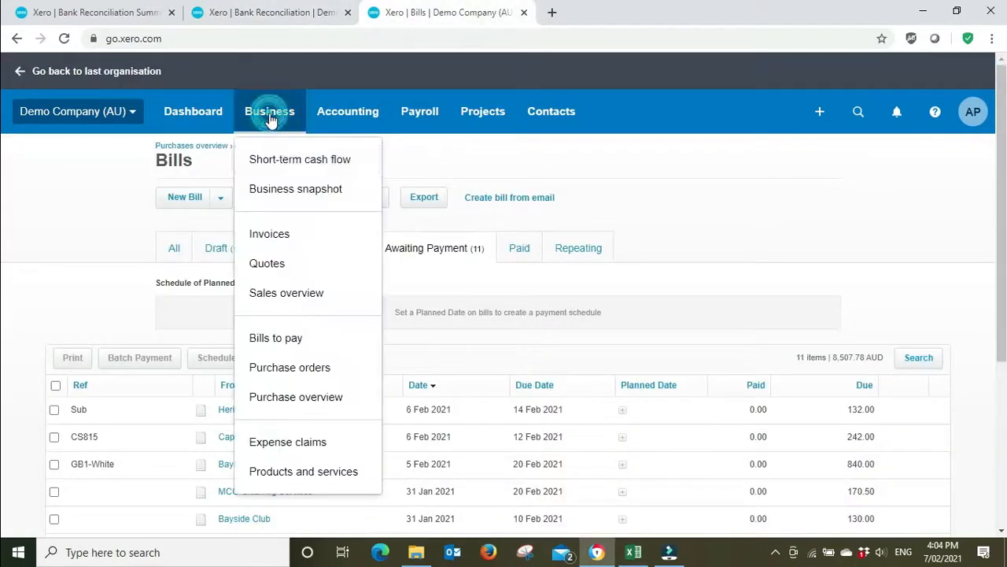
{"action": "right_click", "coordinate": [446, 13]}
{"action": "left_click", "coordinate": [527, 103]}
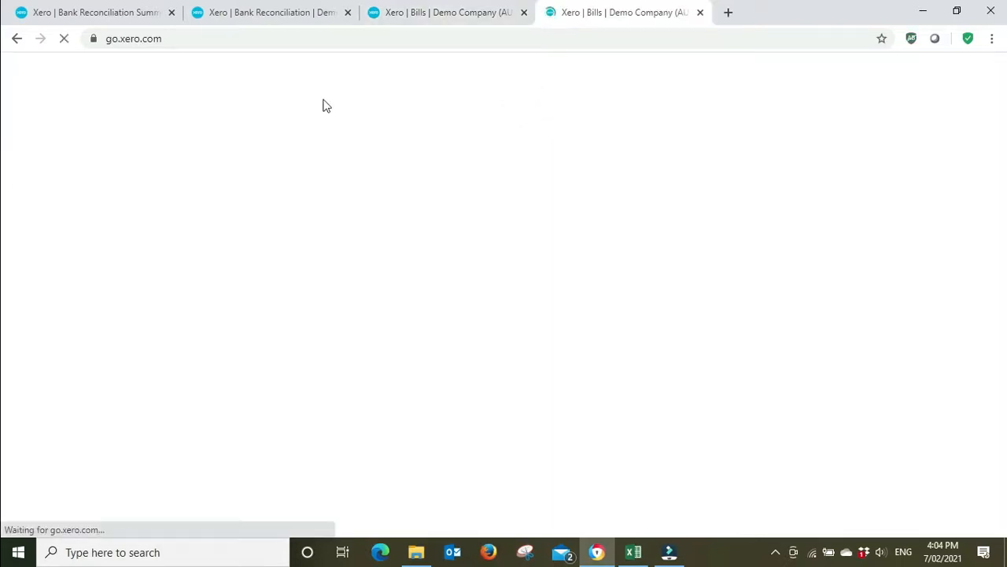
Open the Invoices list, check the reference on the City Limousines statement line, and search all invoices for 1002.
{"action": "left_click", "coordinate": [270, 114]}
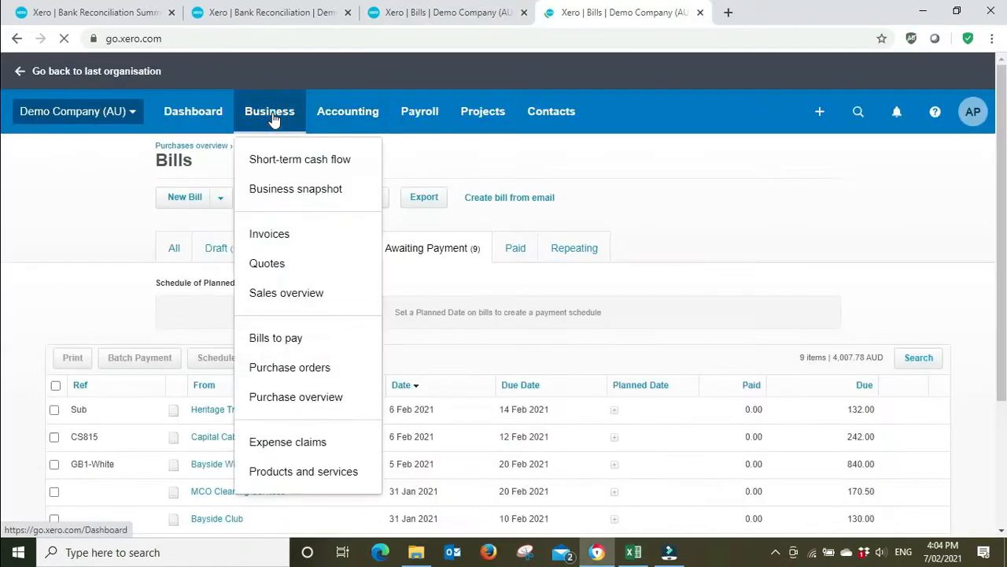
{"action": "left_click", "coordinate": [276, 233]}
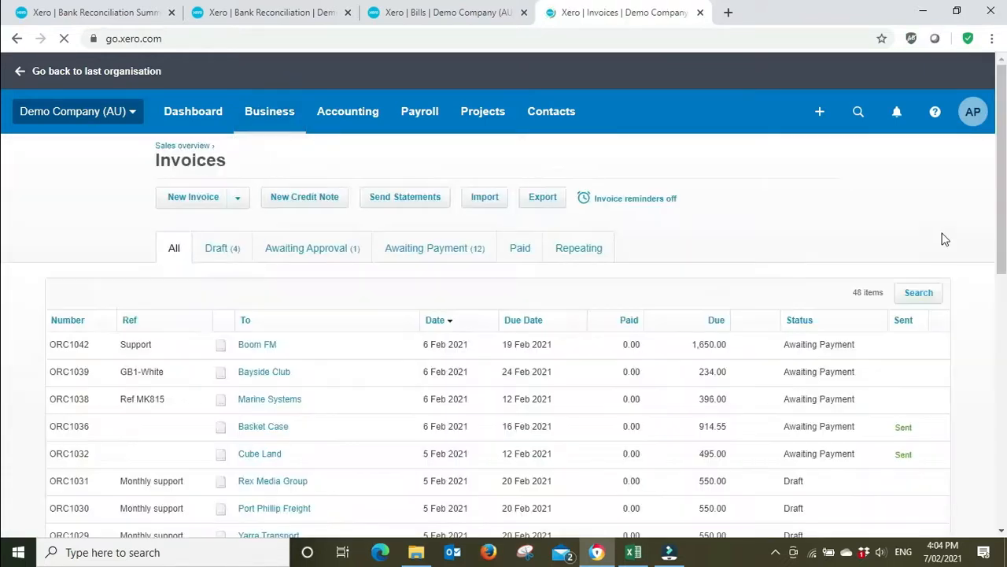
{"action": "left_click", "coordinate": [264, 15]}
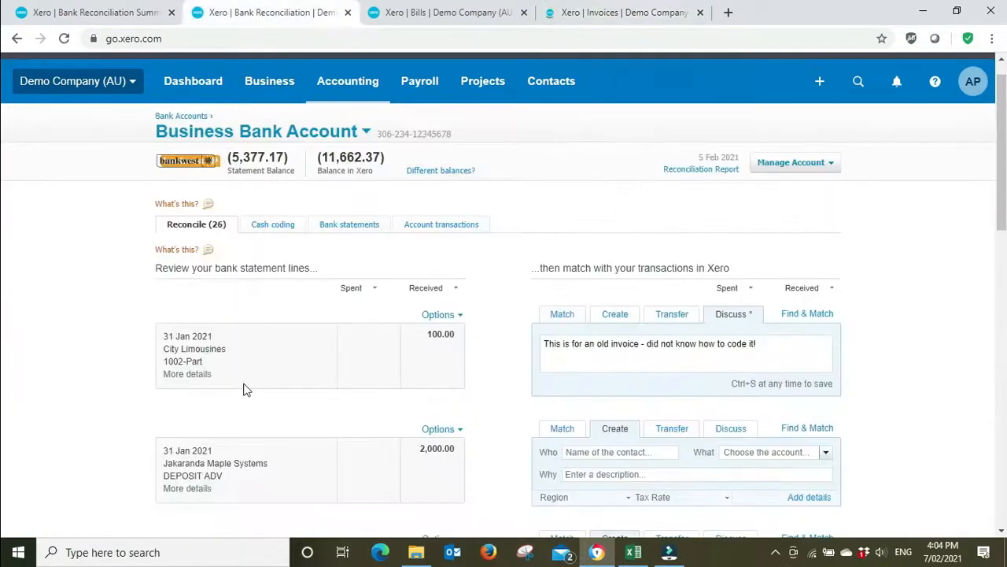
{"action": "left_click", "coordinate": [622, 13]}
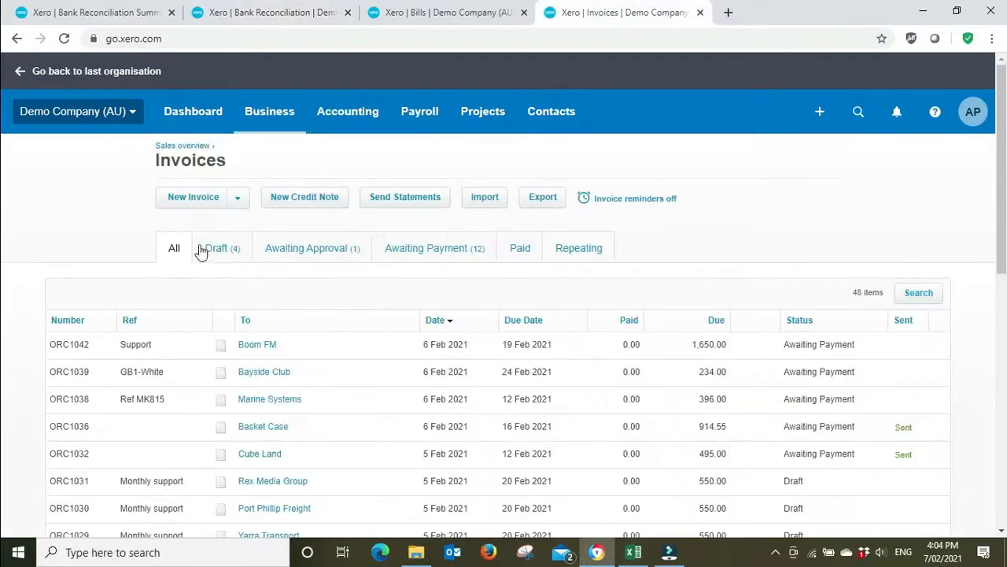
{"action": "left_click", "coordinate": [929, 297]}
{"action": "type", "text": "1002"}
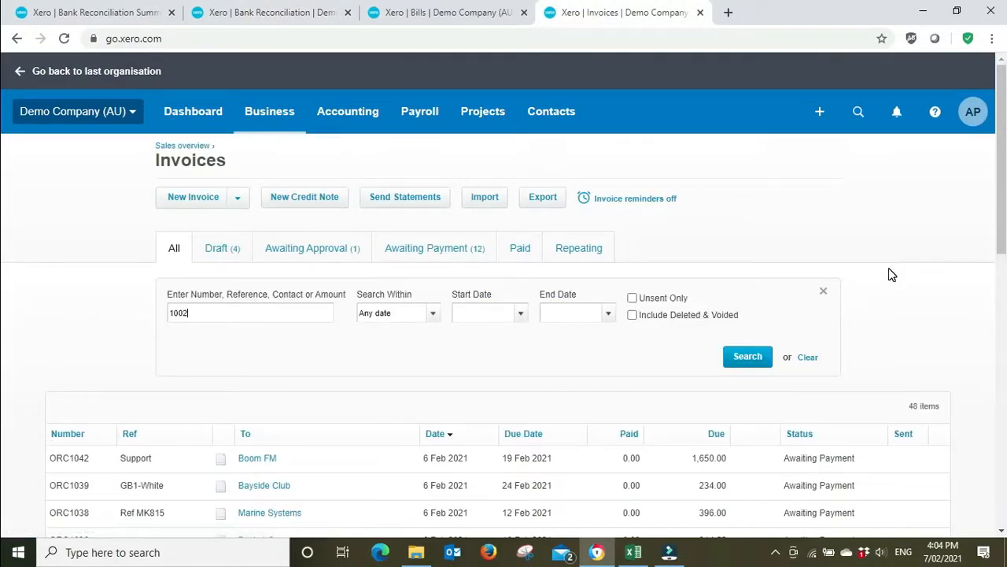
{"action": "key", "text": "Return"}
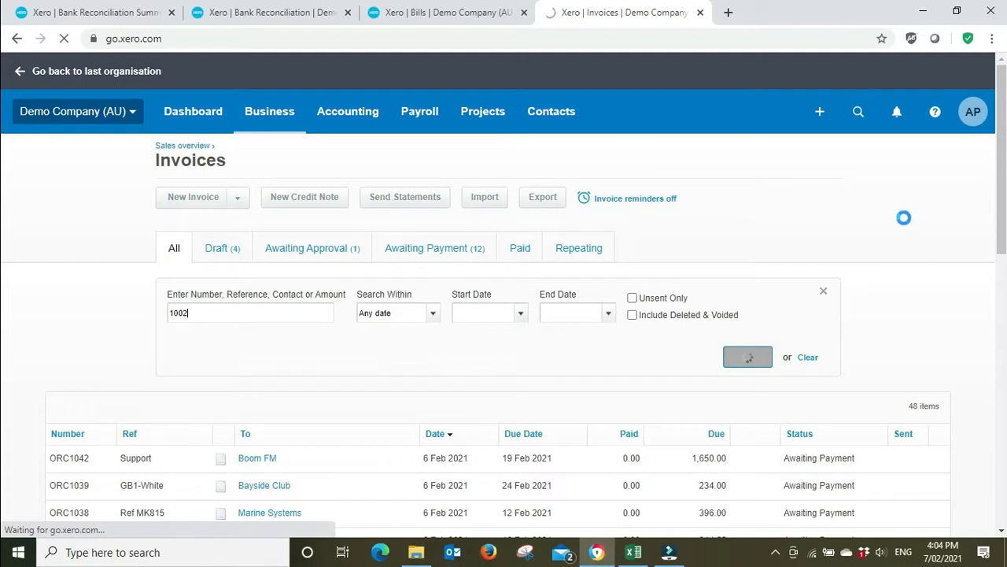
{"action": "scroll", "coordinate": [916, 216], "scroll_direction": "down", "scroll_amount": 1}
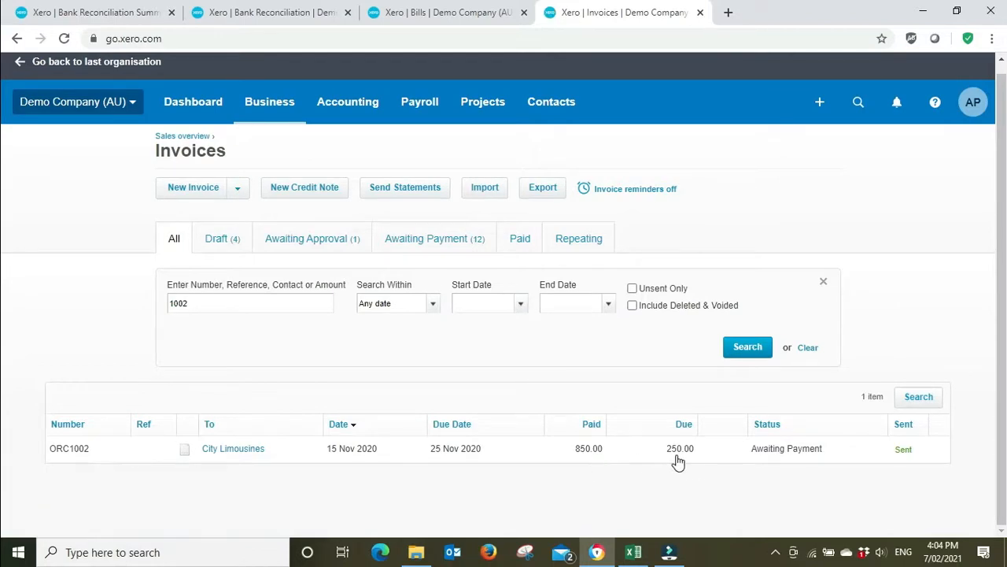
Compare the City Limousines receipt with the invoice found, and open invoice ORC1002 to examine its payments and amount due.
{"action": "left_click", "coordinate": [293, 11]}
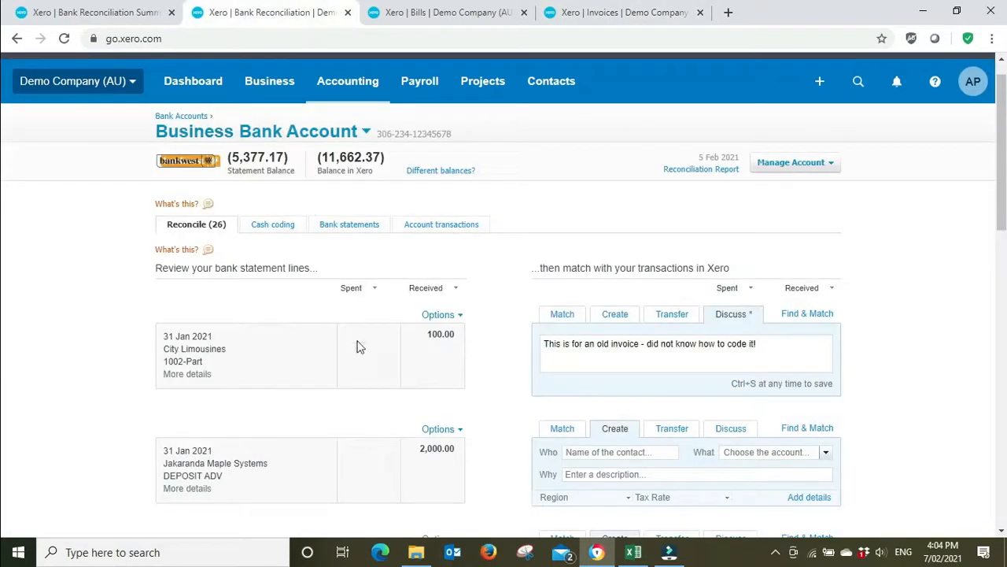
{"action": "left_click", "coordinate": [620, 10]}
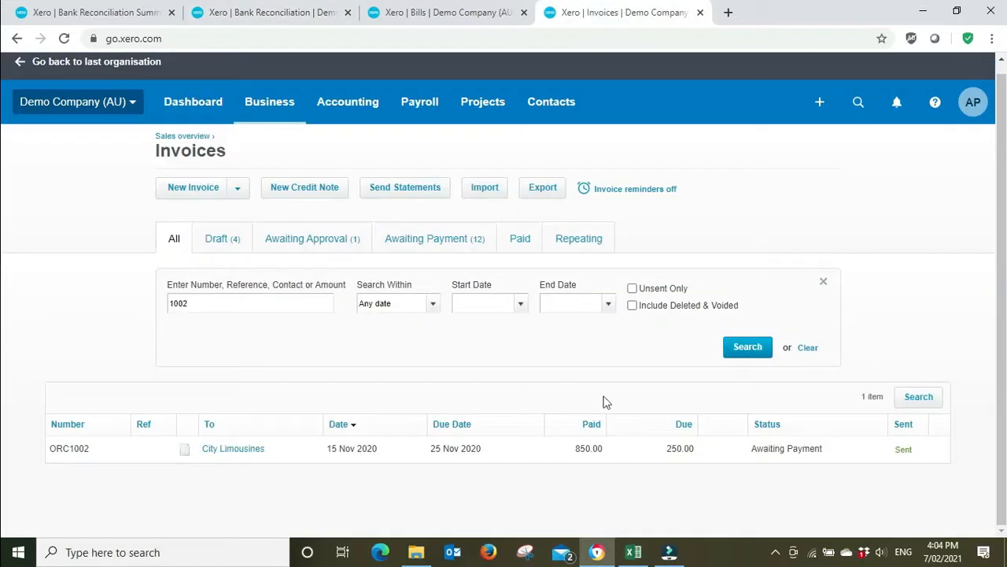
{"action": "left_click", "coordinate": [241, 454]}
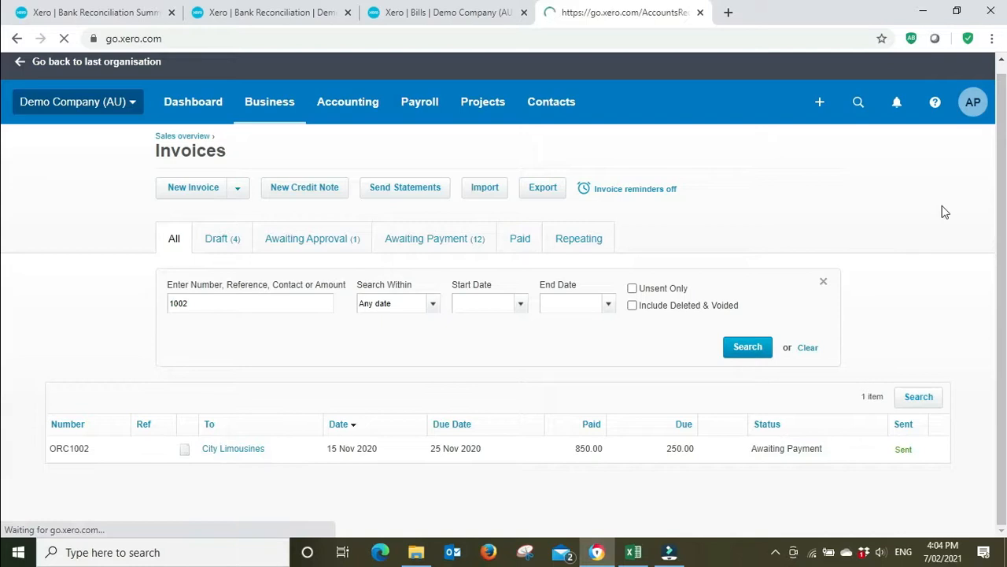
{"action": "scroll", "coordinate": [942, 210], "scroll_direction": "down", "scroll_amount": 2}
{"action": "scroll", "coordinate": [945, 210], "scroll_direction": "down", "scroll_amount": 1}
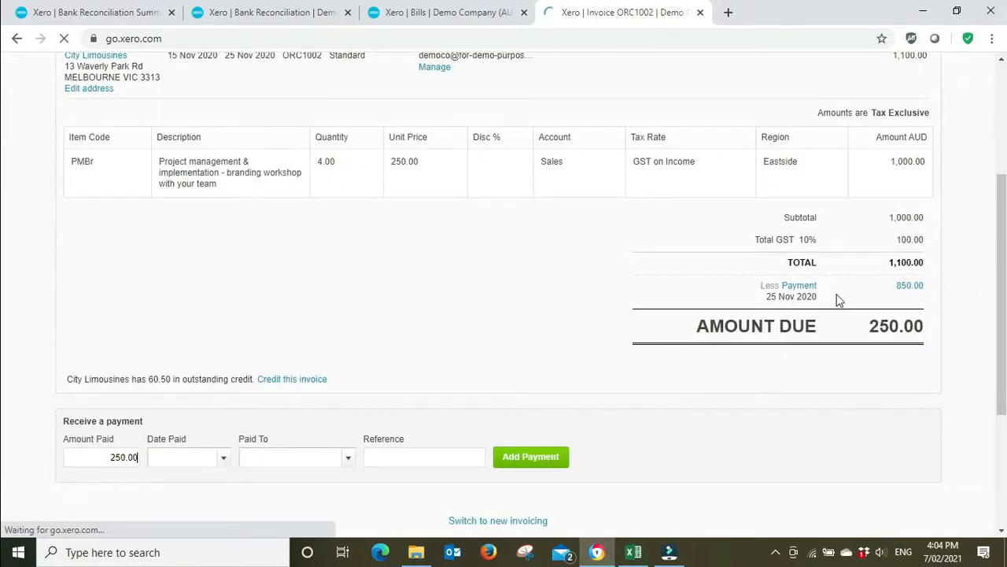
In the bank reconciliation, find transactions with reference 1002 for the City Limousines receipt and compare the result with the invoice's amount due.
{"action": "left_click", "coordinate": [248, 9]}
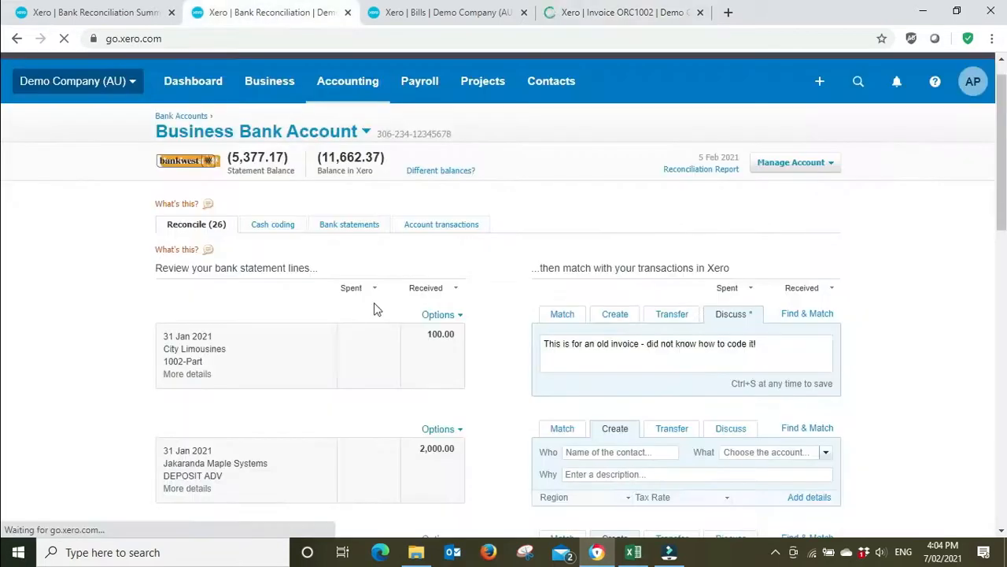
{"action": "left_click", "coordinate": [809, 314]}
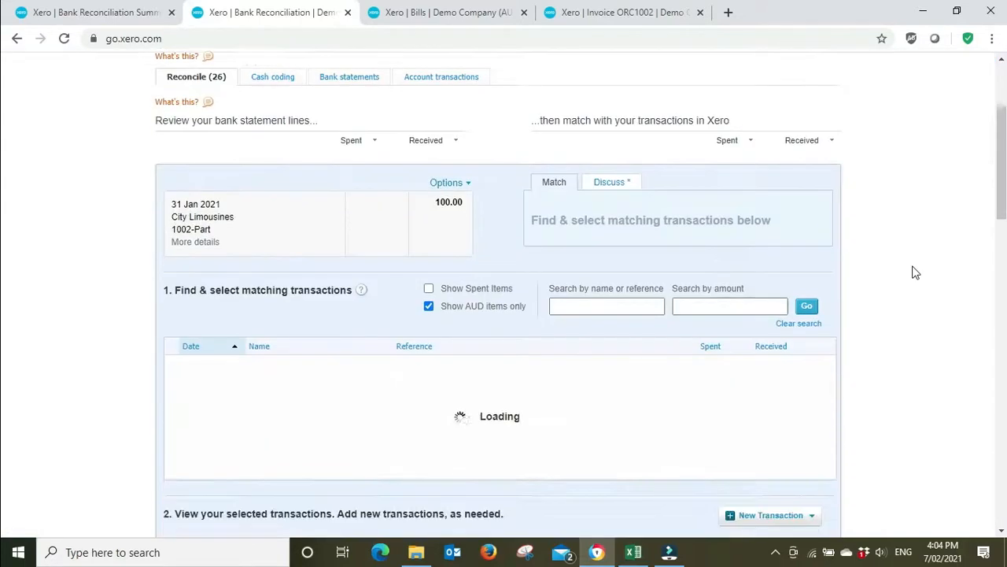
{"action": "left_click", "coordinate": [606, 309]}
{"action": "type", "text": "1002"}
{"action": "key", "text": "Return"}
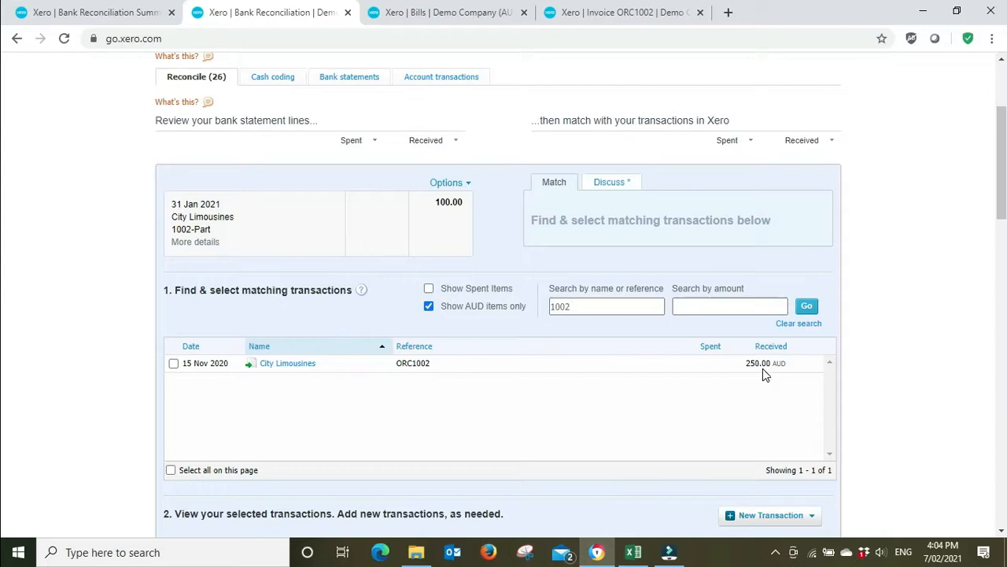
{"action": "left_click", "coordinate": [663, 12]}
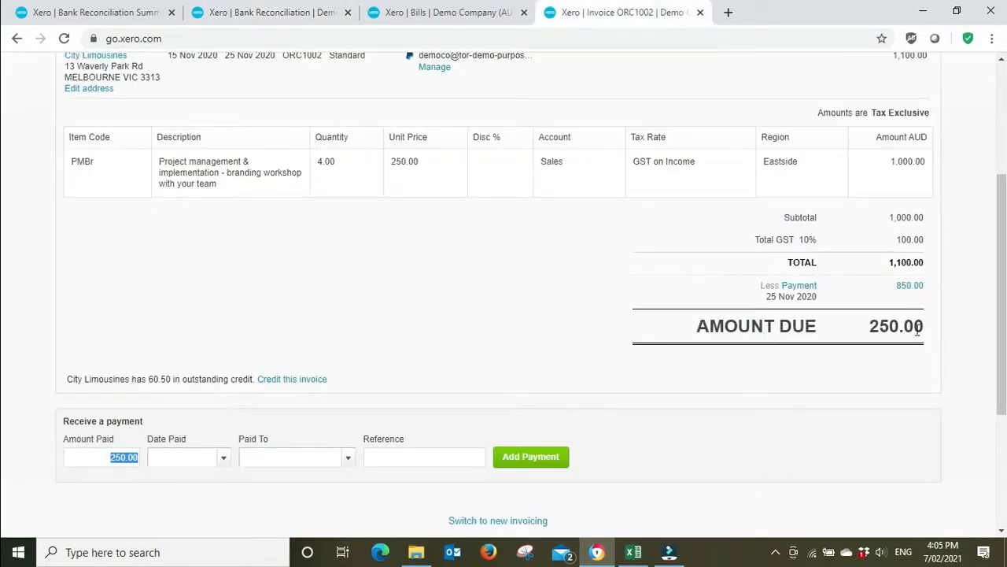
{"action": "left_click", "coordinate": [303, 11]}
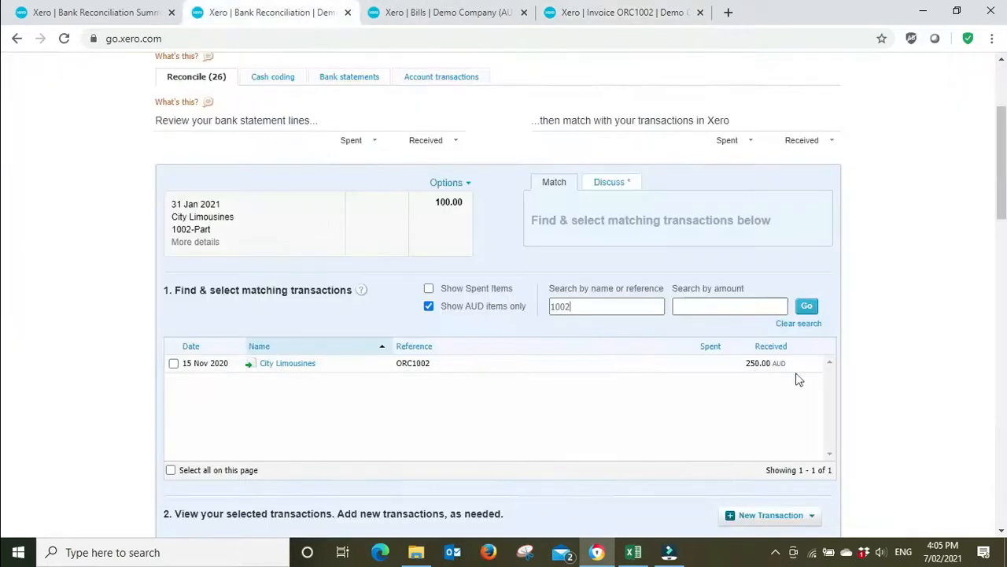
Select invoice ORC1002 as the match, split it with a part payment of 100.00, and reconcile the City Limousines receipt.
{"action": "left_click", "coordinate": [174, 365]}
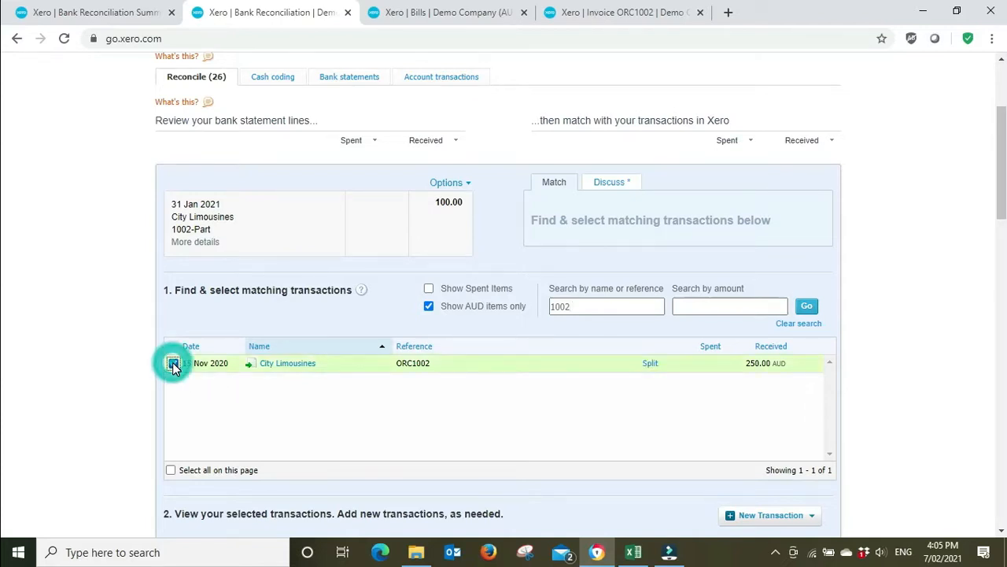
{"action": "scroll", "coordinate": [879, 390], "scroll_direction": "down", "scroll_amount": 4}
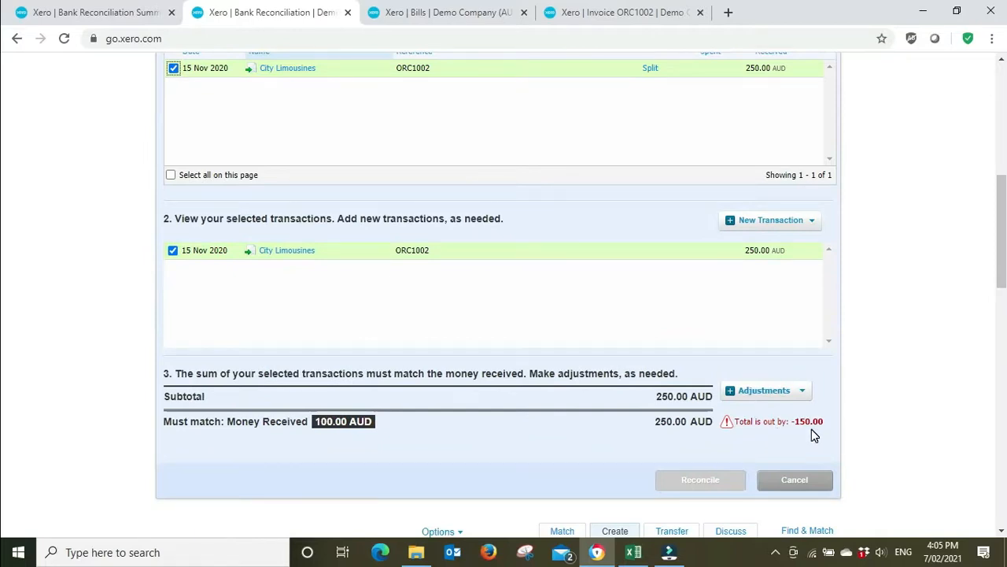
{"action": "scroll", "coordinate": [913, 421], "scroll_direction": "up", "scroll_amount": 3}
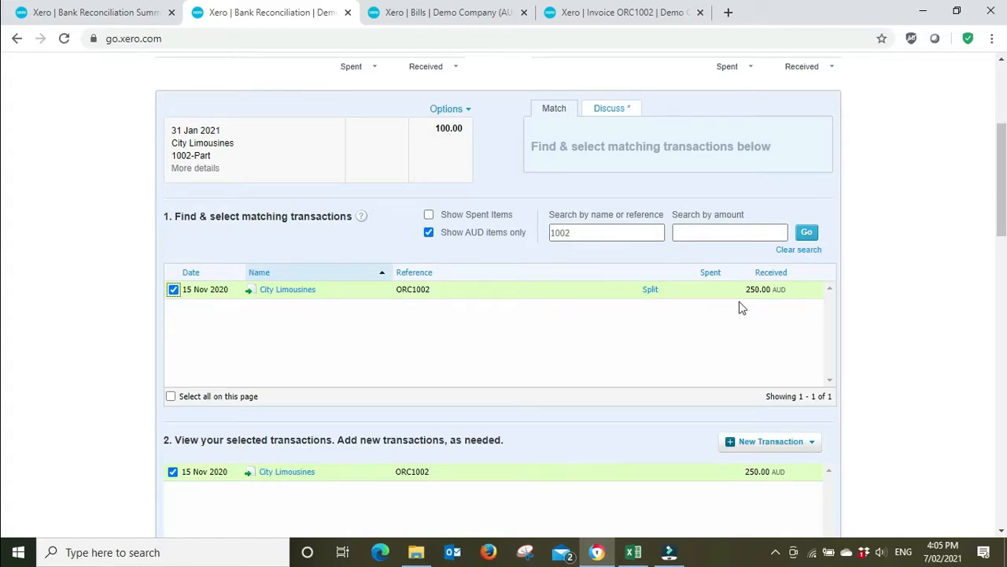
{"action": "left_click", "coordinate": [649, 291]}
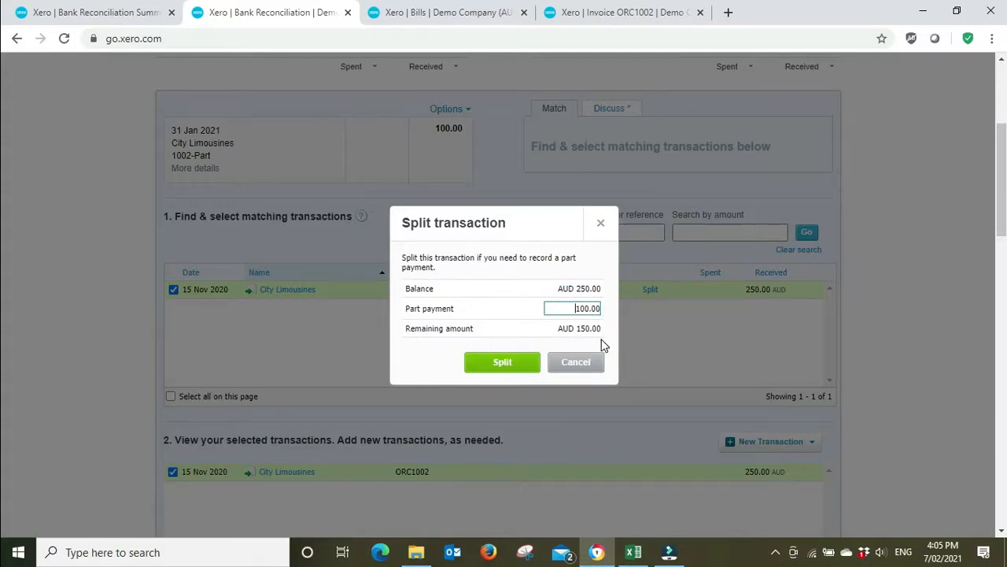
{"action": "left_click", "coordinate": [515, 367]}
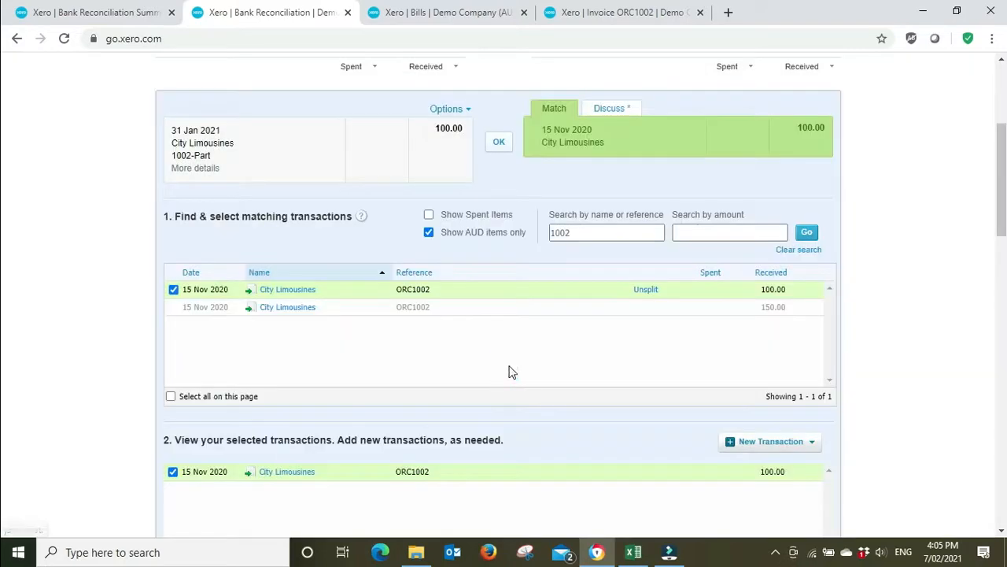
{"action": "left_click", "coordinate": [498, 145]}
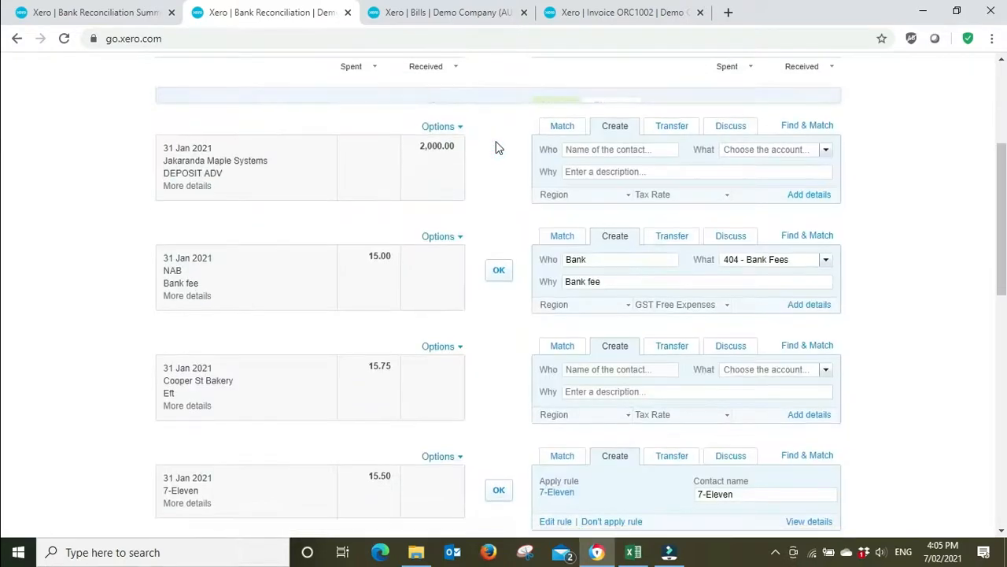
Return to invoice ORC1002 and refresh the page to check its payments and amount due.
{"action": "left_click", "coordinate": [625, 14]}
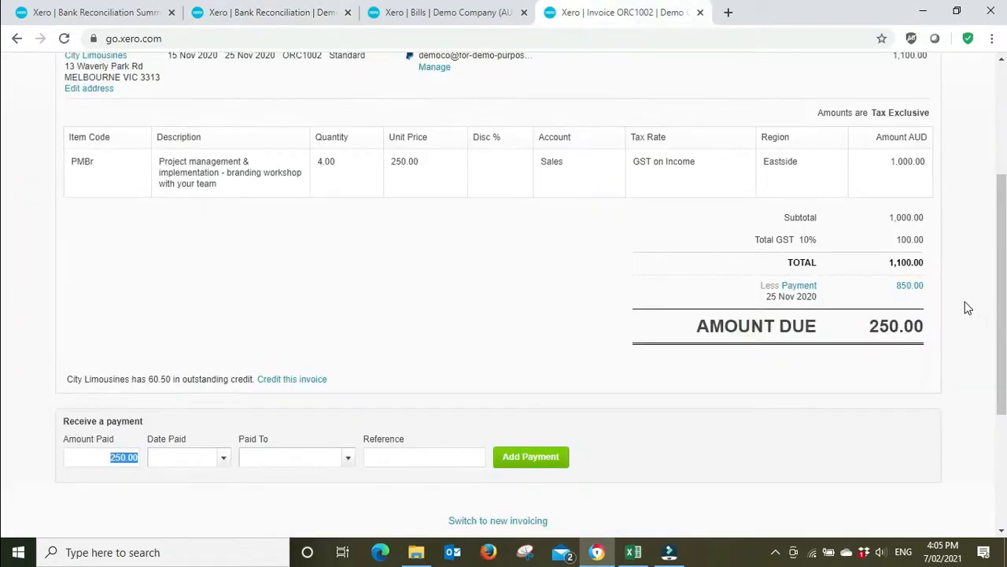
{"action": "scroll", "coordinate": [961, 303], "scroll_direction": "up", "scroll_amount": 1}
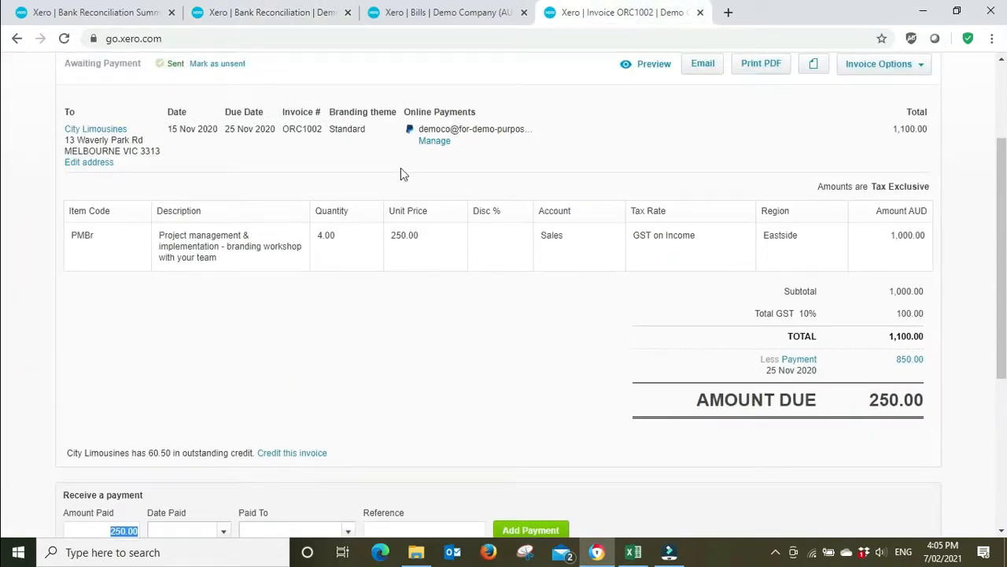
{"action": "left_click", "coordinate": [66, 40]}
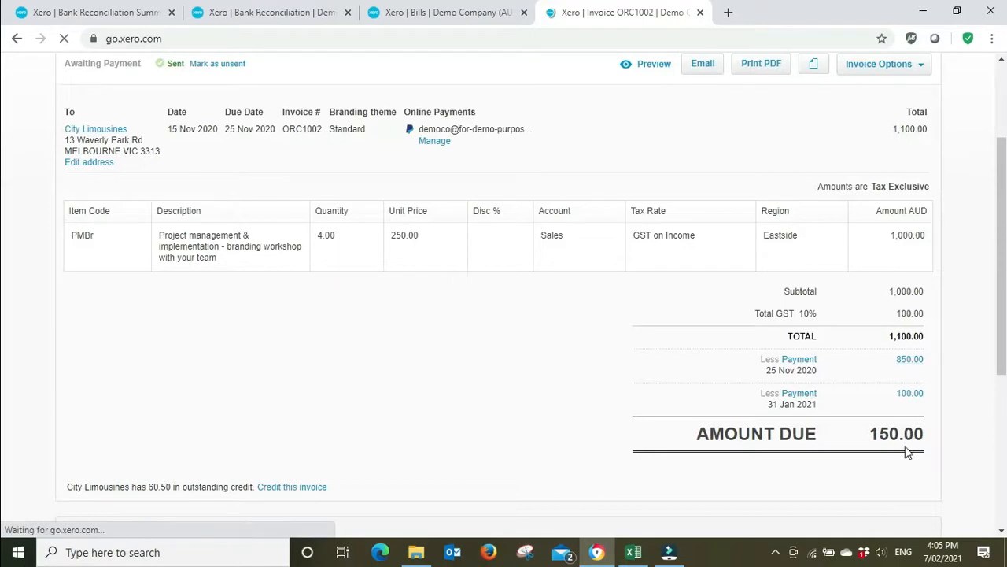
Return to the bank reconciliation, view the statement details of the Jakaranda Maple Systems receipt of 2,000.00, and close them.
{"action": "left_click", "coordinate": [271, 12]}
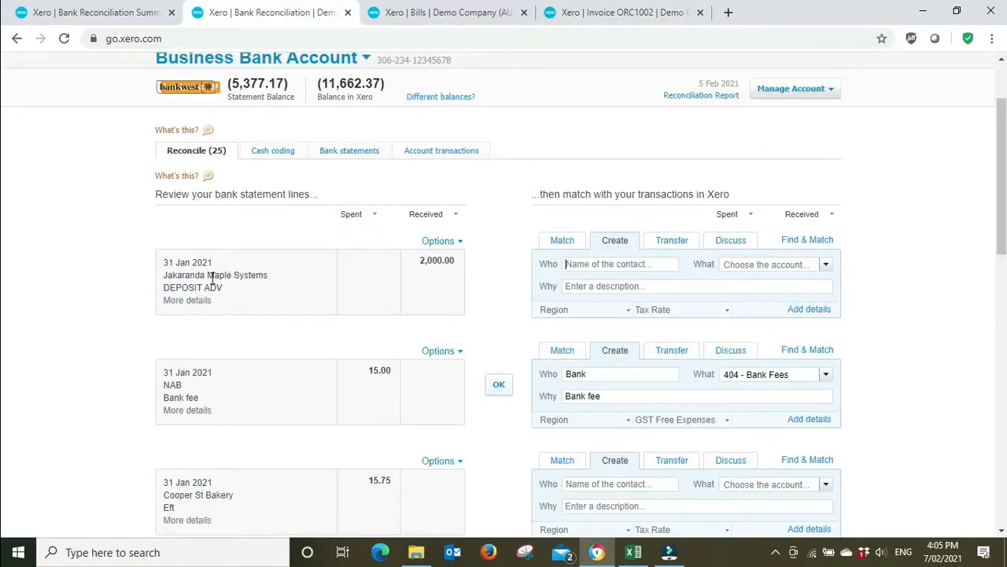
{"action": "left_click", "coordinate": [186, 302]}
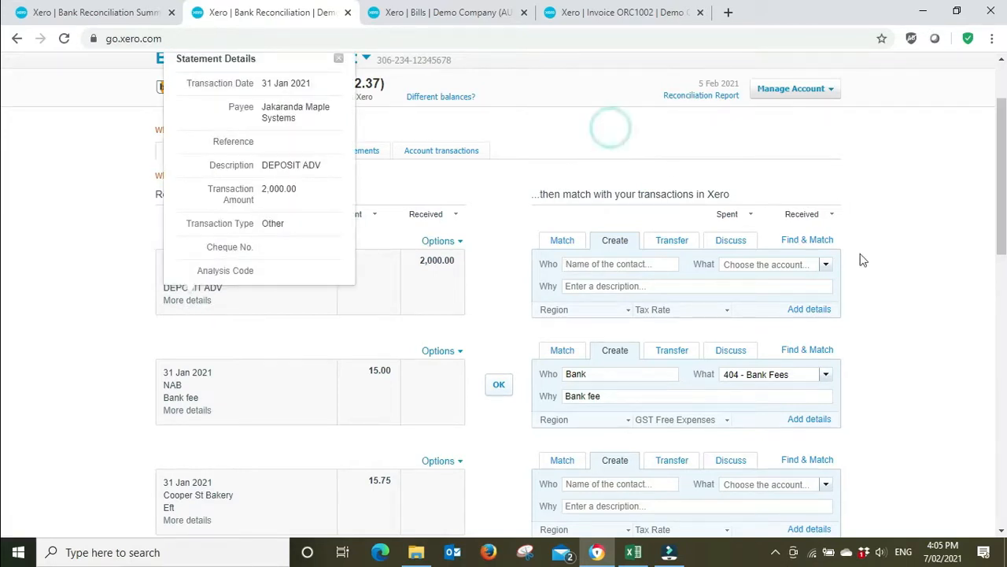
{"action": "scroll", "coordinate": [339, 126], "scroll_direction": "up", "scroll_amount": 1}
{"action": "left_click", "coordinate": [340, 133]}
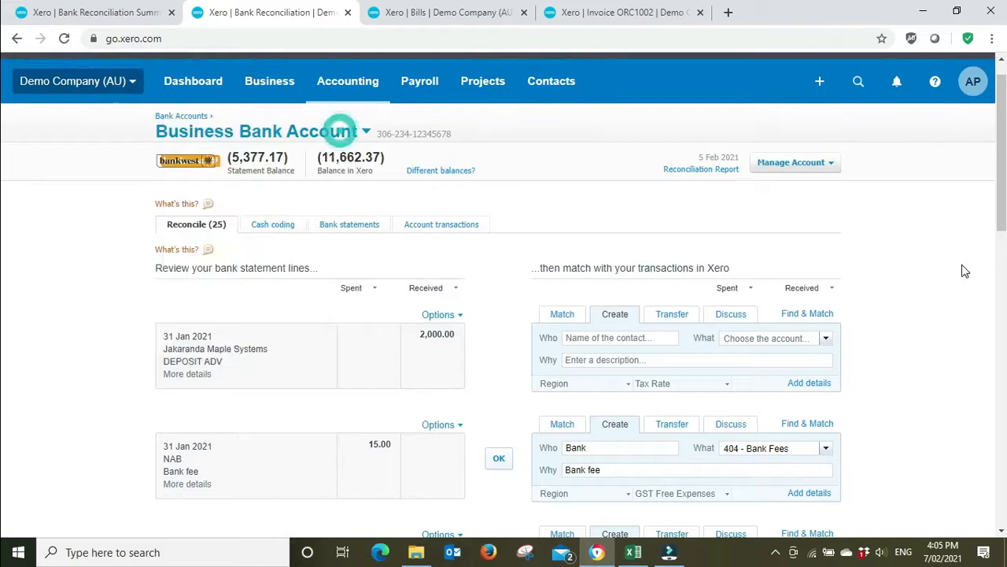
Search for transactions matching the Jakaranda Maple Systems receipt with "jaka", cancel the matching, and set the line back to Create.
{"action": "left_click", "coordinate": [807, 315]}
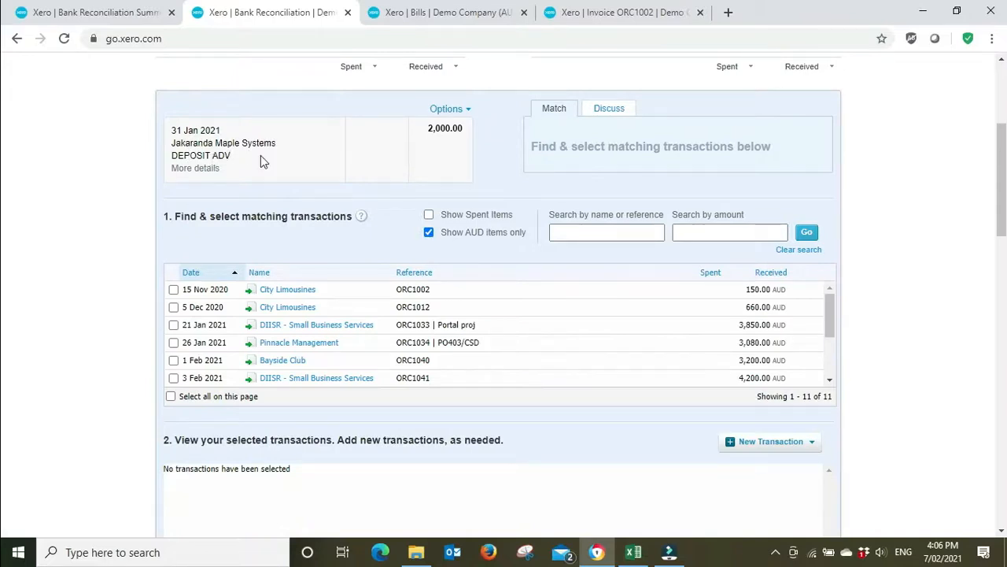
{"action": "left_click", "coordinate": [614, 229]}
{"action": "key", "text": "Return"}
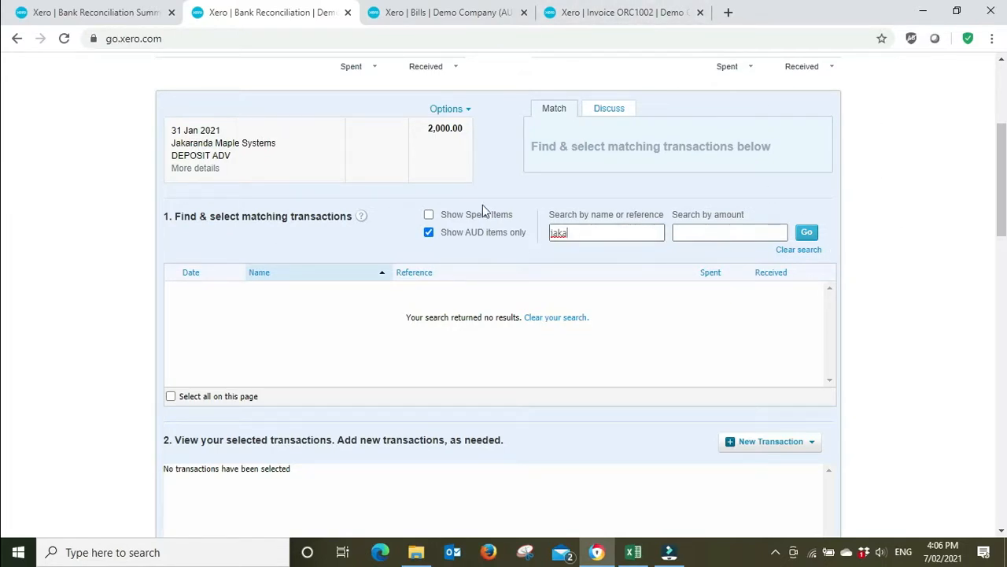
{"action": "scroll", "coordinate": [834, 443], "scroll_direction": "down", "scroll_amount": 3}
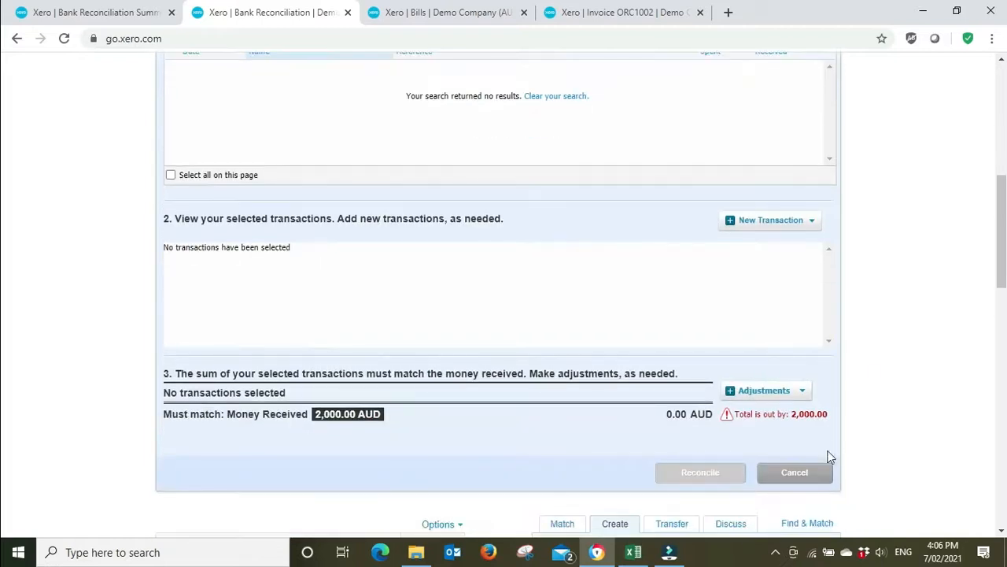
{"action": "left_click", "coordinate": [806, 475]}
{"action": "scroll", "coordinate": [927, 260], "scroll_direction": "up", "scroll_amount": 4}
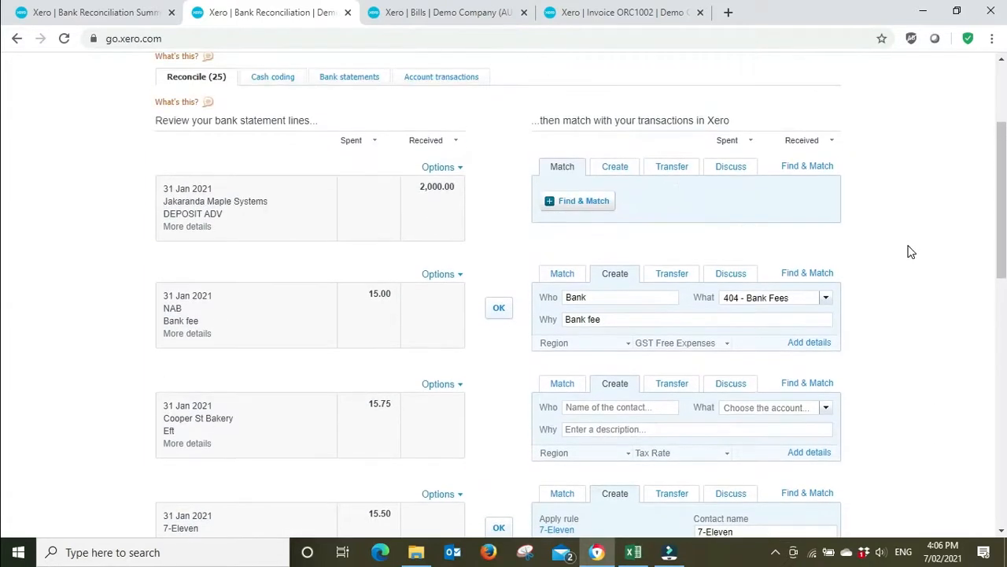
{"action": "left_click", "coordinate": [614, 167]}
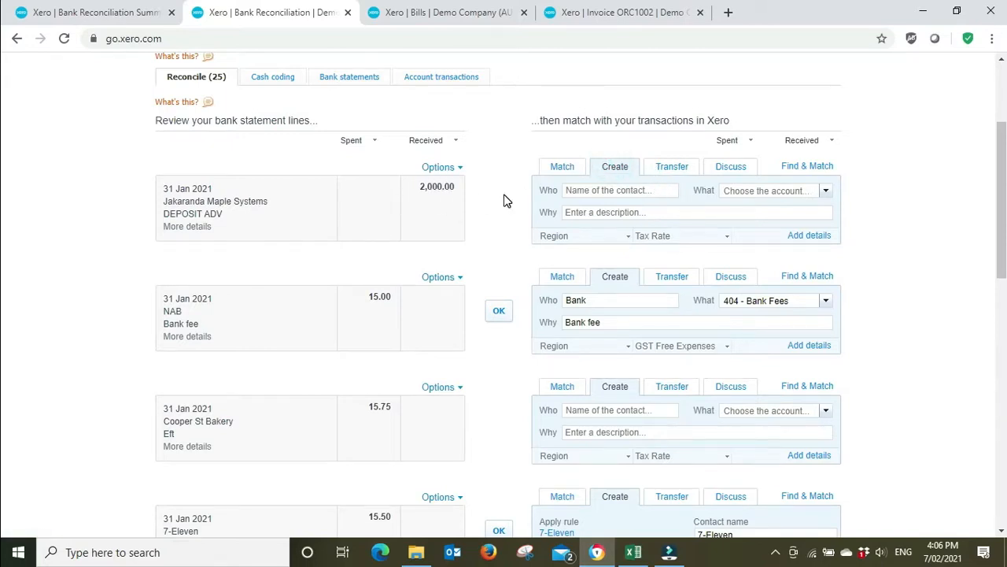
Return to invoice ORC1002 and open the list of sales invoices awaiting payment.
{"action": "left_click", "coordinate": [623, 12]}
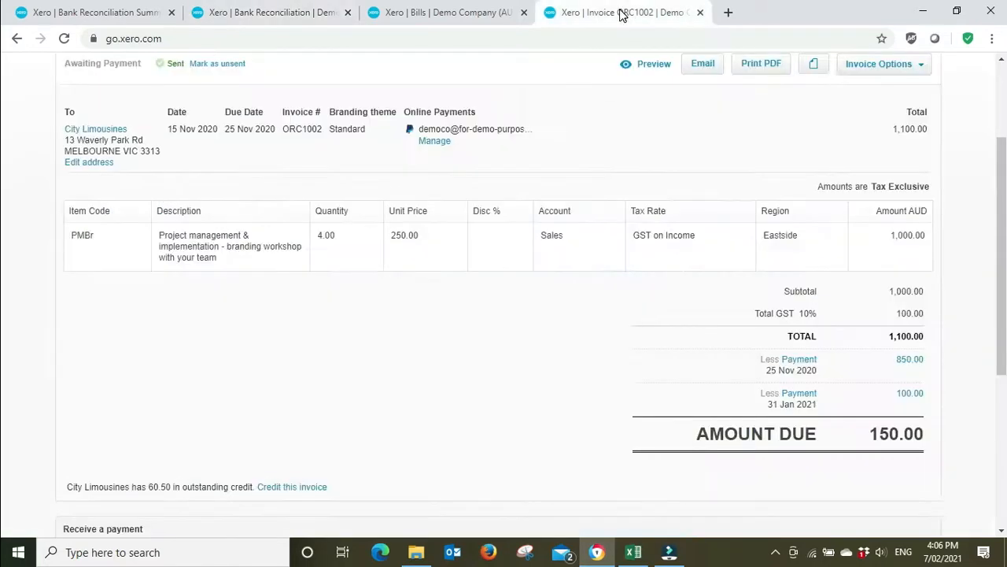
{"action": "scroll", "coordinate": [507, 174], "scroll_direction": "up", "scroll_amount": 2}
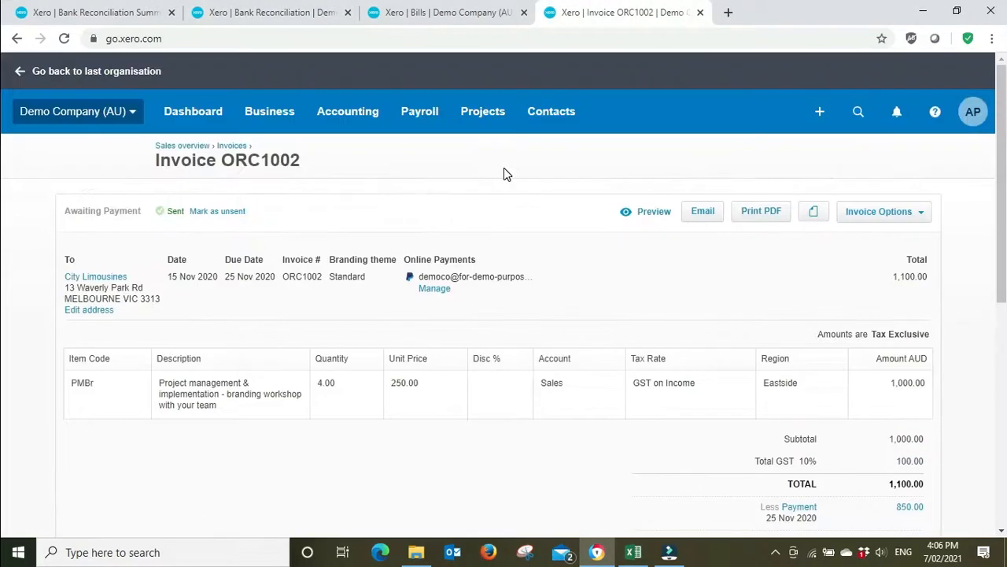
{"action": "left_click", "coordinate": [236, 149]}
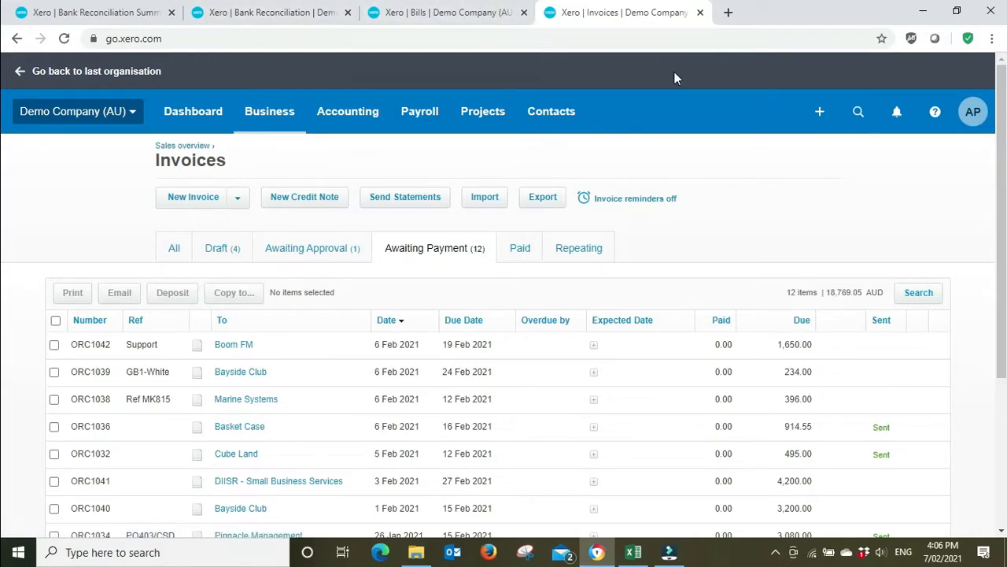
Return to the bank reconciliation and save the discussion note "/ Not ready to be invoiced per Sales dept - 7/2/21" on the Jakaranda Maple Systems receipt.
{"action": "left_click", "coordinate": [273, 14]}
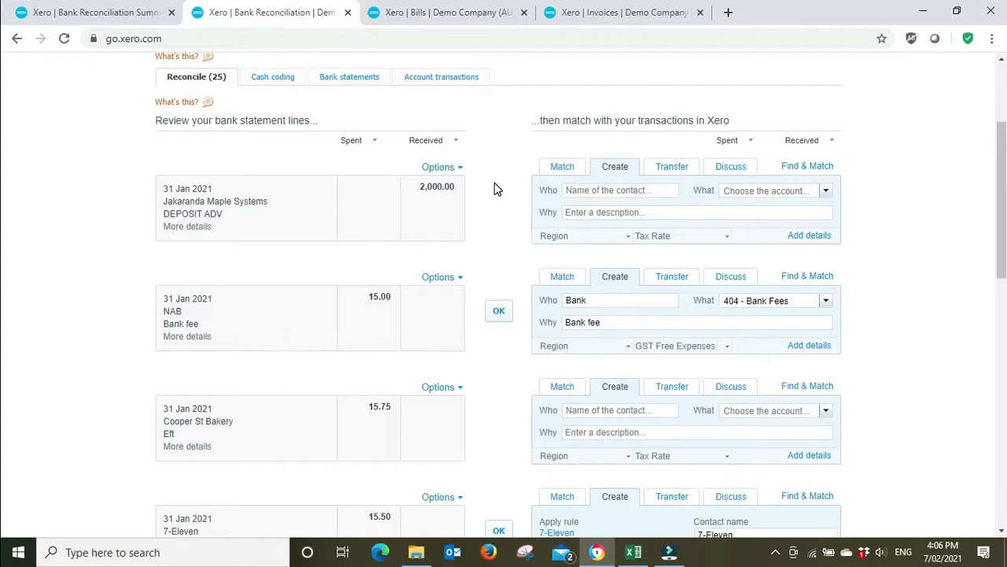
{"action": "left_click", "coordinate": [728, 169]}
{"action": "left_click", "coordinate": [578, 209]}
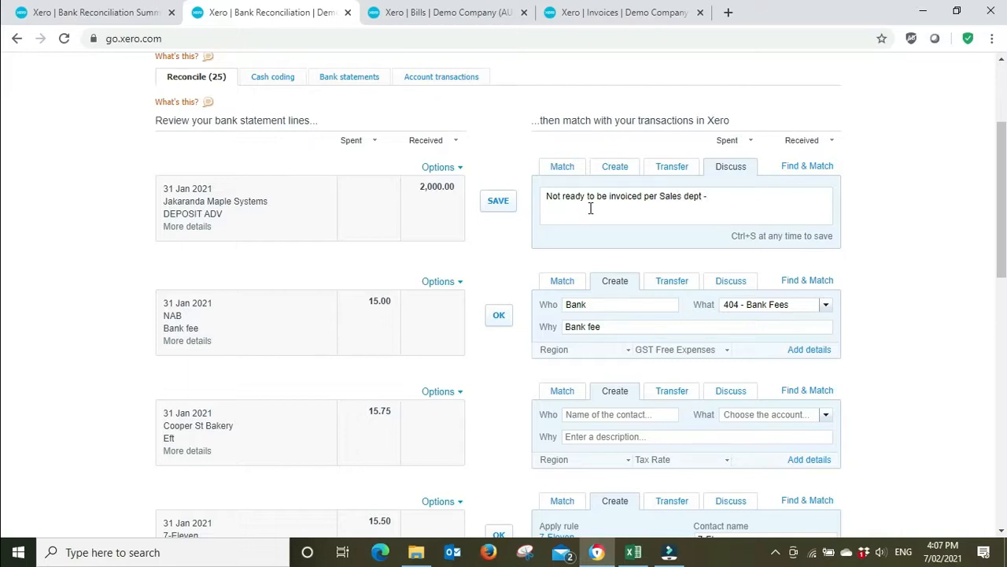
{"action": "key", "text": "Home"}
{"action": "type", "text": "/"}
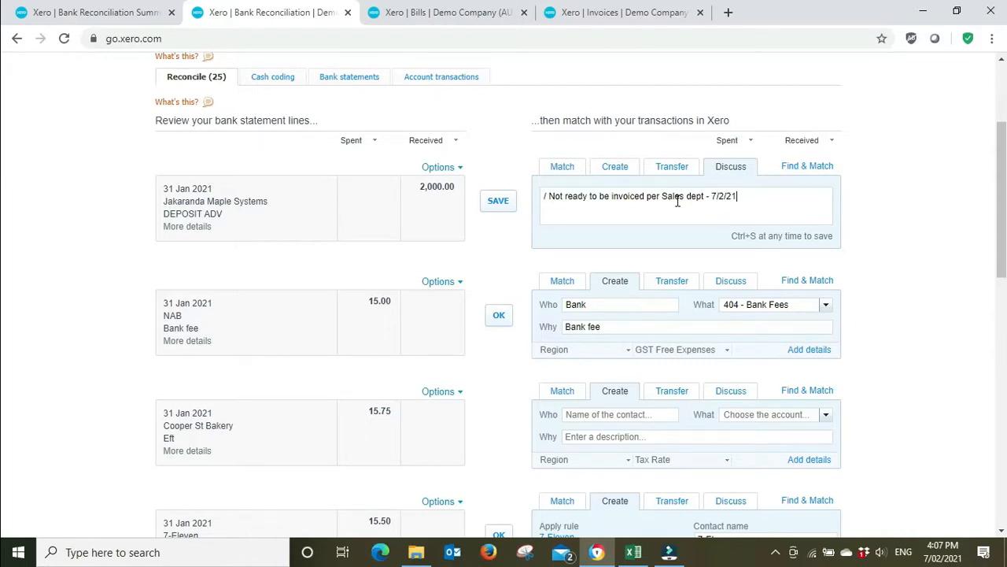
{"action": "left_click", "coordinate": [498, 200]}
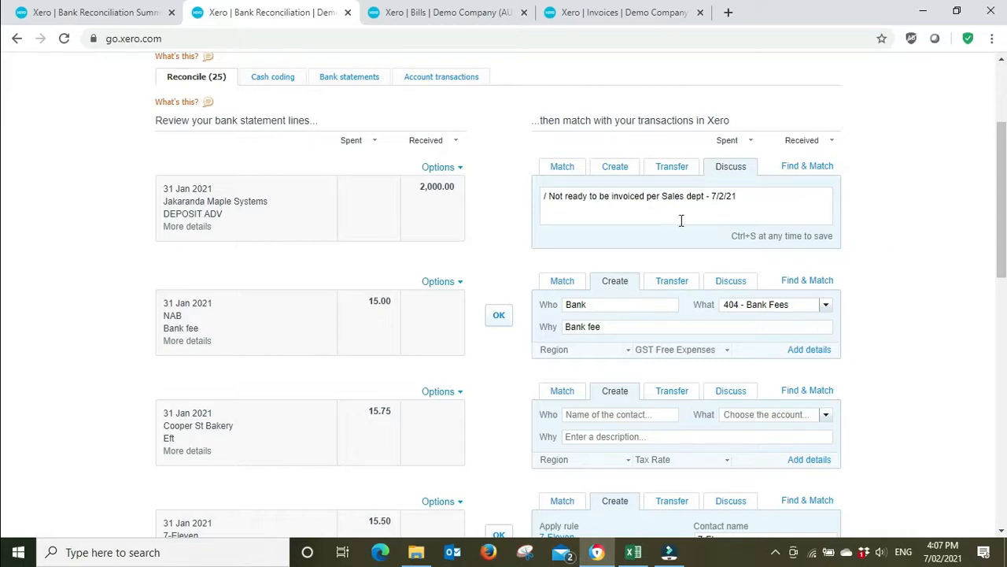
Remove the leading slash from the Jakaranda Maple Systems discussion note and save it again.
{"action": "left_click", "coordinate": [552, 198]}
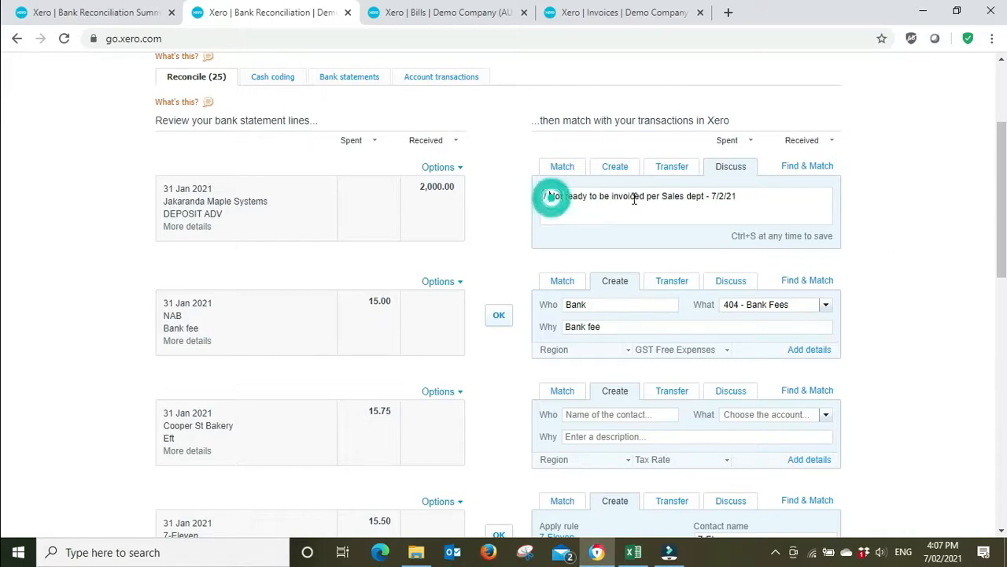
{"action": "key", "text": "BackSpace"}
{"action": "key", "text": "BackSpace"}
{"action": "left_click", "coordinate": [496, 202]}
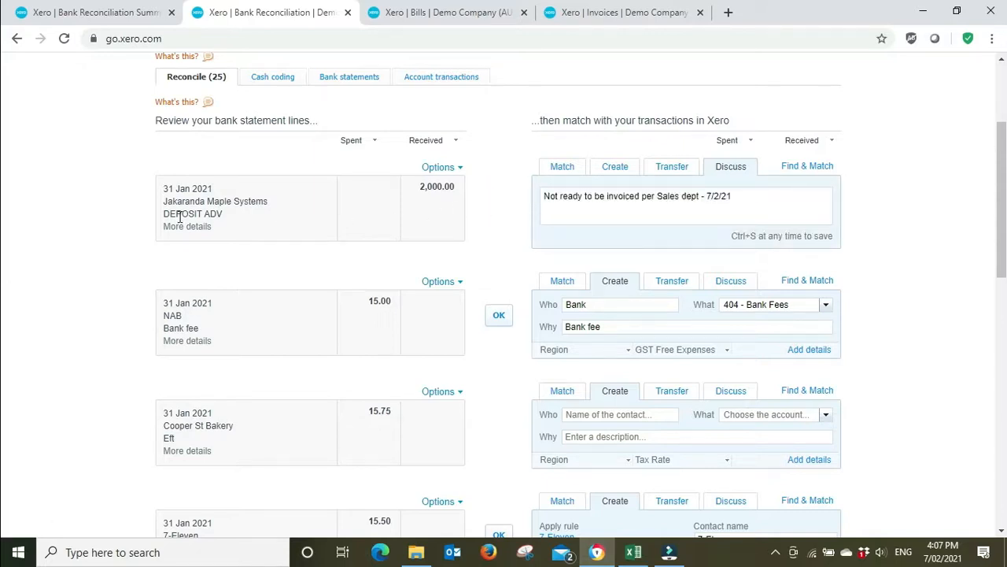
Code the Jakaranda Maple Systems receipt to a new contact of that name and the account 810 - Deposits.
{"action": "left_click", "coordinate": [614, 167]}
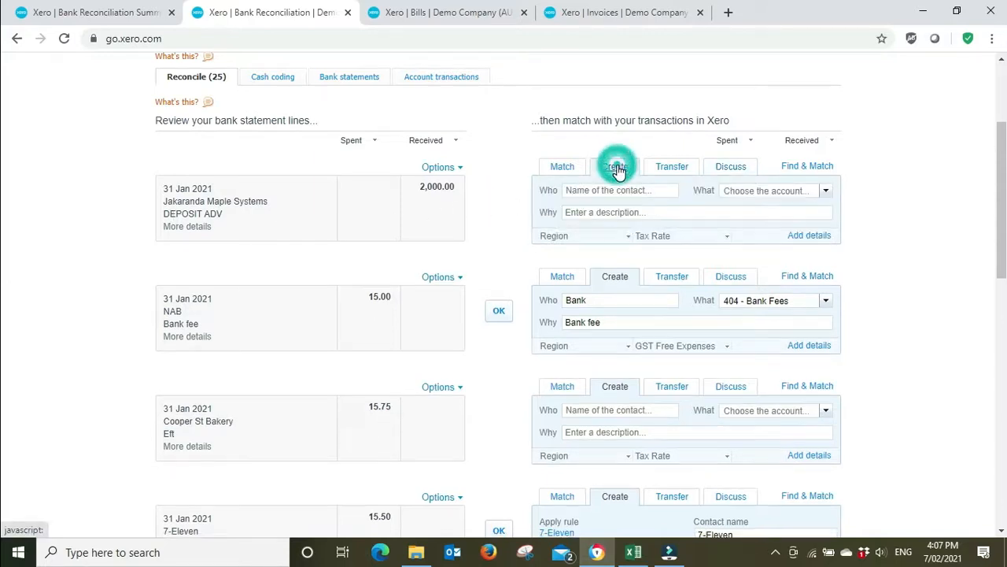
{"action": "left_click", "coordinate": [602, 190]}
{"action": "type", "text": "Jakaran"}
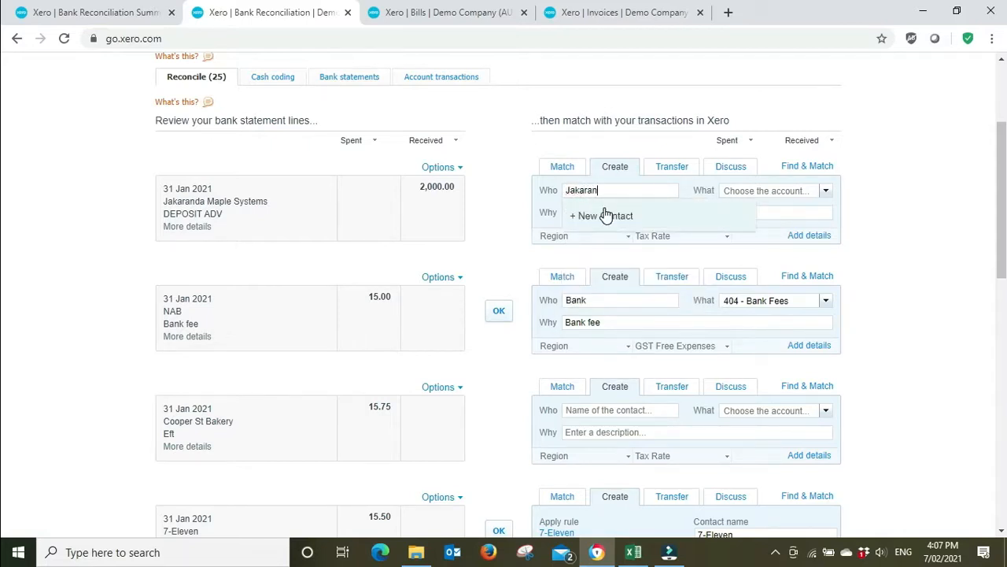
{"action": "type", "text": "da Maple Systems"}
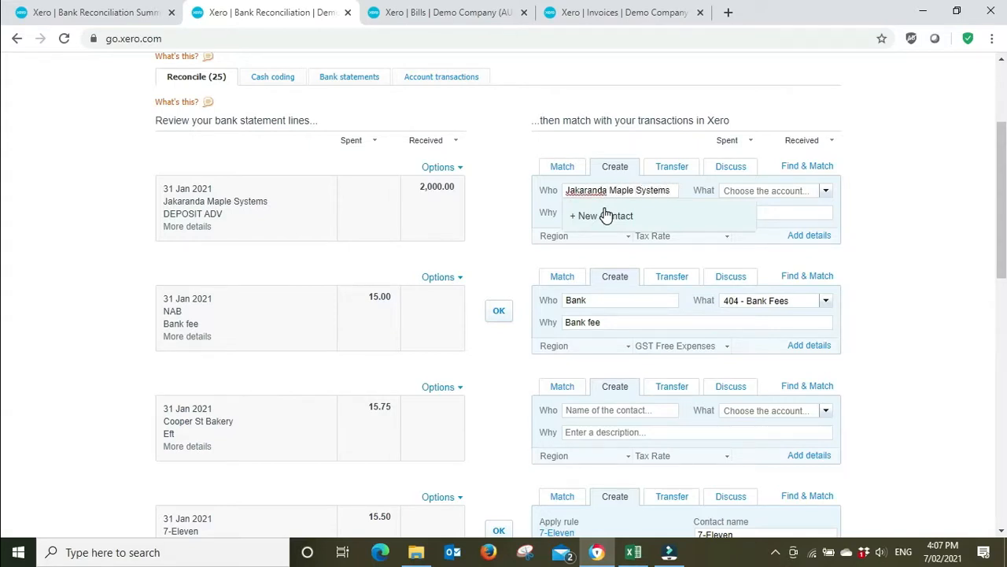
{"action": "left_click", "coordinate": [605, 215]}
{"action": "left_click", "coordinate": [768, 191]}
{"action": "type", "text": "depo"}
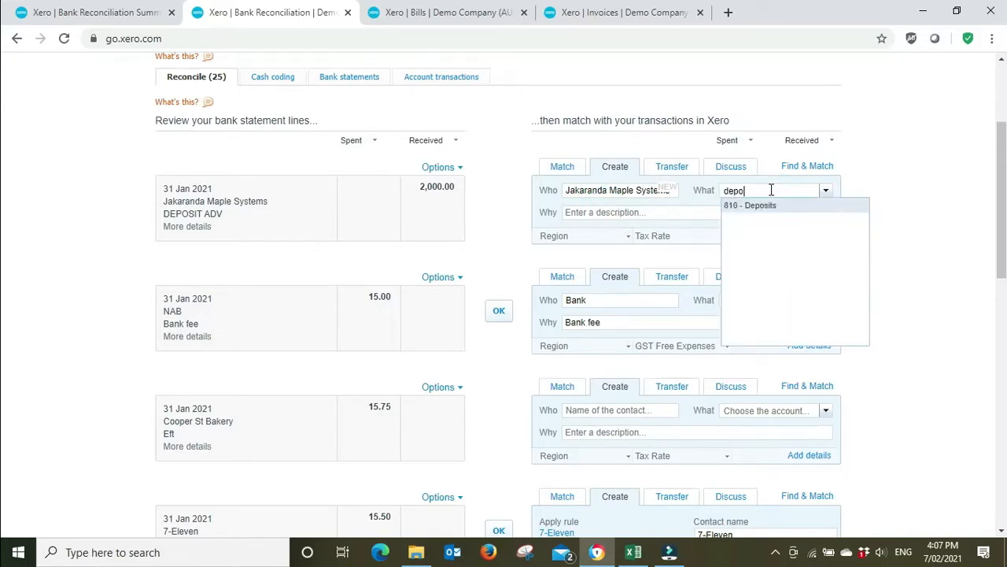
{"action": "left_click", "coordinate": [756, 206]}
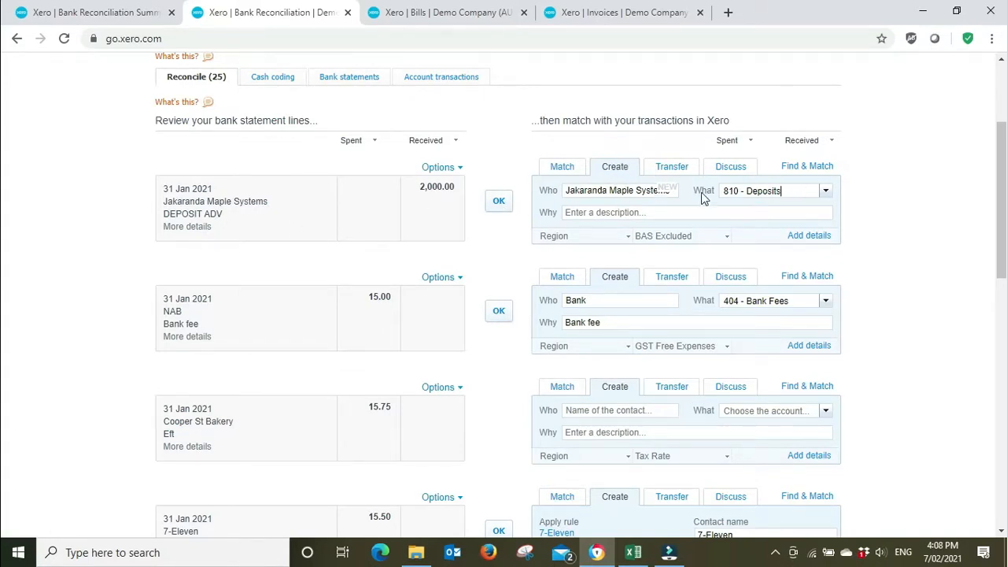
Examine the accounts available for coding the Jakaranda Maple Systems receipt, from expenses through liabilities to revenue, keeping the chosen account.
{"action": "left_click", "coordinate": [825, 195]}
{"action": "scroll", "coordinate": [855, 230], "scroll_direction": "down", "scroll_amount": 5}
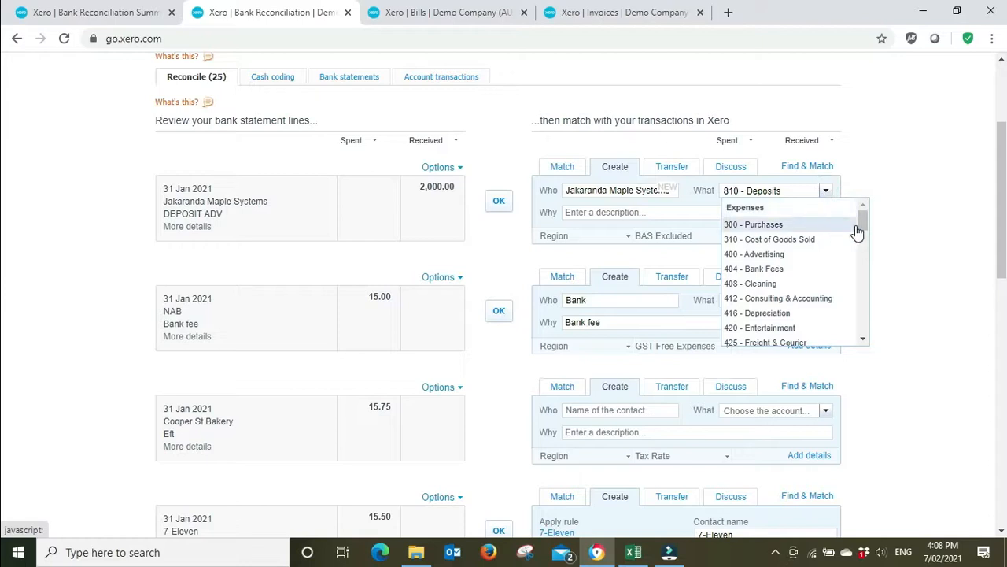
{"action": "scroll", "coordinate": [857, 233], "scroll_direction": "down", "scroll_amount": 10}
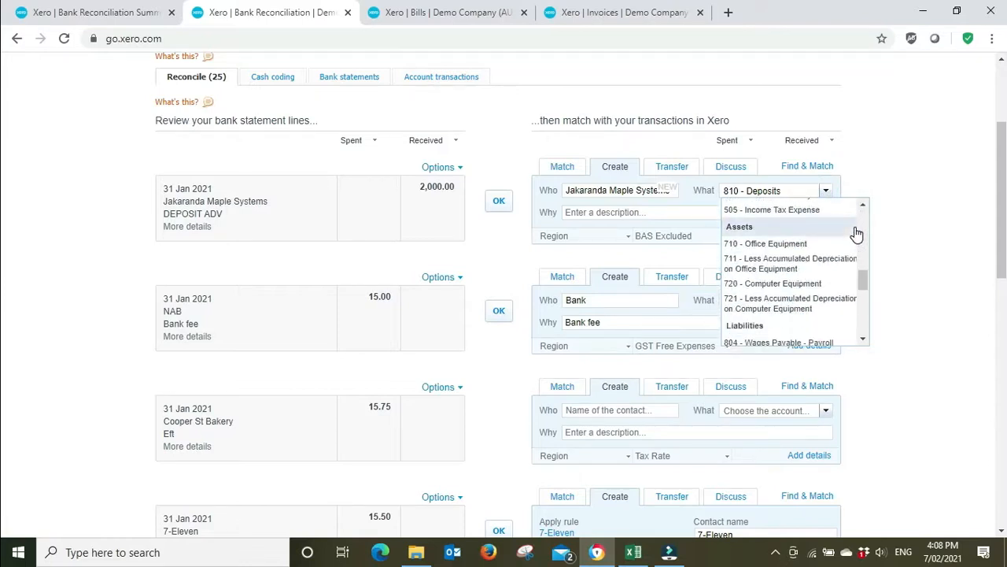
{"action": "scroll", "coordinate": [855, 231], "scroll_direction": "down", "scroll_amount": 5}
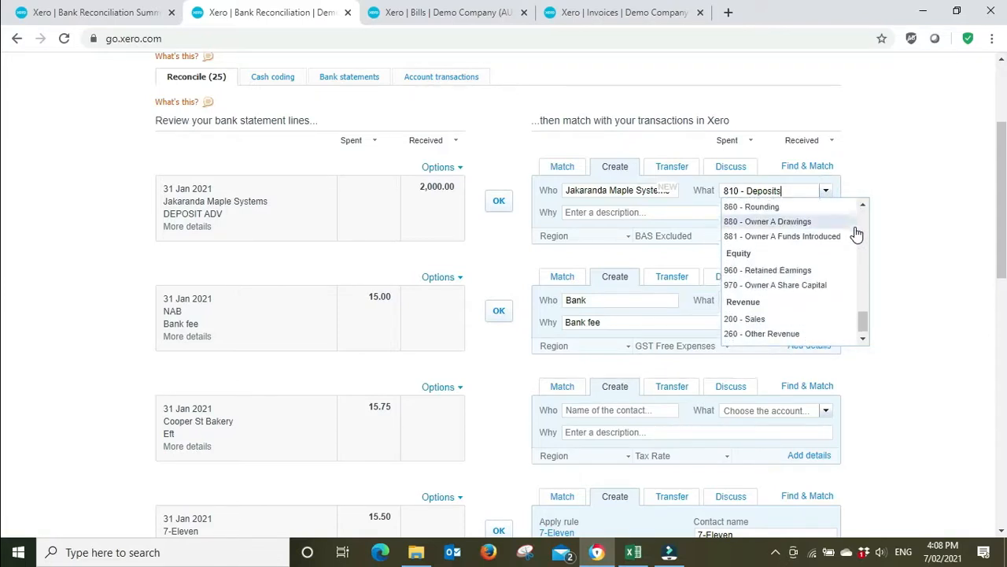
{"action": "left_click", "coordinate": [947, 224]}
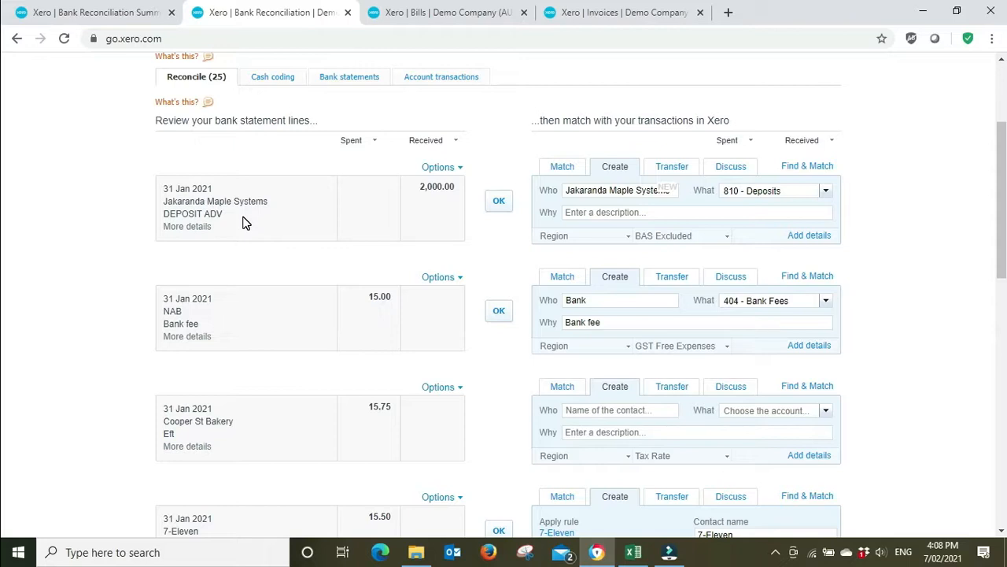
{"action": "left_click", "coordinate": [827, 192]}
{"action": "scroll", "coordinate": [813, 252], "scroll_direction": "down", "scroll_amount": 5}
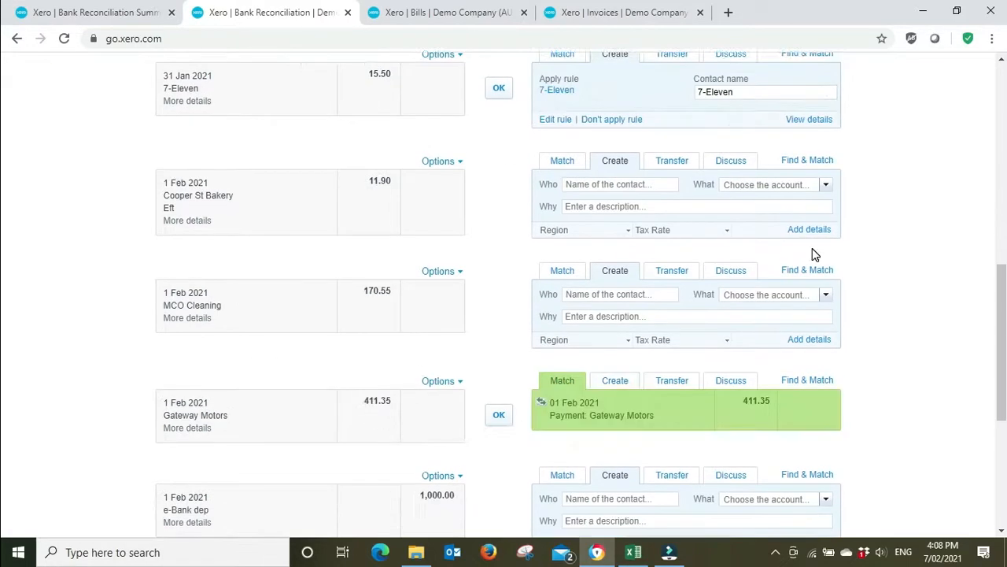
{"action": "scroll", "coordinate": [945, 228], "scroll_direction": "up", "scroll_amount": 4}
{"action": "scroll", "coordinate": [968, 179], "scroll_direction": "up", "scroll_amount": 4}
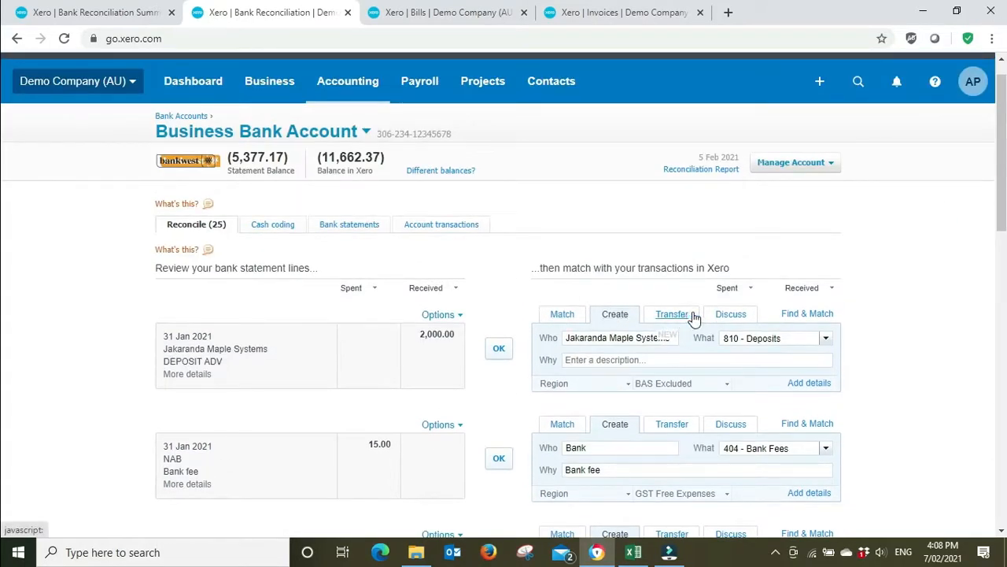
Switch the Jakaranda Maple Systems receipt back to its discussion note, leaving it unreconciled.
{"action": "left_click", "coordinate": [731, 313]}
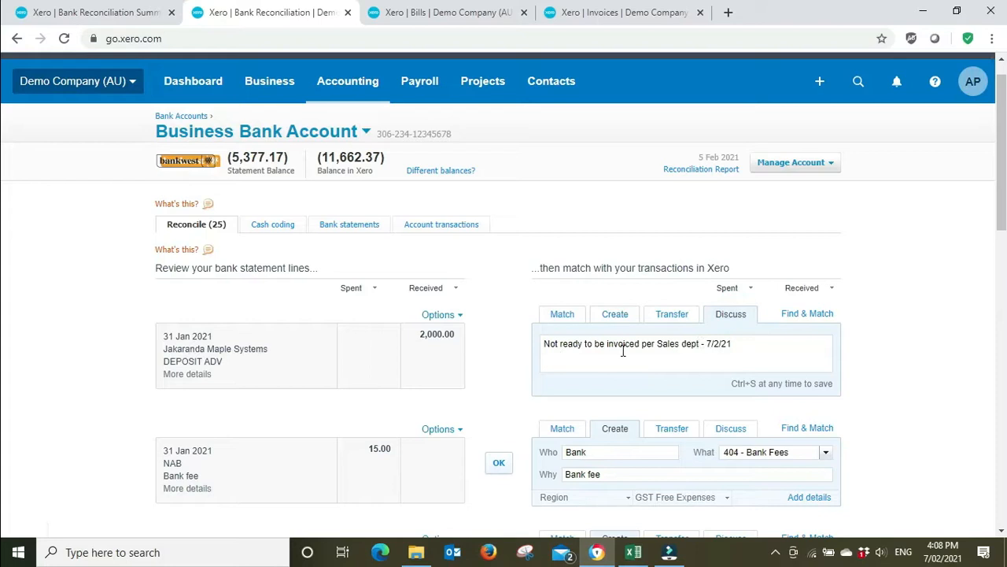
{"action": "left_click", "coordinate": [901, 338]}
{"action": "scroll", "coordinate": [875, 339], "scroll_direction": "down", "scroll_amount": 2}
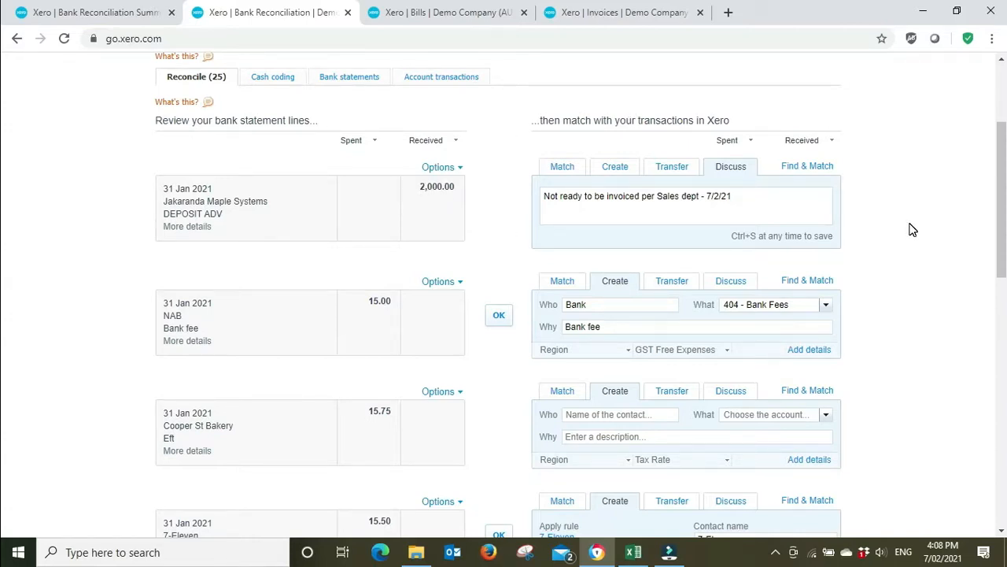
Set the contact of the 15.00 bank fee line to NAB and review its description, Bank fee.
{"action": "scroll", "coordinate": [913, 228], "scroll_direction": "down", "scroll_amount": 1}
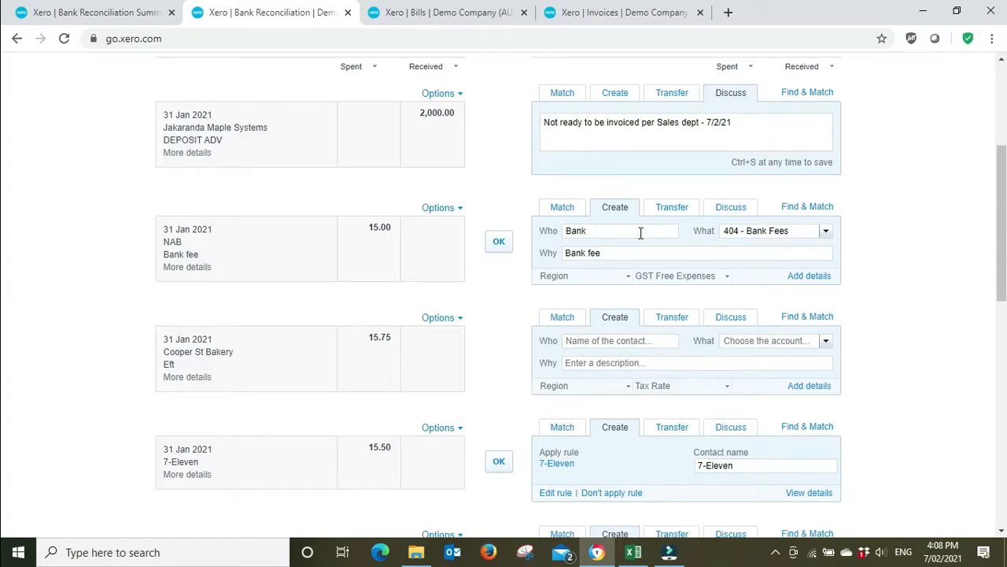
{"action": "double_click", "coordinate": [591, 230]}
{"action": "type", "text": "NAB"}
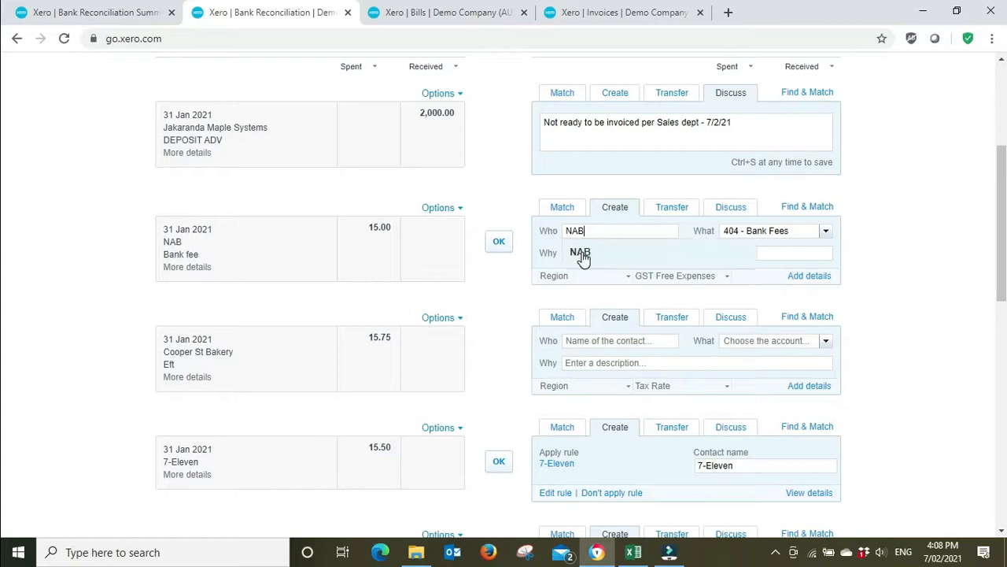
{"action": "left_click", "coordinate": [580, 253]}
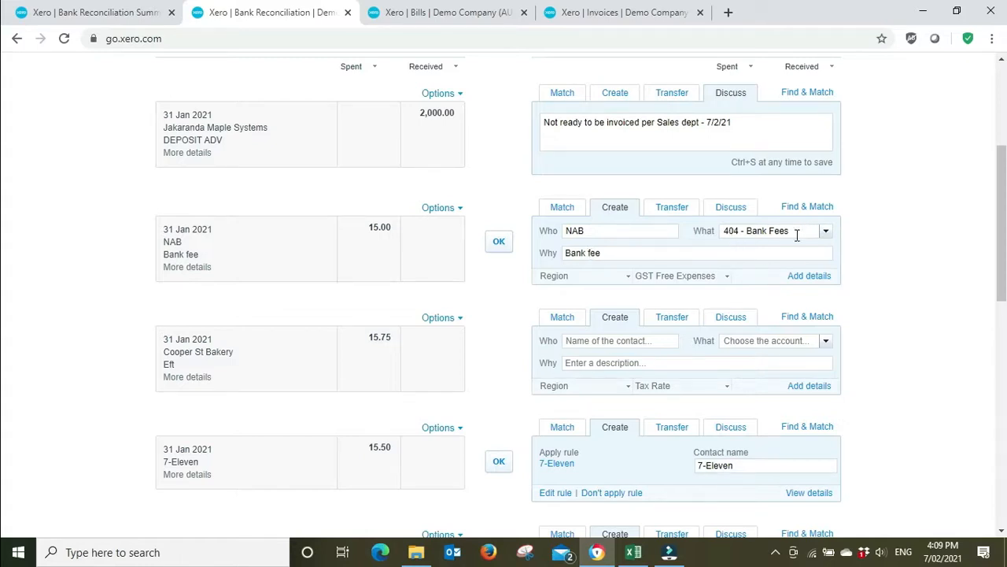
{"action": "left_click", "coordinate": [617, 252]}
{"action": "left_click_drag", "start_coordinate": [732, 255], "coordinate": [551, 256]}
{"action": "left_click", "coordinate": [610, 252]}
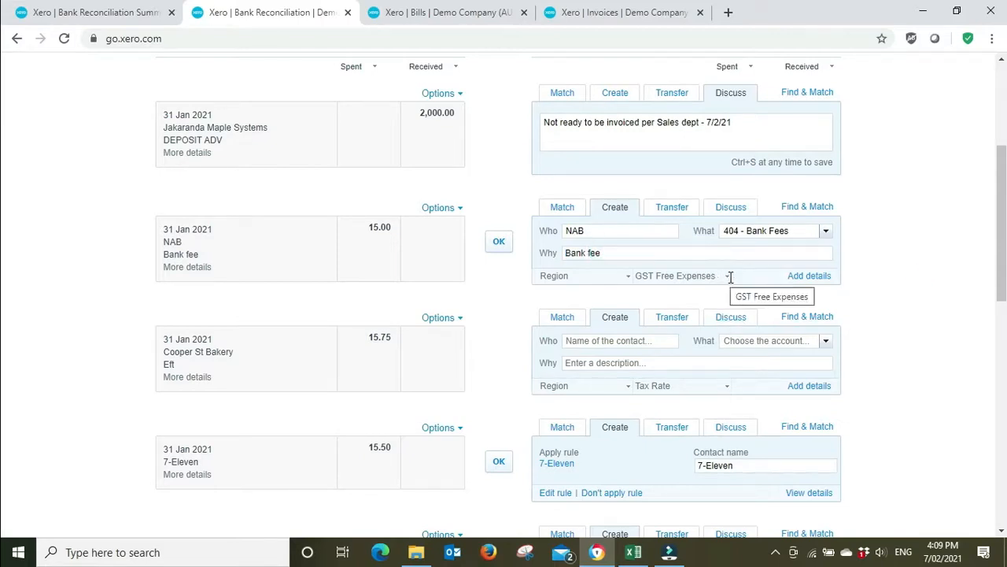
Set the NAB bank fee's region to none and reconcile the line.
{"action": "left_click", "coordinate": [628, 277]}
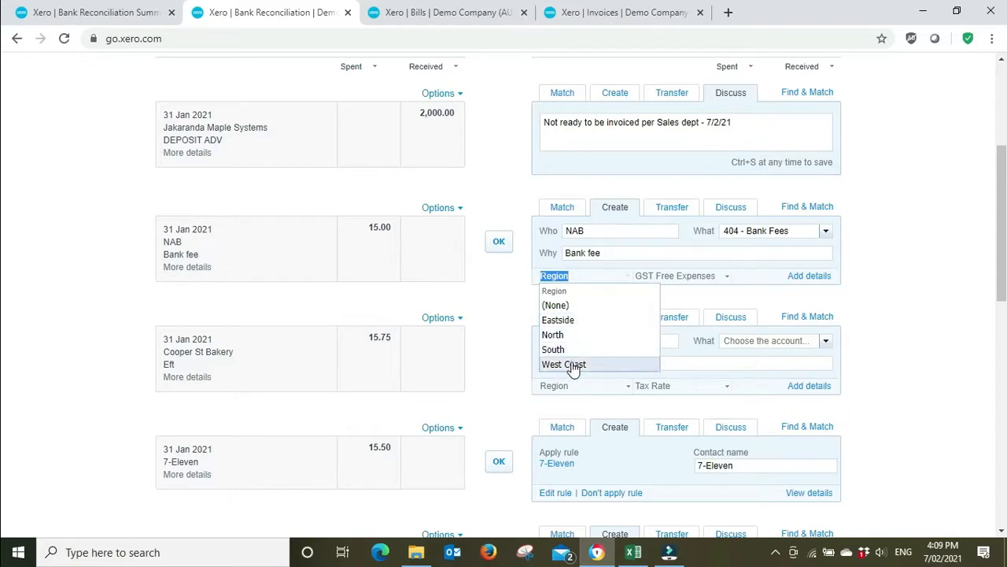
{"action": "left_click", "coordinate": [557, 304]}
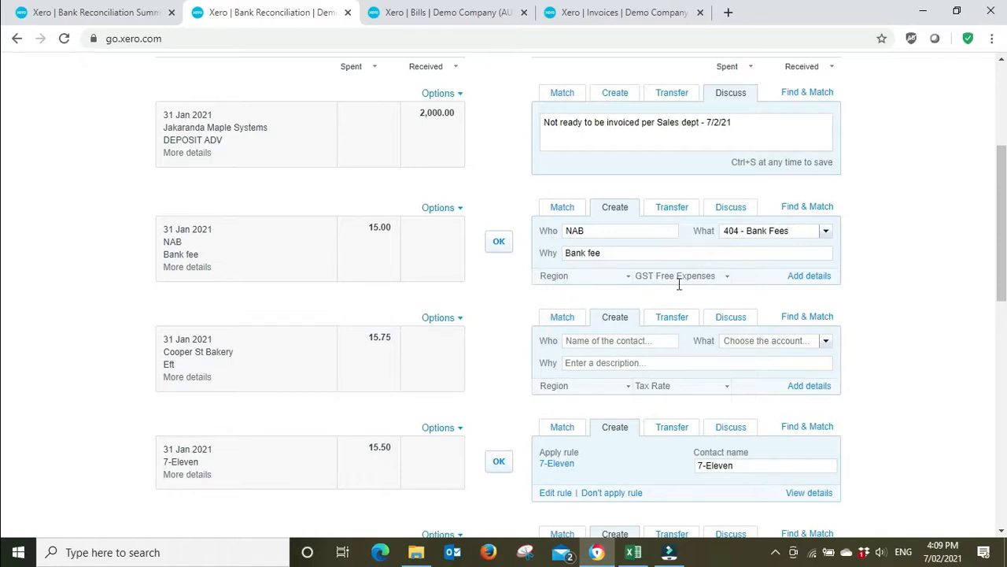
{"action": "left_click", "coordinate": [504, 247]}
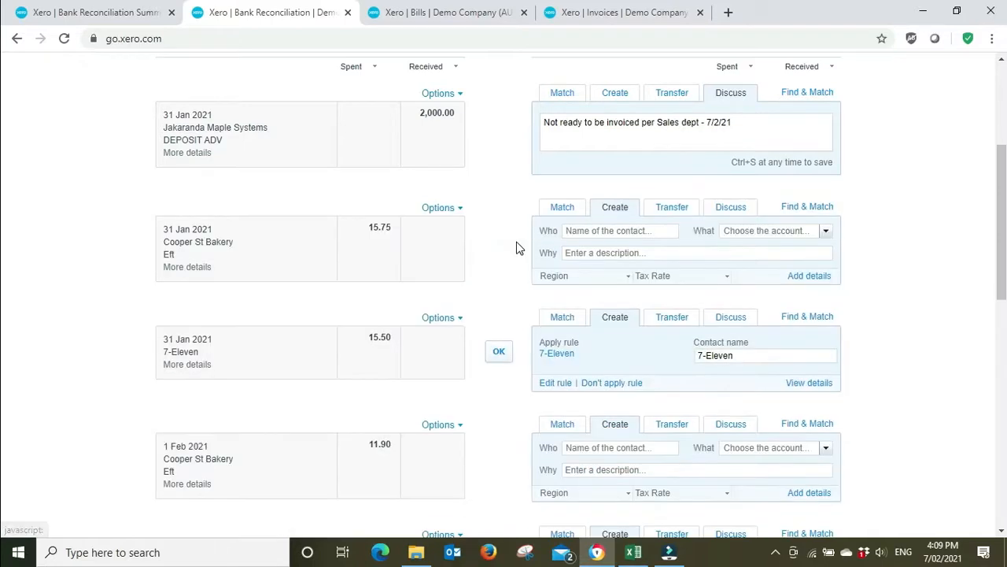
View the statement details of the 15.75 Cooper St Bakery payment and enter Cooper St Bakery as its contact.
{"action": "left_click", "coordinate": [188, 269]}
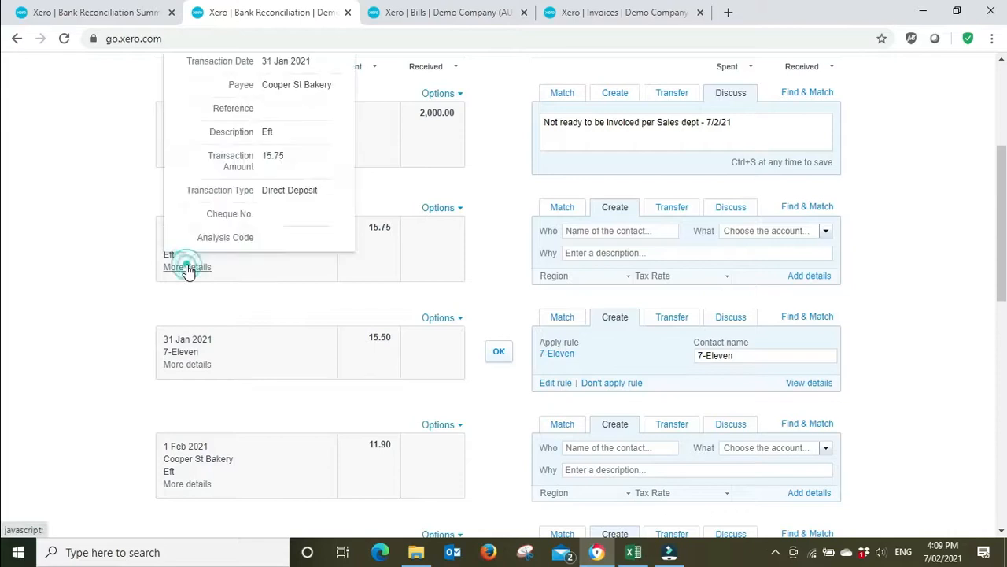
{"action": "scroll", "coordinate": [338, 180], "scroll_direction": "up", "scroll_amount": 1}
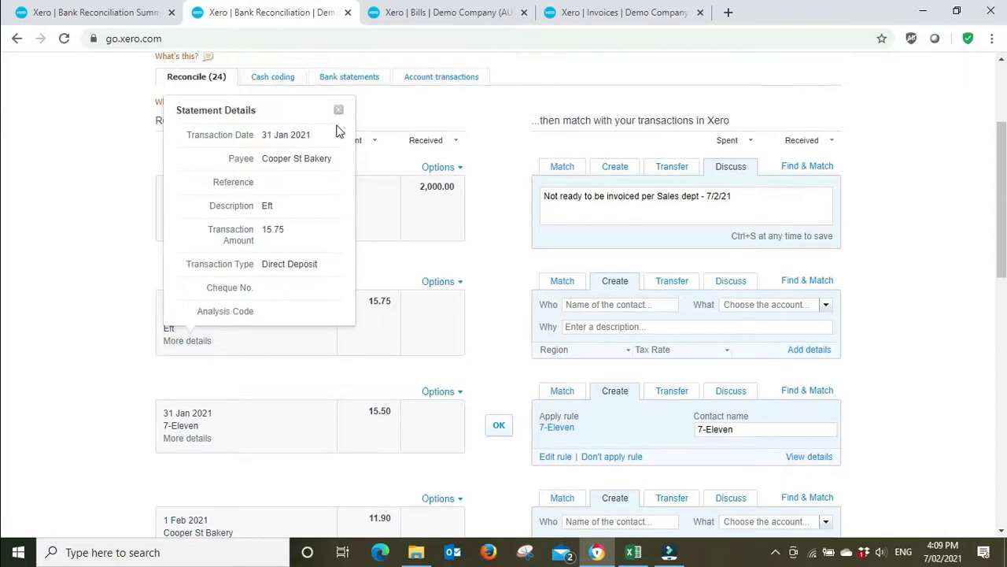
{"action": "left_click", "coordinate": [601, 305]}
{"action": "type", "text": "Cooper"}
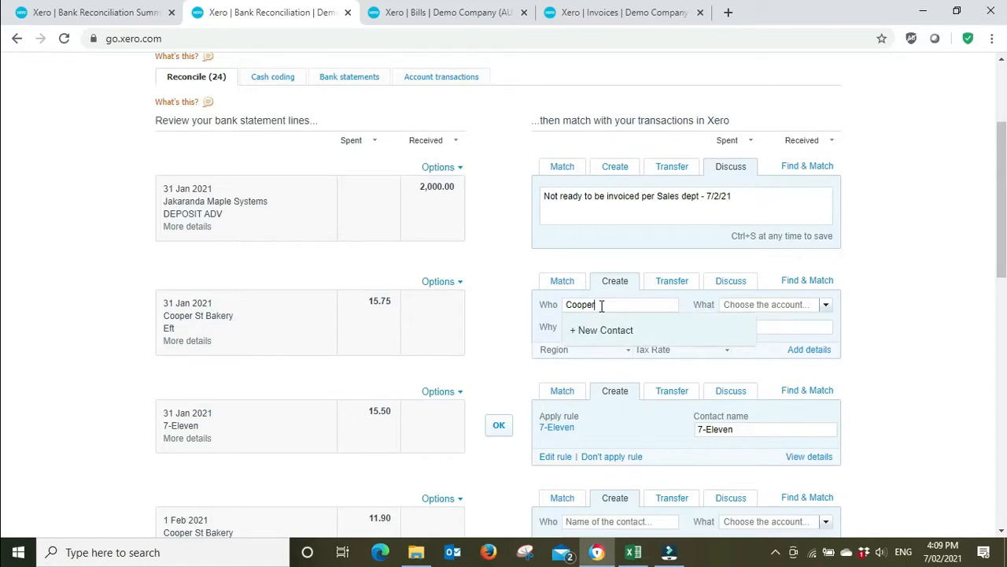
{"action": "type", "text": "St Bakery"}
Replace the 15.75 bakery payment's contact with the new contact Misc and code it to 490 - Staff Amenities.
{"action": "left_click_drag", "start_coordinate": [641, 306], "coordinate": [527, 313]}
{"action": "type", "text": "Misc"}
{"action": "left_click", "coordinate": [636, 331]}
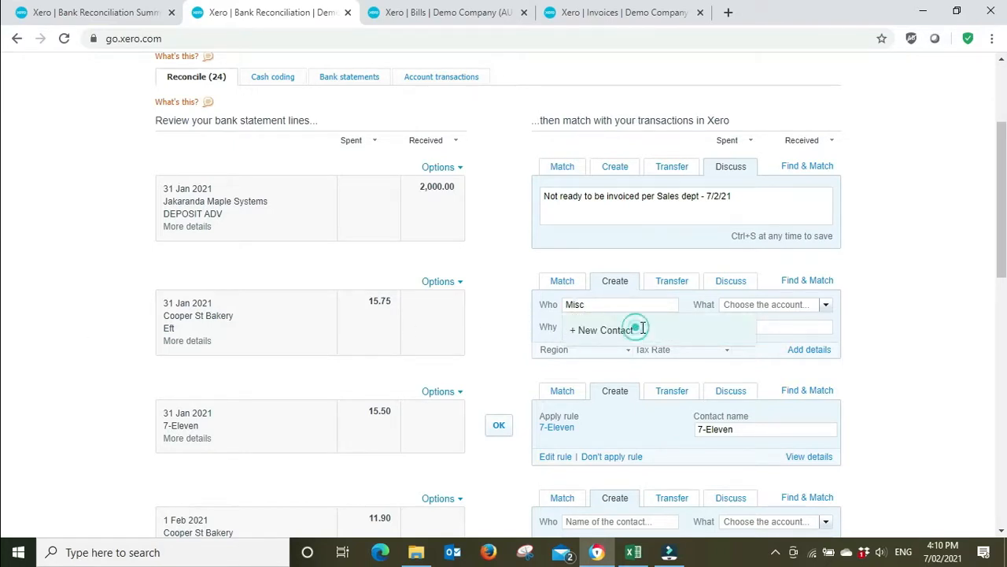
{"action": "left_click", "coordinate": [791, 308]}
{"action": "type", "text": "staf"}
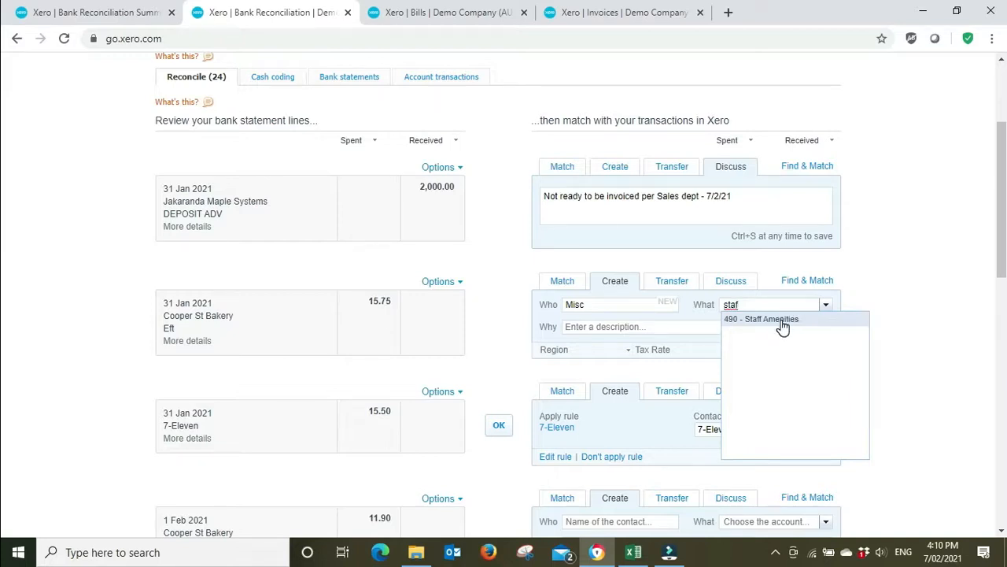
{"action": "left_click", "coordinate": [783, 320]}
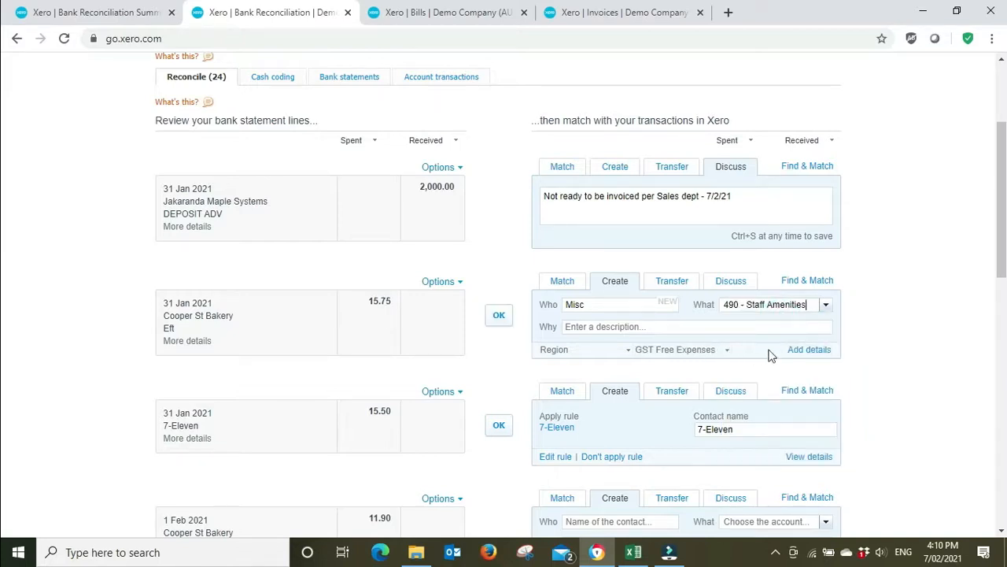
Reconcile the 15.75 Cooper St Bakery payment.
{"action": "left_click", "coordinate": [497, 315]}
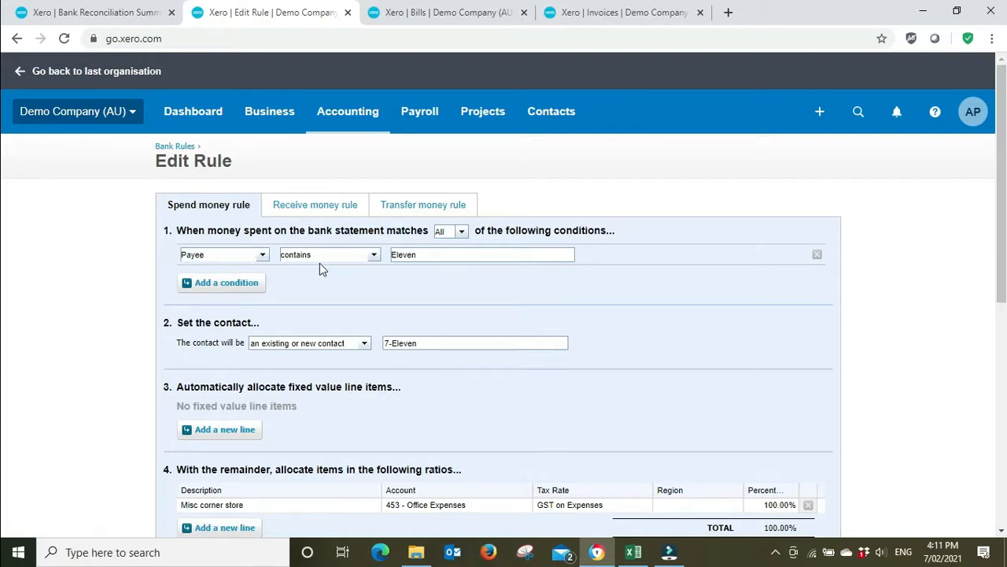
In the 7-Eleven bank rule, set the account of the Misc corner store allocation to 490 - Staff Amenities.
{"action": "scroll", "coordinate": [451, 258], "scroll_direction": "down", "scroll_amount": 1}
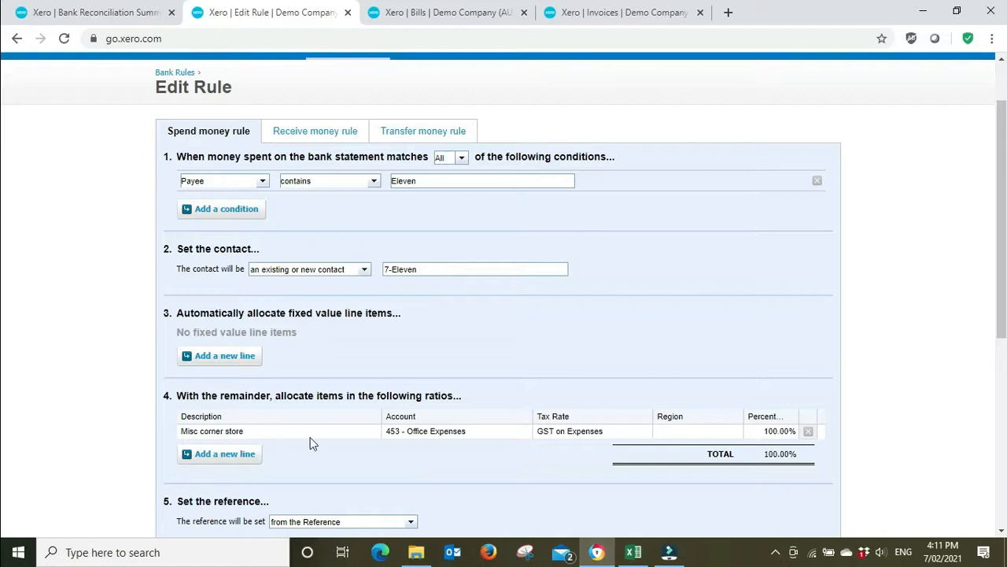
{"action": "left_click", "coordinate": [449, 432]}
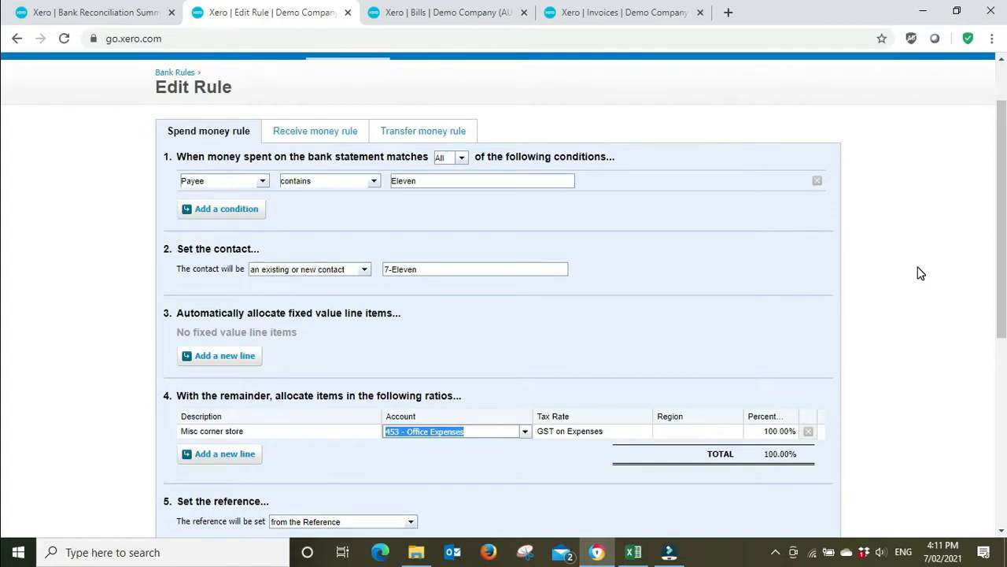
{"action": "type", "text": "amen"}
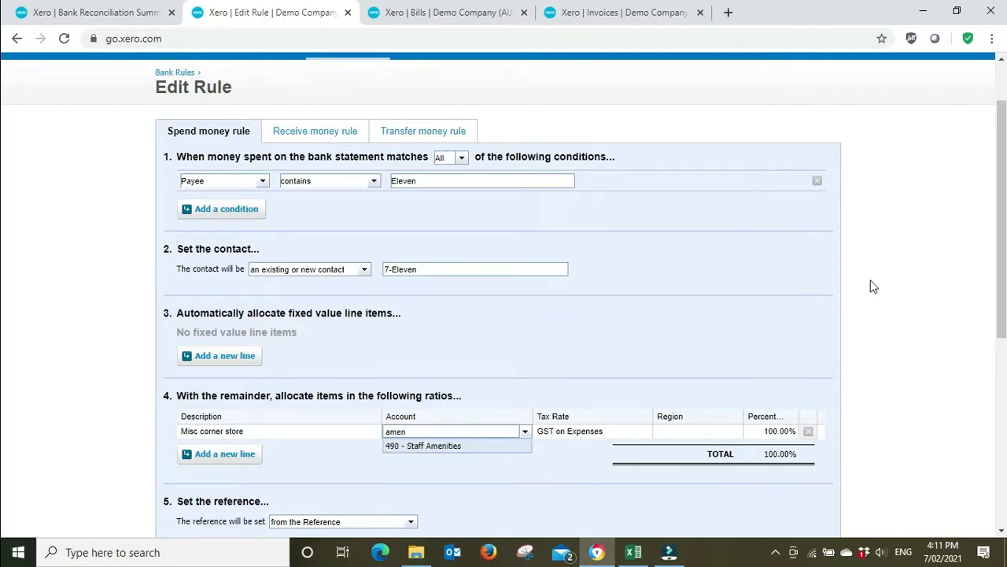
{"action": "left_click", "coordinate": [426, 446]}
Set the Misc corner store allocation's tax rate to GST on Expenses and save the 7-Eleven rule.
{"action": "left_click", "coordinate": [639, 435]}
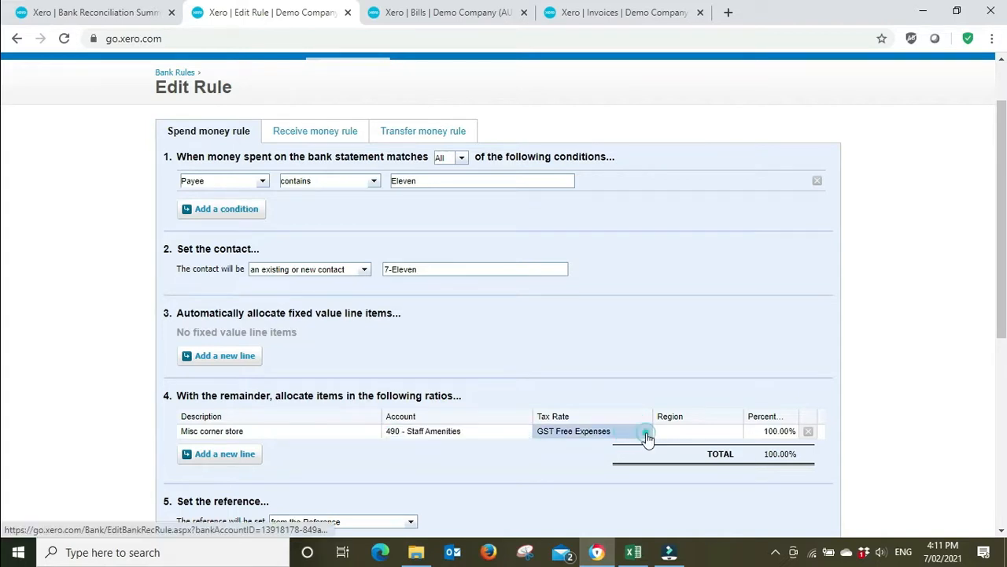
{"action": "left_click", "coordinate": [645, 433]}
{"action": "left_click", "coordinate": [598, 488]}
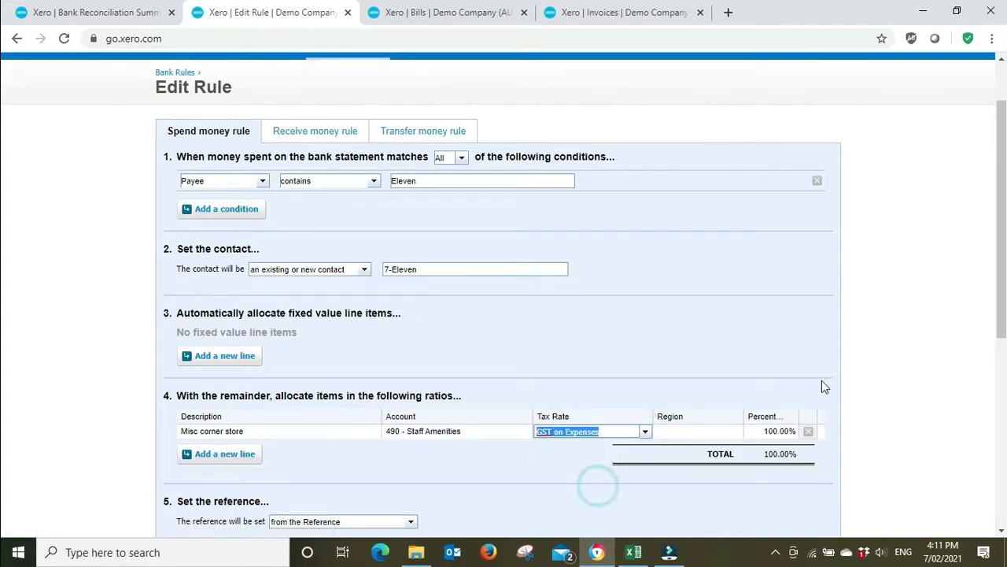
{"action": "left_click", "coordinate": [884, 369]}
{"action": "scroll", "coordinate": [425, 329], "scroll_direction": "down", "scroll_amount": 2}
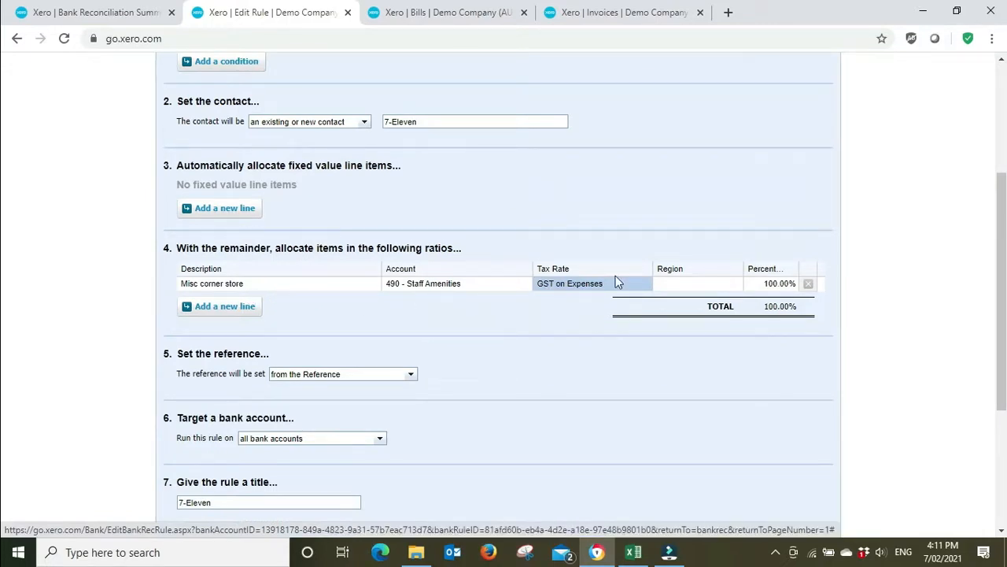
{"action": "scroll", "coordinate": [882, 288], "scroll_direction": "down", "scroll_amount": 3}
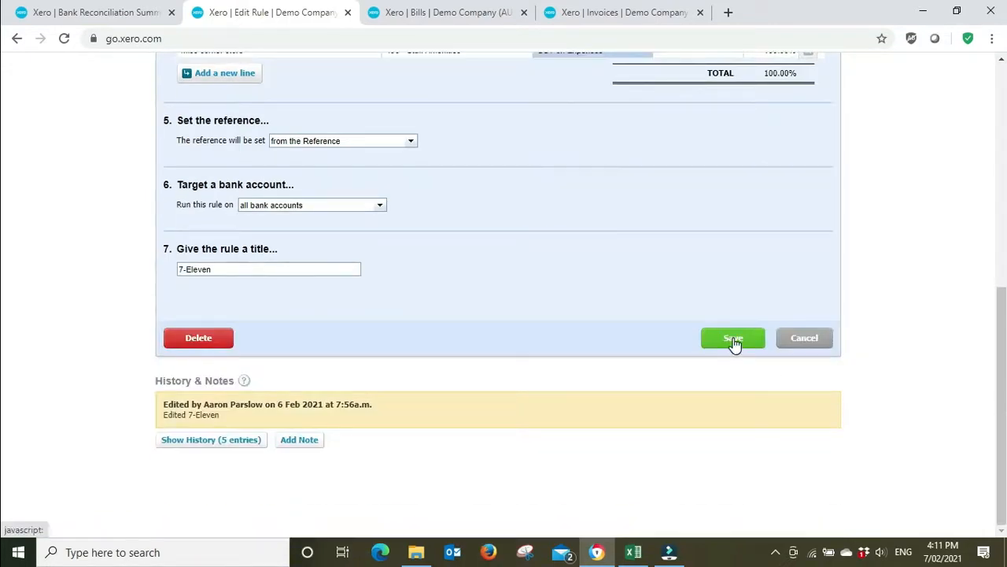
{"action": "left_click", "coordinate": [733, 341]}
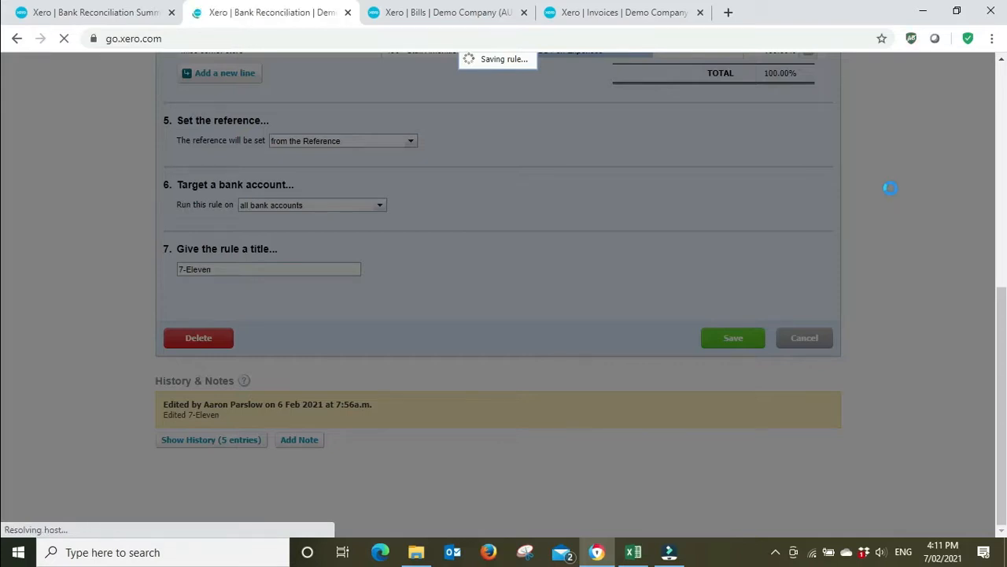
Reconcile the 15.50 7-Eleven payment and the 11.90 Cooper St Bakery payment.
{"action": "scroll", "coordinate": [918, 239], "scroll_direction": "down", "scroll_amount": 4}
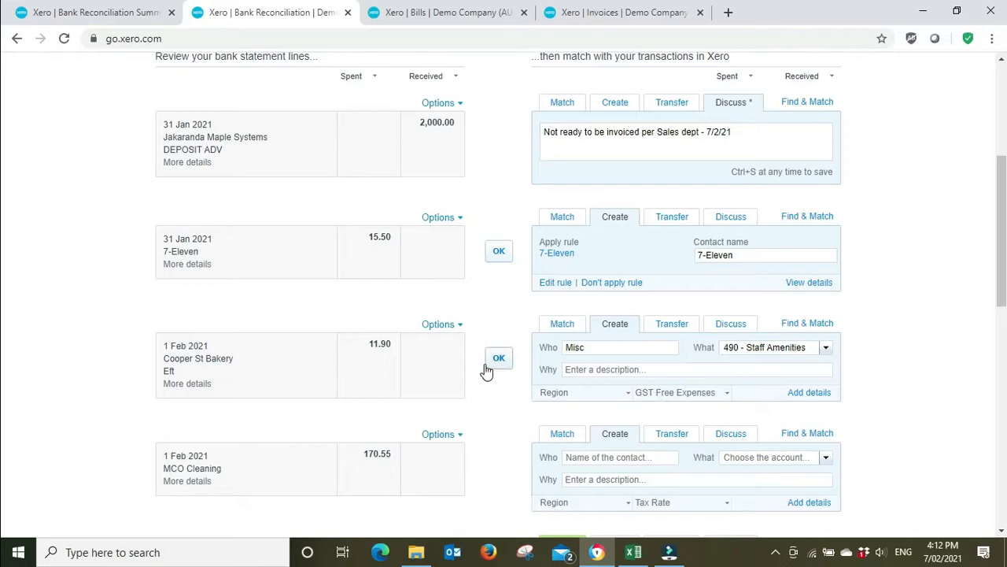
{"action": "left_click", "coordinate": [498, 253]}
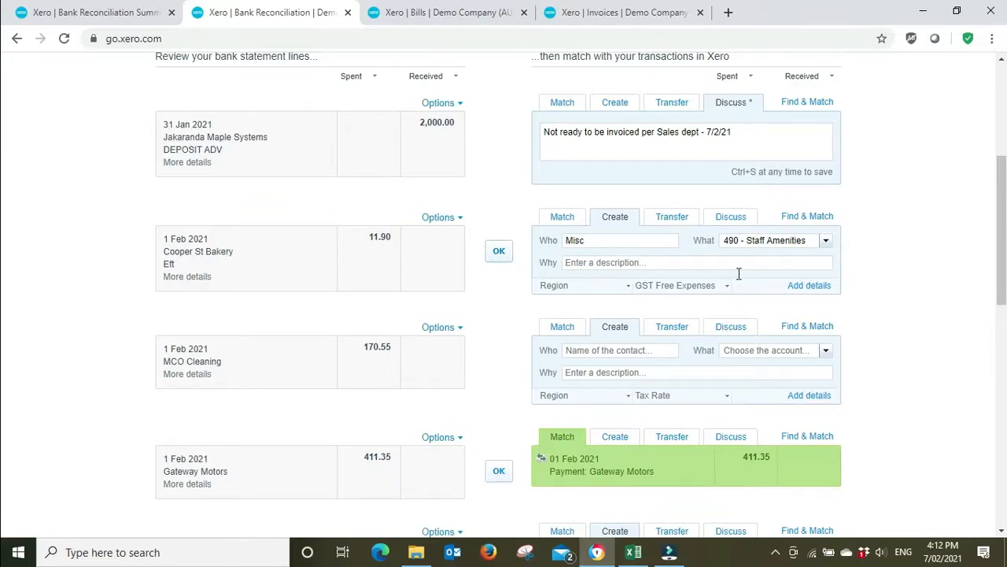
{"action": "left_click", "coordinate": [500, 252]}
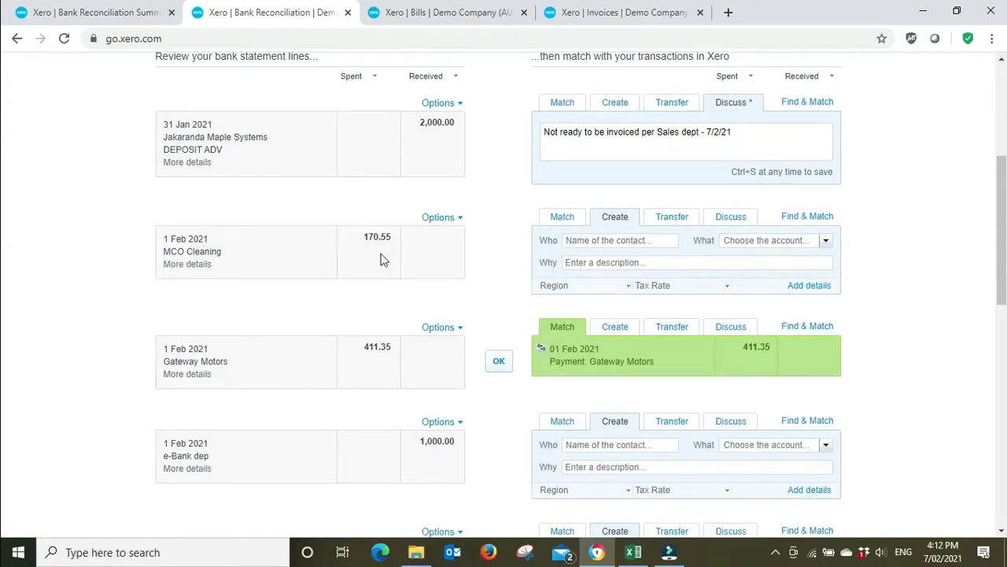
Assign the 170.55 MCO Cleaning payment to the contact MCO Cleaning Services, code it to 408 - Cleaning and reconcile it.
{"action": "left_click", "coordinate": [601, 239]}
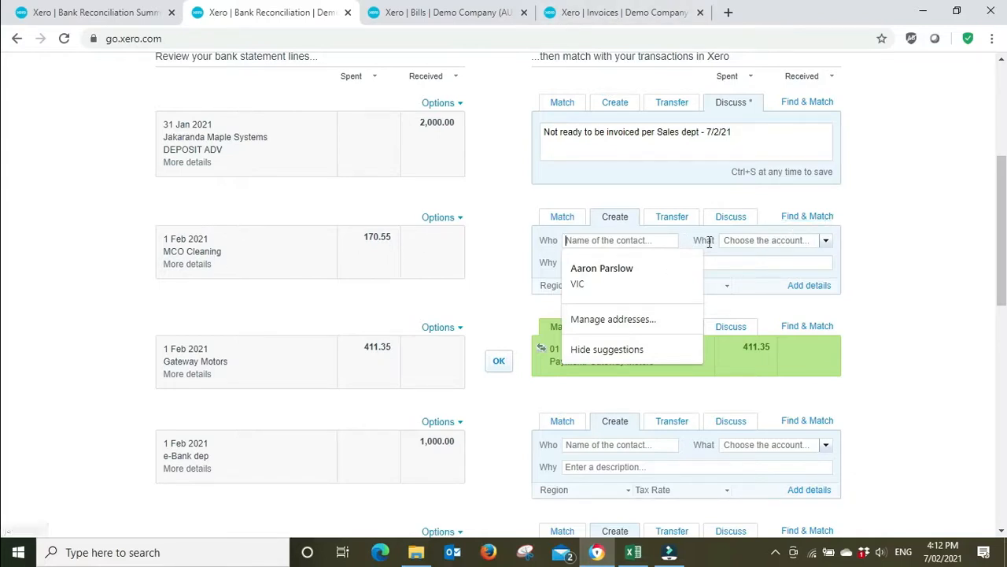
{"action": "type", "text": "MCO"}
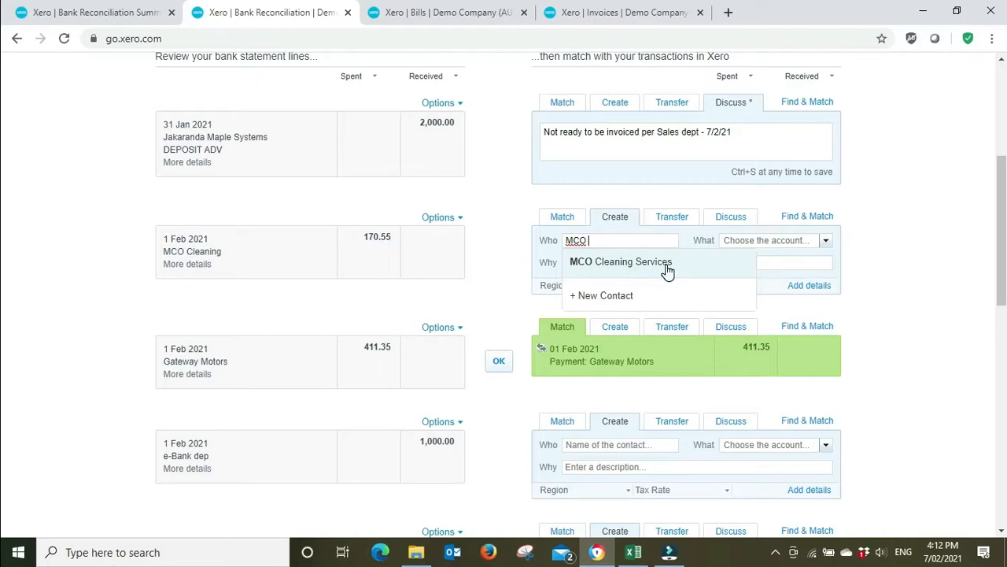
{"action": "left_click", "coordinate": [624, 262]}
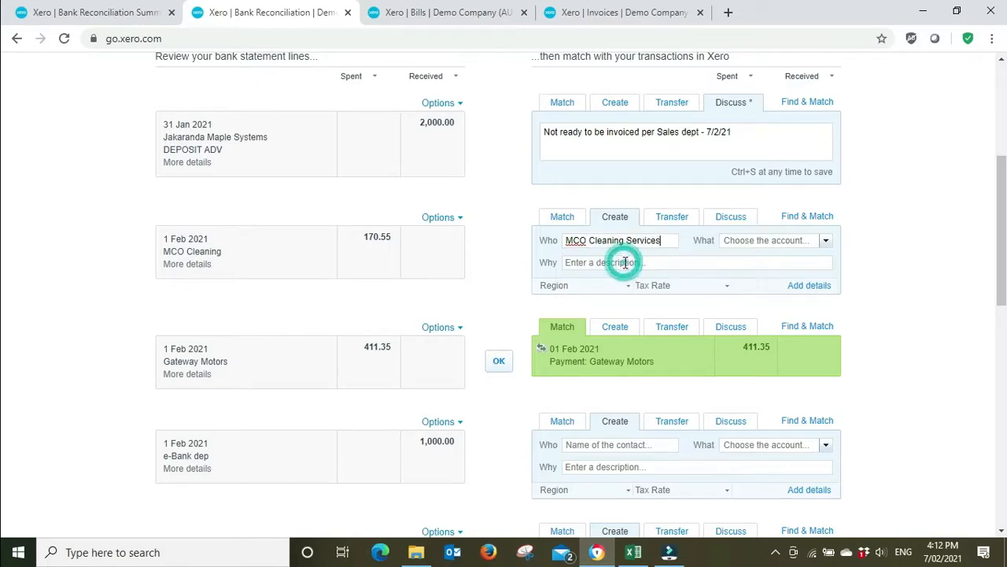
{"action": "left_click", "coordinate": [787, 241]}
{"action": "type", "text": "cl"}
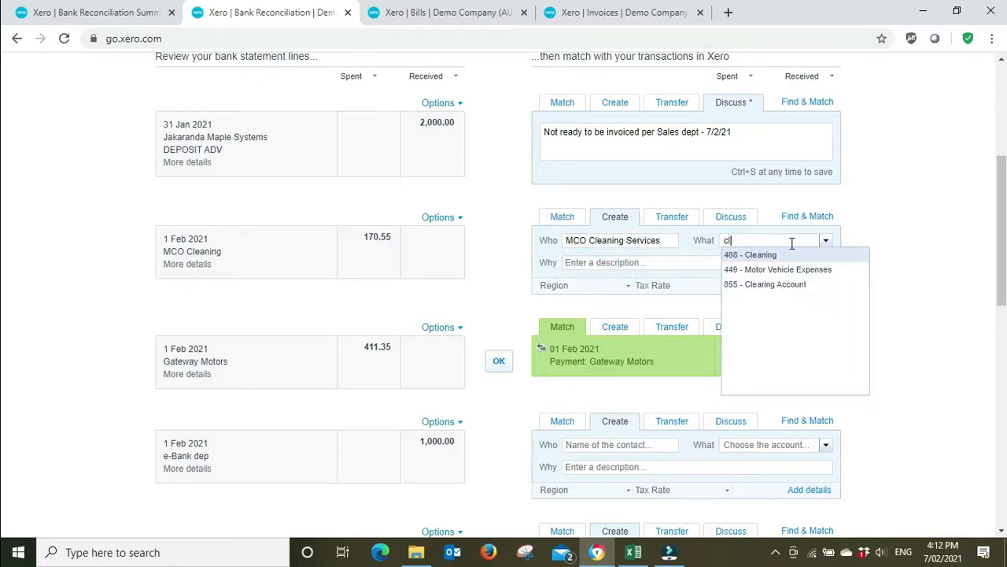
{"action": "type", "text": "e"}
{"action": "left_click", "coordinate": [783, 257]}
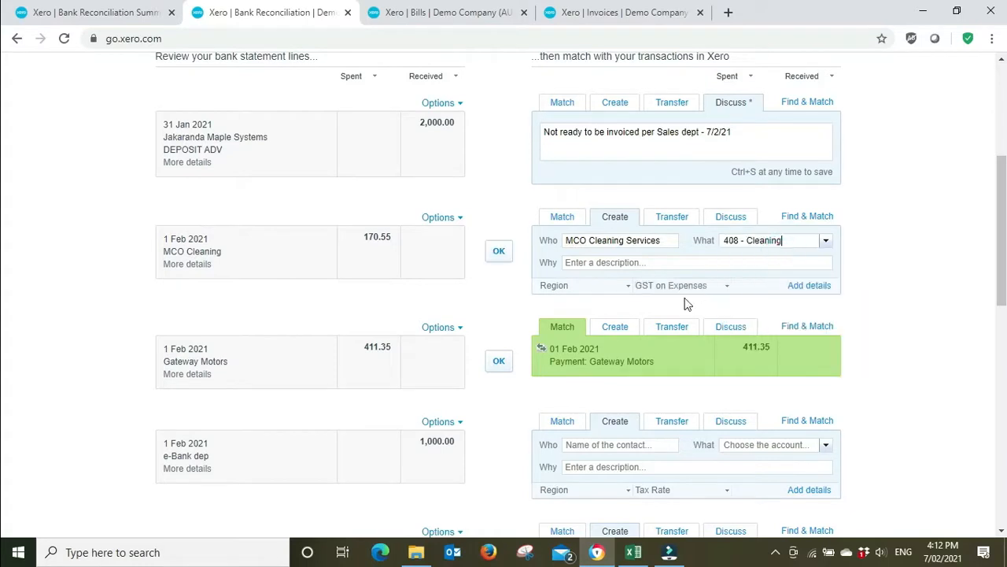
{"action": "left_click", "coordinate": [499, 252]}
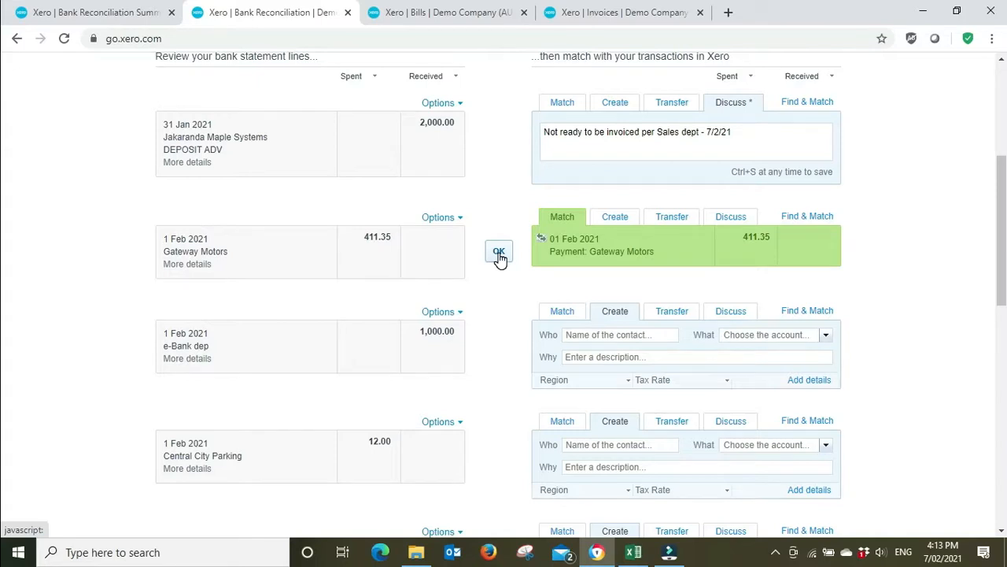
Search all bills for the amount 411.35 to check the bill behind the Gateway Motors payment.
{"action": "left_click", "coordinate": [437, 11]}
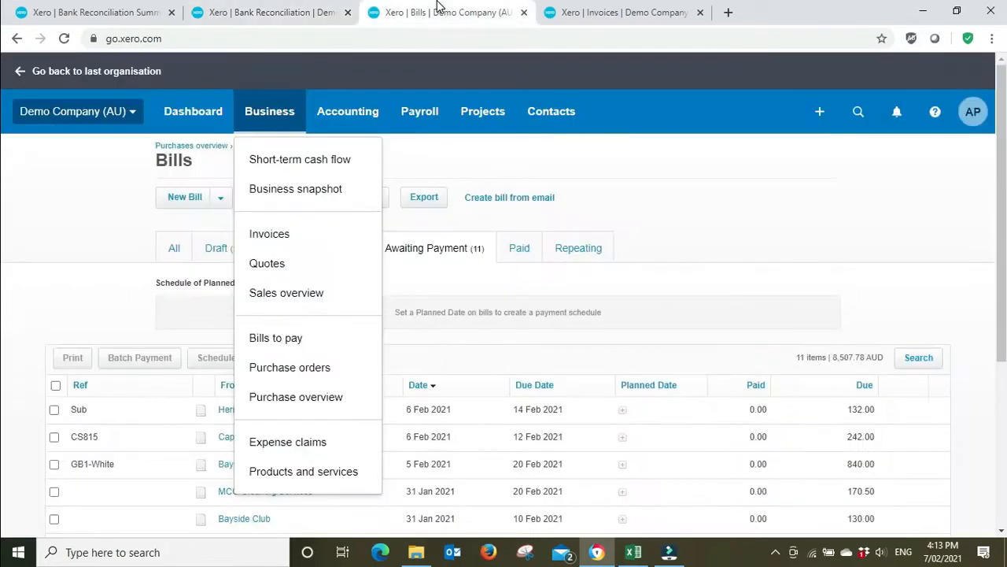
{"action": "left_click", "coordinate": [311, 14]}
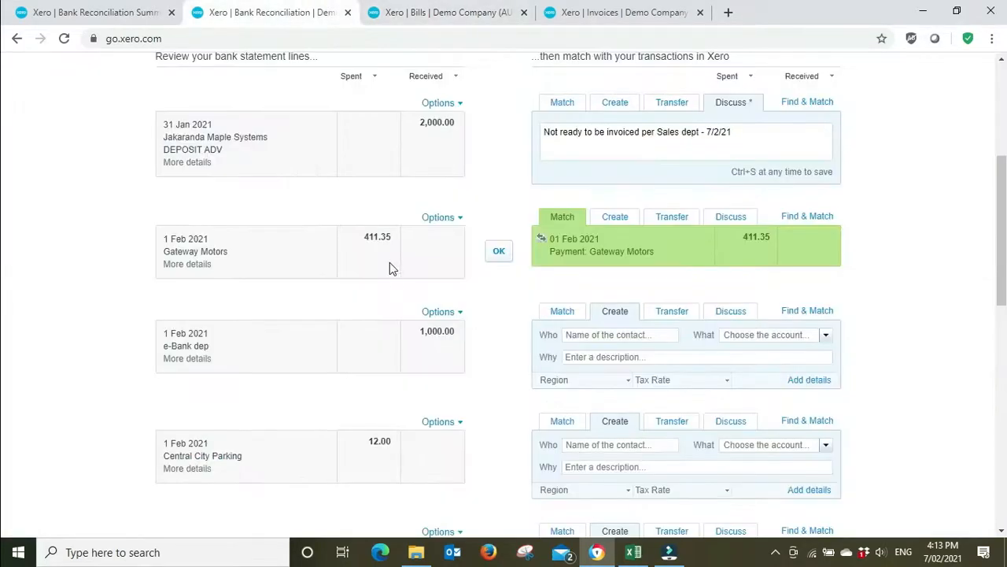
{"action": "left_click", "coordinate": [466, 10]}
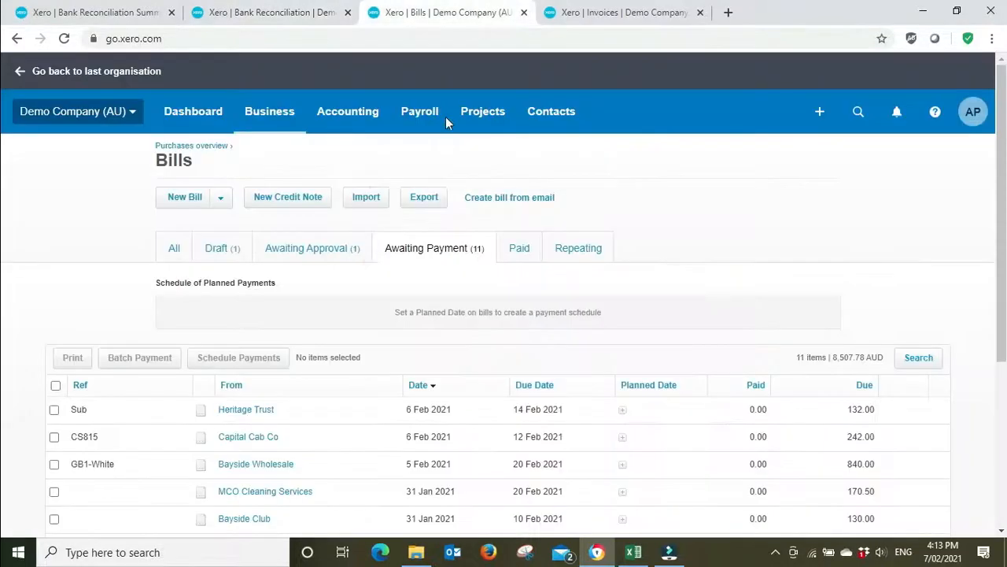
{"action": "left_click", "coordinate": [177, 249]}
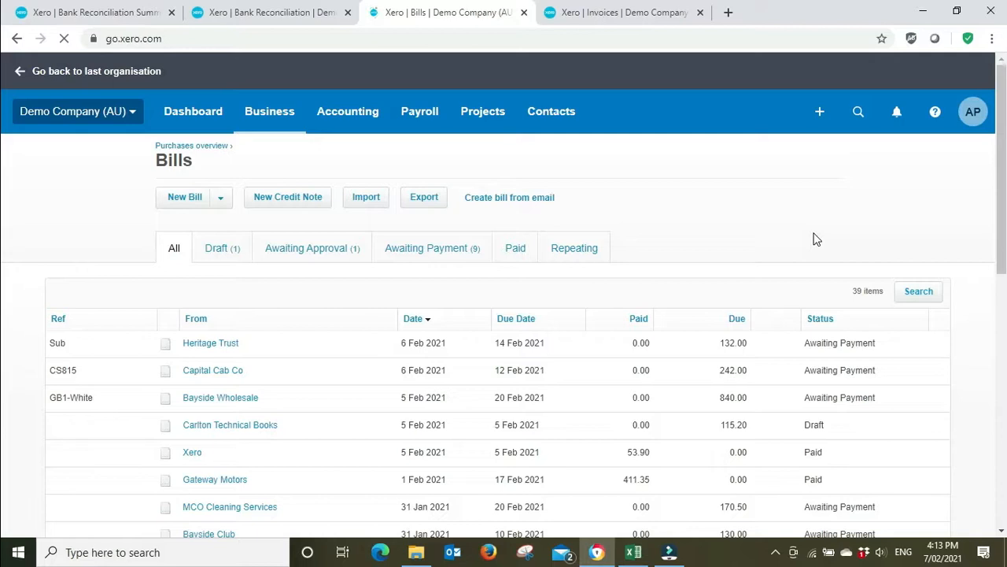
{"action": "left_click", "coordinate": [932, 293]}
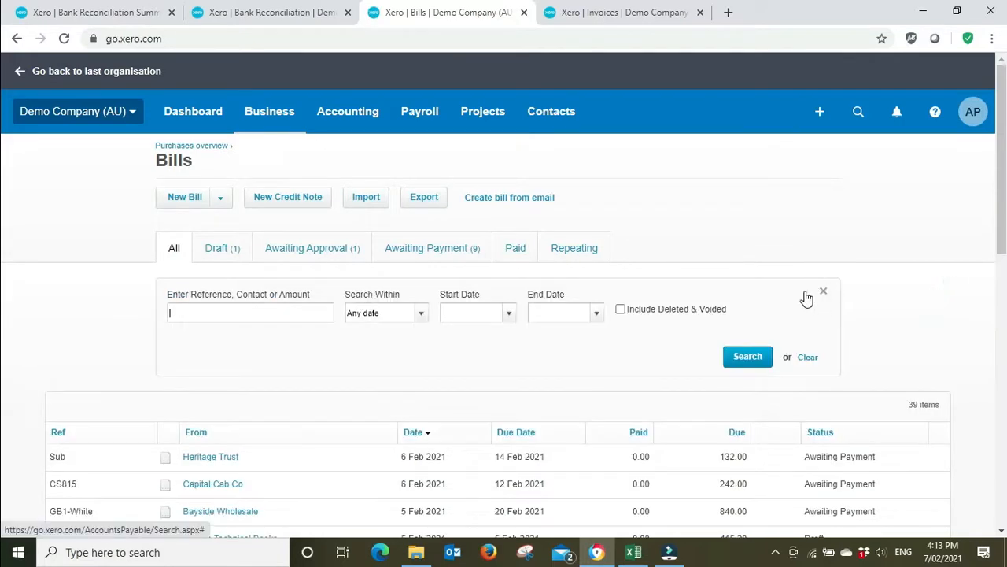
{"action": "left_click", "coordinate": [279, 311]}
{"action": "type", "text": "411"}
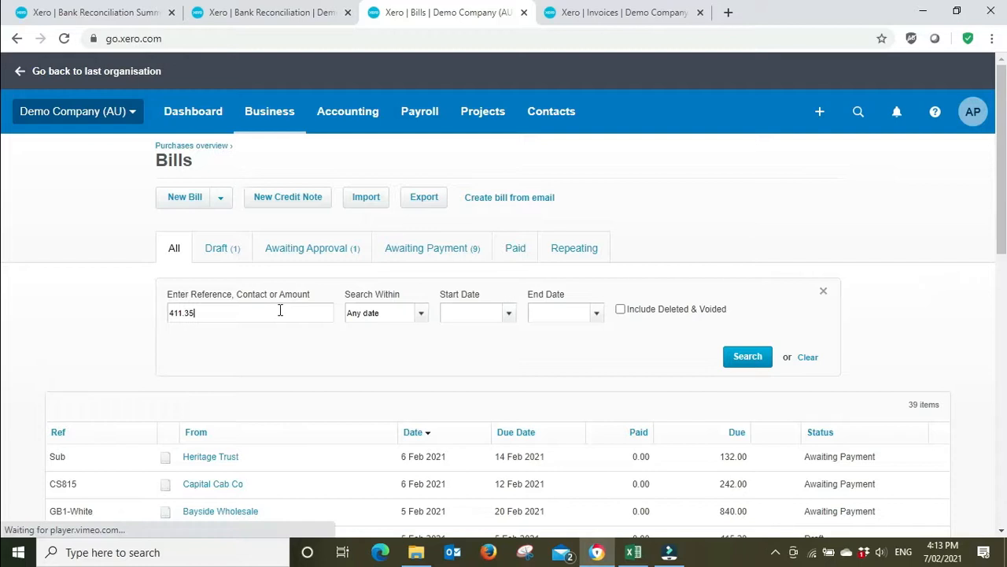
{"action": "type", "text": ".35"}
{"action": "key", "text": "Return"}
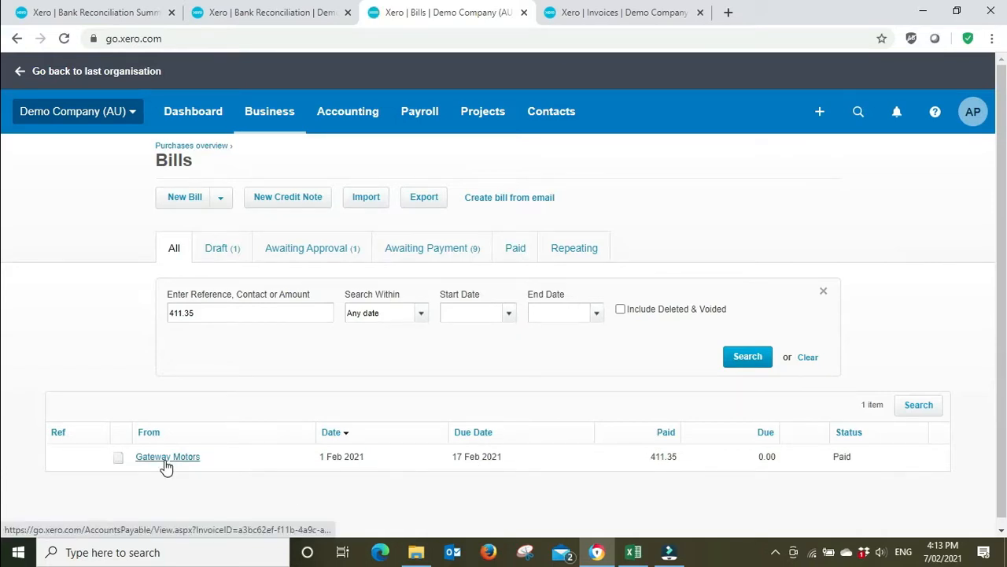
Return to the bank reconciliation and reconcile the 411.35 Gateway Motors payment with its matched transaction.
{"action": "left_click", "coordinate": [261, 9]}
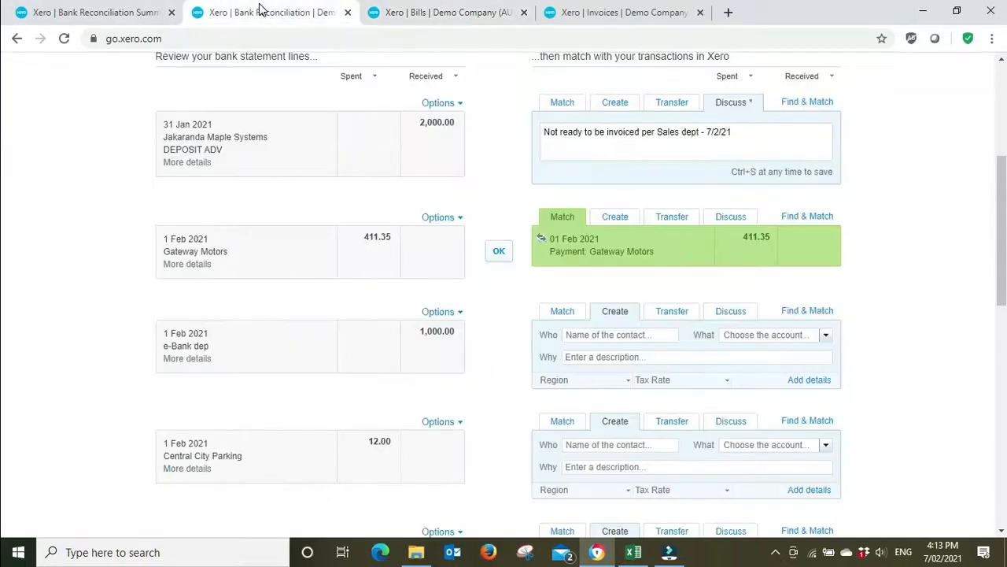
{"action": "left_click", "coordinate": [497, 252]}
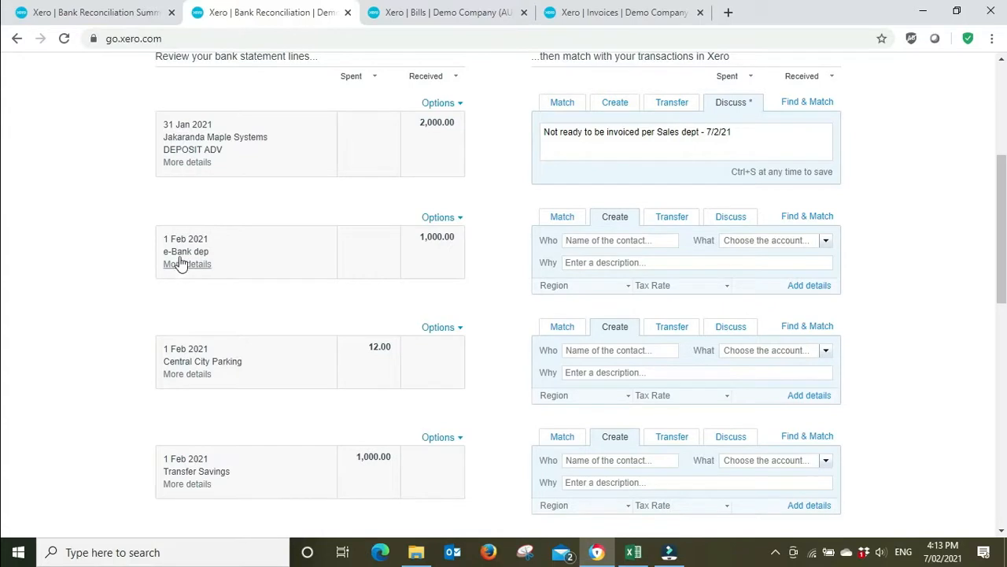
View the statement details of the 1,000.00 e-Bank deposit and close them.
{"action": "left_click", "coordinate": [181, 264]}
{"action": "left_click", "coordinate": [171, 266]}
{"action": "scroll", "coordinate": [317, 296], "scroll_direction": "up", "scroll_amount": 2}
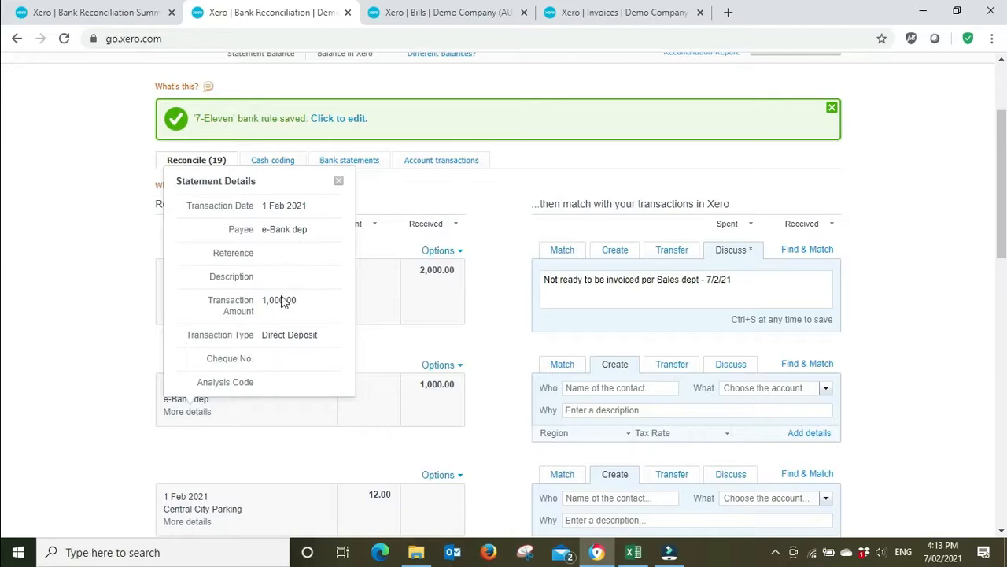
{"action": "left_click", "coordinate": [339, 180]}
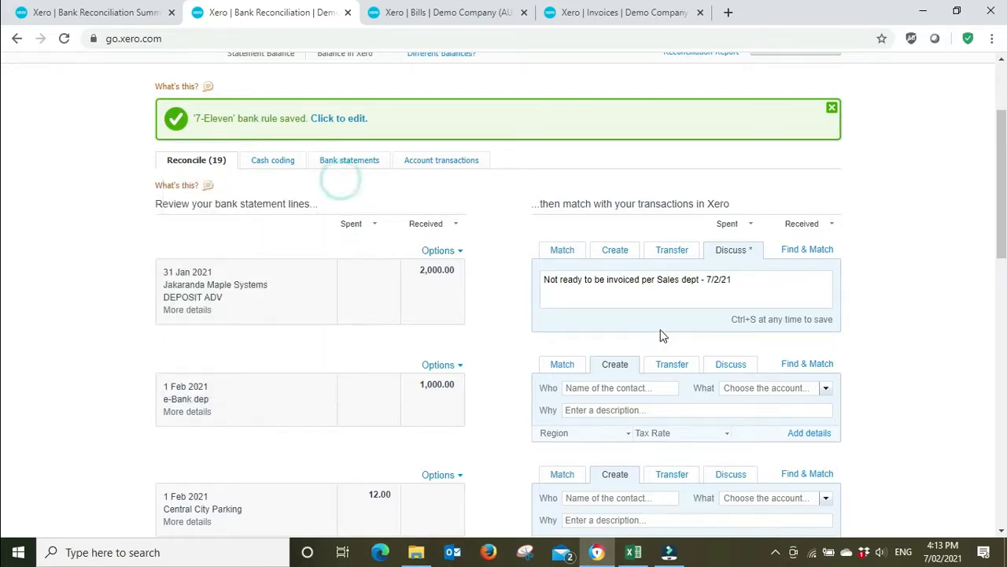
Enter the discussion note "Not sure, follow up with sales - 7/2/21" for the 1,000.00 e-Bank deposit.
{"action": "scroll", "coordinate": [895, 337], "scroll_direction": "down", "scroll_amount": 1}
{"action": "left_click", "coordinate": [728, 293]}
{"action": "left_click", "coordinate": [600, 339]}
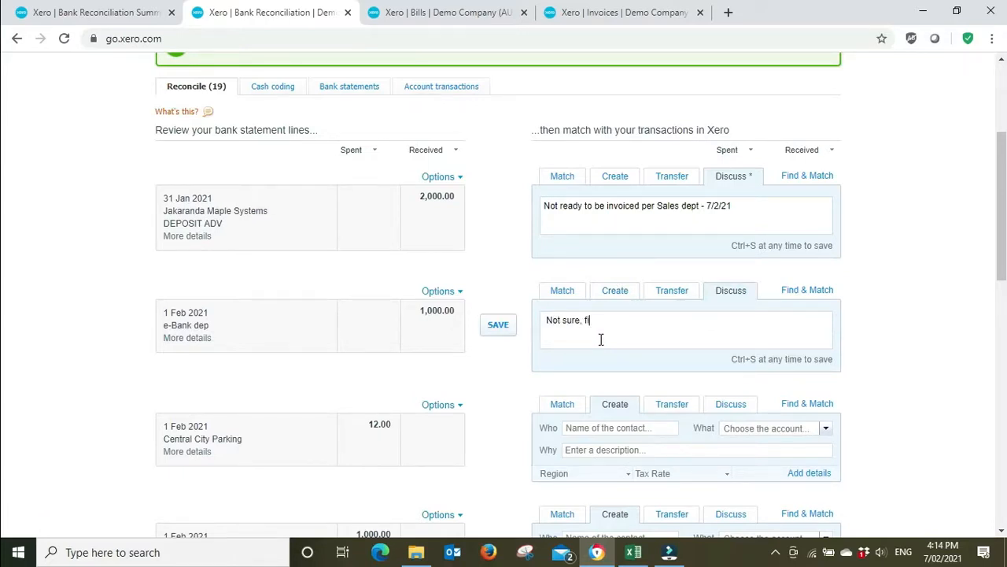
{"action": "type", "text": "Not sure, fi"}
{"action": "key", "text": "BackSpace"}
{"action": "type", "text": "ollow "}
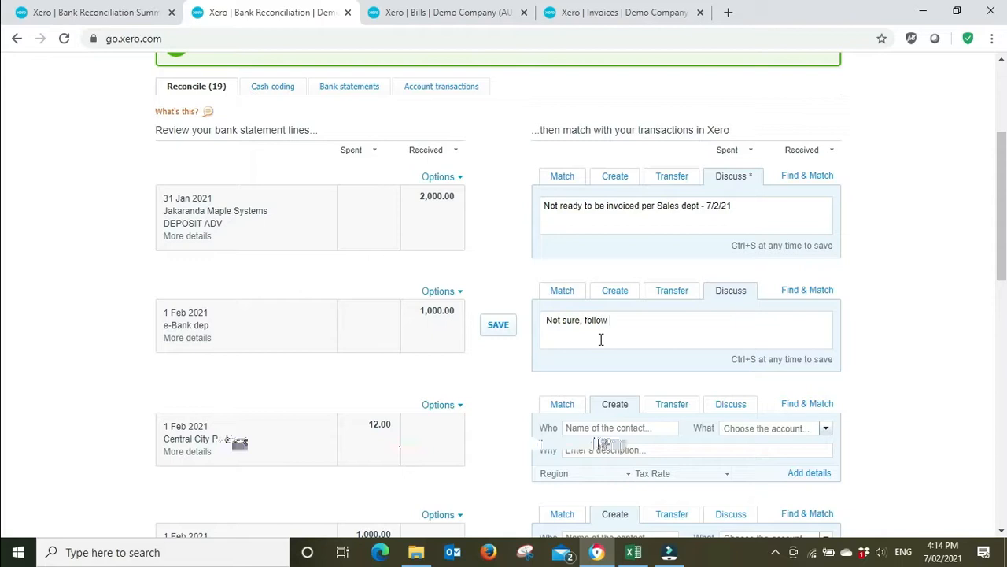
{"action": "type", "text": "up with sales"}
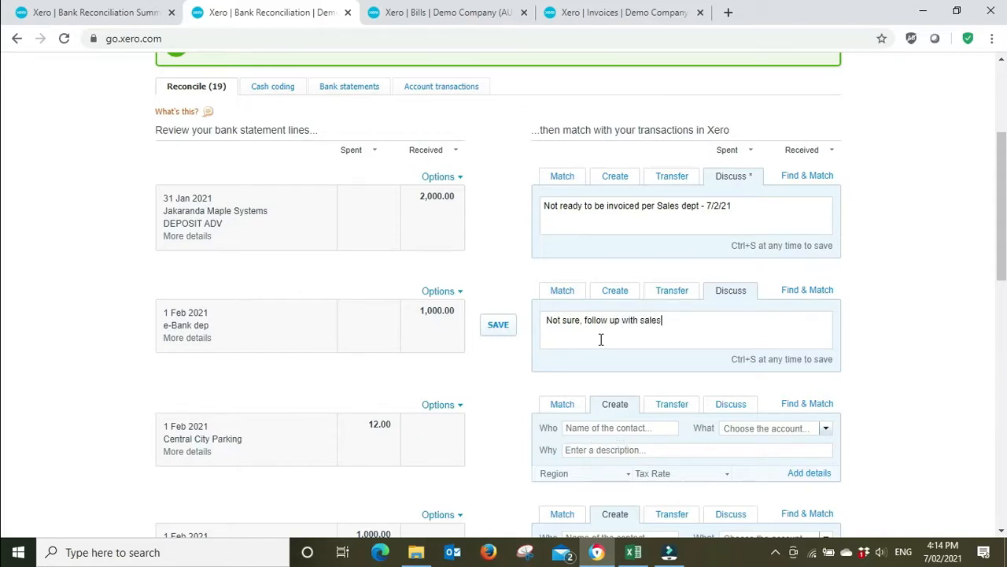
{"action": "type", "text": "2/21"}
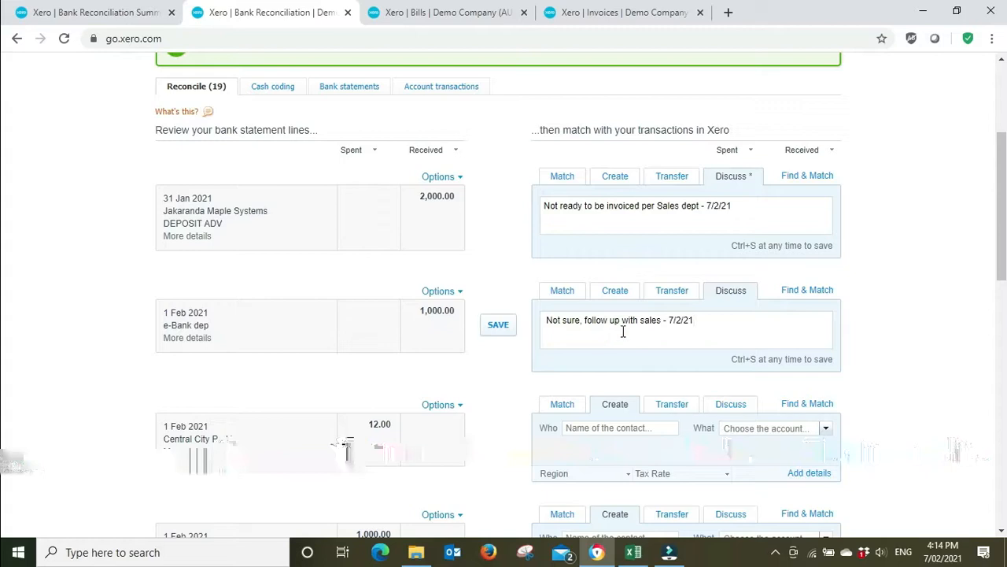
Prefix the e-Bank deposit's discussion note with the initials "JY:".
{"action": "left_click", "coordinate": [543, 321]}
{"action": "type", "text": "JY"}
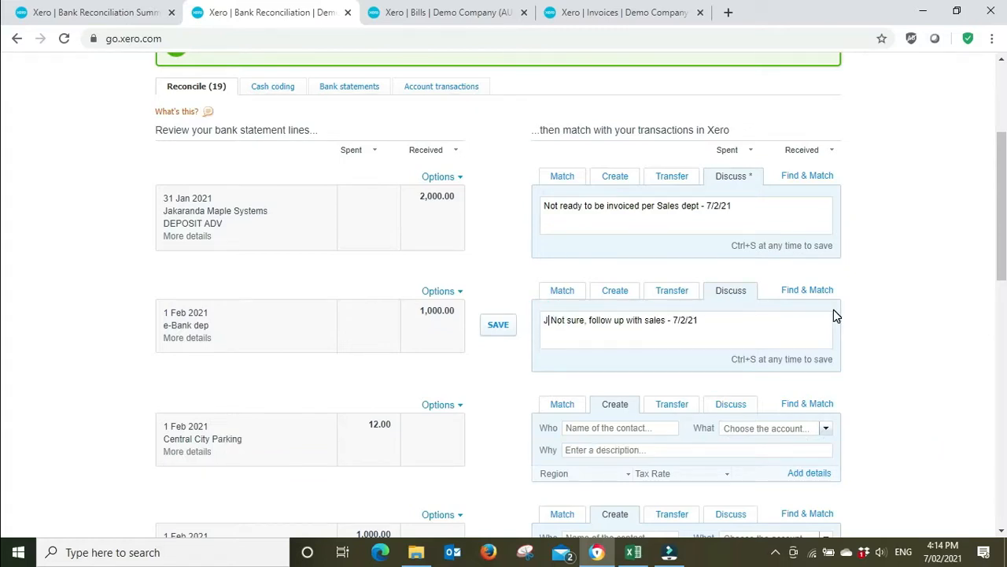
{"action": "key", "text": "BackSpace"}
{"action": "type", "text": ":"}
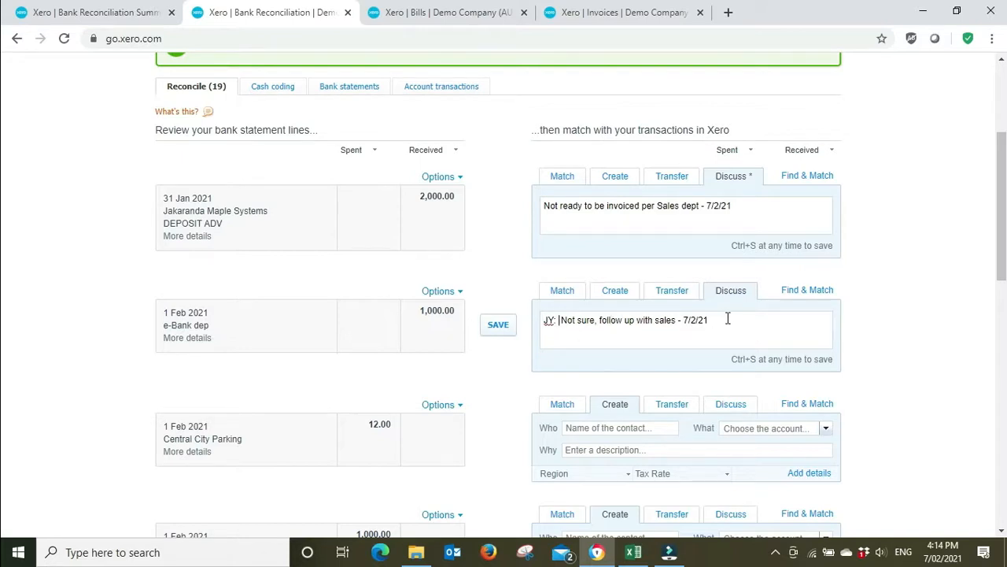
Copy the "JY:" prefix to the start of the 2,000.00 Jakaranda Maple Systems discussion note and save both discussion notes.
{"action": "double_click", "coordinate": [557, 320]}
{"action": "key", "text": "ctrl+c"}
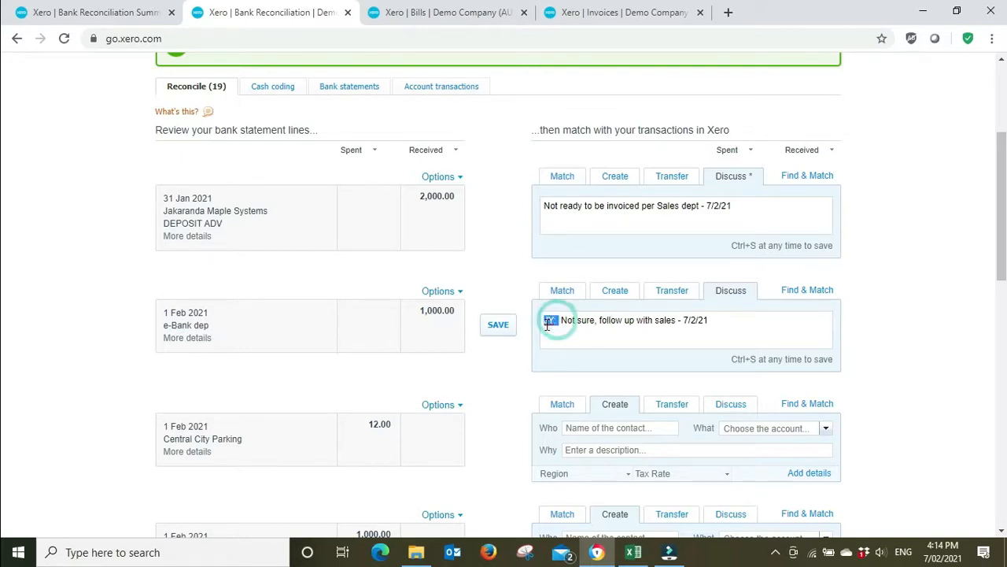
{"action": "left_click", "coordinate": [546, 208]}
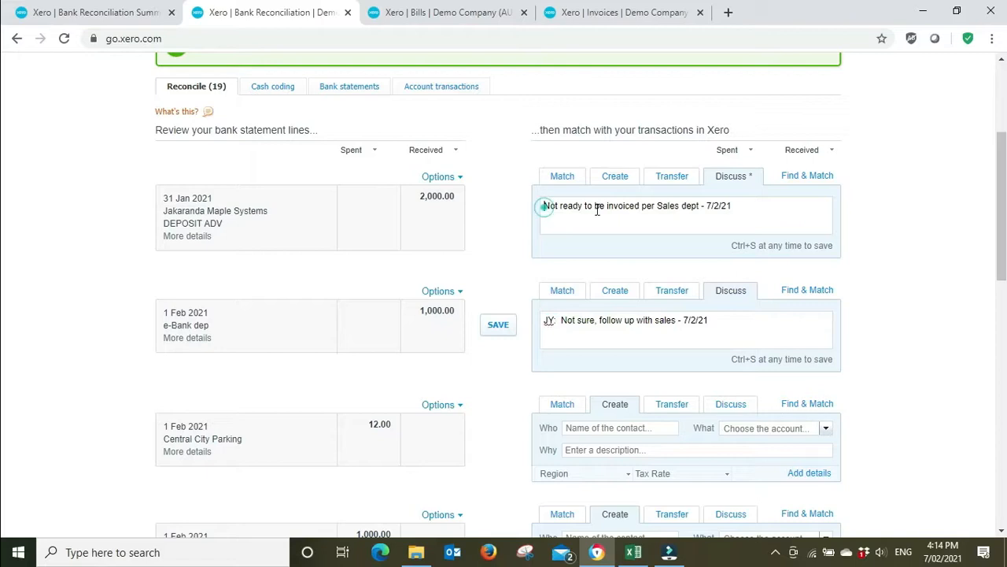
{"action": "key", "text": "ctrl+v"}
{"action": "left_click", "coordinate": [502, 216]}
{"action": "left_click", "coordinate": [496, 326]}
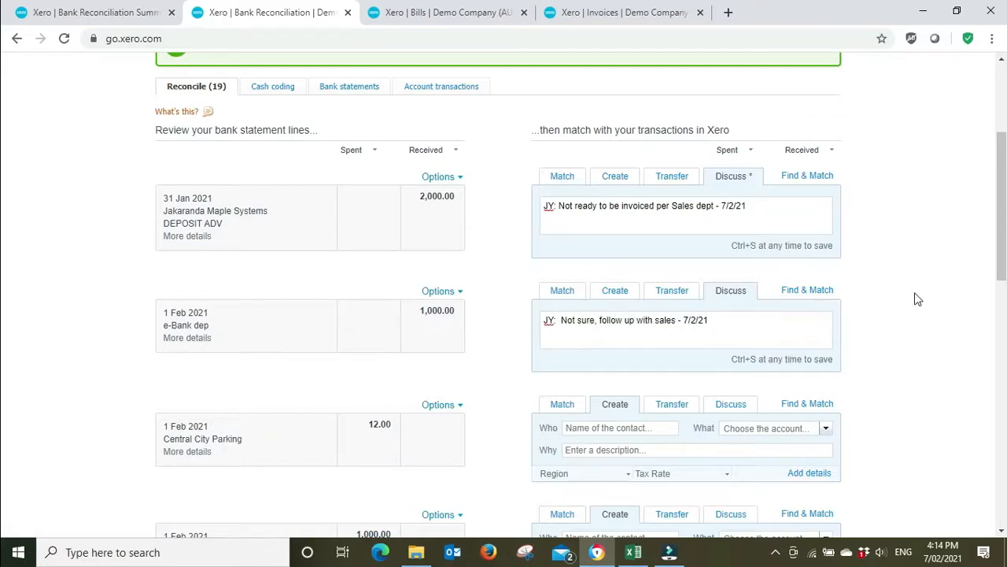
Add the line "Sales: This is not invoiced as yet." to the 1,000.00 e-Bank deposit's discussion note and save it.
{"action": "left_click", "coordinate": [549, 333]}
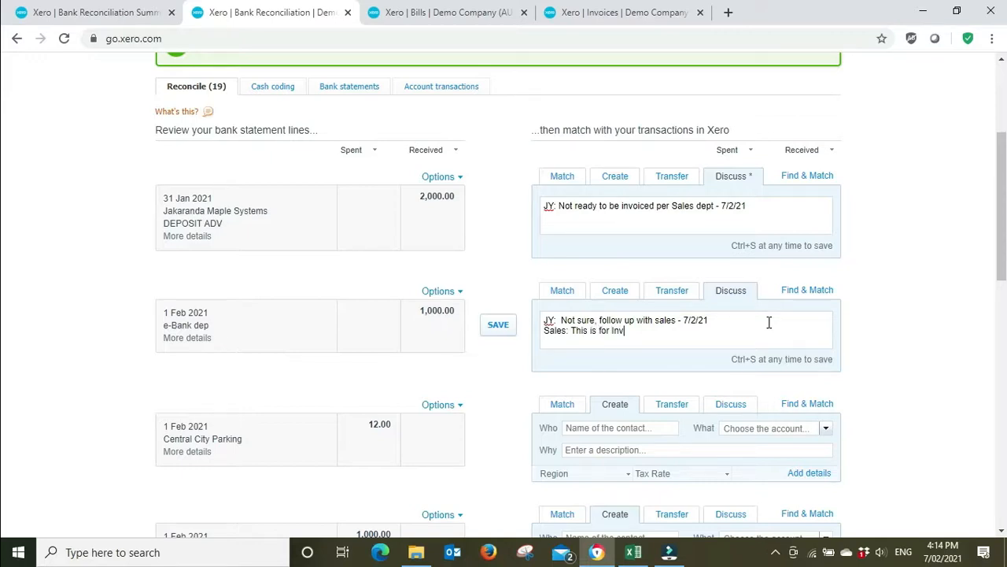
{"action": "key", "text": "BackSpace"}
{"action": "key", "text": "BackSpace"}
{"action": "key", "text": "BackSpace"}
{"action": "key", "text": "BackSpace"}
{"action": "key", "text": "BackSpace"}
{"action": "key", "text": "BackSpace"}
{"action": "key", "text": "BackSpace"}
{"action": "key", "text": "BackSpace"}
{"action": "key", "text": "BackSpace"}
{"action": "type", "text": "d as"}
{"action": "left_click", "coordinate": [496, 323]}
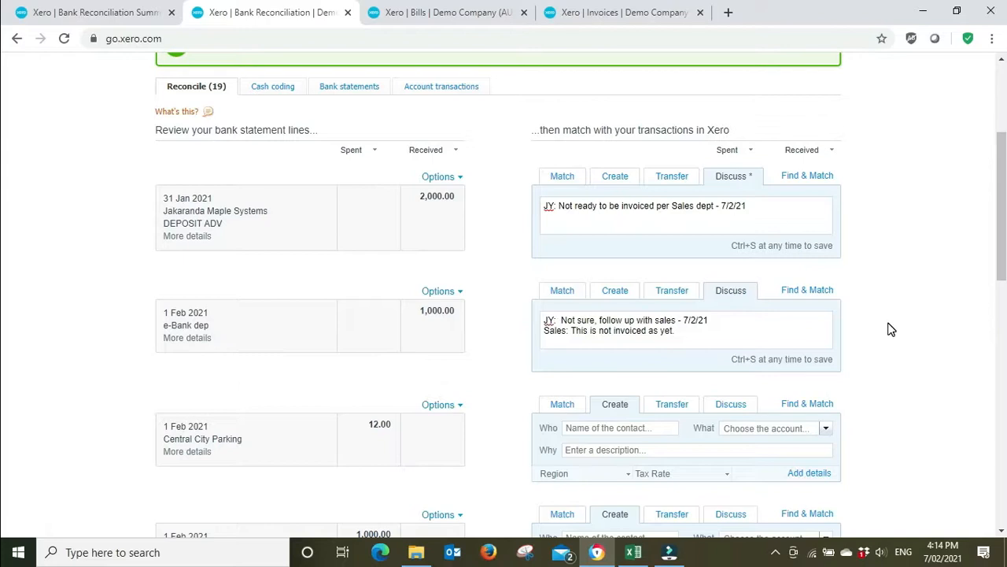
Search the contacts for "Central City" and "Parking" for the 1 Feb Central City Parking payment of 12.00.
{"action": "scroll", "coordinate": [889, 329], "scroll_direction": "down", "scroll_amount": 2}
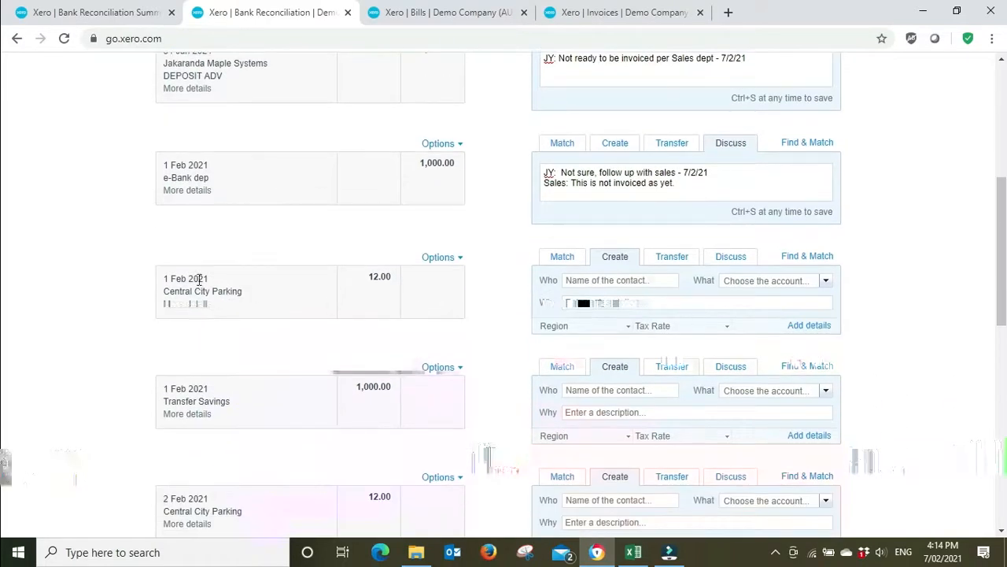
{"action": "left_click", "coordinate": [606, 282]}
{"action": "type", "text": "Centr"}
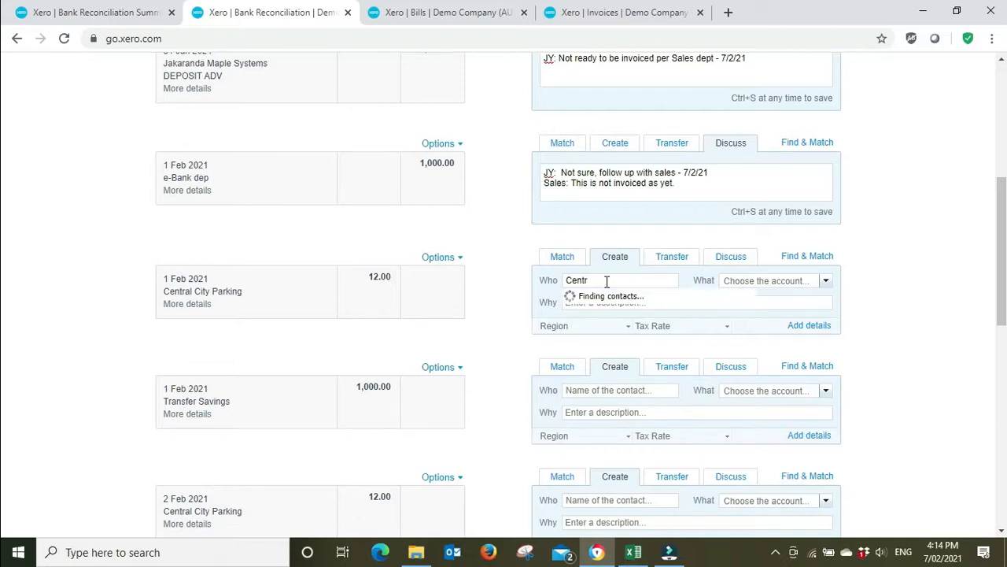
{"action": "type", "text": "al City"}
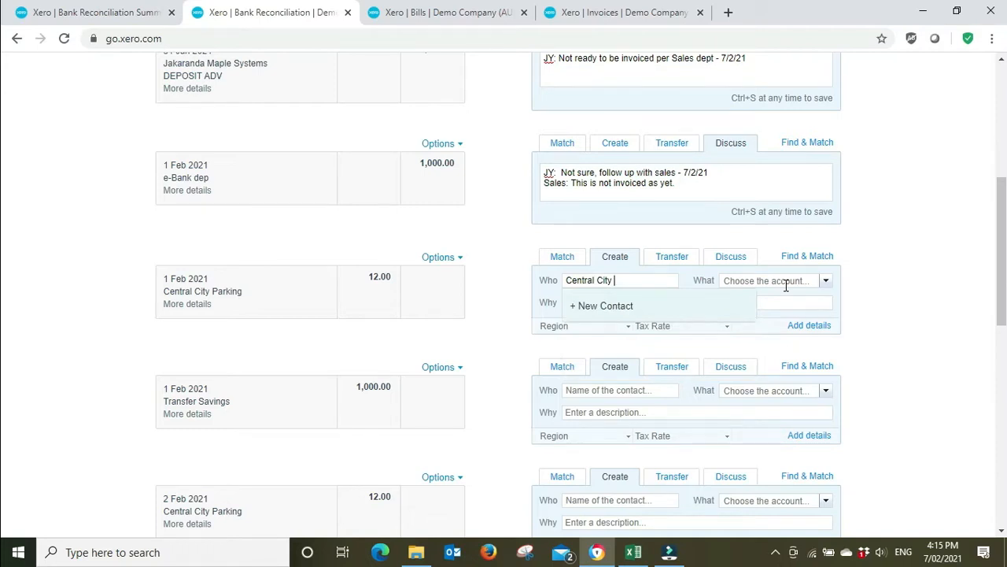
{"action": "key", "text": "BackSpace"}
{"action": "key", "text": "BackSpace"}
{"action": "key", "text": "BackSpace"}
{"action": "key", "text": "BackSpace"}
{"action": "key", "text": "BackSpace"}
{"action": "type", "text": "Parking"}
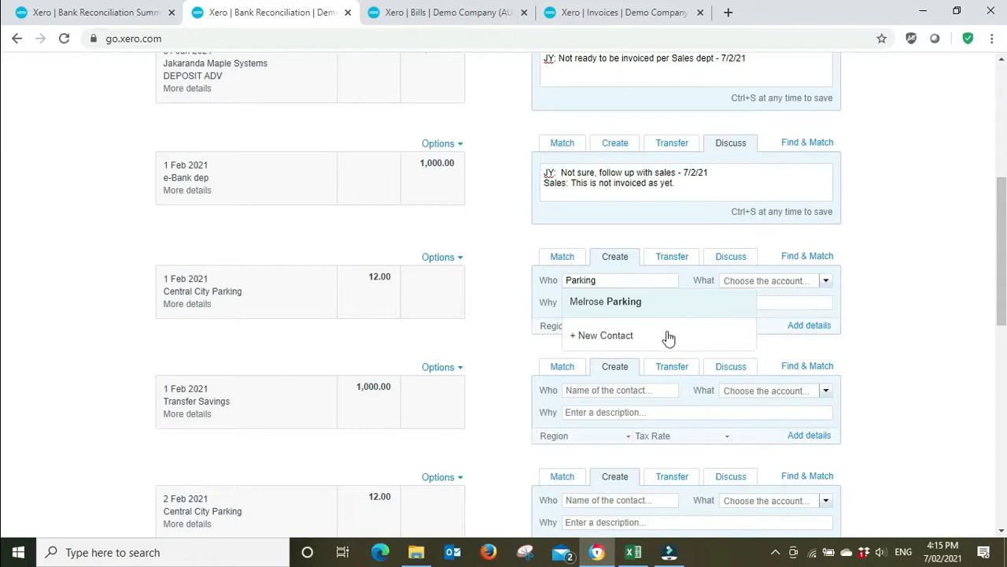
Code the 1 Feb Central City Parking payment to contact Misc and account 491 - Parking & Tolls, and reconcile it.
{"action": "left_click_drag", "start_coordinate": [623, 280], "coordinate": [562, 281]}
{"action": "type", "text": "Misc"}
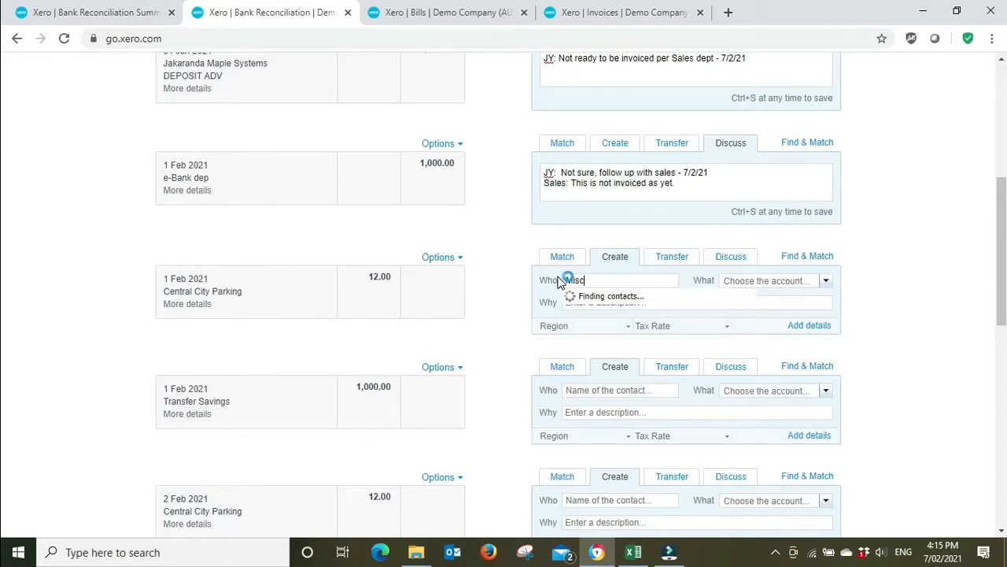
{"action": "left_click", "coordinate": [583, 304]}
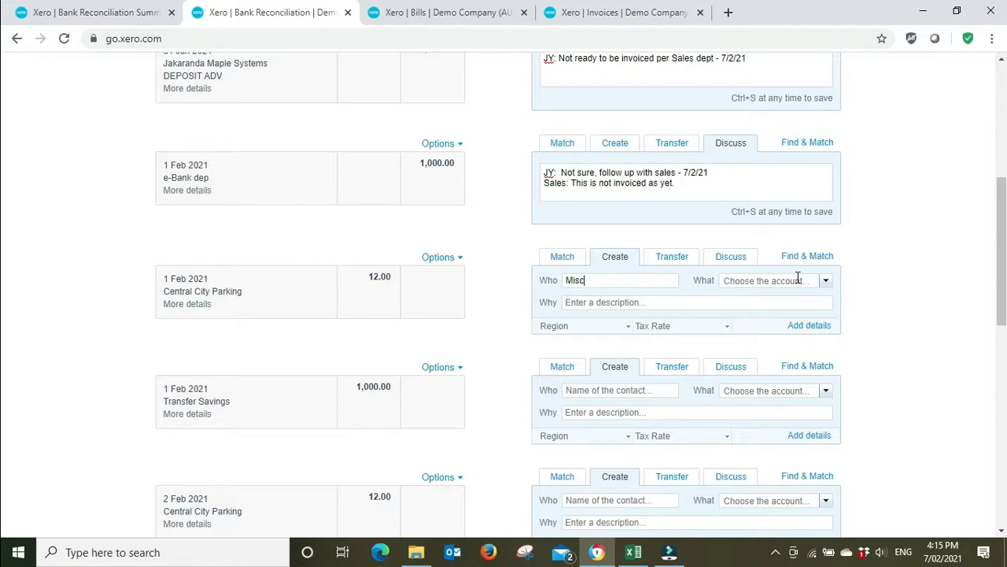
{"action": "left_click", "coordinate": [797, 280]}
{"action": "type", "text": "park"}
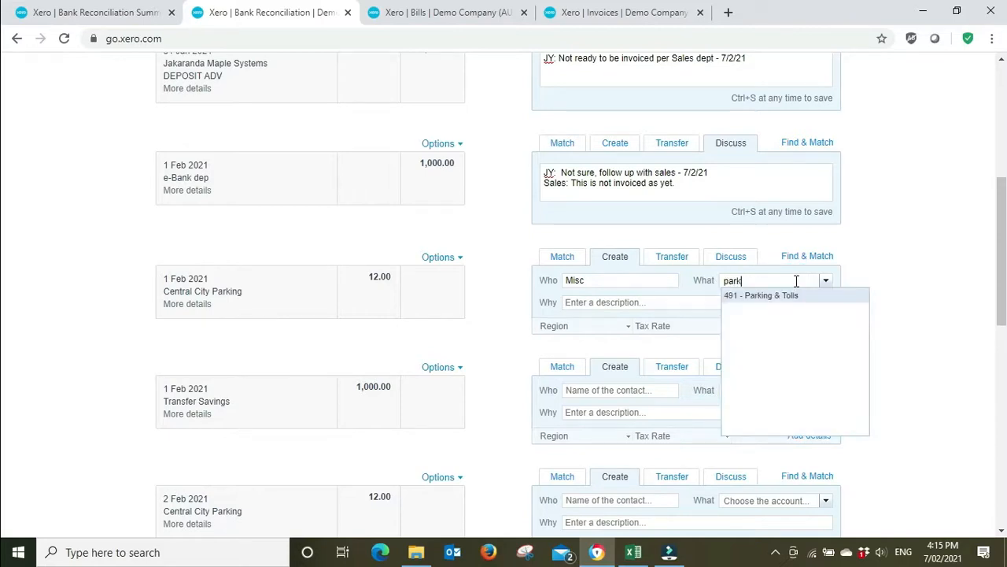
{"action": "left_click", "coordinate": [795, 295]}
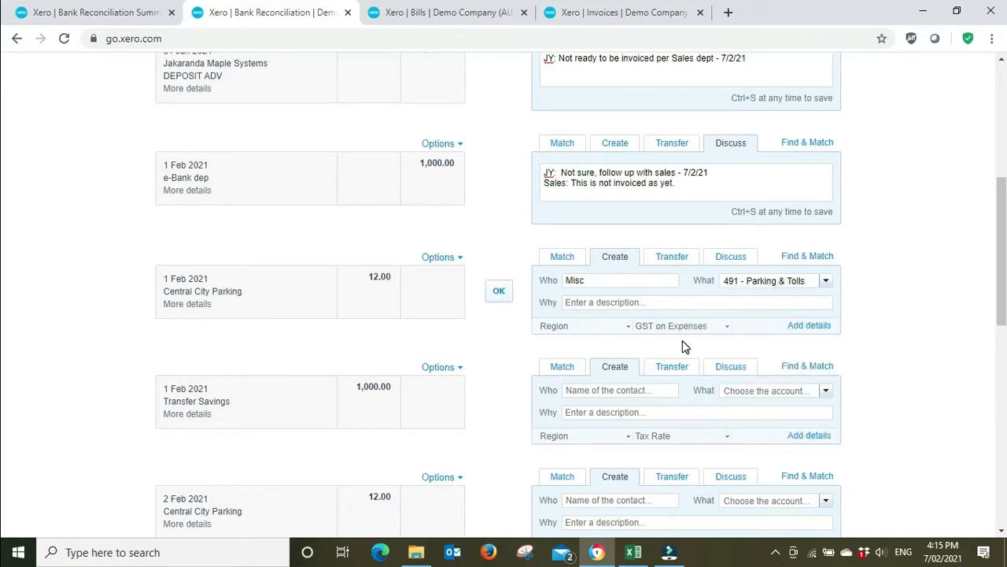
{"action": "left_click", "coordinate": [494, 295]}
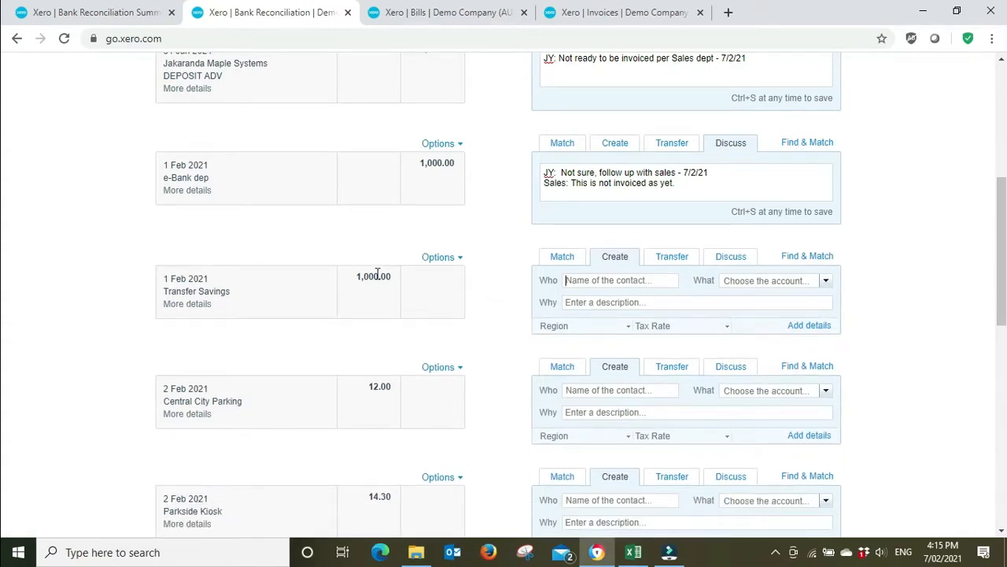
Check the statement details of the 1,000.00 Transfer Savings payment and open the Business Savings Account in a duplicate of the reconciliation tab.
{"action": "left_click", "coordinate": [201, 303]}
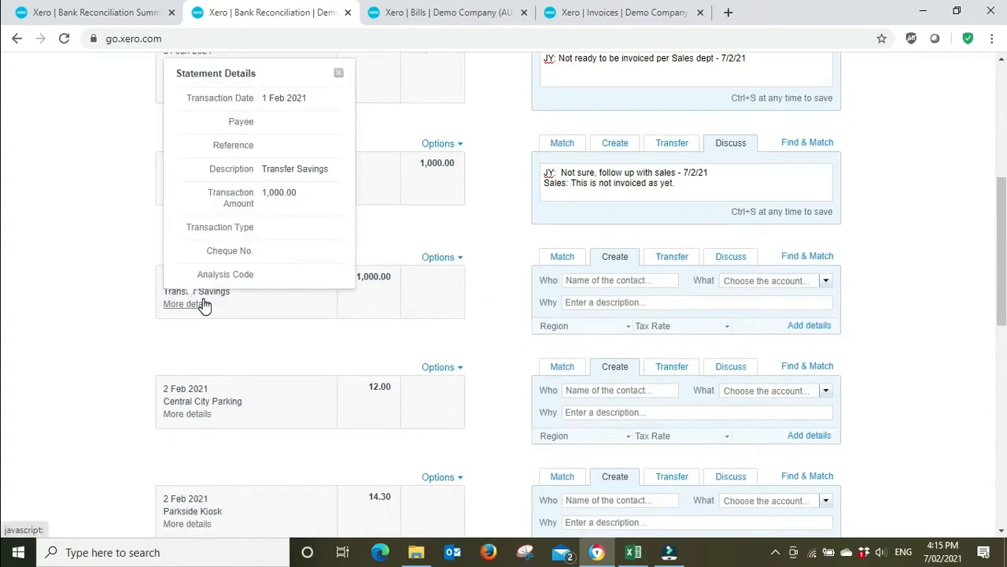
{"action": "left_click", "coordinate": [338, 75]}
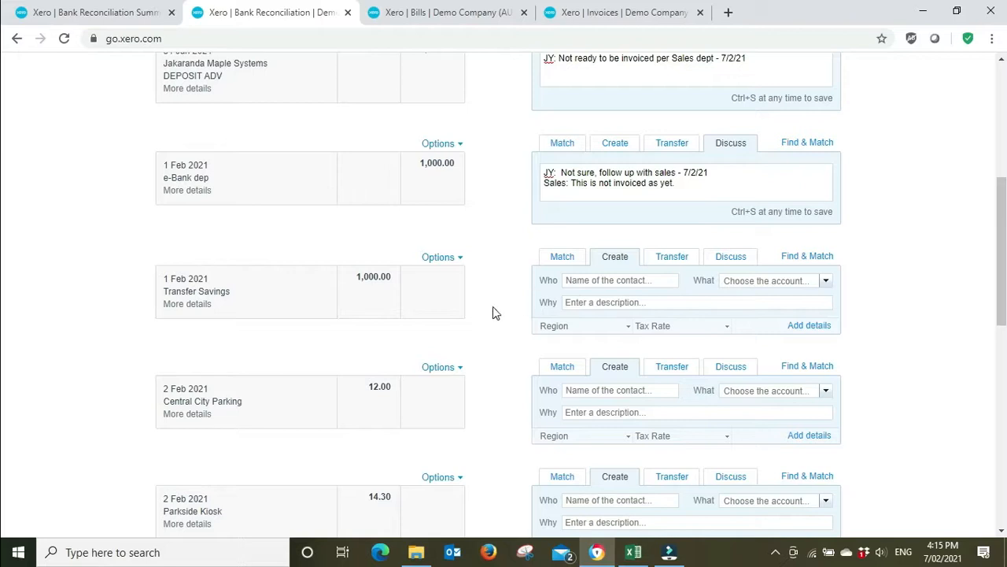
{"action": "right_click", "coordinate": [279, 10]}
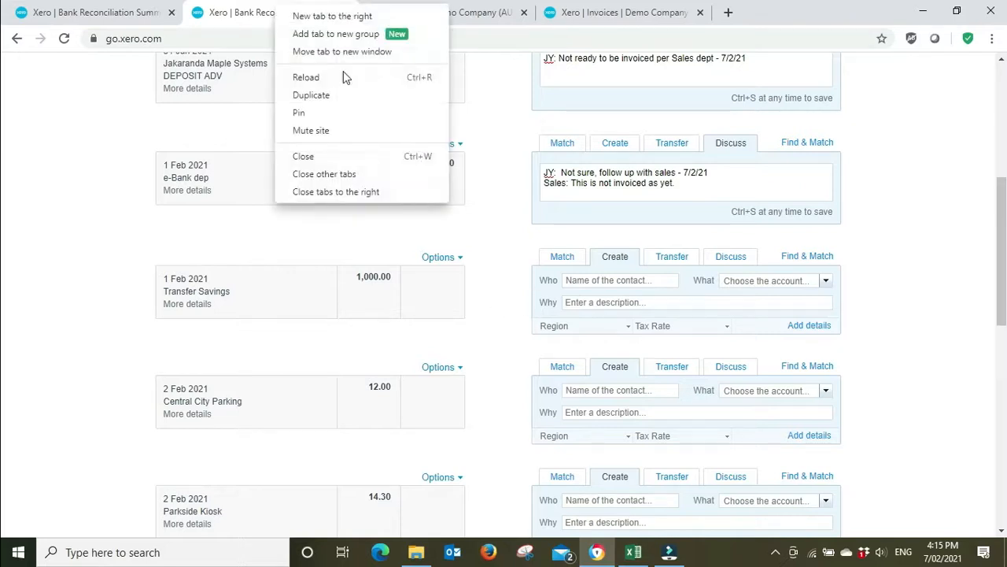
{"action": "left_click", "coordinate": [348, 94]}
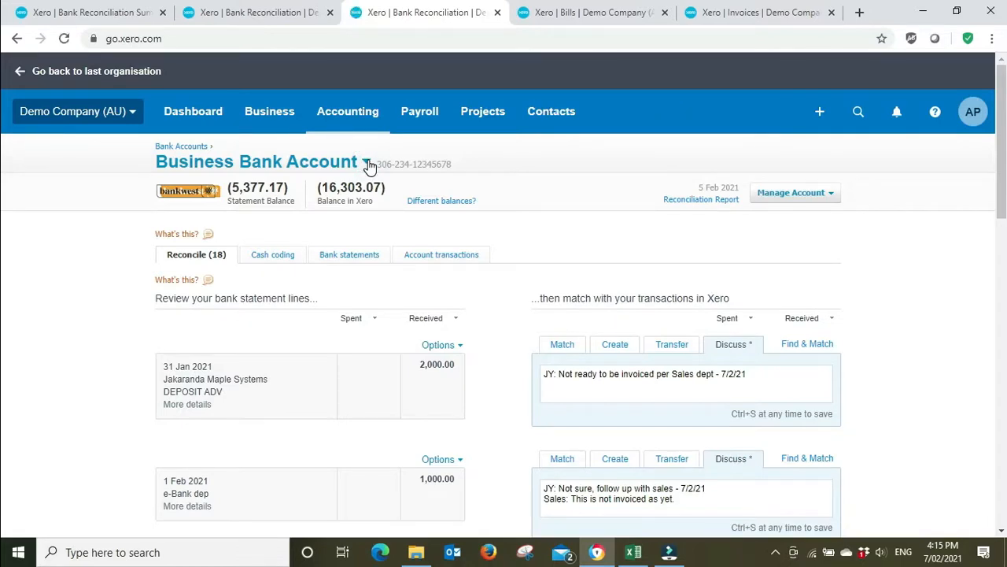
{"action": "left_click", "coordinate": [367, 162]}
{"action": "left_click", "coordinate": [241, 164]}
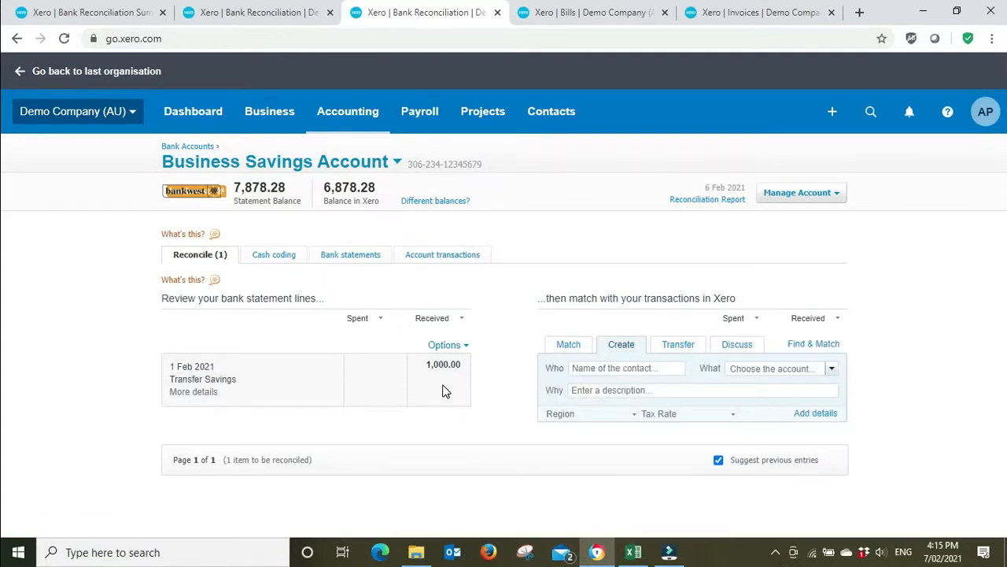
Return to the Business Bank Account and reconcile the 1,000.00 Transfer Savings payment as a transfer to the Business Savings Account.
{"action": "left_click", "coordinate": [270, 12]}
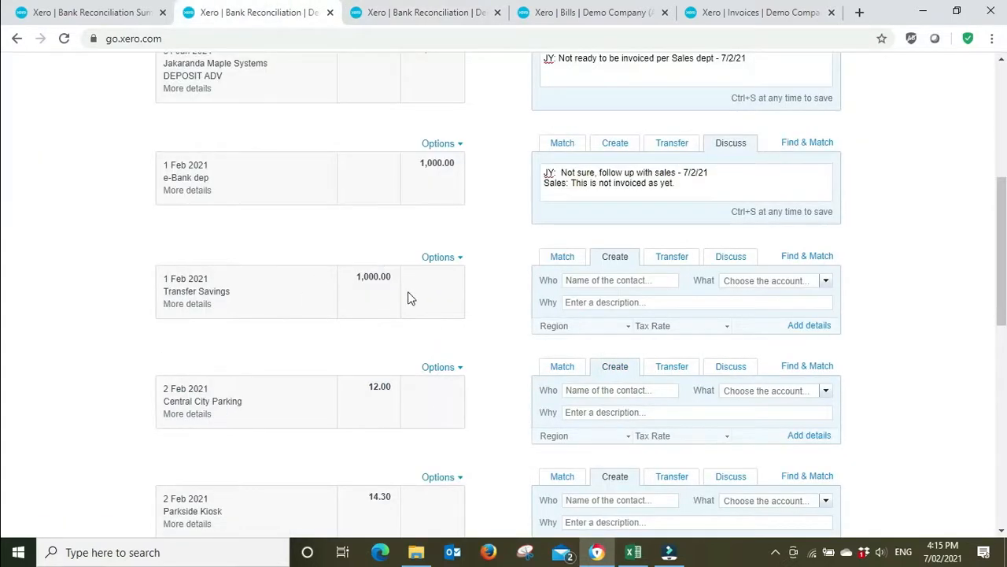
{"action": "scroll", "coordinate": [409, 297], "scroll_direction": "up", "scroll_amount": 4}
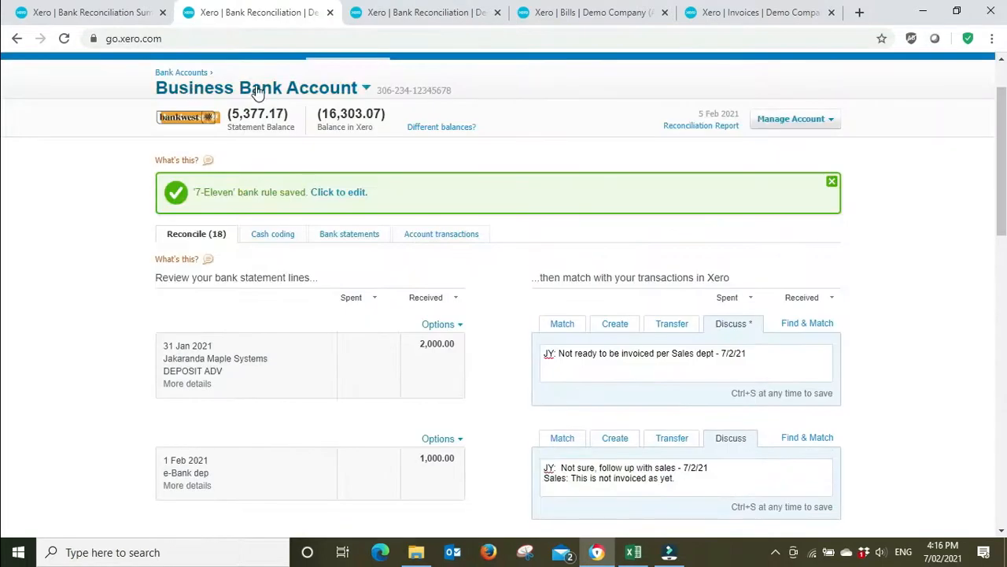
{"action": "left_click", "coordinate": [823, 173]}
{"action": "scroll", "coordinate": [821, 173], "scroll_direction": "down", "scroll_amount": 3}
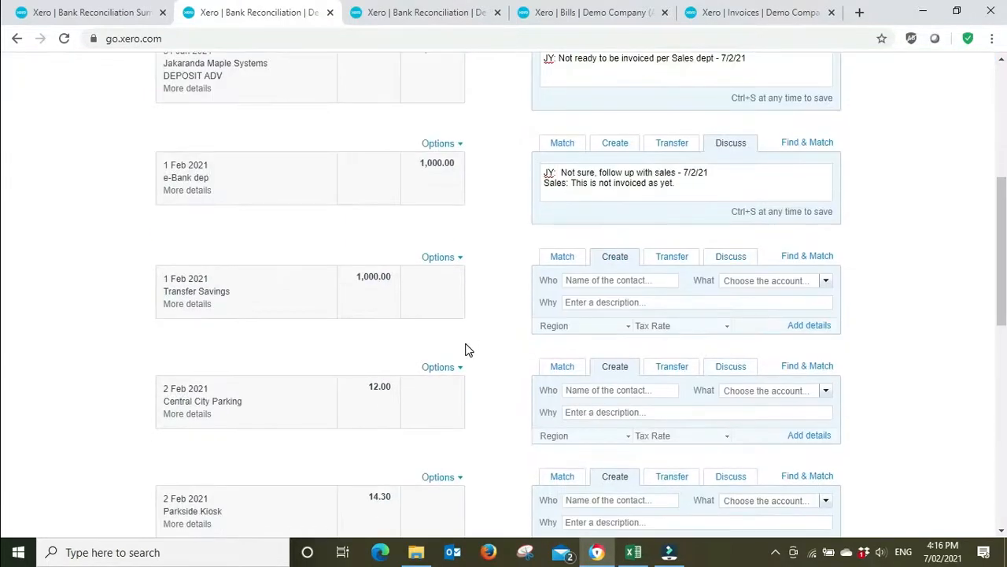
{"action": "left_click", "coordinate": [676, 258]}
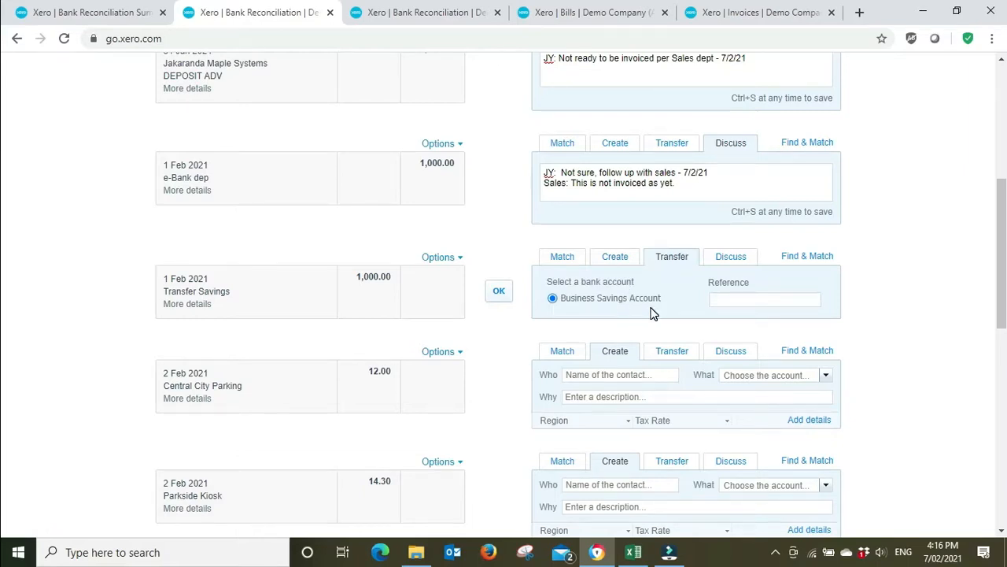
{"action": "left_click", "coordinate": [497, 291]}
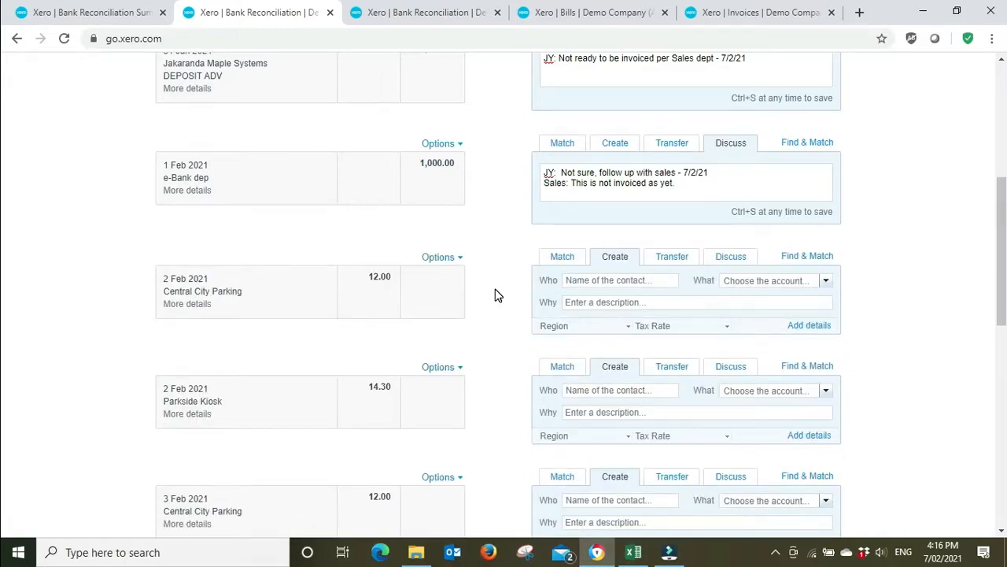
Refresh the Business Savings Account, reconcile its 1,000.00 receipt with the matched bank transfer, and close that tab.
{"action": "left_click", "coordinate": [428, 20]}
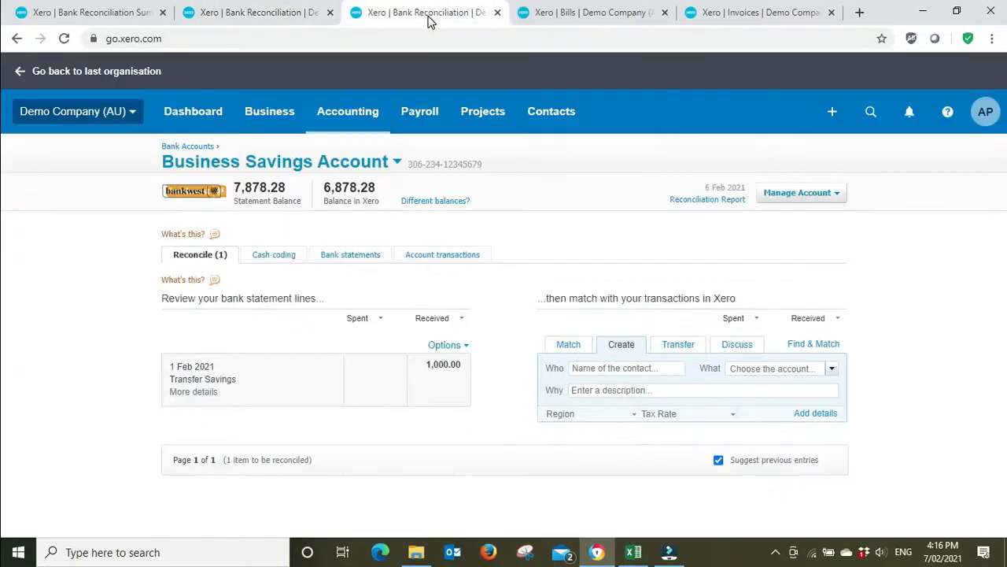
{"action": "left_click", "coordinate": [678, 346]}
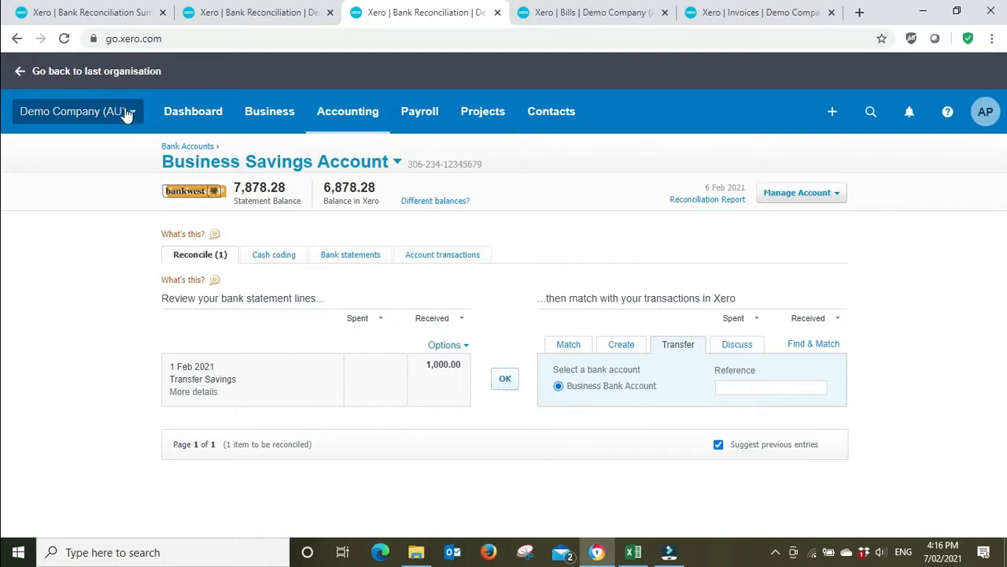
{"action": "left_click", "coordinate": [64, 38]}
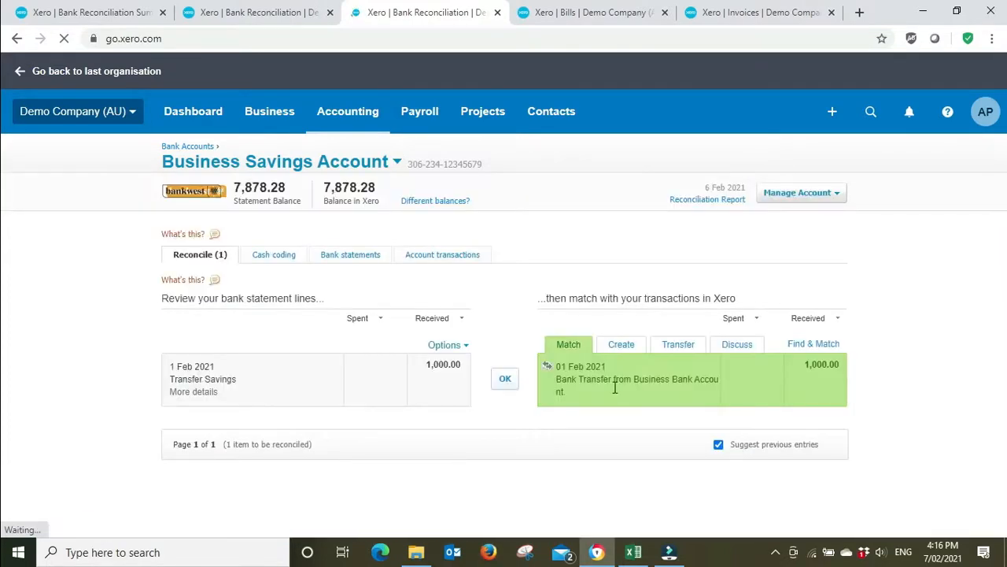
{"action": "left_click", "coordinate": [504, 380]}
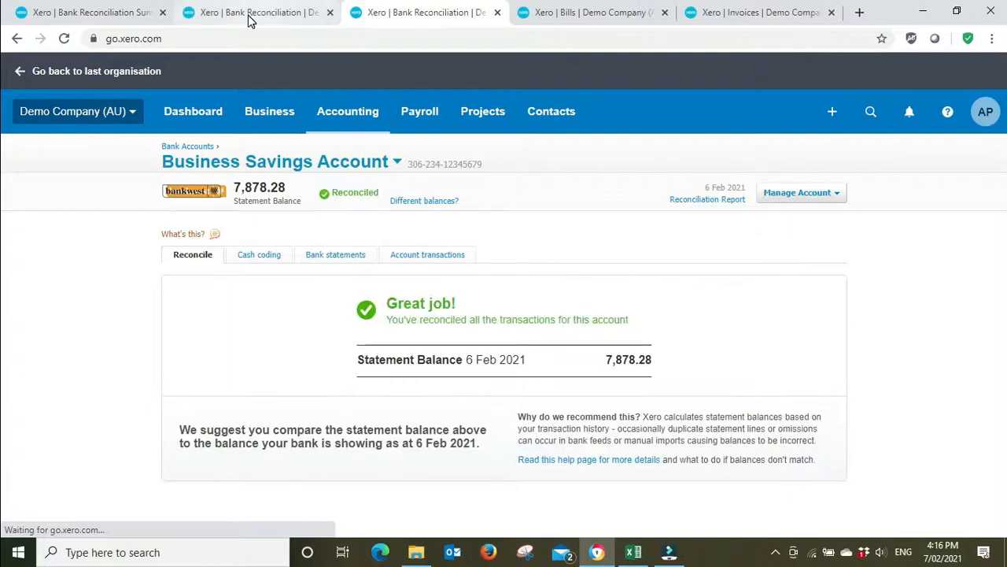
{"action": "left_click", "coordinate": [498, 13]}
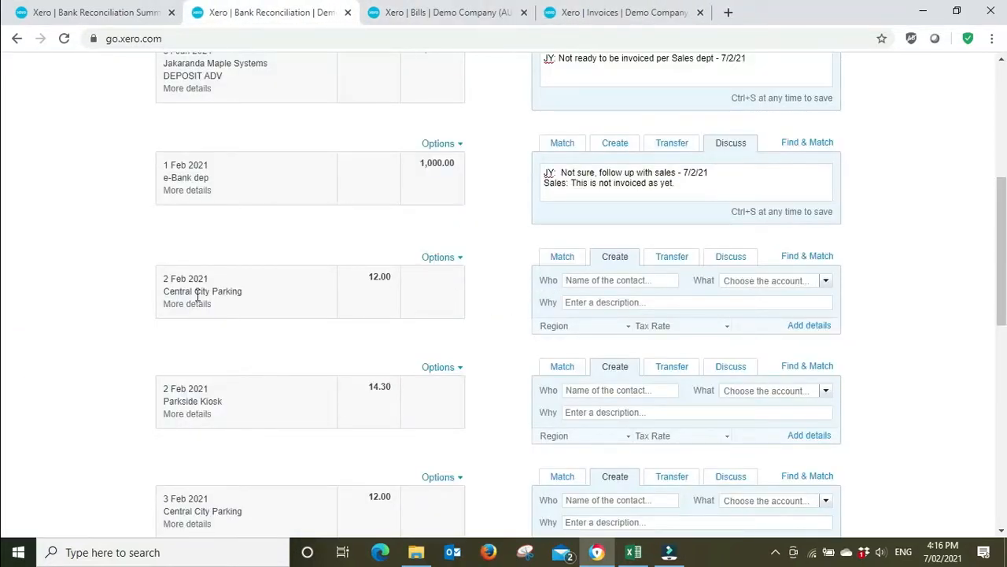
Code the 2 Feb Central City Parking payment to contact Misc, account 491 - Parking & Tolls, with description "Parking", and reconcile it.
{"action": "left_click", "coordinate": [600, 260]}
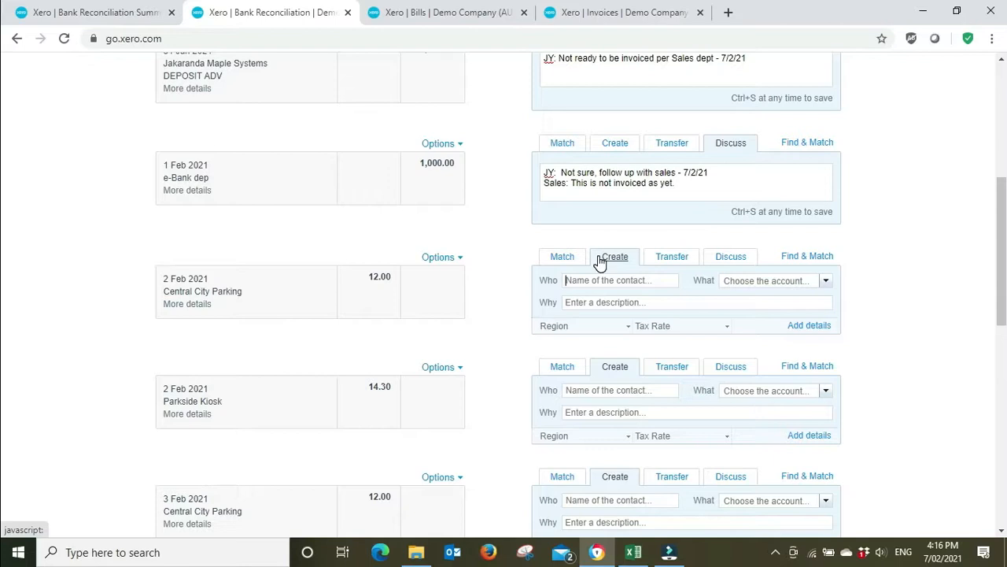
{"action": "type", "text": "misc"}
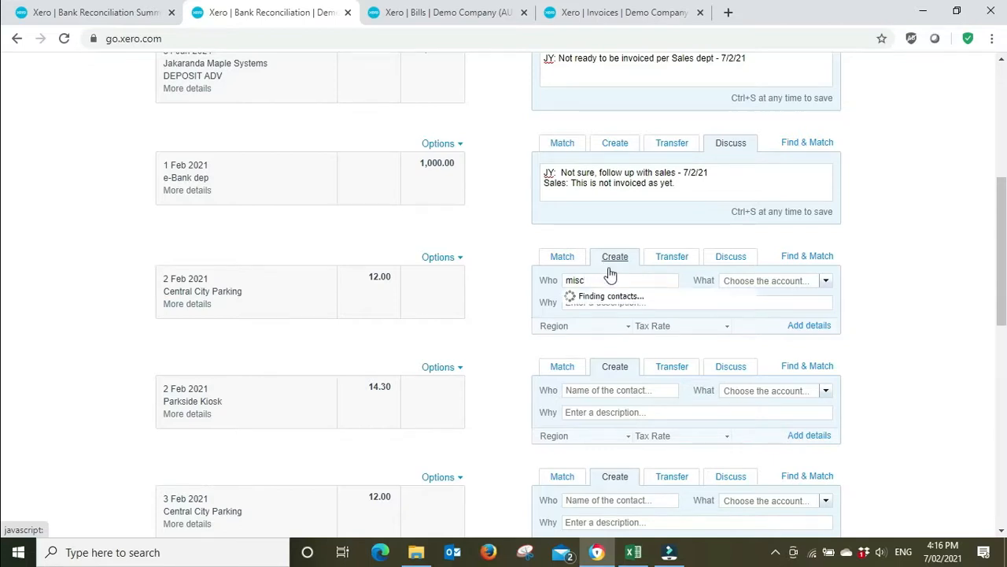
{"action": "left_click", "coordinate": [603, 301]}
{"action": "left_click", "coordinate": [745, 281]}
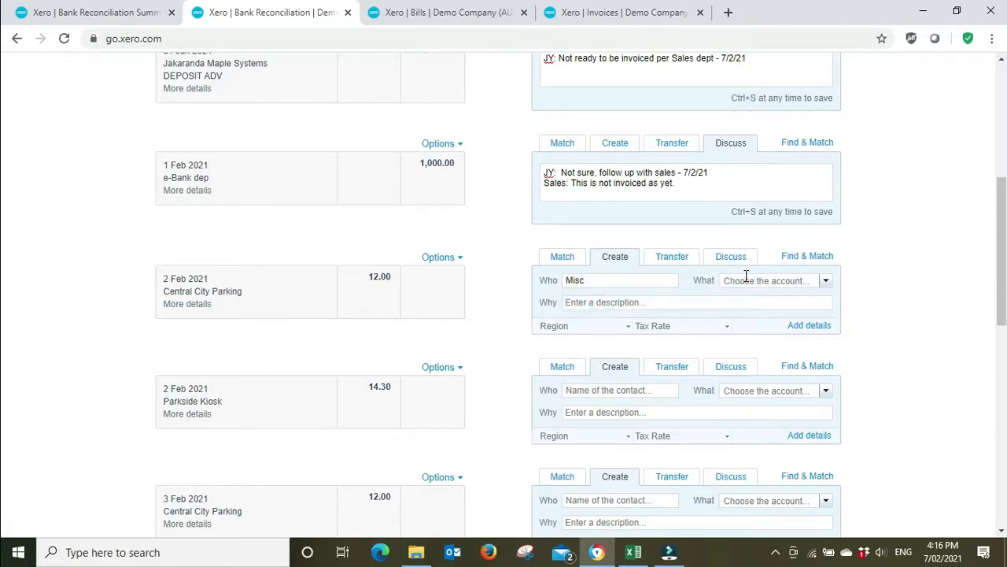
{"action": "type", "text": "park"}
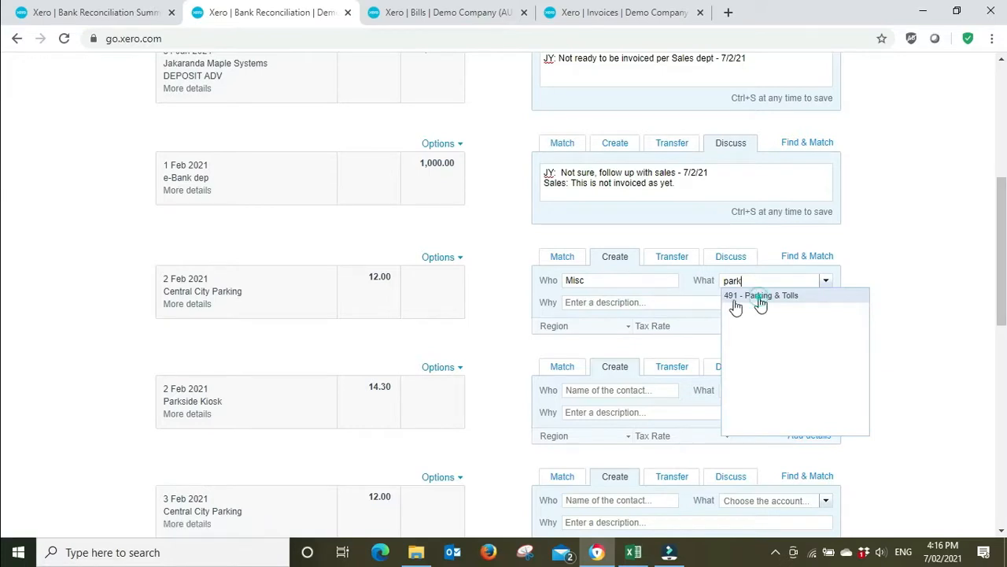
{"action": "left_click", "coordinate": [760, 297]}
{"action": "left_click", "coordinate": [663, 300]}
{"action": "type", "text": "Parking"}
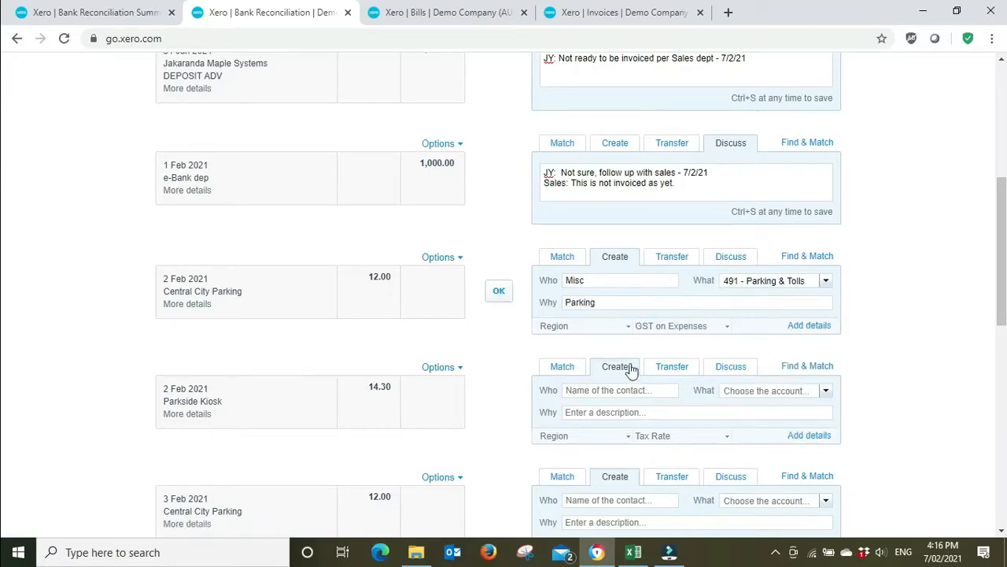
{"action": "left_click", "coordinate": [499, 293]}
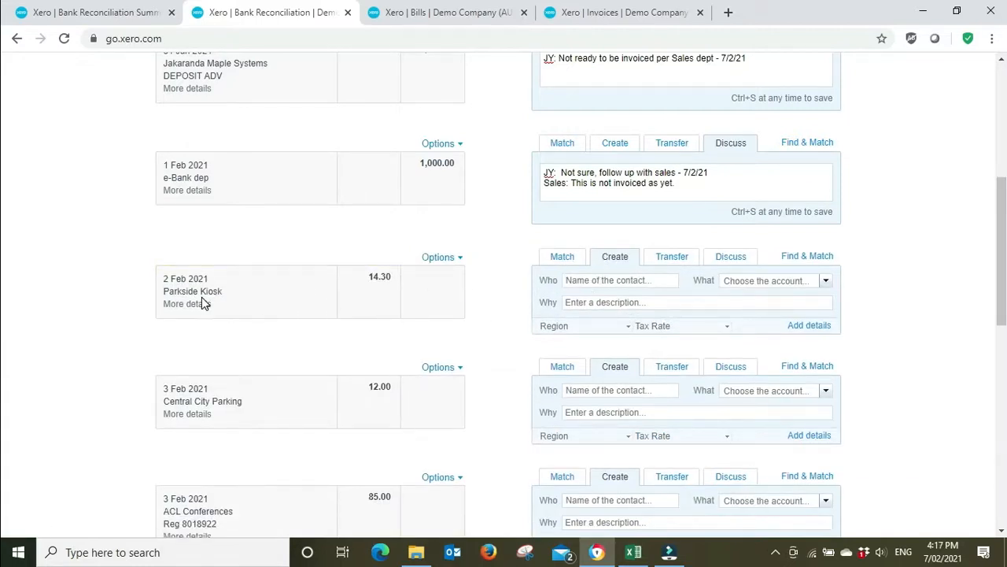
Code the 2 Feb Parkside Kiosk payment to contact Misc, account 490 - Staff Amenities, with tax rate GST on Expenses, and reconcile it.
{"action": "type", "text": "Misc"}
{"action": "left_click", "coordinate": [599, 300]}
{"action": "left_click", "coordinate": [806, 280]}
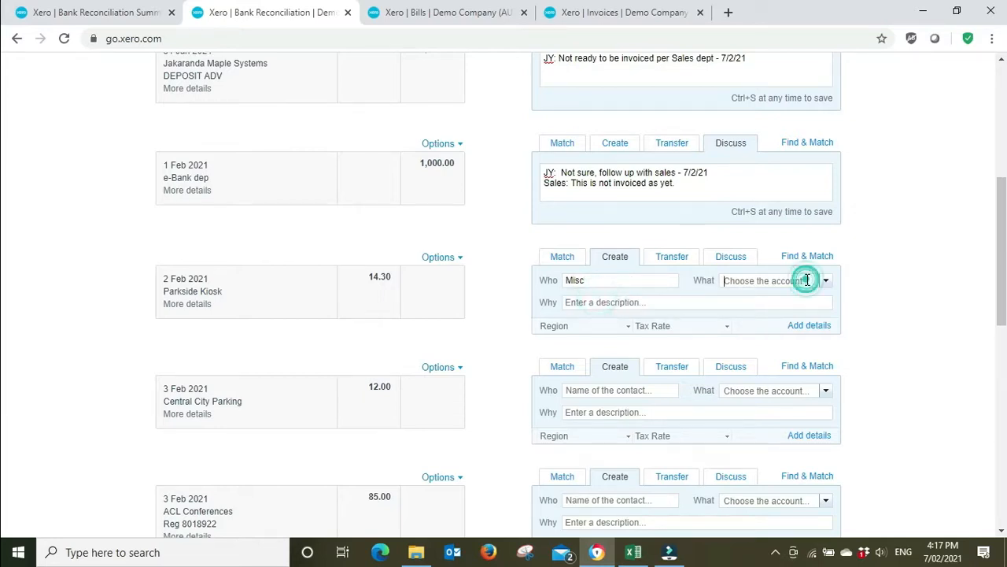
{"action": "type", "text": "ame"}
{"action": "left_click", "coordinate": [773, 300]}
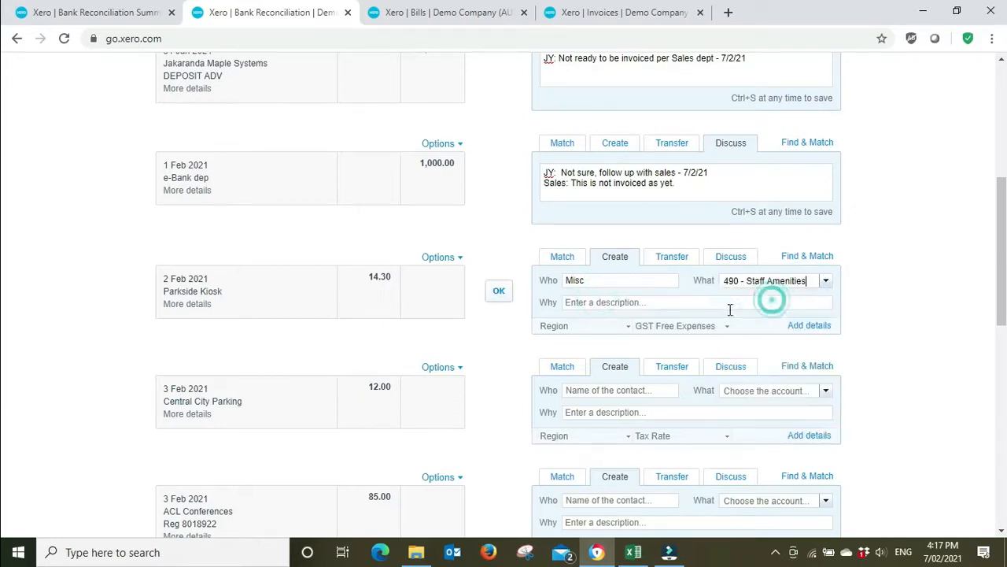
{"action": "left_click", "coordinate": [712, 325]}
{"action": "left_click", "coordinate": [688, 385]}
{"action": "left_click", "coordinate": [499, 290]}
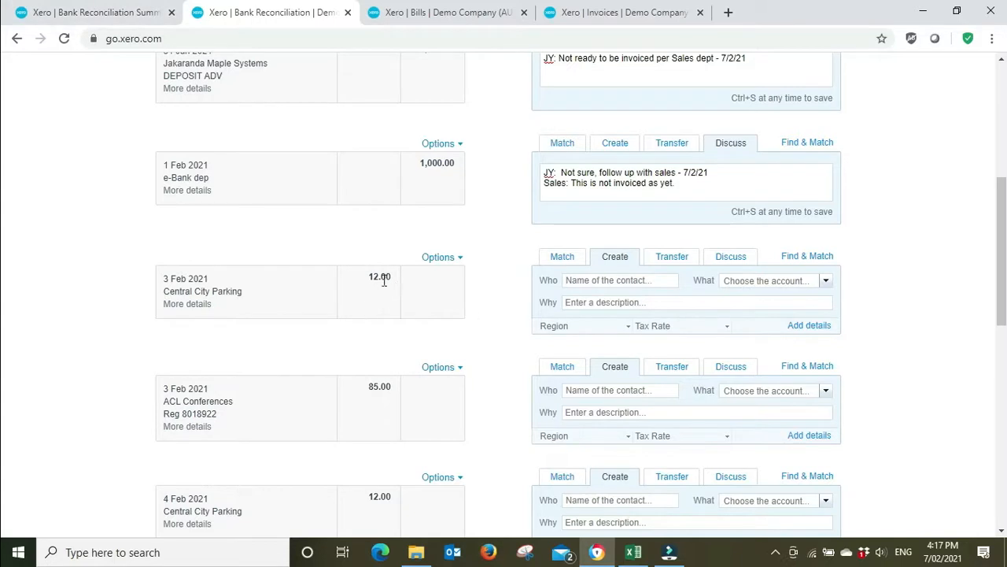
Refresh the reconciliation page and reconcile the 3 Feb Central City Parking payment with its suggested Parking & Tolls coding.
{"action": "left_click", "coordinate": [66, 39]}
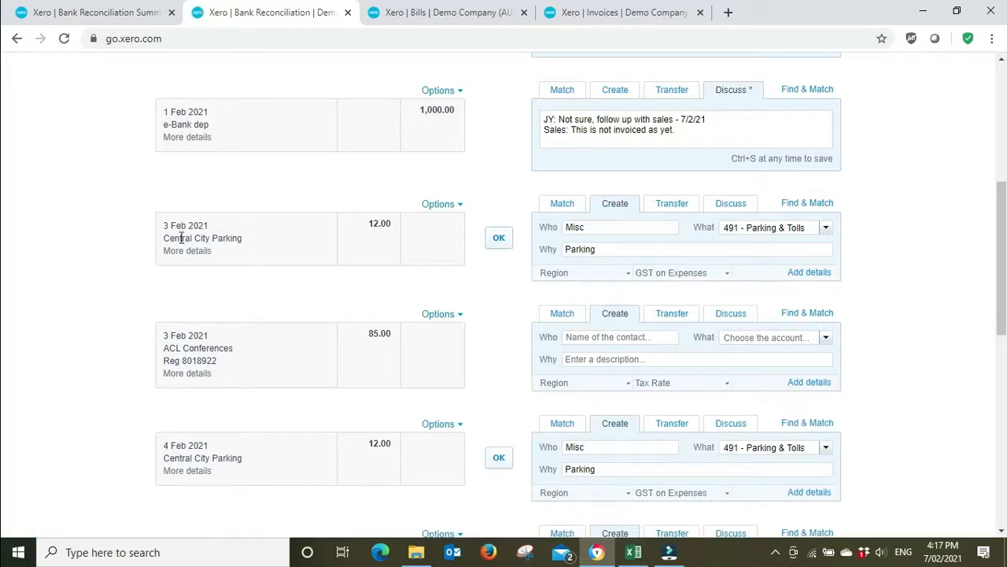
{"action": "left_click", "coordinate": [508, 240]}
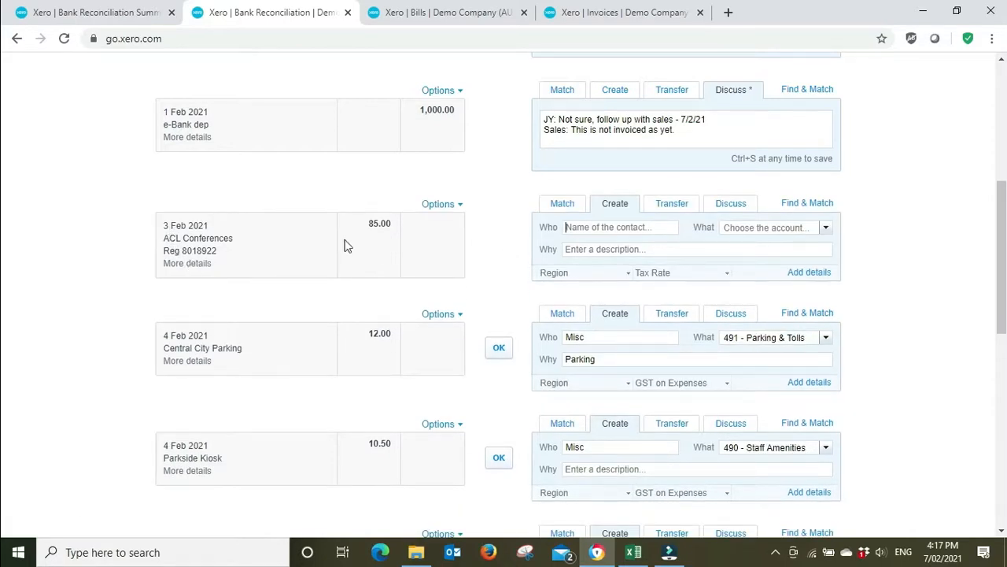
Enter ACL Conferences as a new contact for the 3 Feb 85.00 payment and search its accounts for "pr".
{"action": "type", "text": "ACL Conferences"}
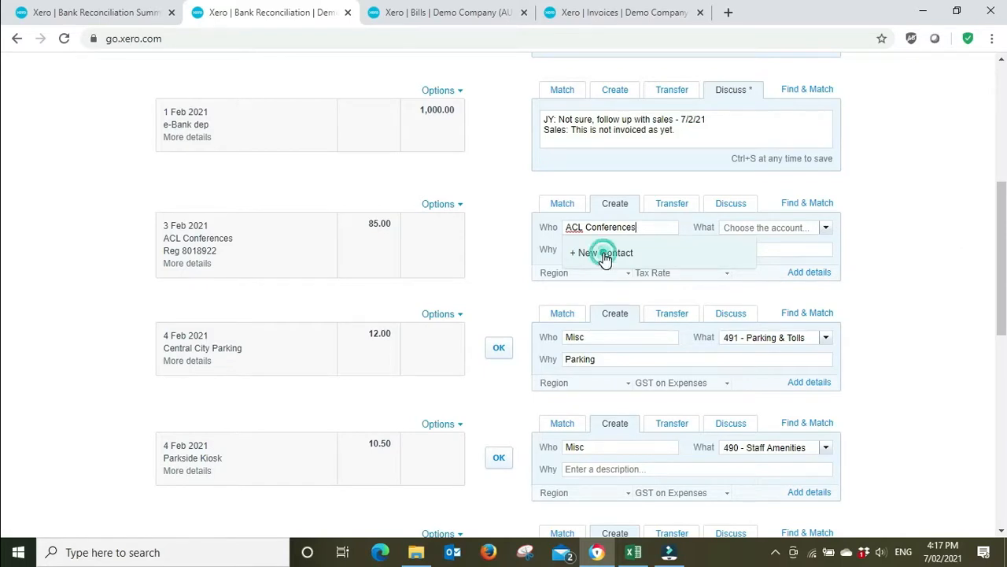
{"action": "left_click", "coordinate": [605, 257]}
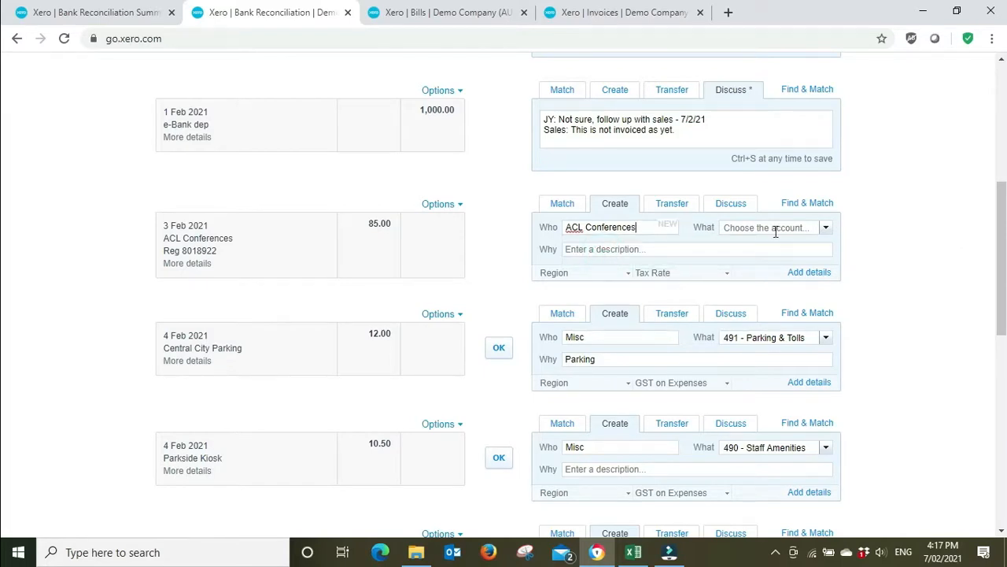
{"action": "left_click", "coordinate": [775, 232]}
{"action": "type", "text": "pres"}
{"action": "key", "text": "BackSpace"}
{"action": "key", "text": "BackSpace"}
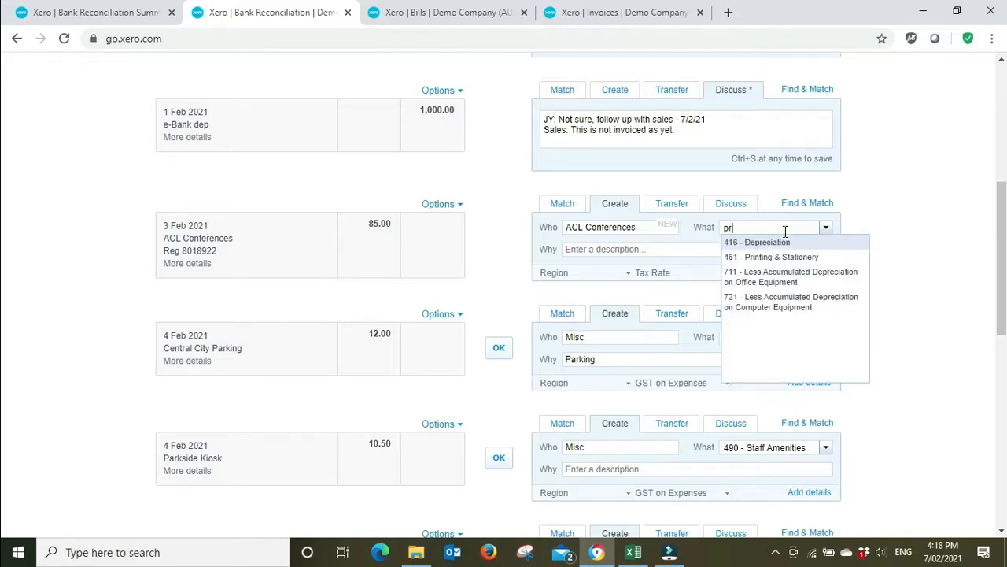
Look through the account choices for the ACL Conferences payment, including searches for "prof" and "trai".
{"action": "left_click", "coordinate": [826, 227]}
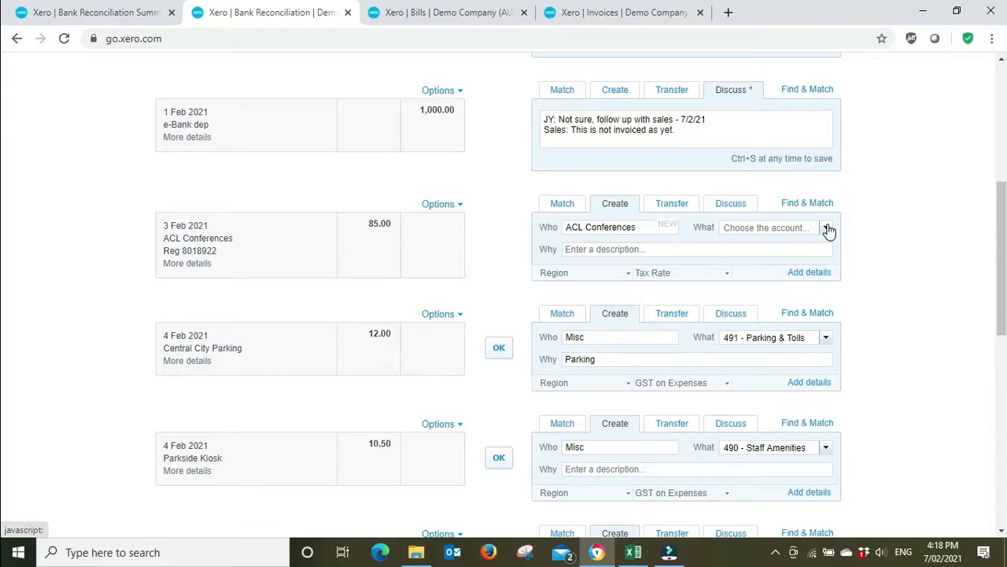
{"action": "left_click", "coordinate": [828, 228]}
{"action": "scroll", "coordinate": [841, 303], "scroll_direction": "down", "scroll_amount": 2}
{"action": "scroll", "coordinate": [841, 299], "scroll_direction": "up", "scroll_amount": 2}
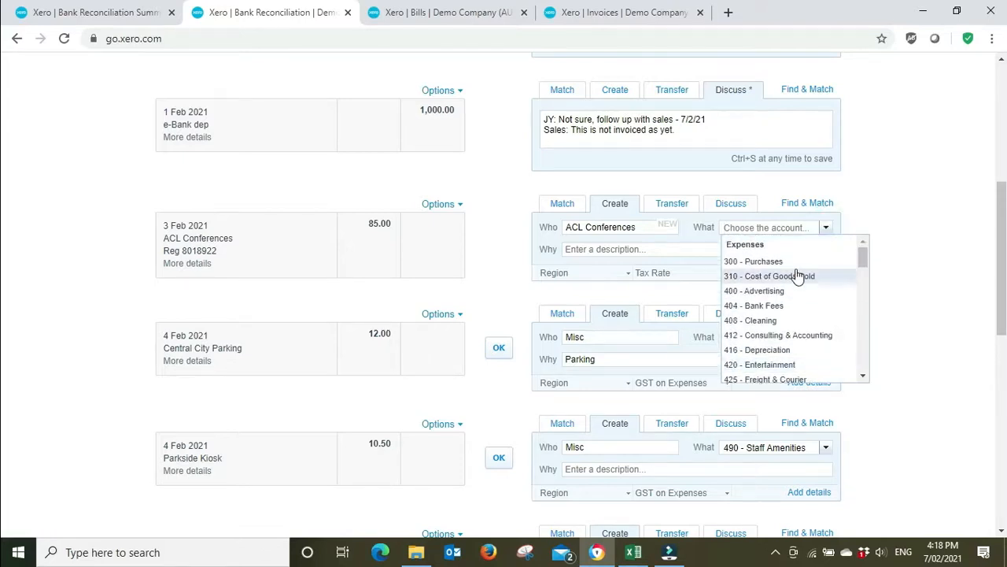
{"action": "left_click", "coordinate": [864, 376]}
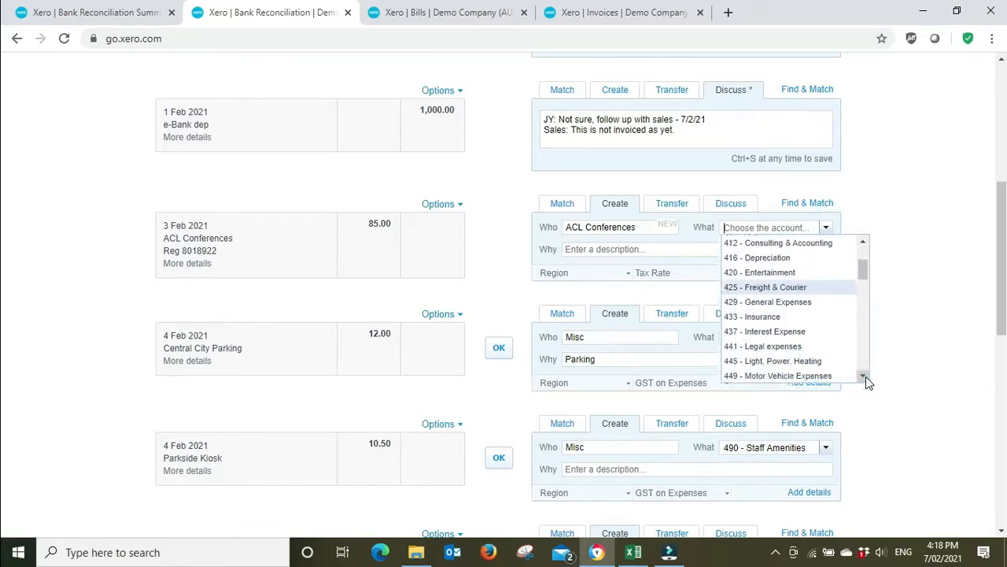
{"action": "left_click", "coordinate": [959, 283]}
{"action": "left_click", "coordinate": [775, 227]}
{"action": "type", "text": "preo"}
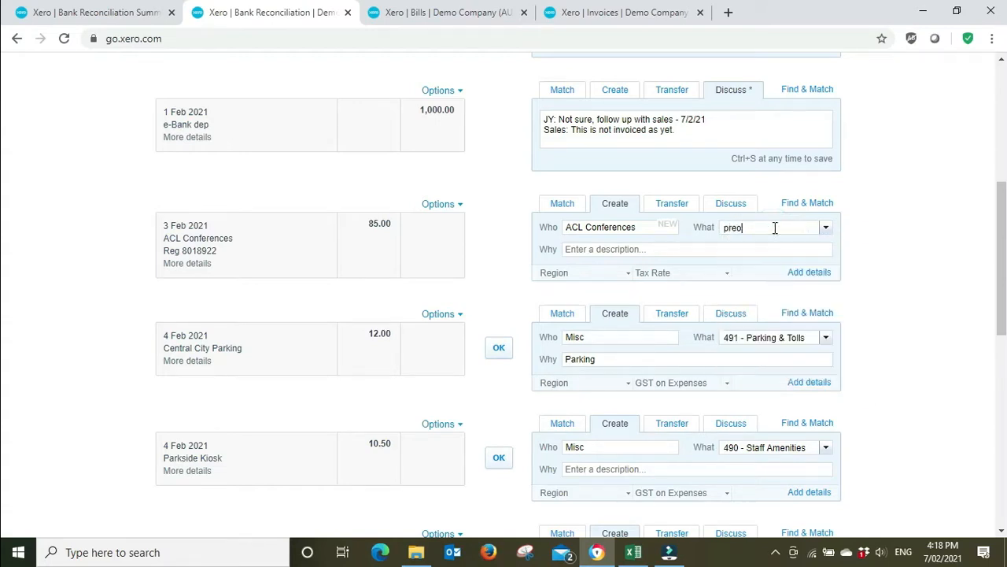
{"action": "type", "text": "f"}
{"action": "key", "text": "BackSpace"}
{"action": "key", "text": "BackSpace"}
{"action": "key", "text": "BackSpace"}
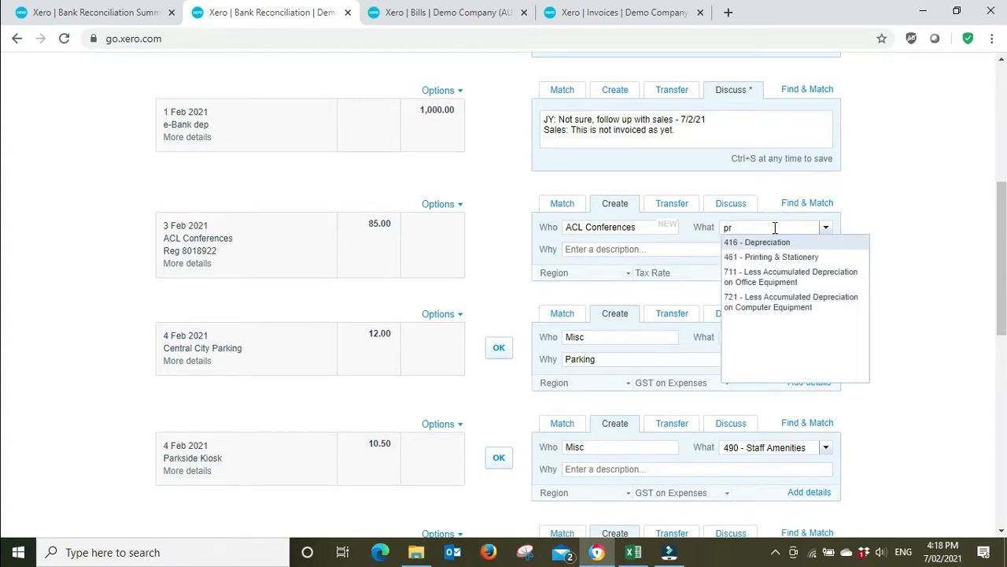
{"action": "type", "text": "of"}
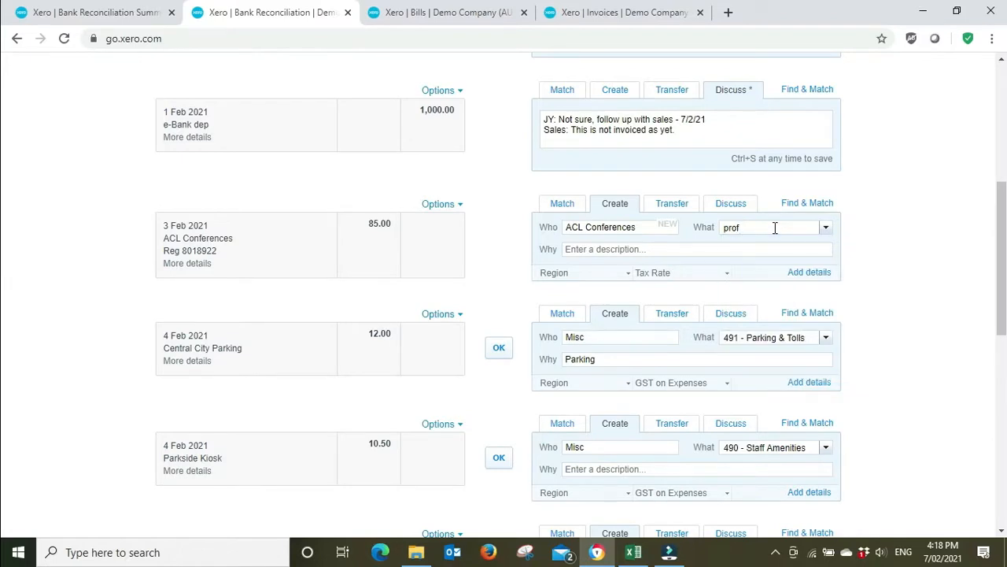
{"action": "key", "text": "BackSpace"}
{"action": "key", "text": "BackSpace"}
{"action": "key", "text": "BackSpace"}
{"action": "key", "text": "BackSpace"}
{"action": "type", "text": "trai"}
{"action": "key", "text": "BackSpace"}
{"action": "key", "text": "BackSpace"}
{"action": "key", "text": "BackSpace"}
{"action": "key", "text": "BackSpace"}
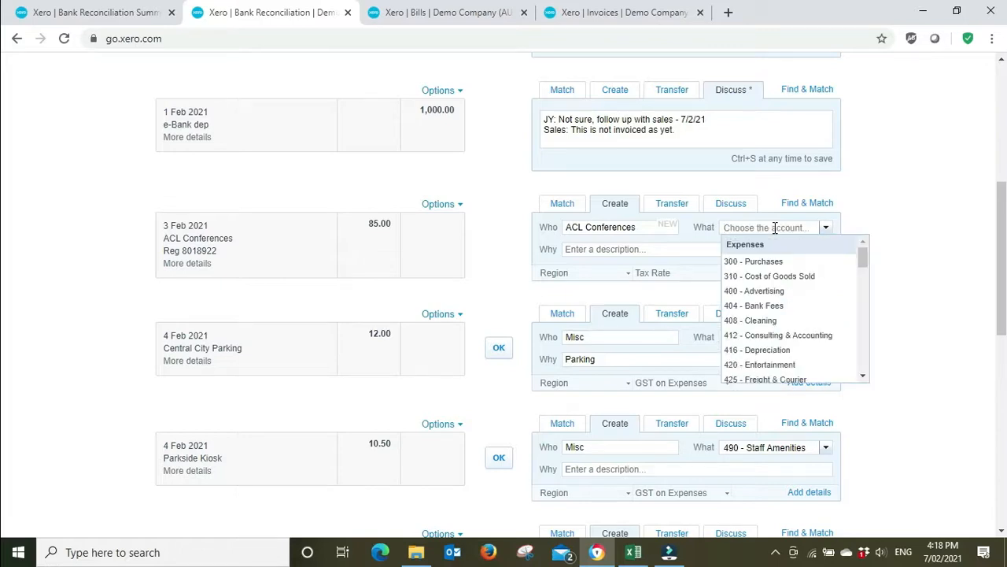
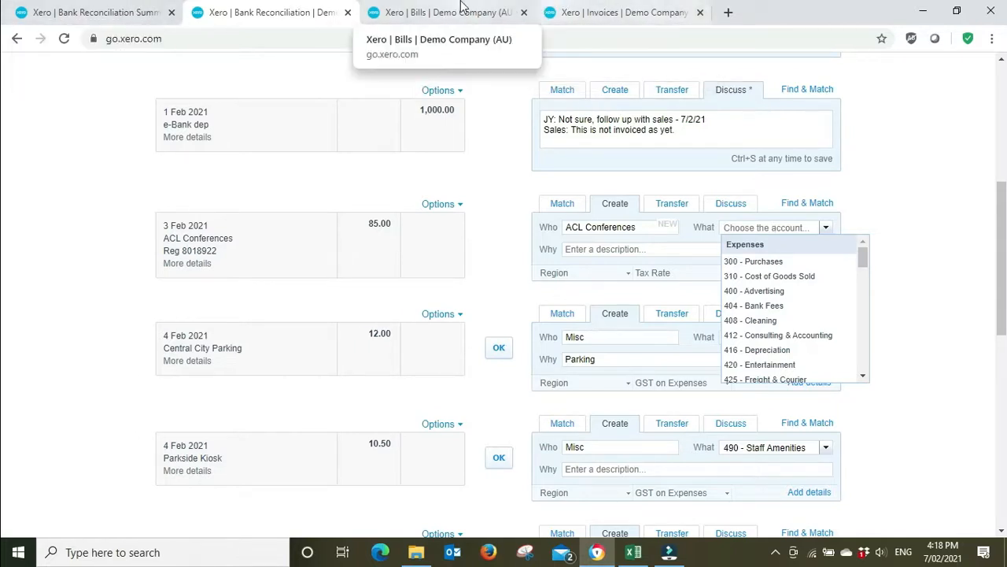
Open the chart of accounts in a duplicate of the reconciliation tab and show its expense accounts.
{"action": "right_click", "coordinate": [290, 9]}
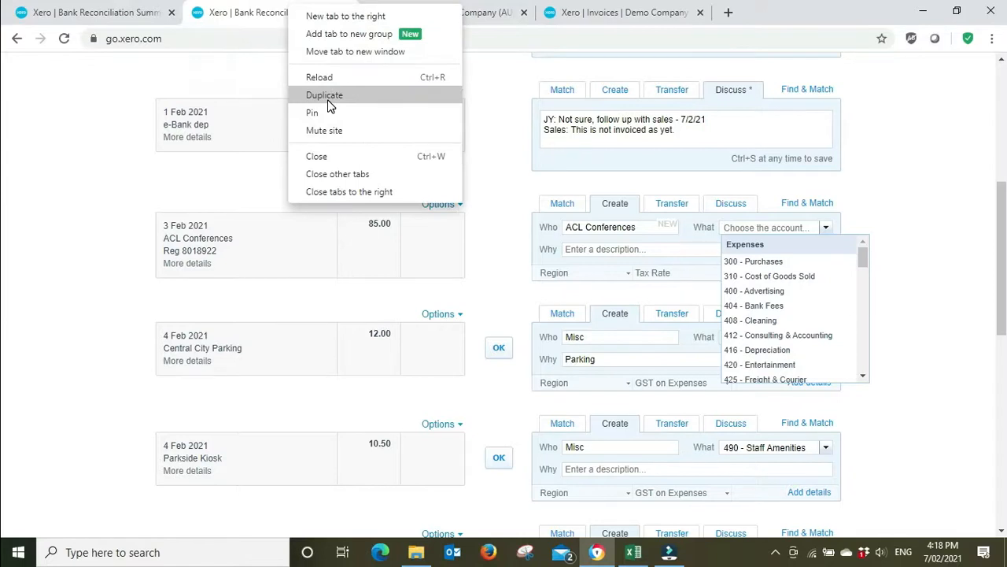
{"action": "left_click", "coordinate": [326, 96]}
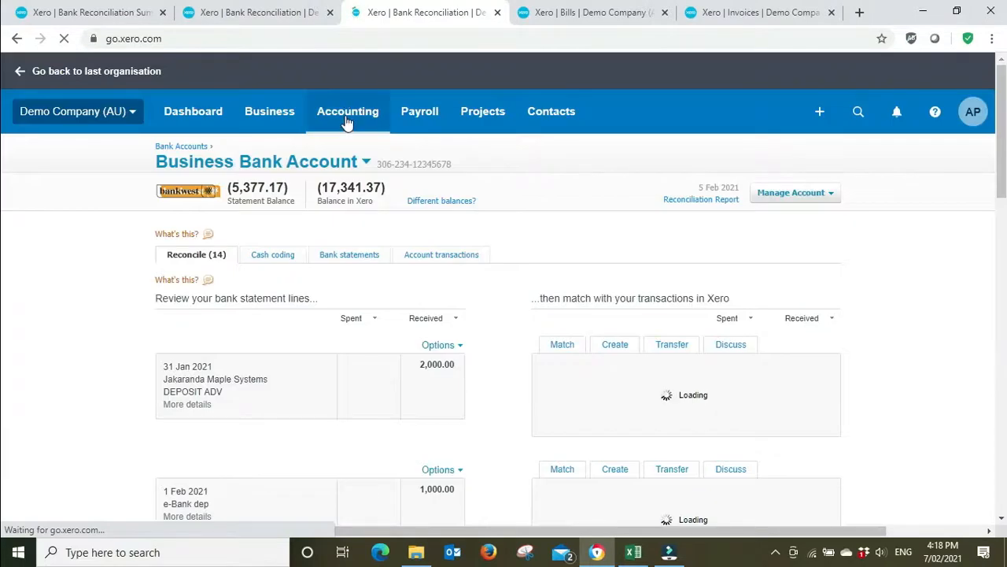
{"action": "left_click", "coordinate": [348, 119]}
{"action": "scroll", "coordinate": [378, 405], "scroll_direction": "down", "scroll_amount": 1}
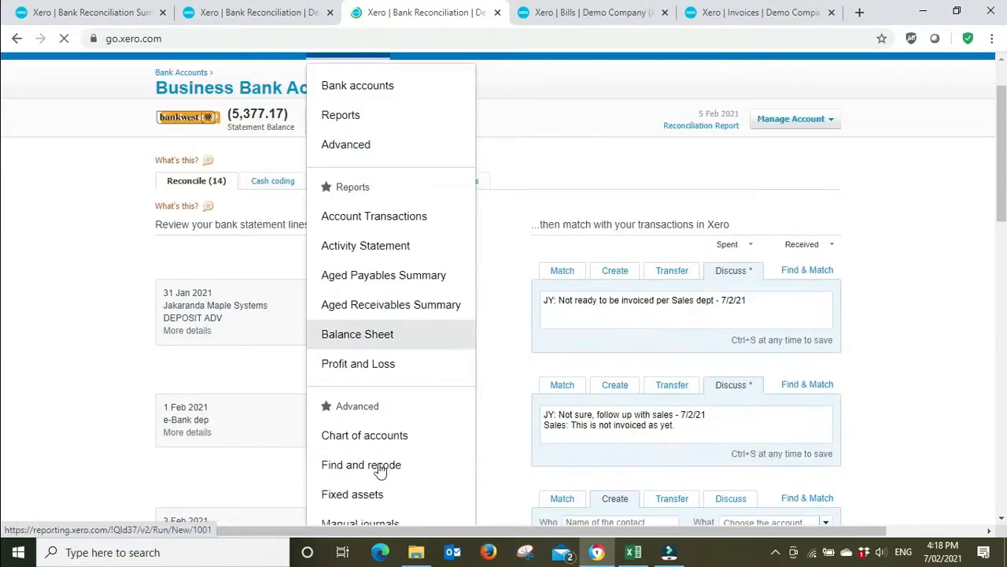
{"action": "left_click", "coordinate": [378, 437]}
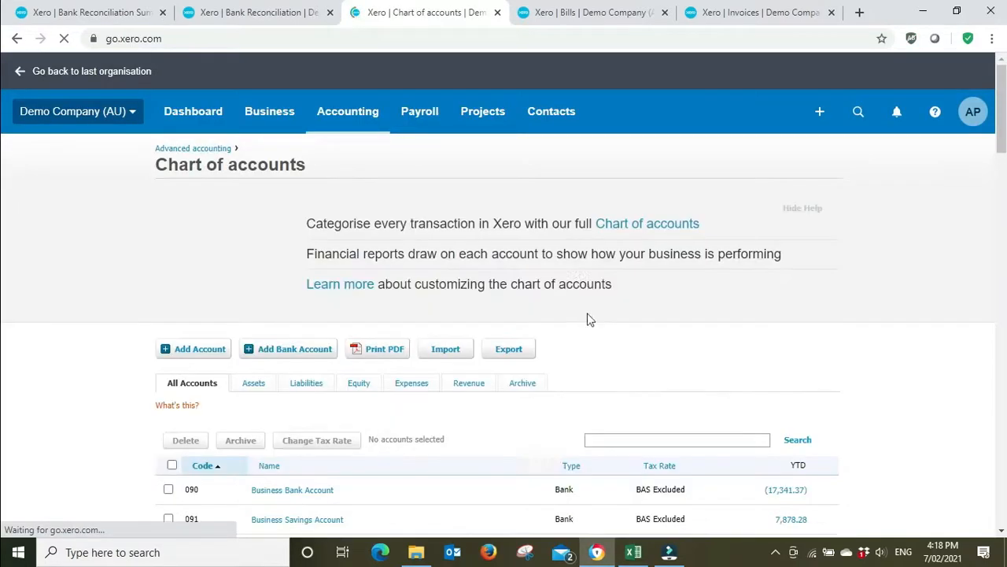
{"action": "scroll", "coordinate": [835, 353], "scroll_direction": "down", "scroll_amount": 3}
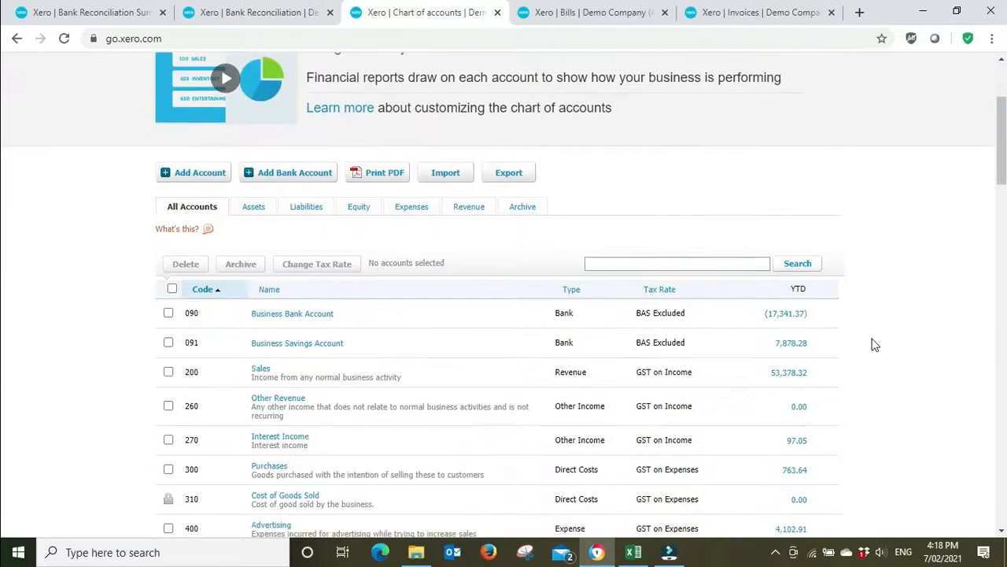
{"action": "left_click", "coordinate": [414, 166]}
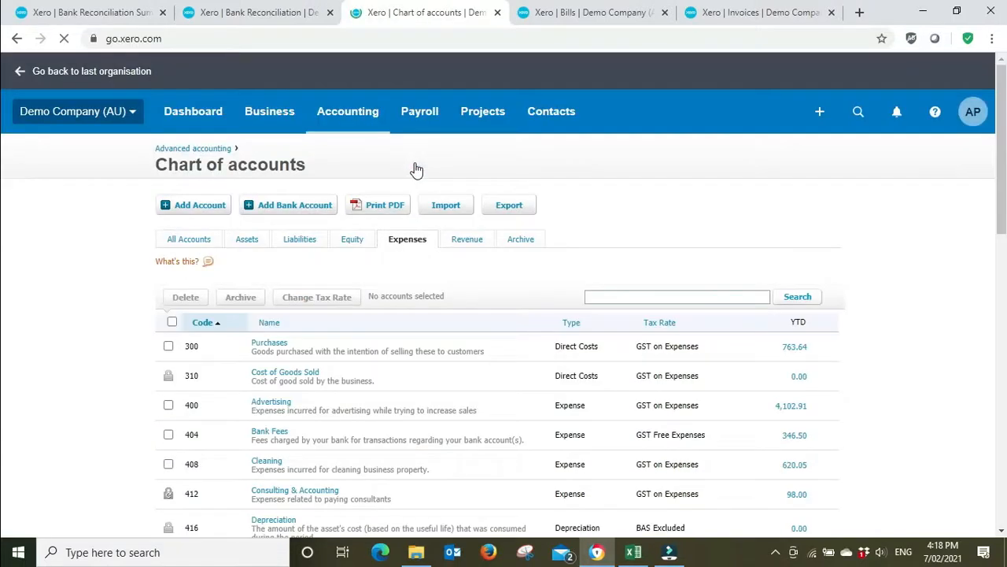
{"action": "scroll", "coordinate": [234, 415], "scroll_direction": "down", "scroll_amount": 3}
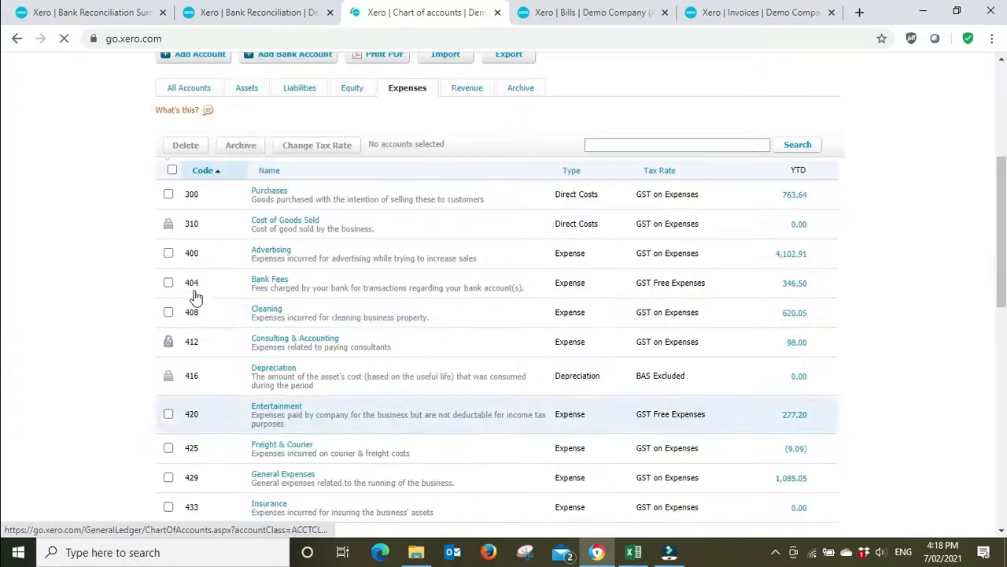
{"action": "scroll", "coordinate": [268, 200], "scroll_direction": "up", "scroll_amount": 1}
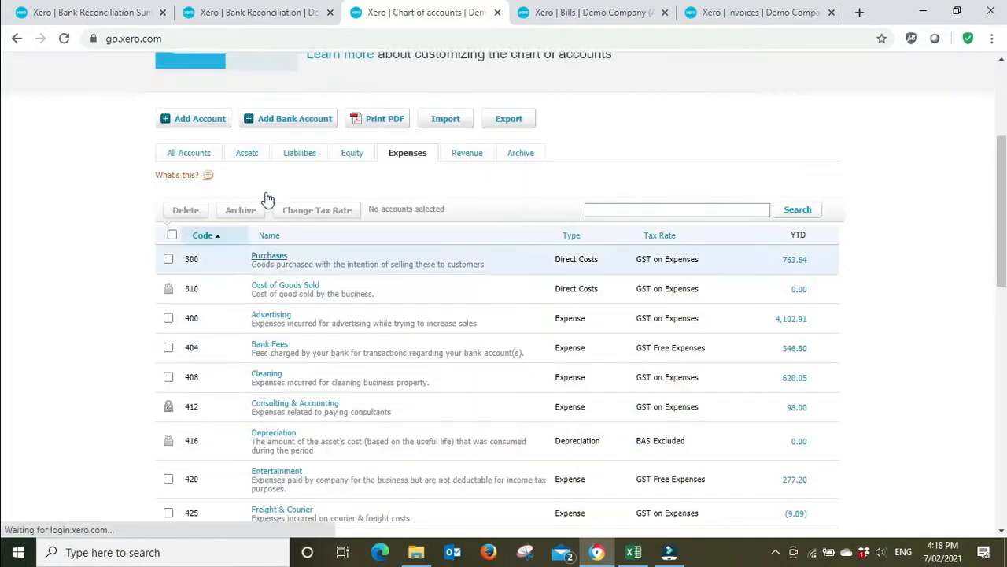
Start a new account of type Expense and enter 489 as its code.
{"action": "left_click", "coordinate": [195, 129]}
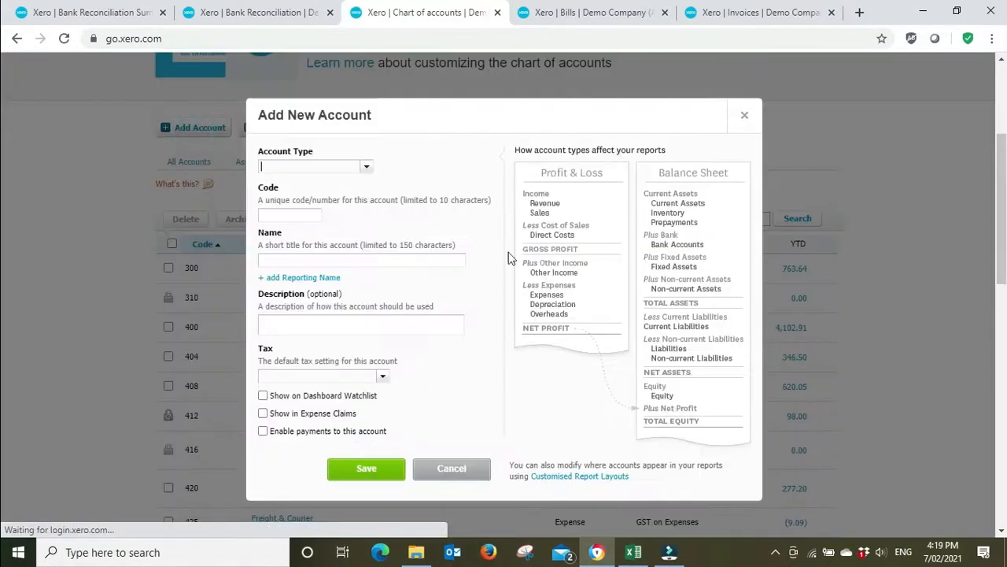
{"action": "left_click", "coordinate": [365, 167]}
{"action": "scroll", "coordinate": [368, 240], "scroll_direction": "down", "scroll_amount": 1}
{"action": "scroll", "coordinate": [368, 240], "scroll_direction": "down", "scroll_amount": 2}
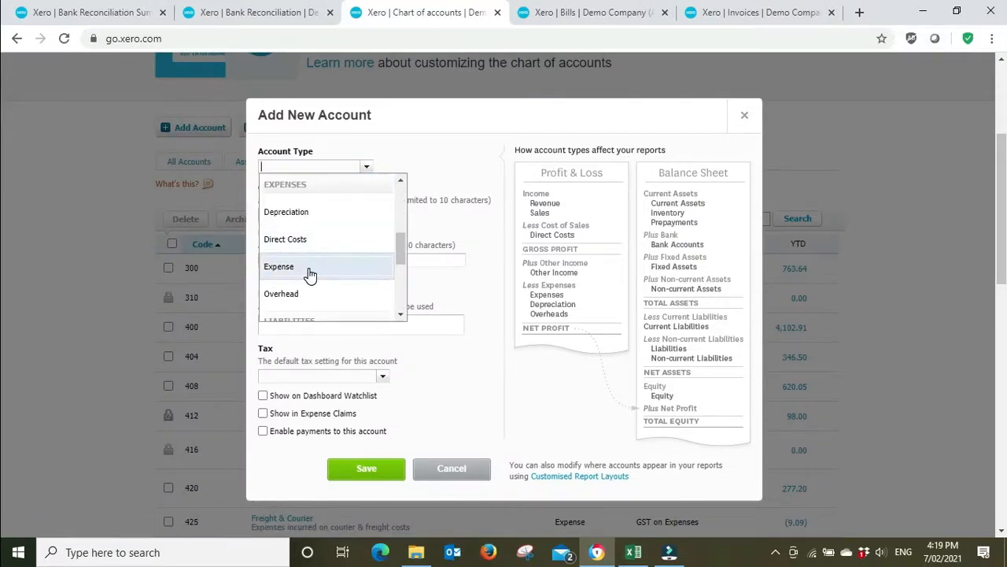
{"action": "left_click", "coordinate": [309, 269]}
{"action": "left_click", "coordinate": [302, 214]}
{"action": "type", "text": "489"}
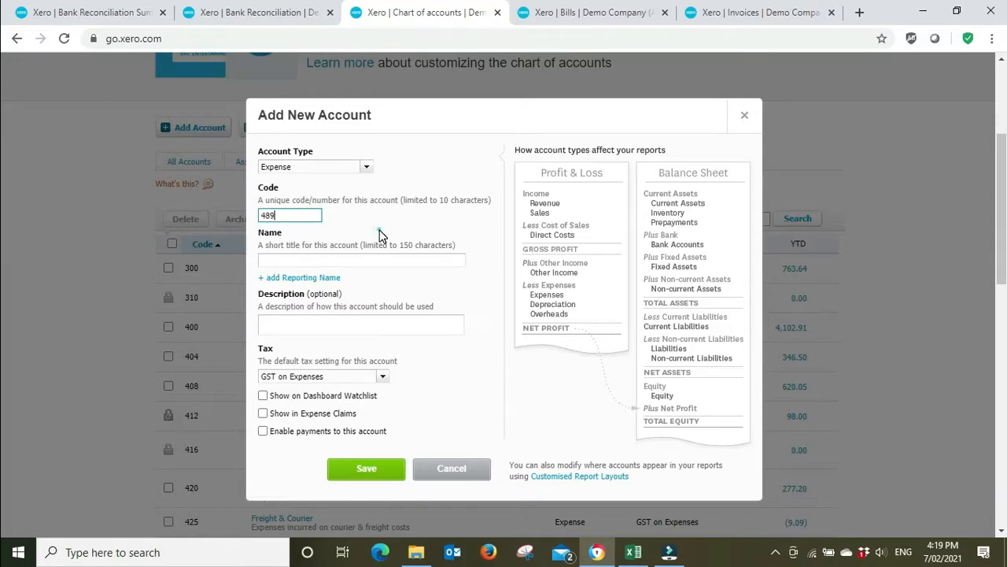
Try code 493 for the new expense account and replace it with code 496.
{"action": "left_click", "coordinate": [380, 229]}
{"action": "left_click", "coordinate": [301, 218]}
{"action": "key", "text": "BackSpace"}
{"action": "type", "text": "3"}
{"action": "left_click", "coordinate": [459, 216]}
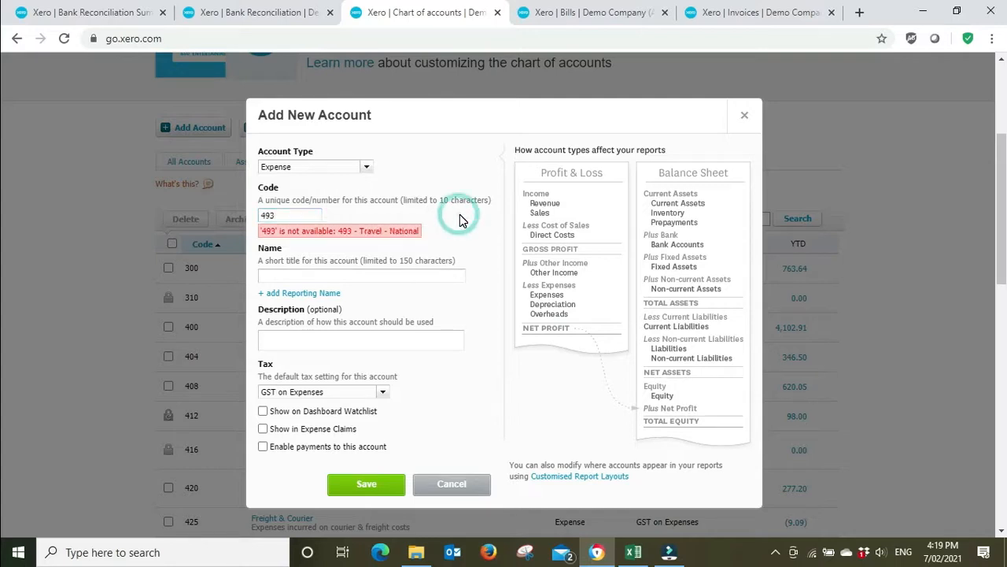
{"action": "left_click", "coordinate": [289, 215]}
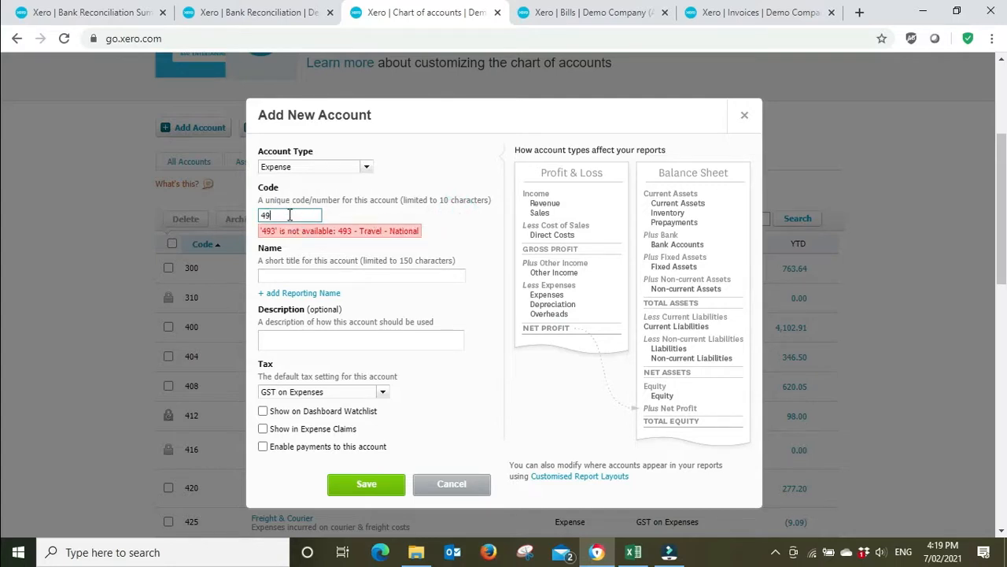
{"action": "type", "text": "6"}
{"action": "left_click", "coordinate": [453, 174]}
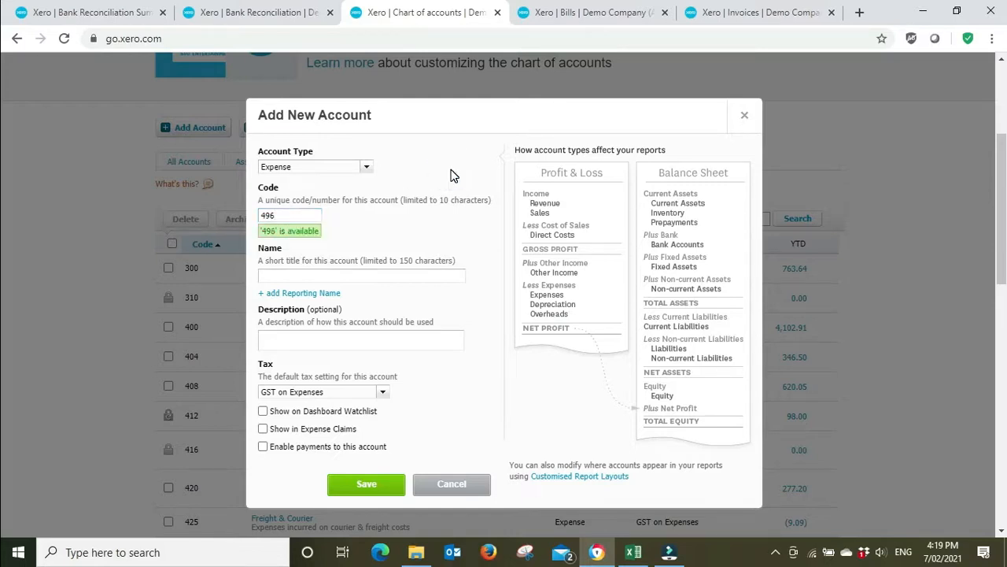
Name the new expense account Professional Development and save it with the default GST on Expenses tax.
{"action": "left_click", "coordinate": [355, 276]}
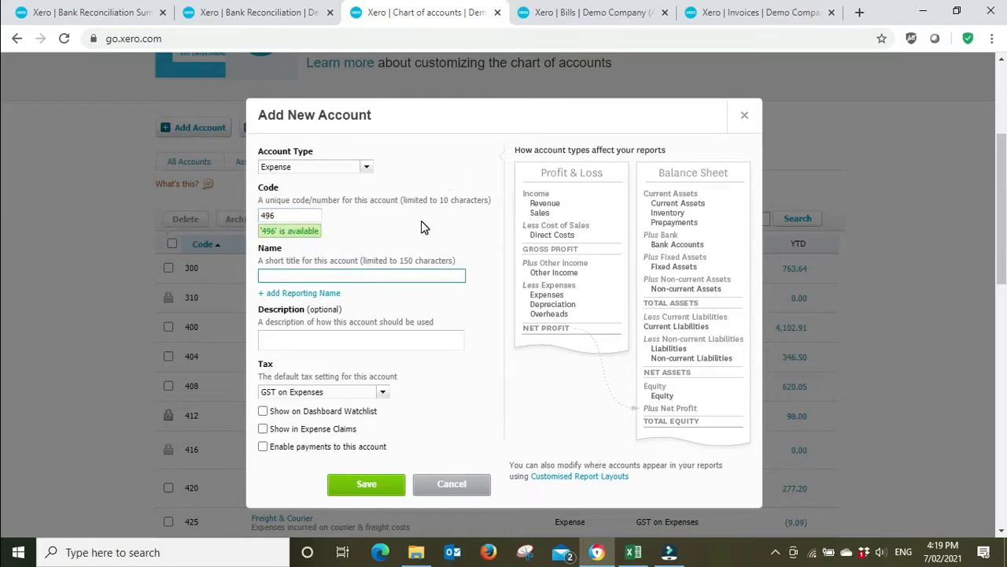
{"action": "type", "text": "Professional Development"}
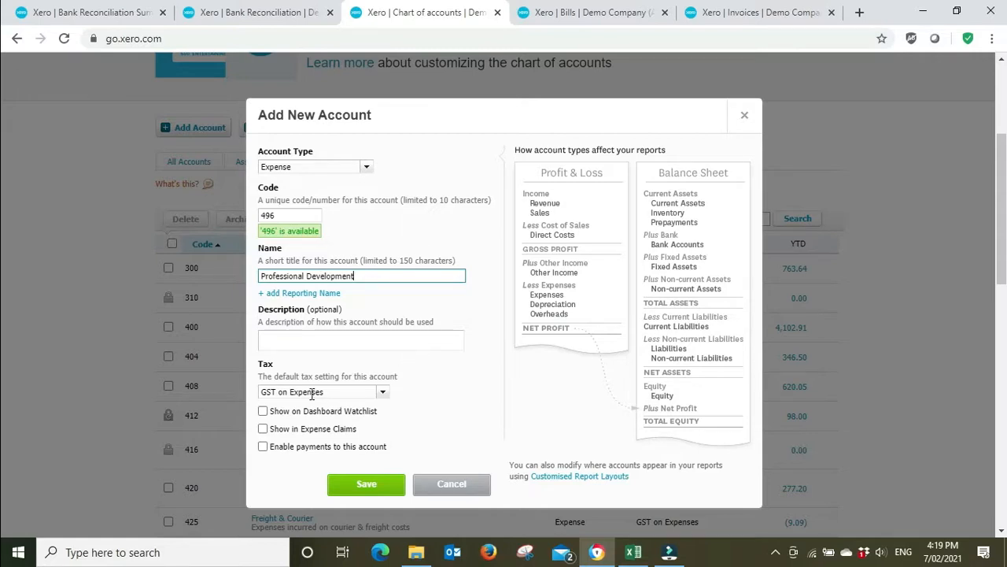
{"action": "left_click", "coordinate": [366, 483]}
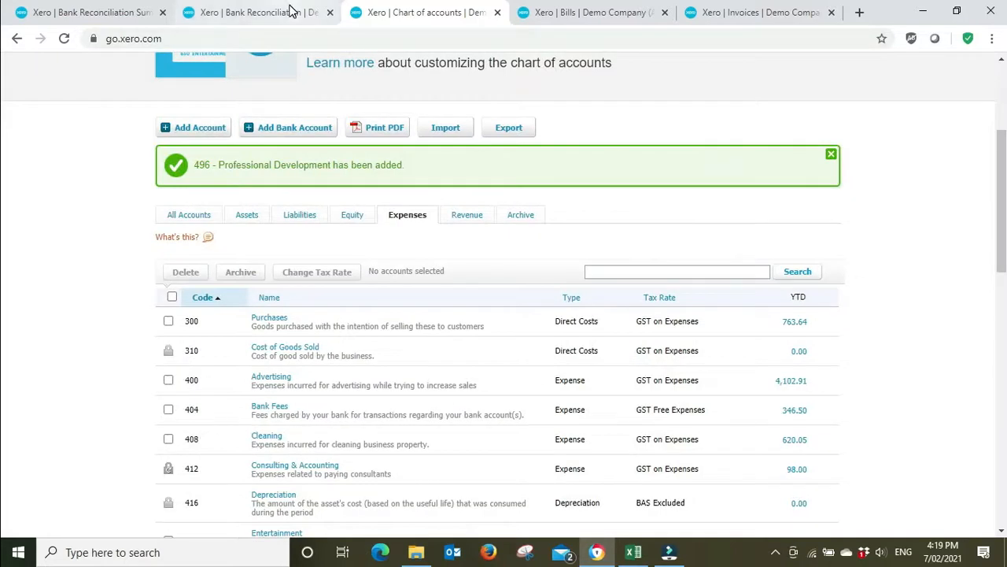
Return to the Business Bank Account reconciliation tab and refresh it to reload the account list.
{"action": "left_click", "coordinate": [291, 10]}
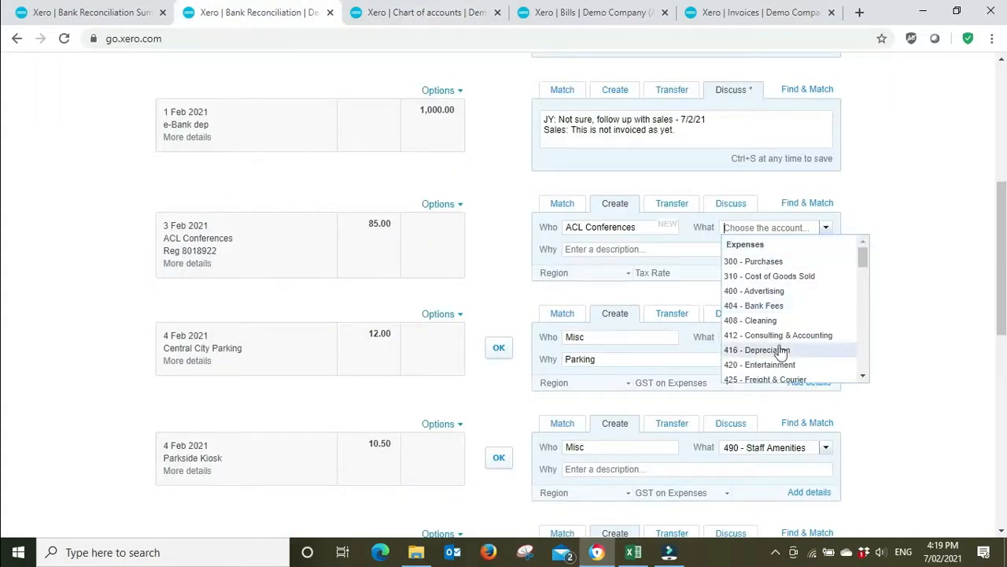
{"action": "left_click", "coordinate": [64, 39]}
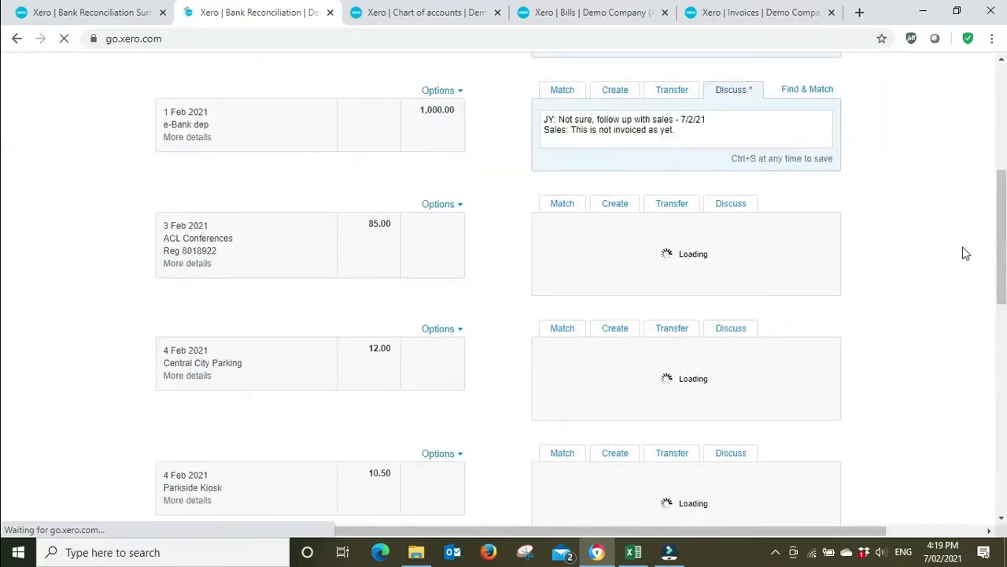
Enter ACL Conferences as a new contact on the 3 Feb 85.00 statement line.
{"action": "left_click", "coordinate": [589, 227]}
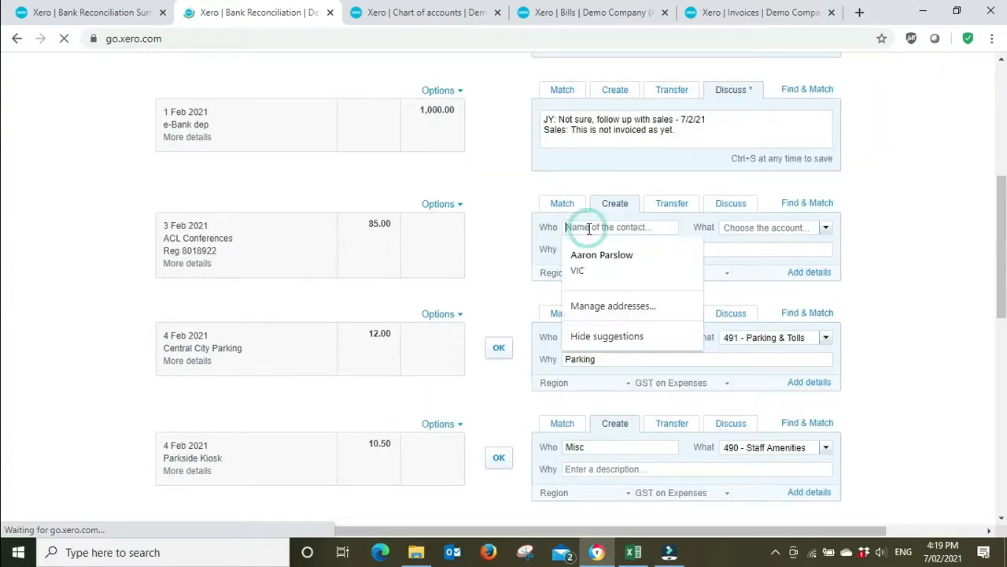
{"action": "type", "text": "acl"}
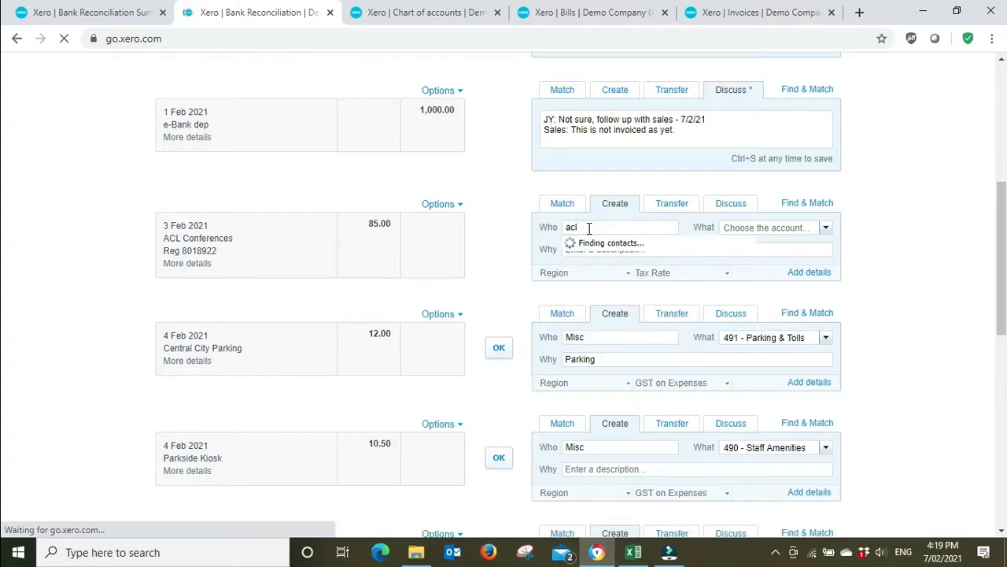
{"action": "key", "text": "BackSpace"}
{"action": "type", "text": "ACL Conferences"}
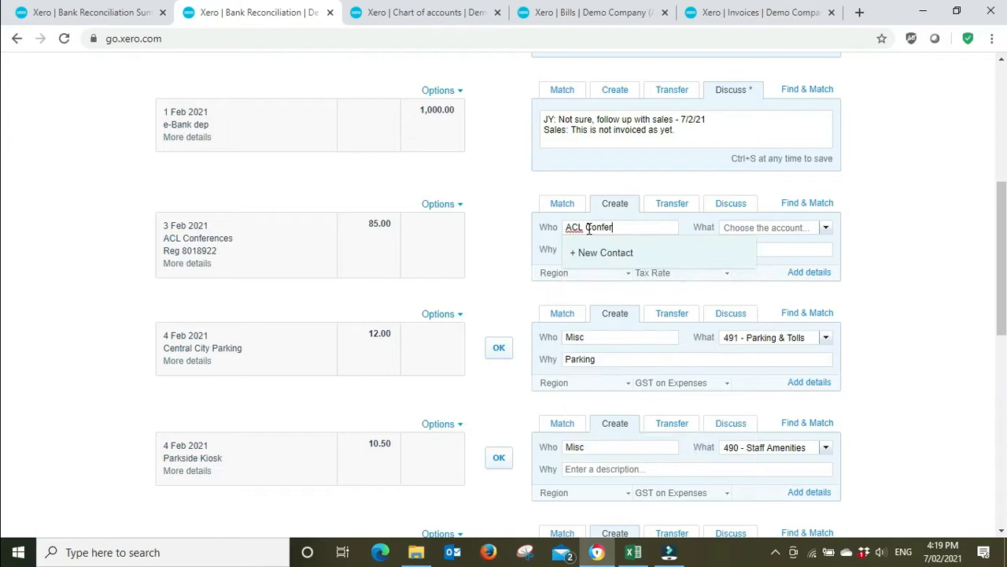
{"action": "left_click", "coordinate": [622, 252]}
Code the ACL Conferences line to 496 - Professional Development with the description Conference and reconcile it.
{"action": "left_click", "coordinate": [740, 228]}
{"action": "type", "text": "prof"}
{"action": "left_click", "coordinate": [769, 243]}
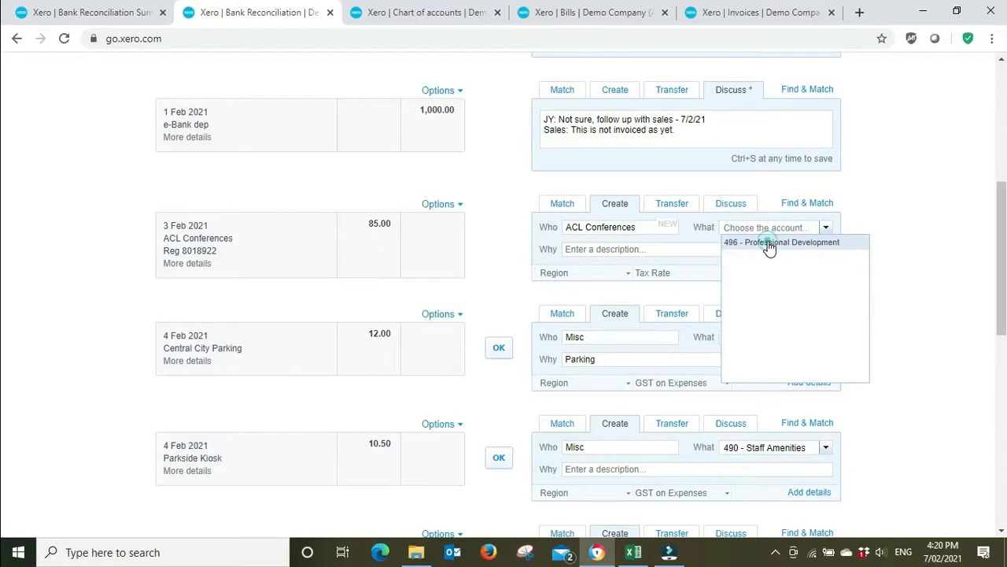
{"action": "left_click", "coordinate": [611, 252]}
{"action": "type", "text": "Con"}
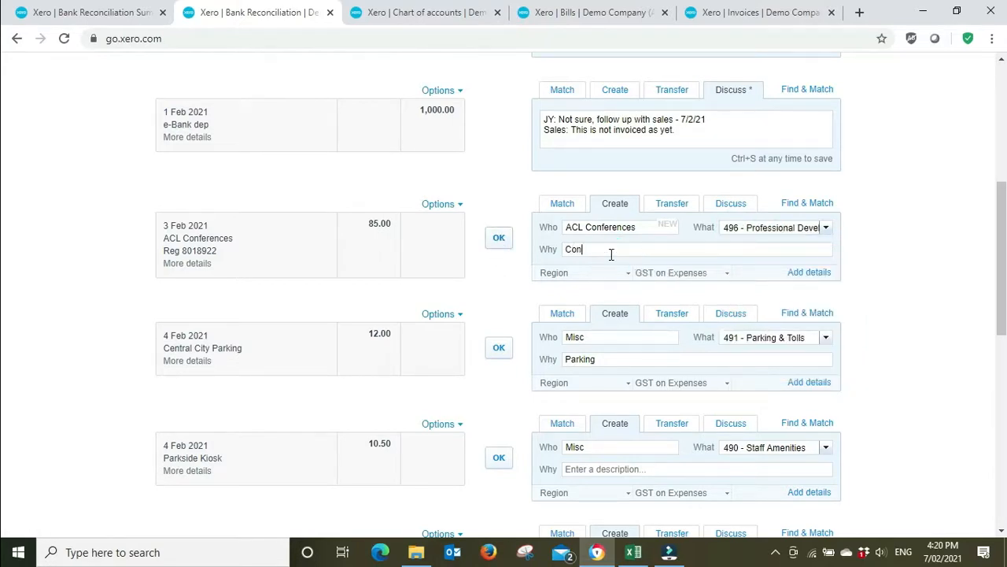
{"action": "type", "text": "ference"}
{"action": "left_click", "coordinate": [498, 239]}
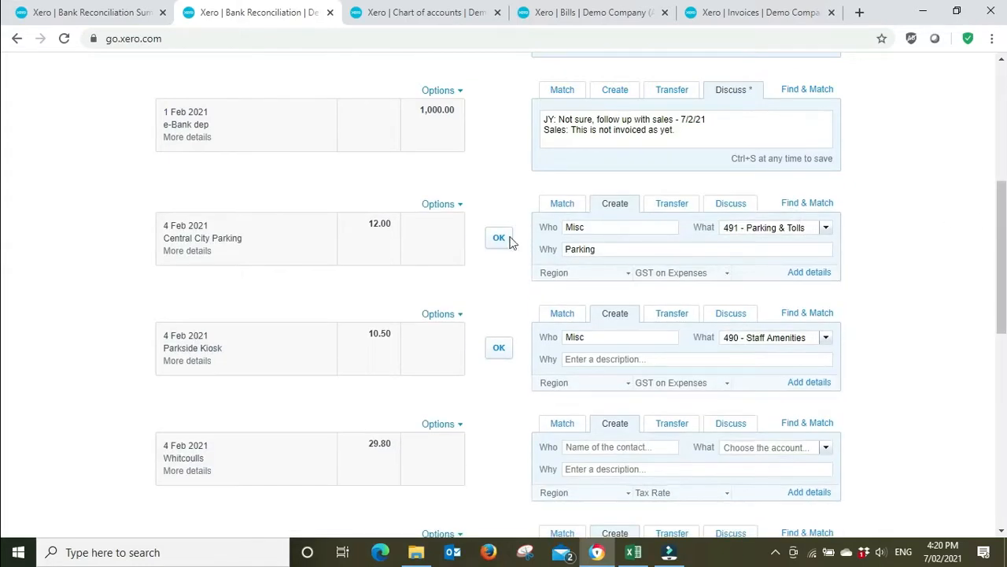
Accept the suggested coding for the 4 Feb Central City Parking and Parkside Kiosk statement lines.
{"action": "mouse_move", "coordinate": [204, 245]}
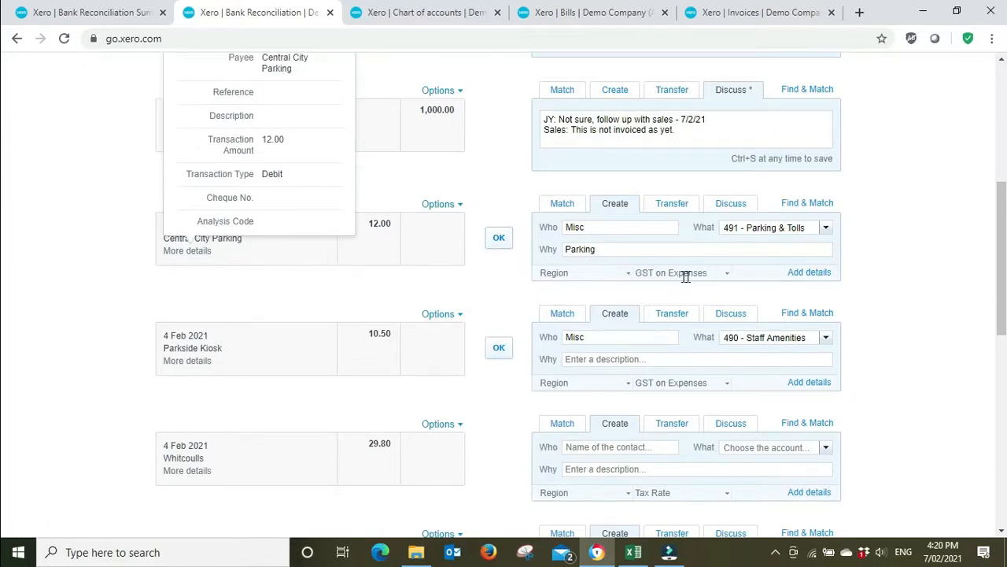
{"action": "left_click", "coordinate": [499, 239]}
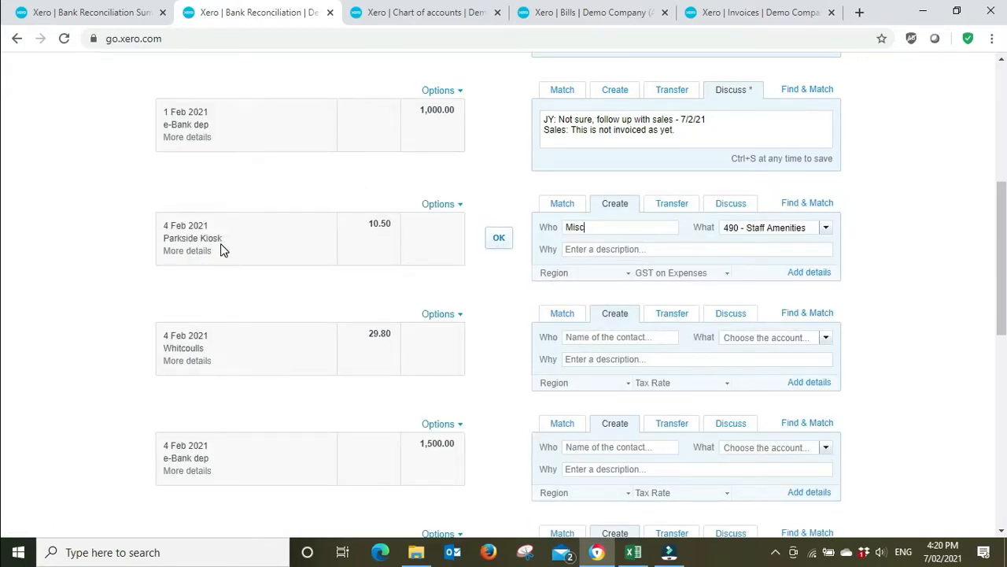
{"action": "left_click", "coordinate": [497, 244]}
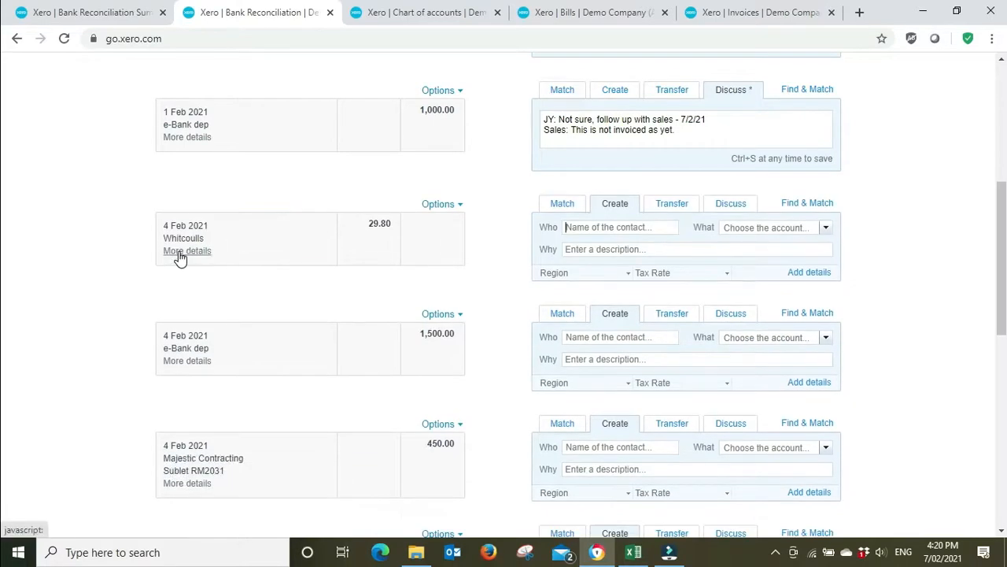
View the statement details of the 29.80 Whitcoulls line and enter Whitcoulls as its new contact.
{"action": "left_click", "coordinate": [180, 252]}
{"action": "type", "text": "Whi"}
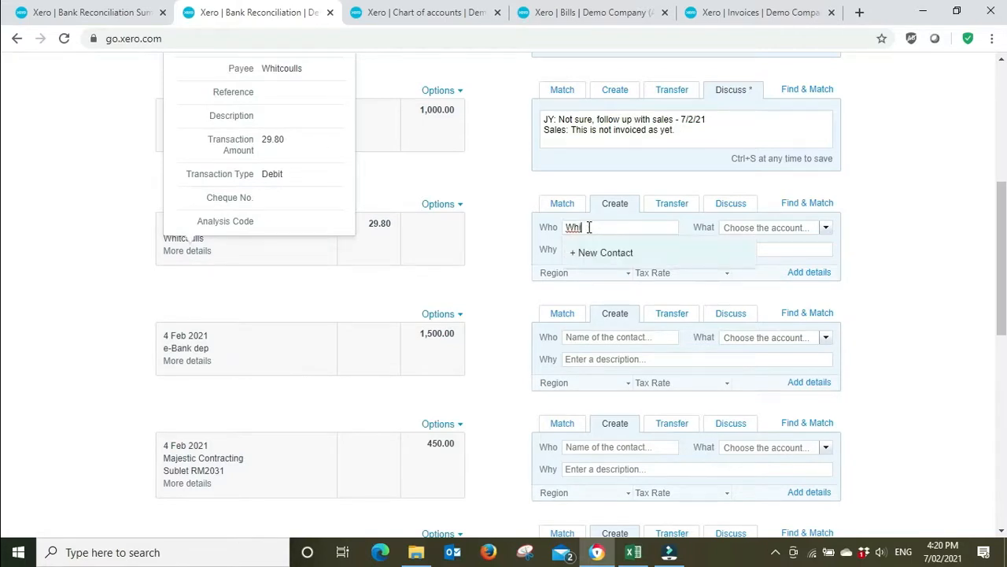
{"action": "scroll", "coordinate": [379, 187], "scroll_direction": "up", "scroll_amount": 2}
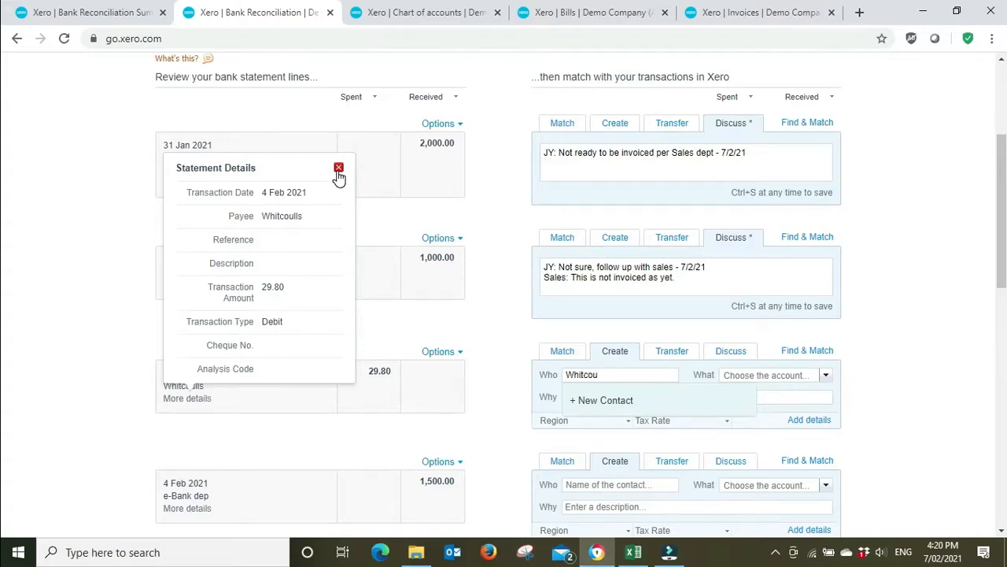
{"action": "left_click", "coordinate": [614, 401]}
Code the Whitcoulls line to 400 - Advertising with the description Advertising for new product and reconcile it.
{"action": "left_click", "coordinate": [826, 375]}
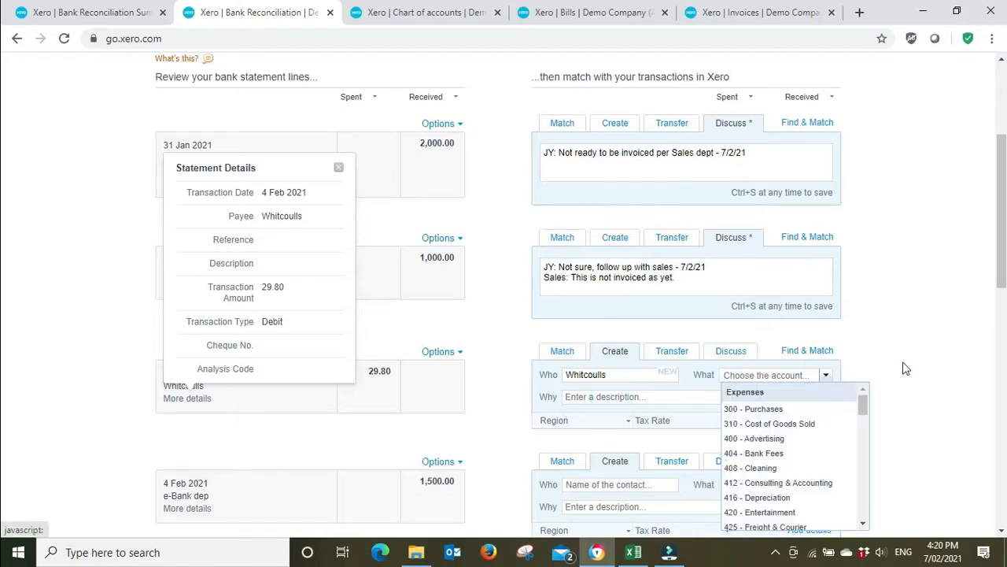
{"action": "scroll", "coordinate": [948, 337], "scroll_direction": "down", "scroll_amount": 1}
{"action": "left_click", "coordinate": [791, 366]}
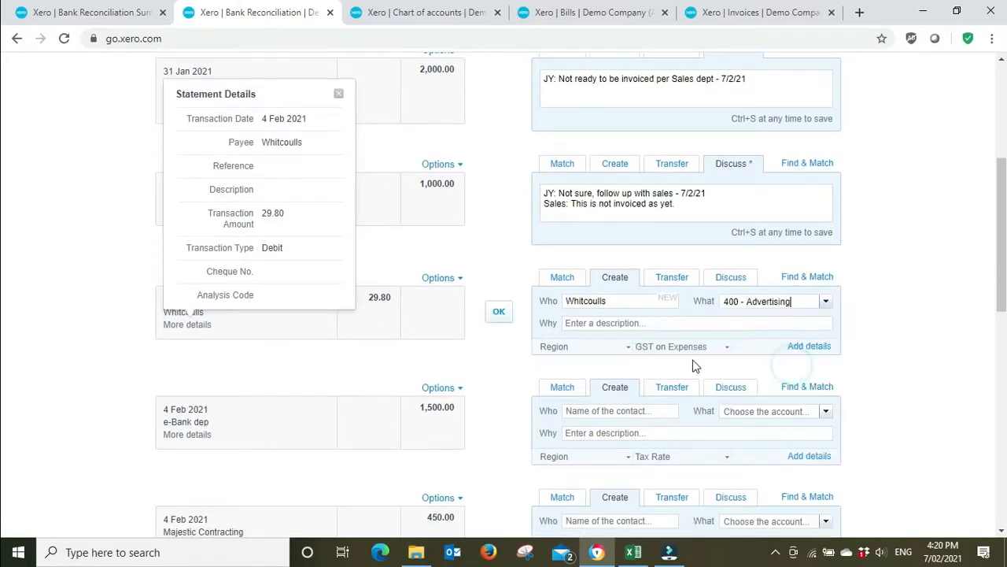
{"action": "left_click", "coordinate": [706, 324]}
{"action": "type", "text": "Advertis"}
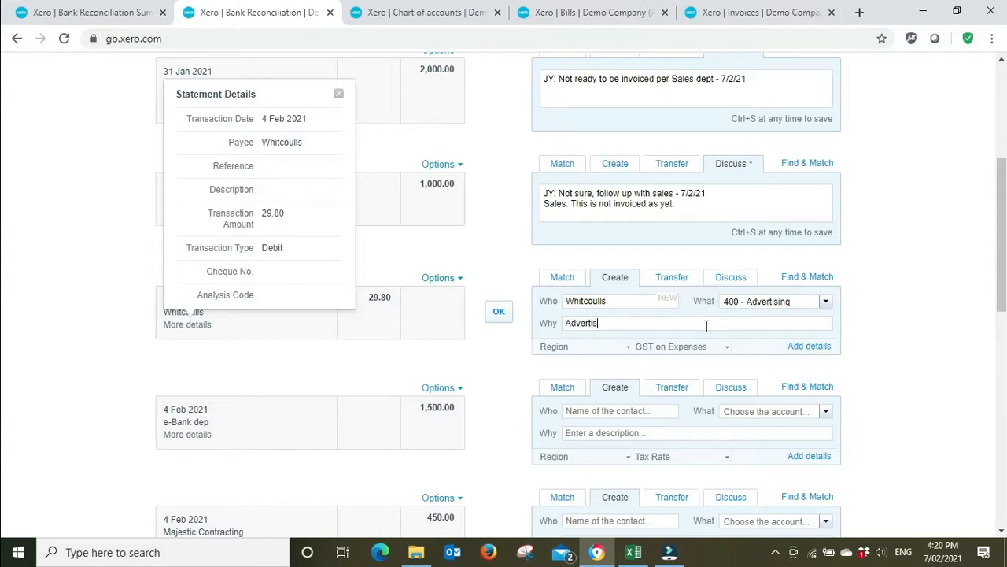
{"action": "type", "text": "ing for new product"}
{"action": "right_click", "coordinate": [615, 323]}
{"action": "left_click", "coordinate": [639, 334]}
{"action": "left_click", "coordinate": [499, 313]}
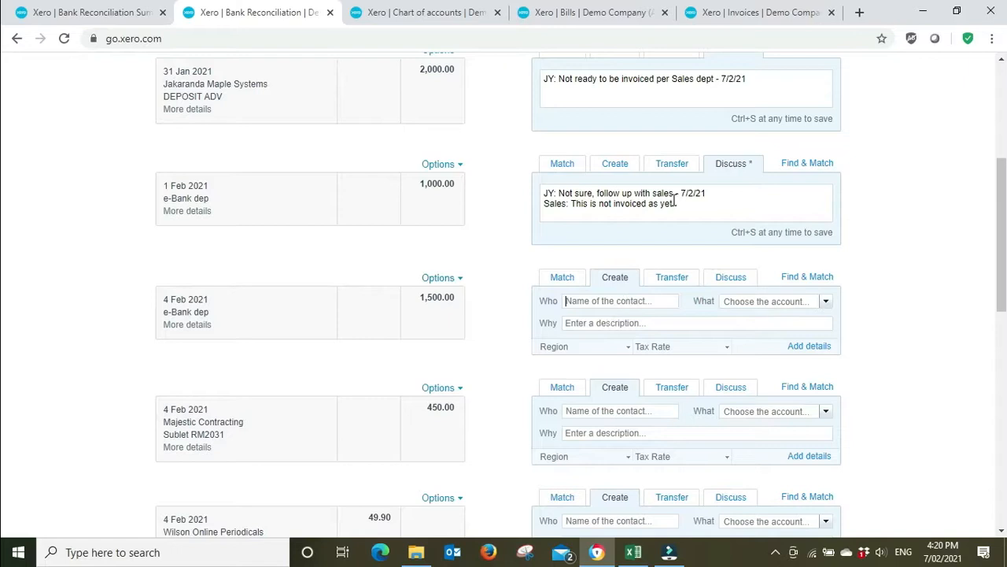
Copy the note "JY: Not sure, follow up with sales - 7/2/21" into the 4 Feb 1,500.00 e-Bank deposit's discussion and save it.
{"action": "left_click_drag", "start_coordinate": [715, 193], "coordinate": [542, 192]}
{"action": "key", "text": "ctrl+c"}
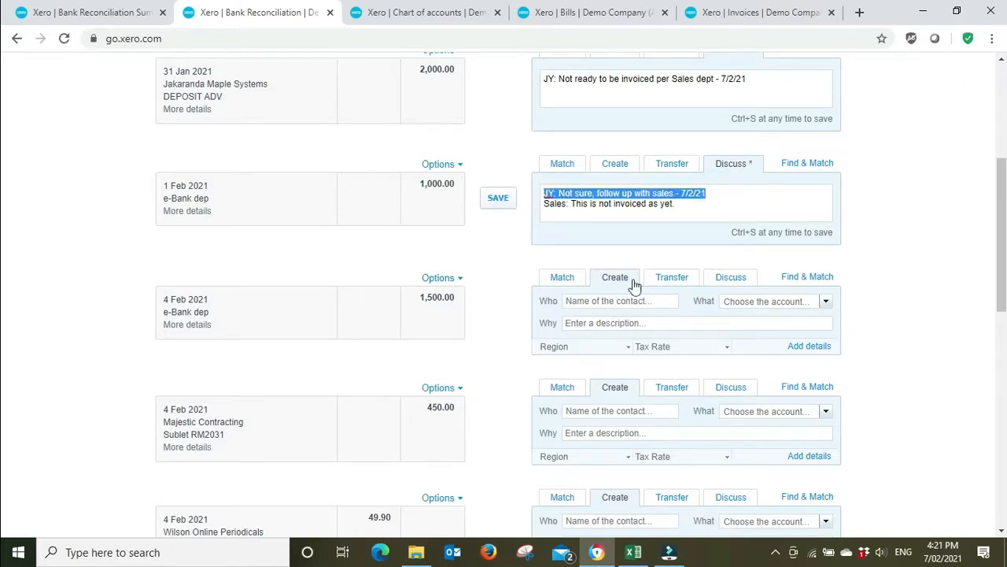
{"action": "left_click", "coordinate": [730, 278]}
{"action": "left_click", "coordinate": [632, 312]}
{"action": "key", "text": "ctrl+v"}
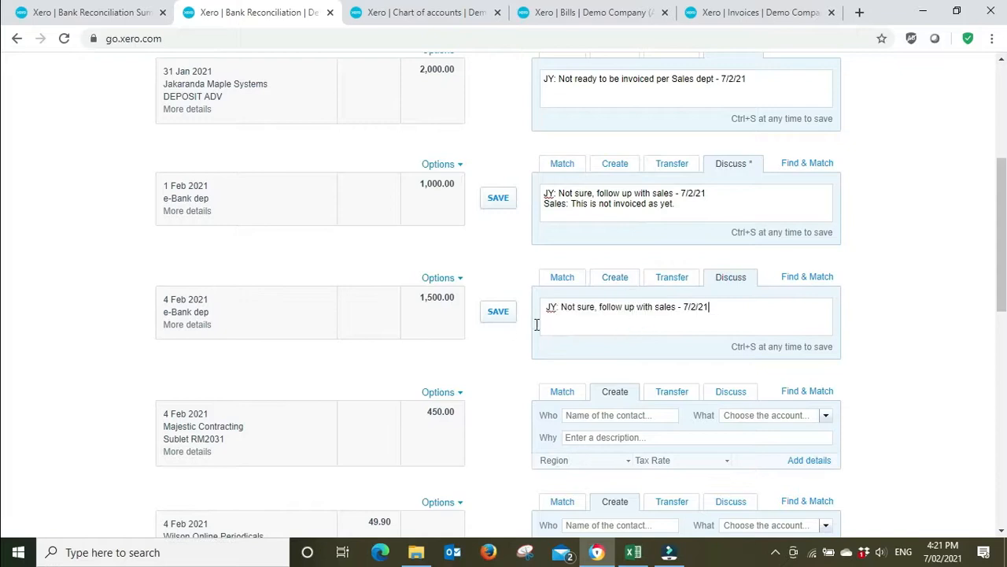
{"action": "left_click", "coordinate": [500, 312]}
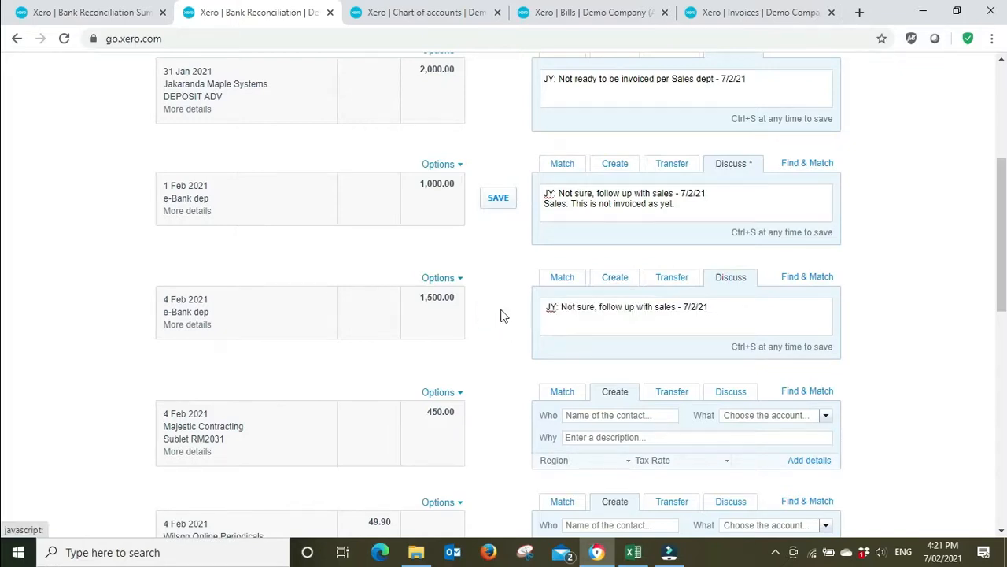
Check the statement details of the 450.00 Majestic Contracting deposit and enter Majestic Contracting as its new contact.
{"action": "scroll", "coordinate": [496, 329], "scroll_direction": "down", "scroll_amount": 2}
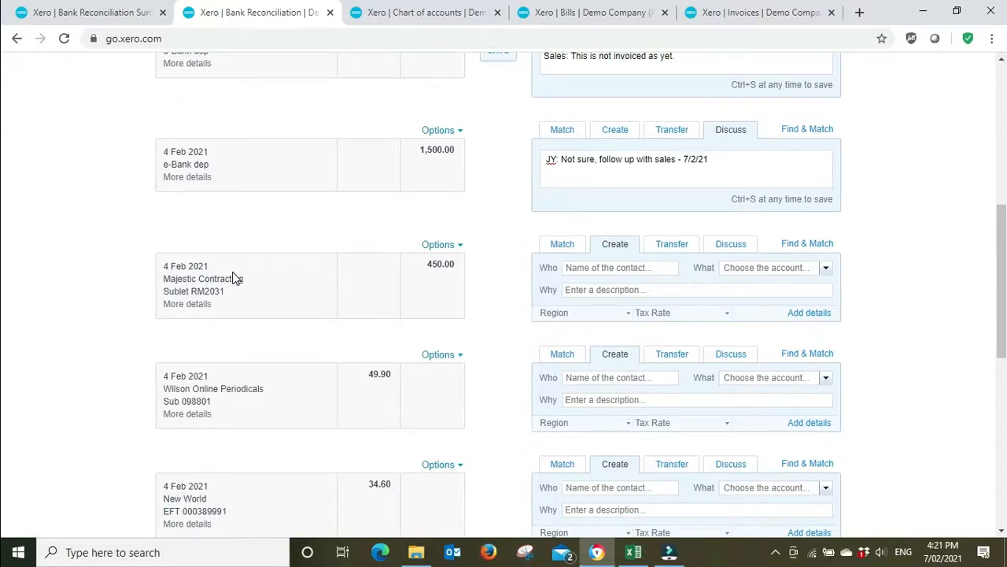
{"action": "left_click", "coordinate": [197, 306]}
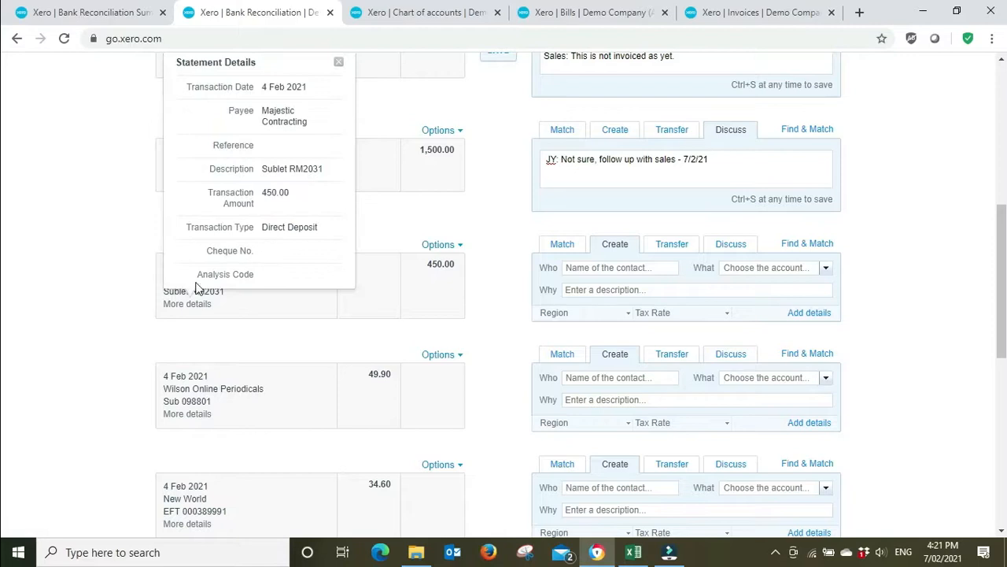
{"action": "left_click", "coordinate": [338, 61]}
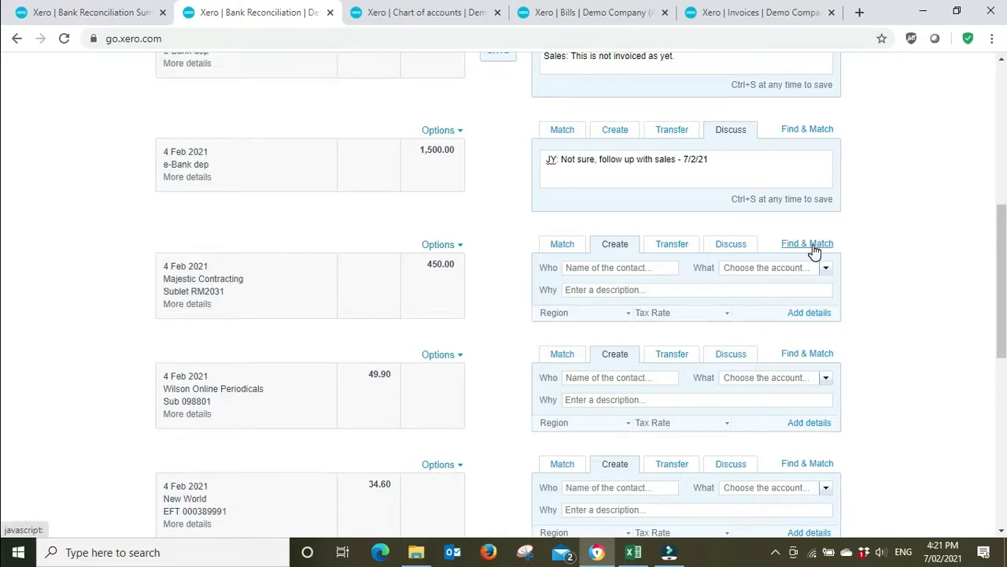
{"action": "left_click", "coordinate": [592, 270]}
{"action": "type", "text": "Majes"}
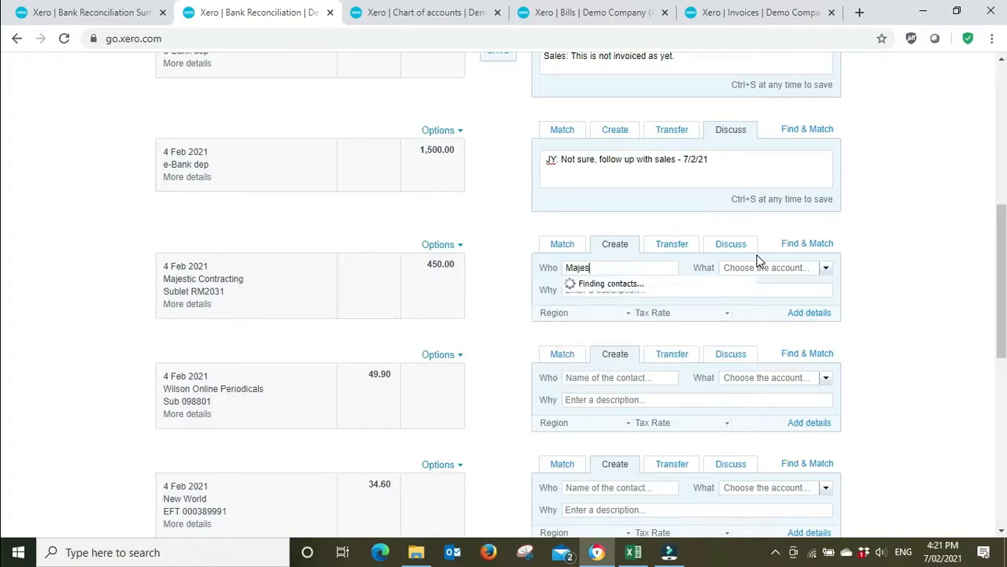
{"action": "type", "text": "tic Contracting"}
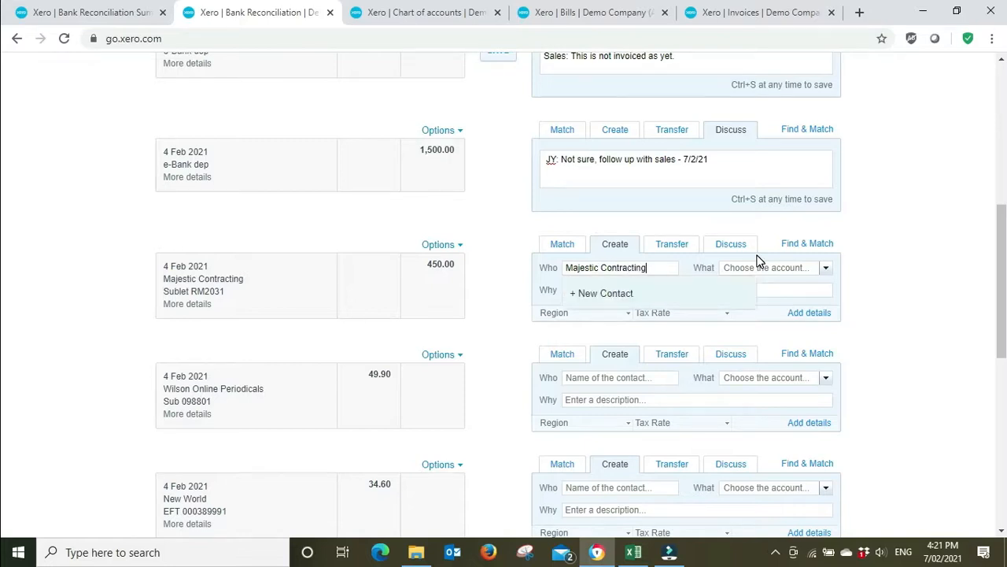
{"action": "left_click", "coordinate": [594, 296]}
Code the Majestic Contracting deposit to 260 - Other Revenue and reconcile it.
{"action": "left_click", "coordinate": [825, 270]}
{"action": "scroll", "coordinate": [809, 338], "scroll_direction": "down", "scroll_amount": 10}
{"action": "scroll", "coordinate": [811, 337], "scroll_direction": "down", "scroll_amount": 1}
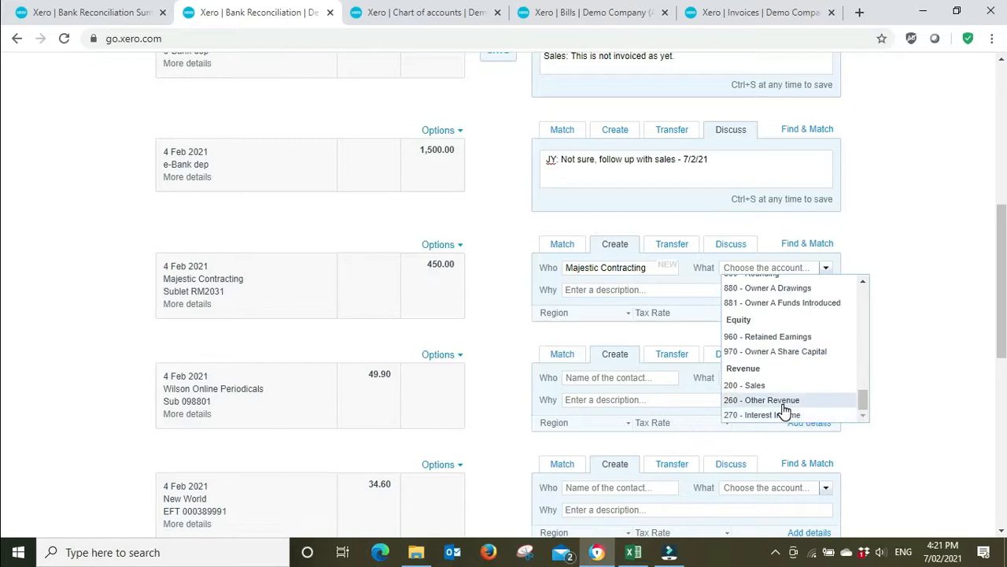
{"action": "left_click", "coordinate": [763, 402]}
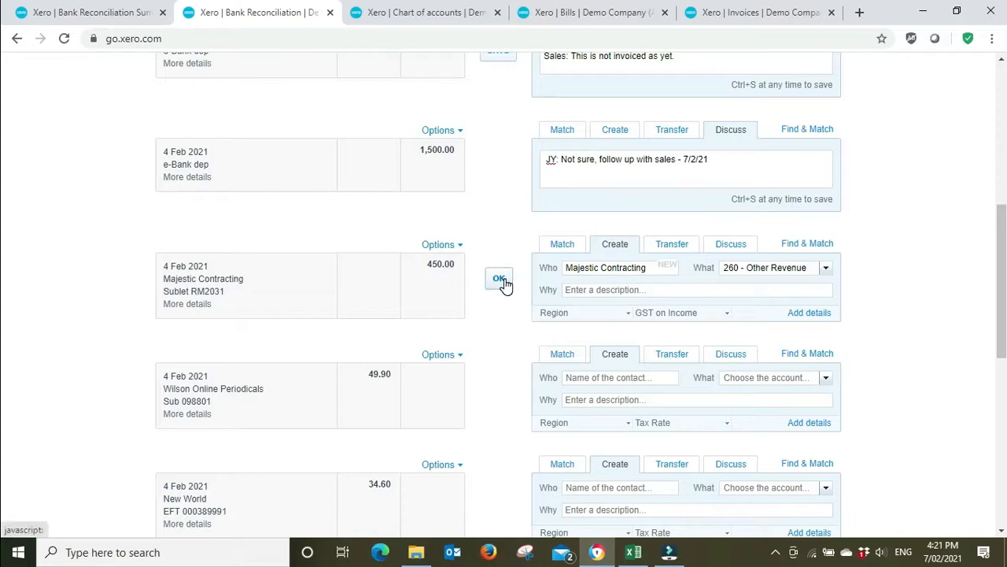
{"action": "left_click", "coordinate": [499, 281]}
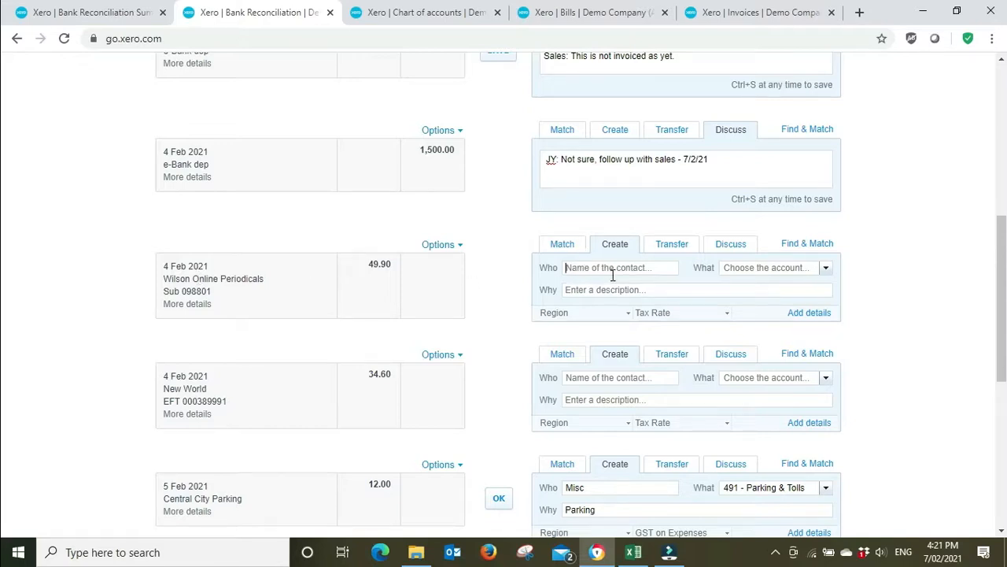
Enter Wilson Online Periodicals as a new contact on the 49.90 line, code it to account 492 for reference material and reconcile it.
{"action": "type", "text": "Wilson Online Periodicals"}
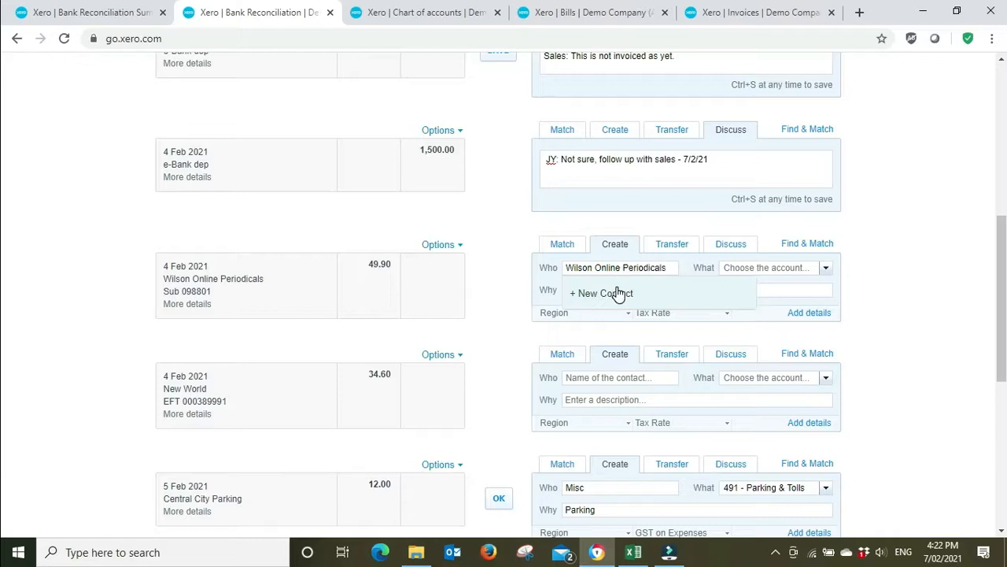
{"action": "left_click", "coordinate": [612, 293]}
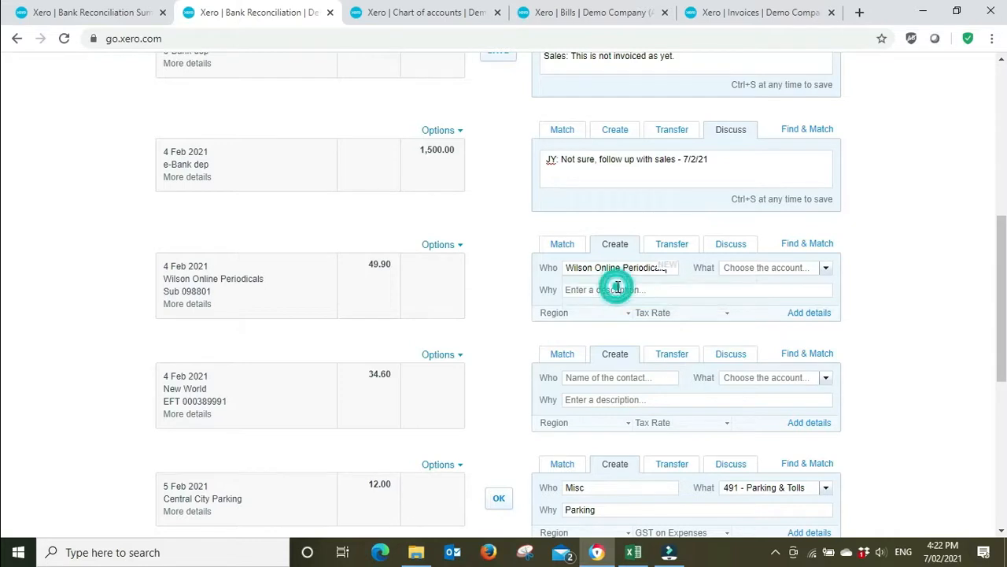
{"action": "left_click", "coordinate": [193, 305]}
{"action": "left_click", "coordinate": [768, 267]}
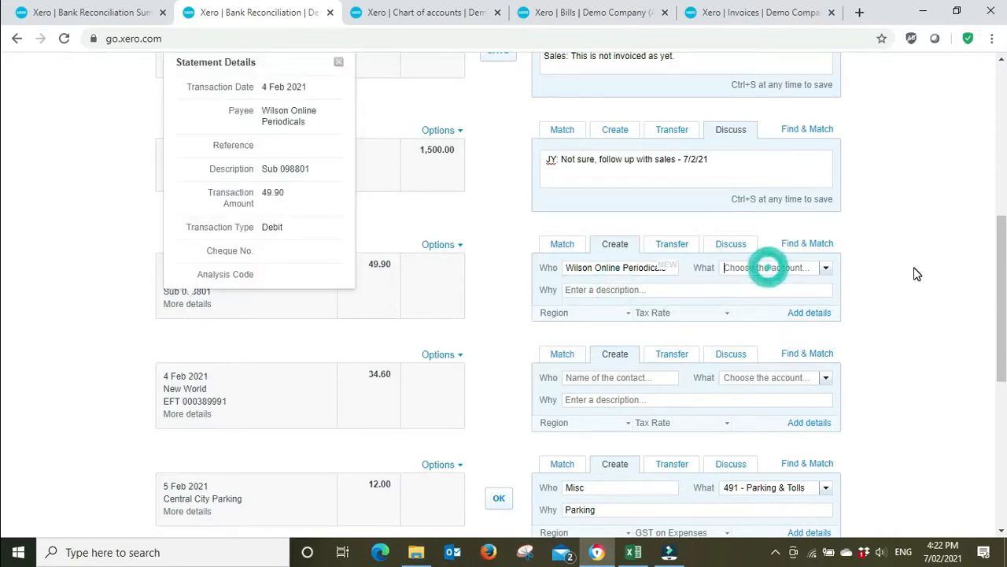
{"action": "type", "text": "ref"}
{"action": "left_click", "coordinate": [807, 284]}
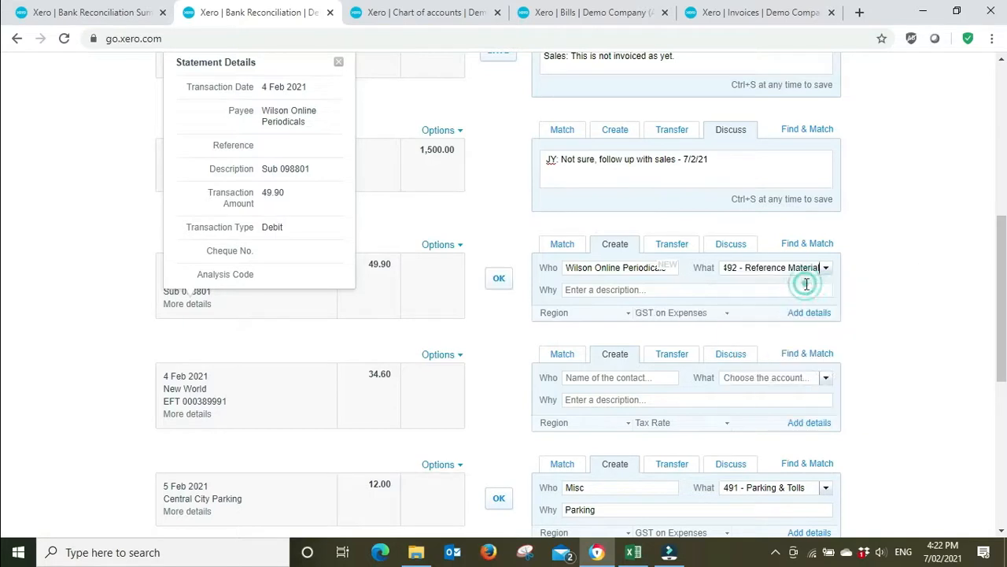
{"action": "left_click", "coordinate": [499, 280]}
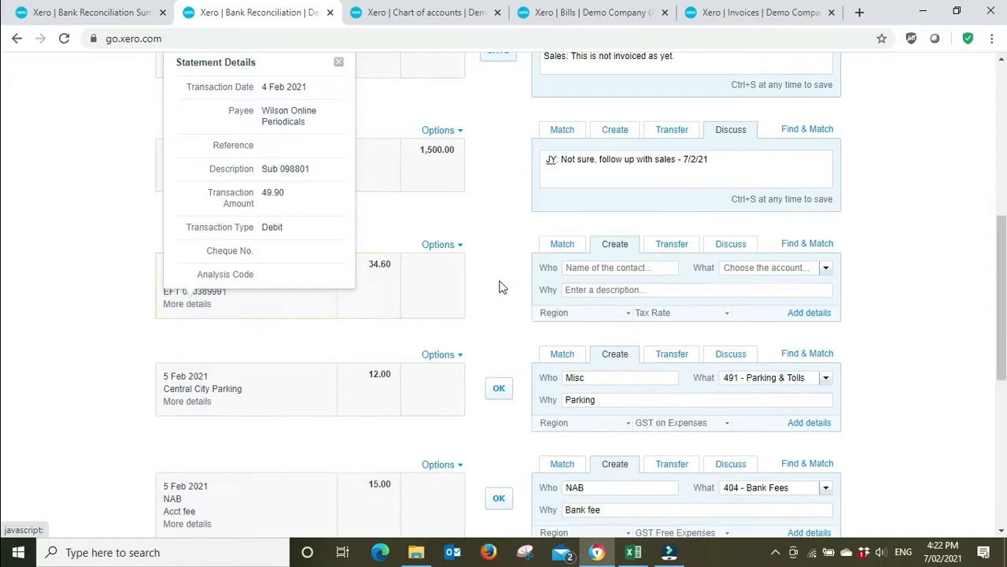
Check the statement details of the 34.60 New World line and enter New World as its new contact.
{"action": "left_click", "coordinate": [187, 305]}
{"action": "left_click", "coordinate": [338, 73]}
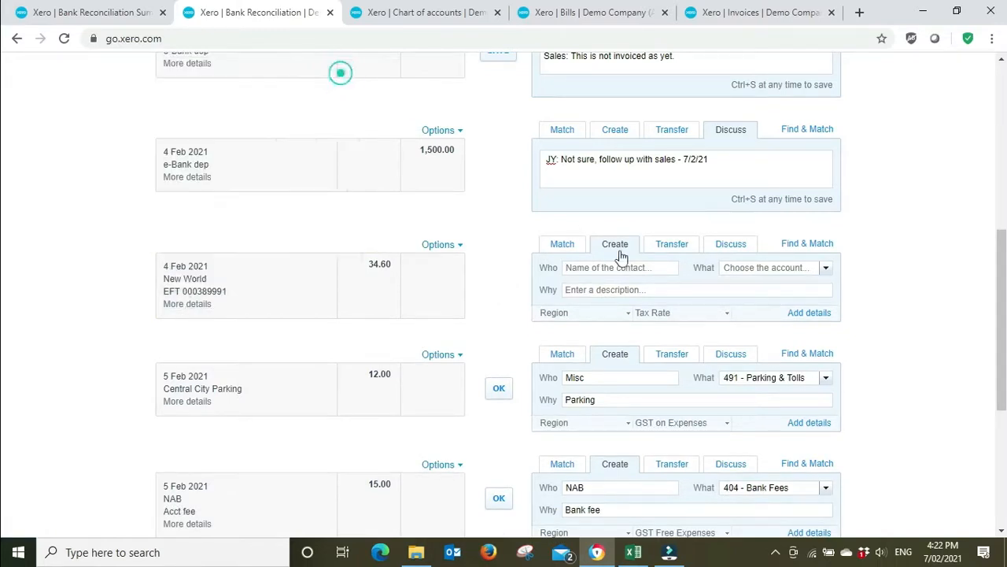
{"action": "left_click", "coordinate": [636, 268]}
{"action": "type", "text": "New Worl"}
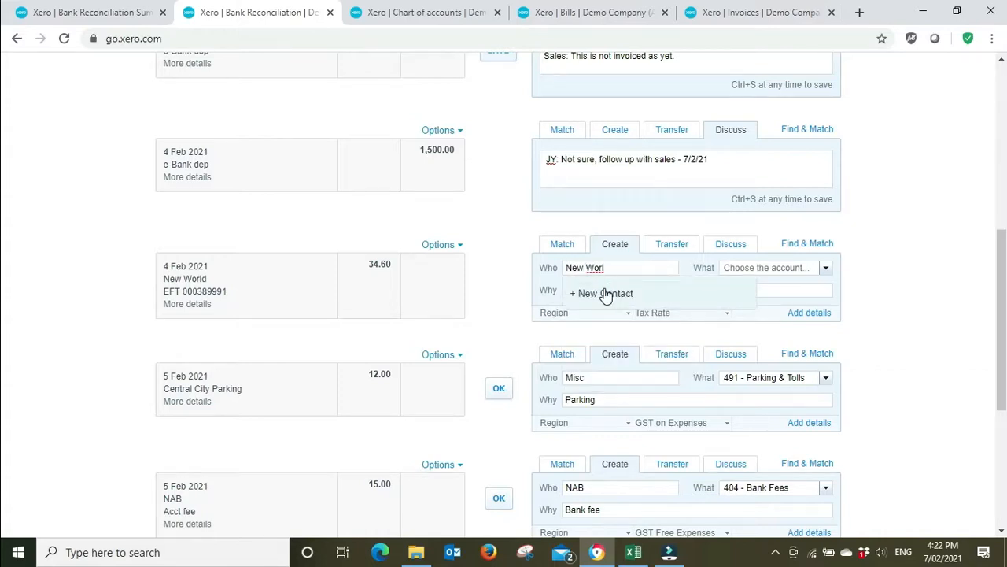
{"action": "left_click", "coordinate": [603, 293]}
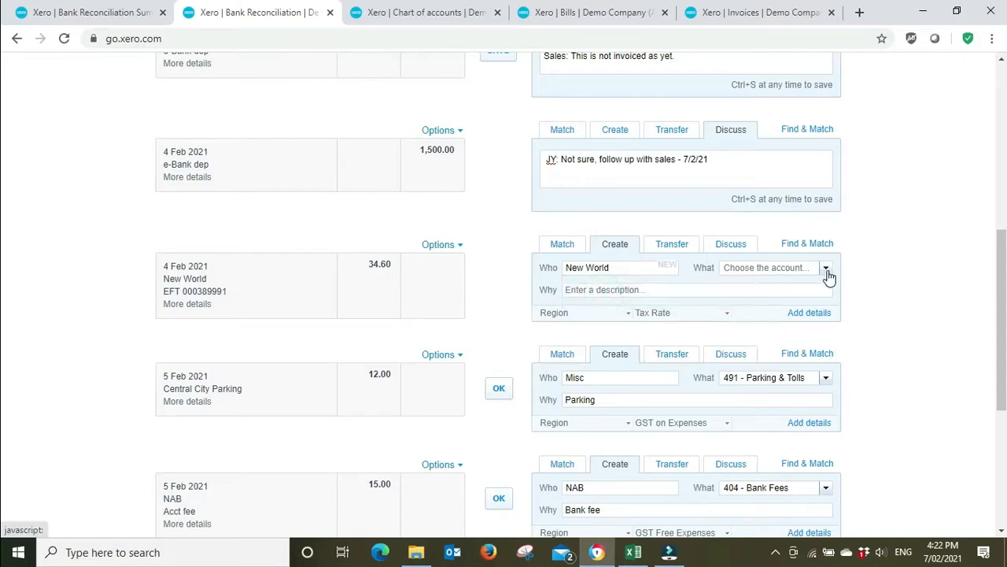
Code the New World line to 412 - Consulting & Accounting with the description "Consulting" and reconcile it.
{"action": "left_click", "coordinate": [826, 269]}
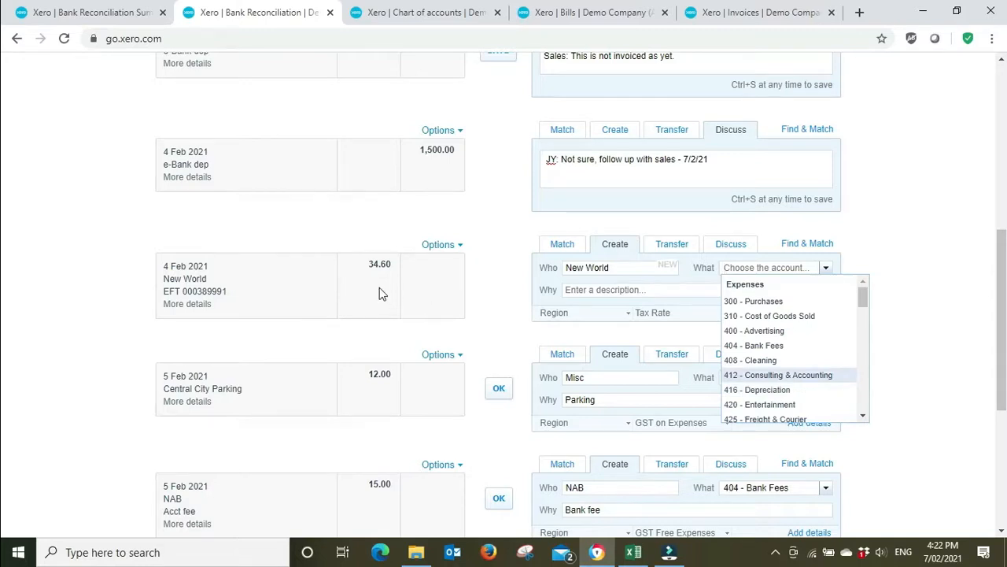
{"action": "left_click", "coordinate": [818, 378]}
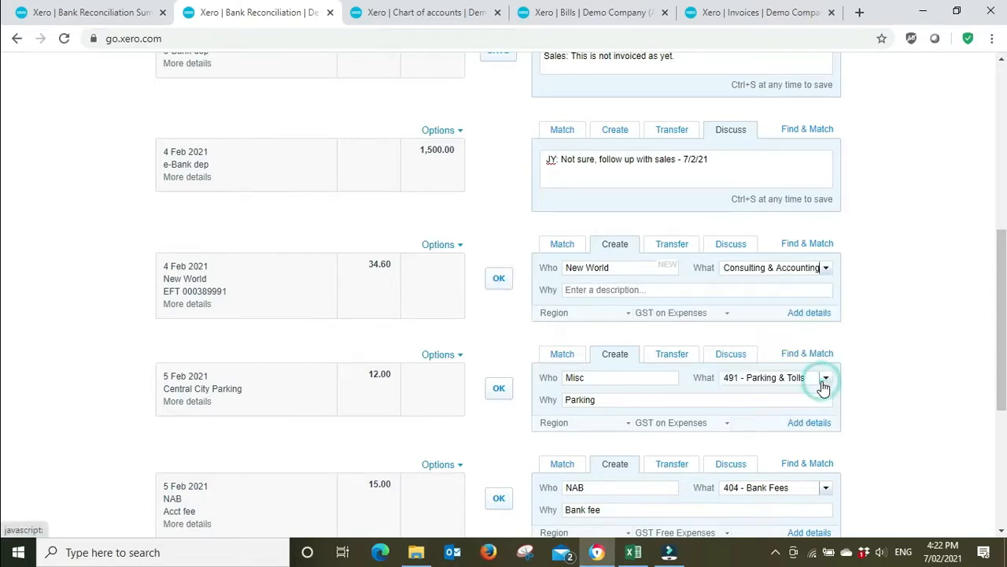
{"action": "left_click", "coordinate": [621, 296]}
{"action": "type", "text": "CO"}
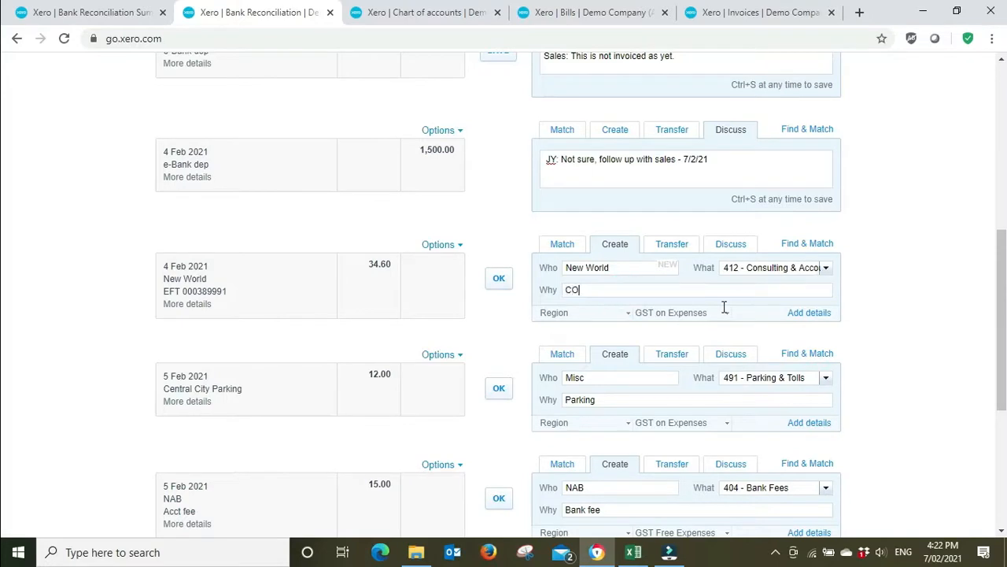
{"action": "type", "text": "ns"}
{"action": "key", "text": "BackSpace"}
{"action": "key", "text": "BackSpace"}
{"action": "key", "text": "BackSpace"}
{"action": "key", "text": "BackSpace"}
{"action": "type", "text": "COnsulting"}
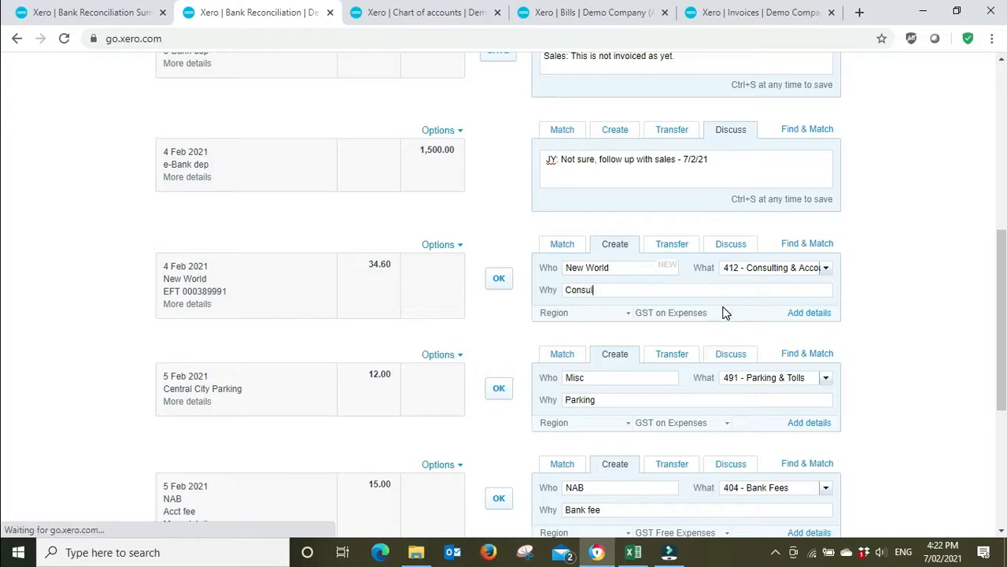
{"action": "left_click", "coordinate": [496, 280]}
Reconcile the 5 Feb 12.00 Central City Parking line and the 15.00 NAB account fee line with their suggested coding.
{"action": "left_click", "coordinate": [501, 283]}
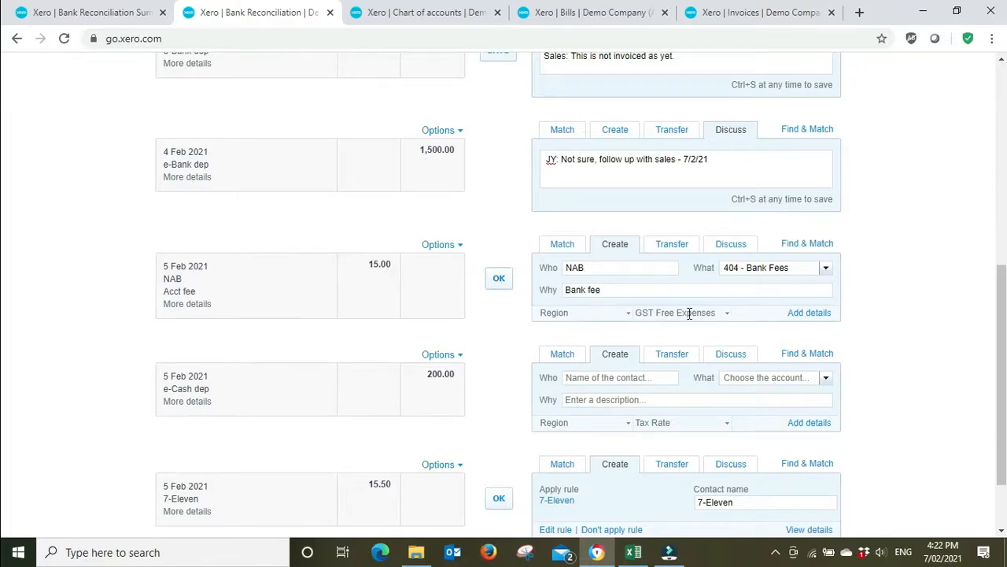
{"action": "left_click", "coordinate": [497, 280]}
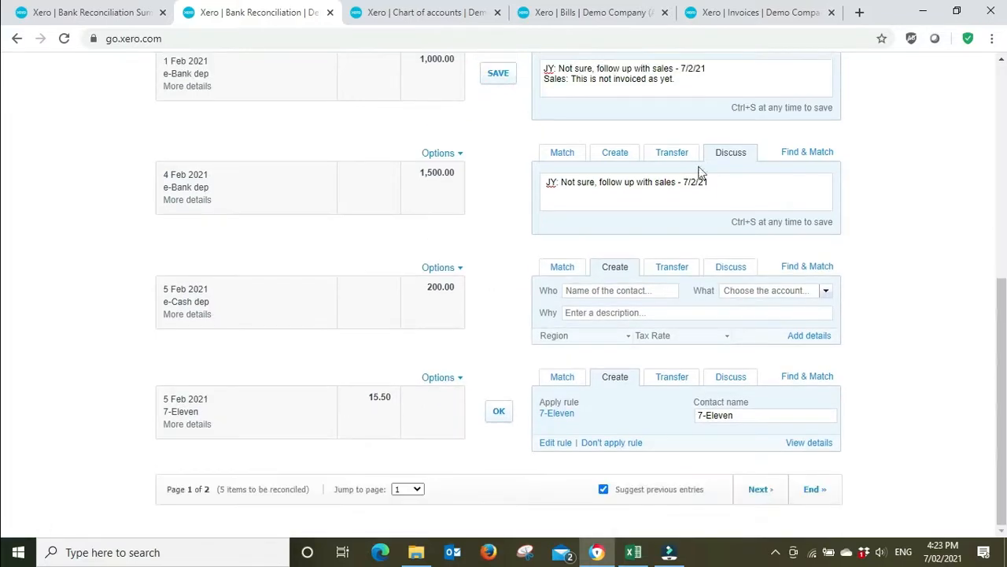
Copy the note "JY: Not sure, follow up with sales - 7/2/21" into the 5 Feb 200.00 e-Cash deposit's discussion and save it.
{"action": "left_click_drag", "start_coordinate": [731, 183], "coordinate": [521, 190]}
{"action": "key", "text": "ctrl+c"}
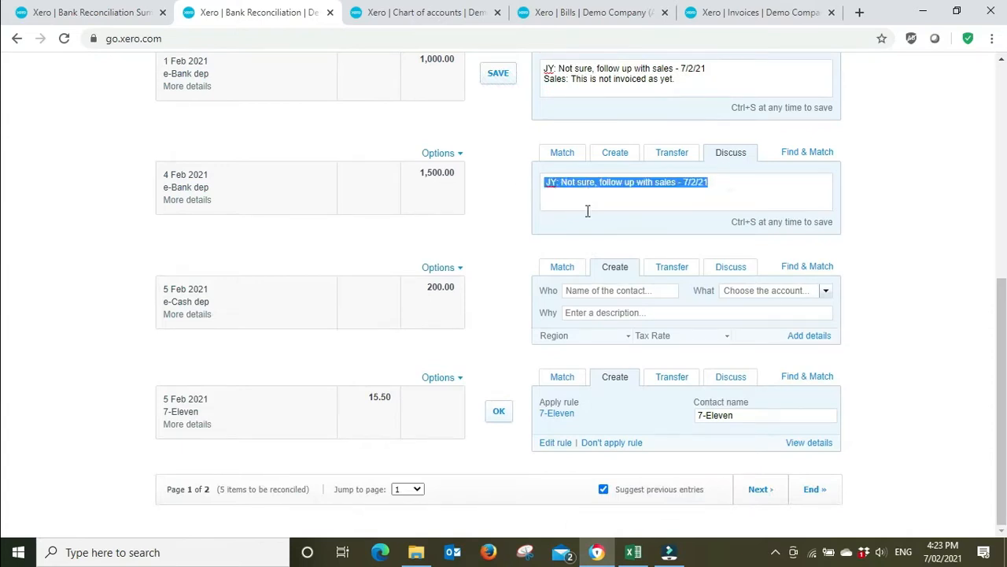
{"action": "left_click", "coordinate": [733, 266]}
{"action": "left_click", "coordinate": [658, 294]}
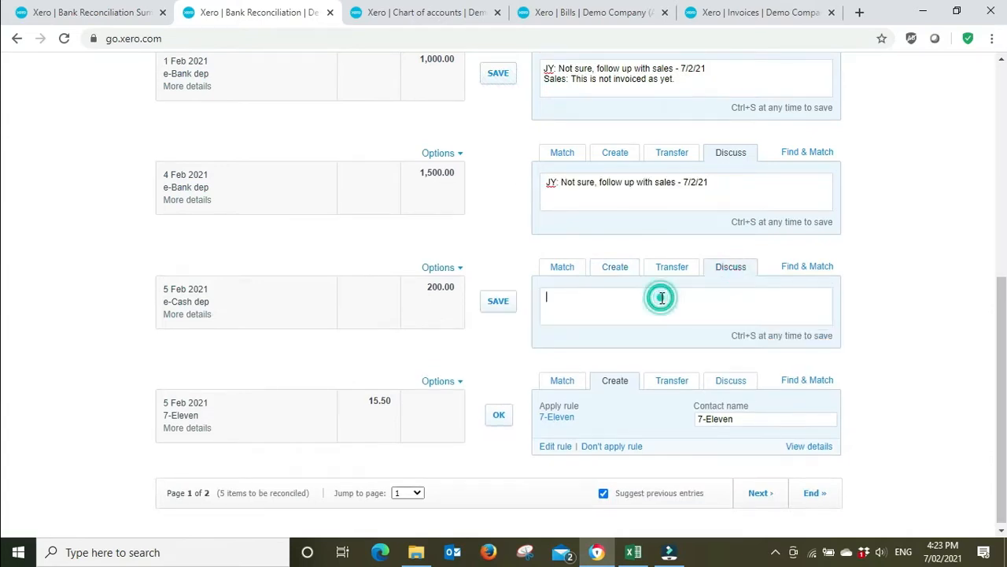
{"action": "key", "text": "ctrl+v"}
{"action": "left_click", "coordinate": [498, 303]}
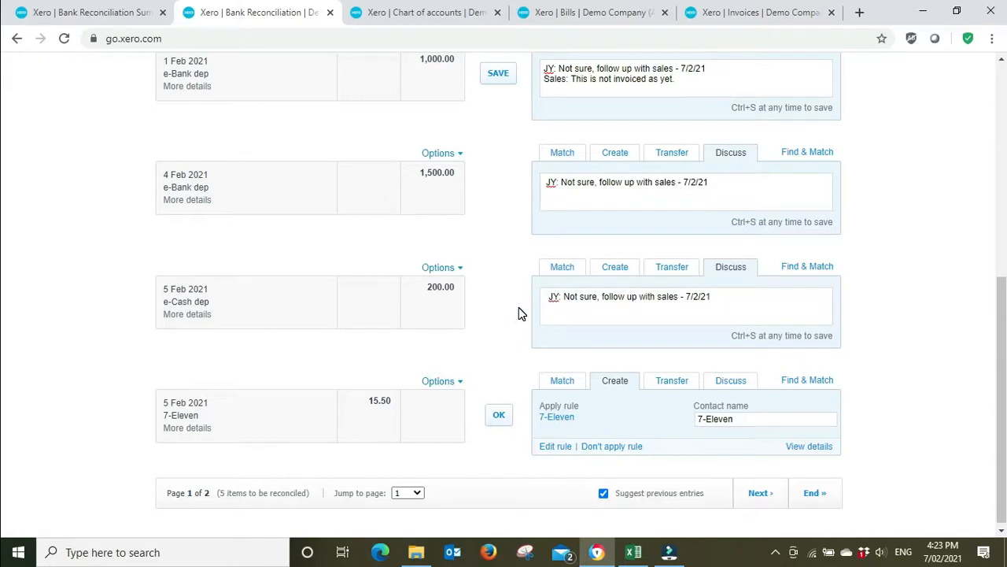
Reconcile the 15.50 7-Eleven line using its bank rule and go to the next page of statement lines.
{"action": "left_click", "coordinate": [499, 415]}
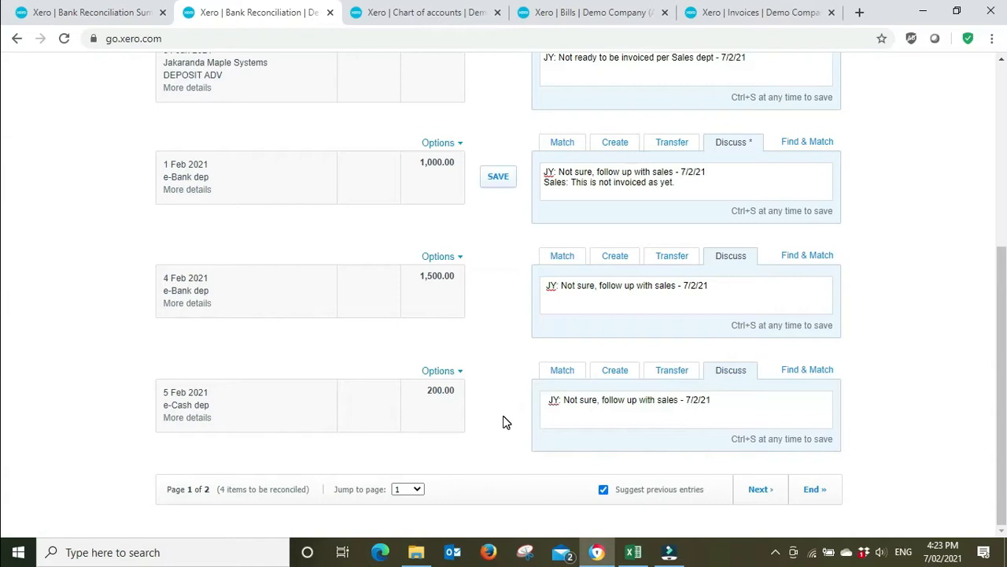
{"action": "left_click", "coordinate": [760, 490]}
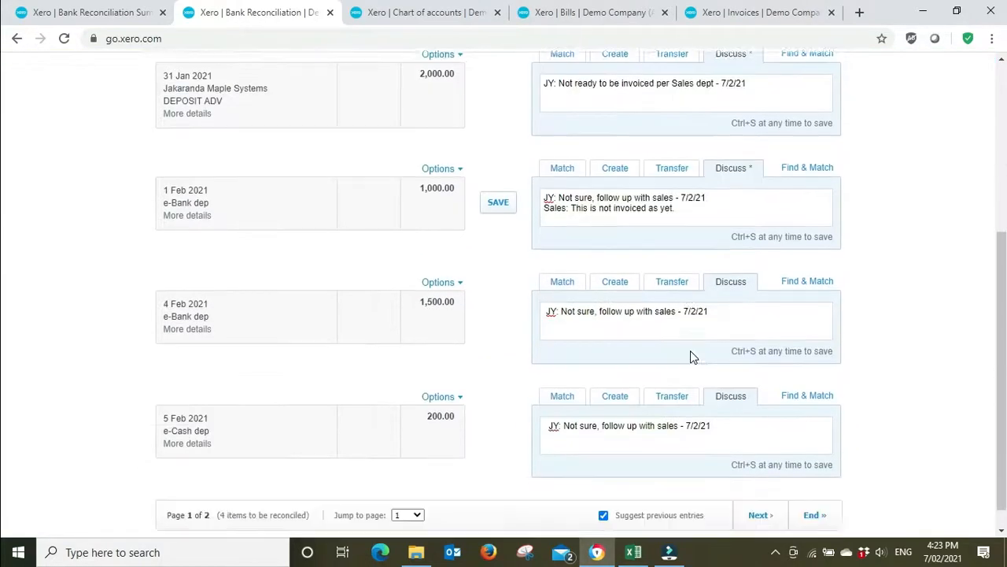
{"action": "left_click", "coordinate": [759, 489]}
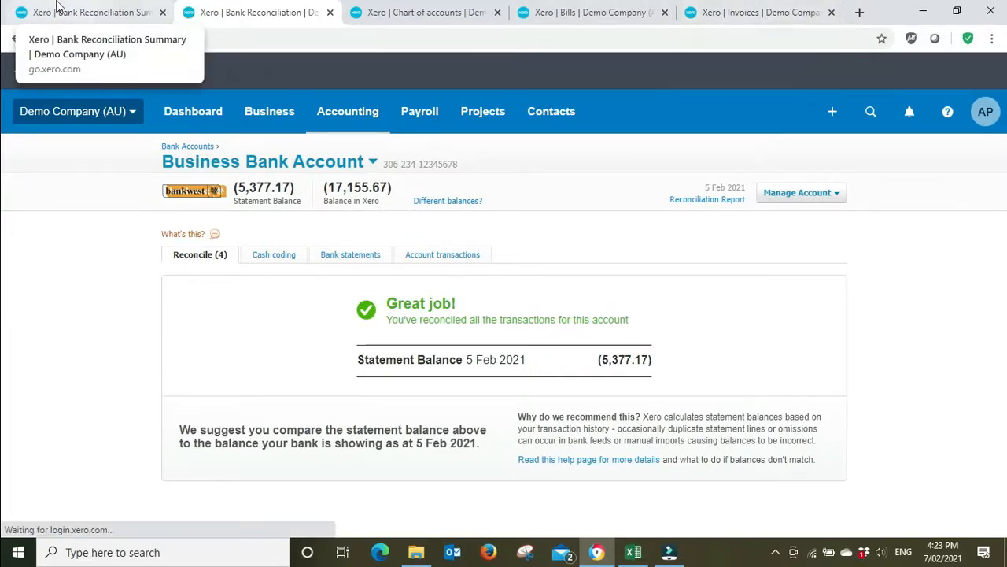
Reload the Bank Reconciliation Summary report and review its outstanding payments and un-reconciled statement lines.
{"action": "left_click", "coordinate": [106, 16]}
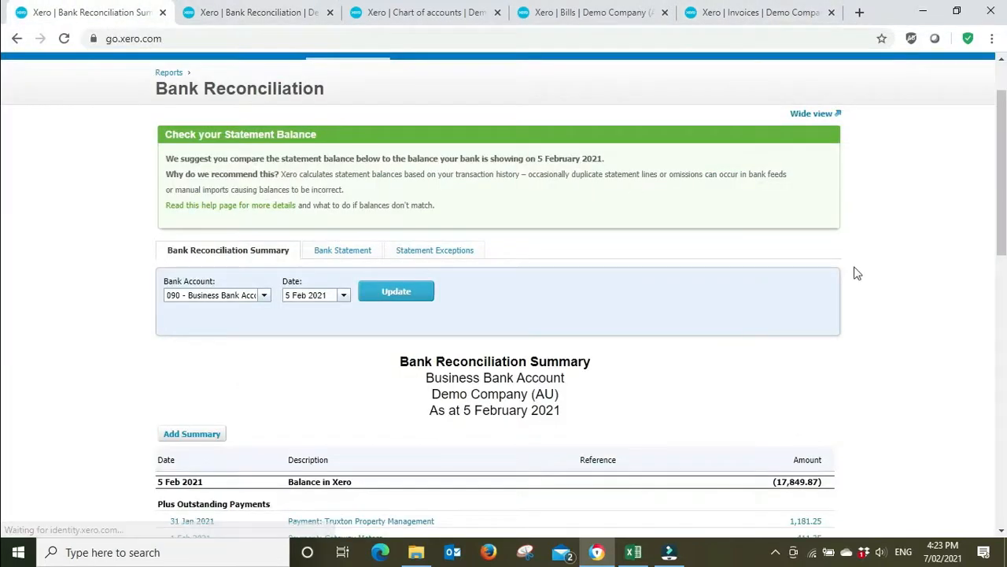
{"action": "scroll", "coordinate": [846, 268], "scroll_direction": "down", "scroll_amount": 5}
{"action": "scroll", "coordinate": [844, 267], "scroll_direction": "down", "scroll_amount": 4}
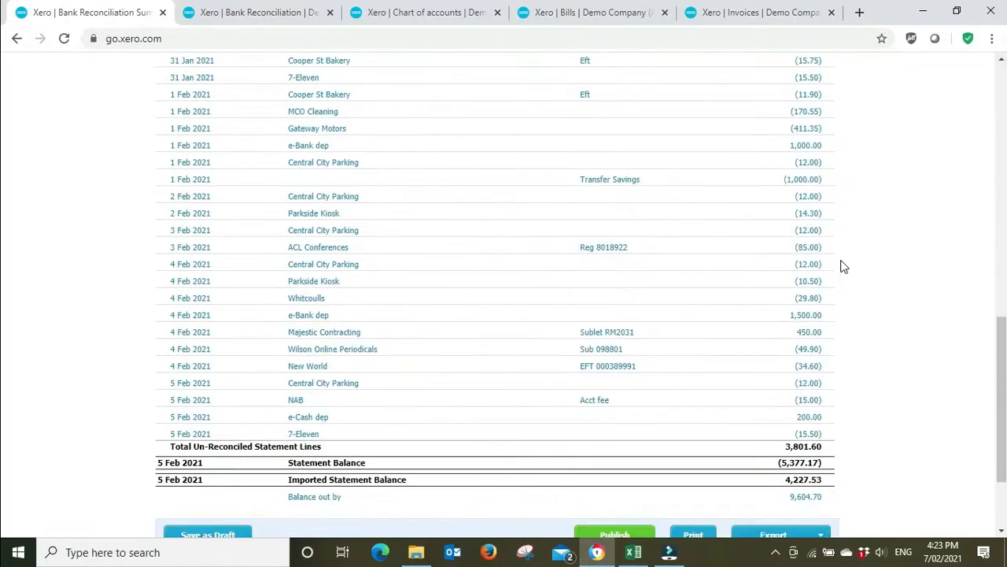
{"action": "left_click", "coordinate": [63, 39]}
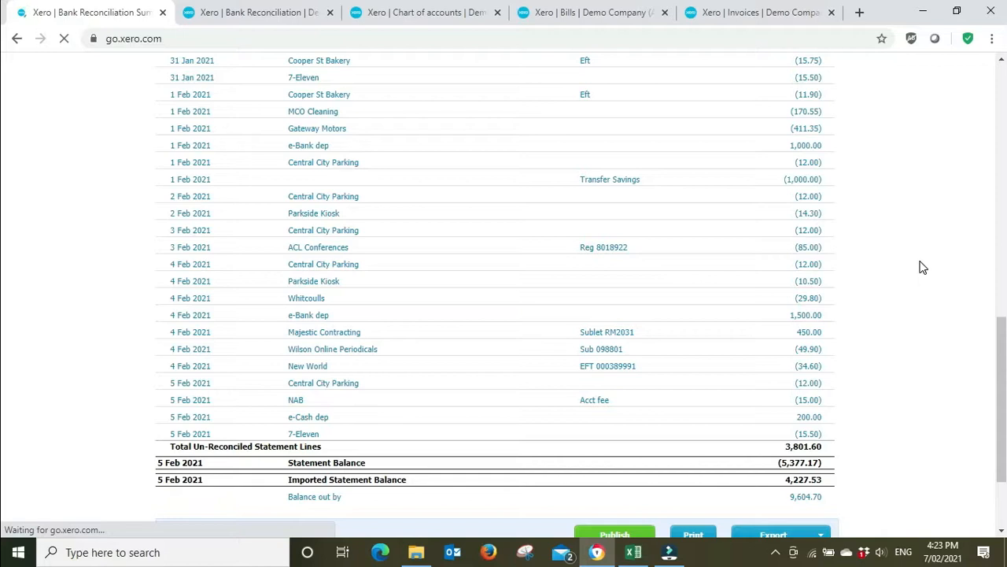
{"action": "scroll", "coordinate": [905, 295], "scroll_direction": "down", "scroll_amount": 1}
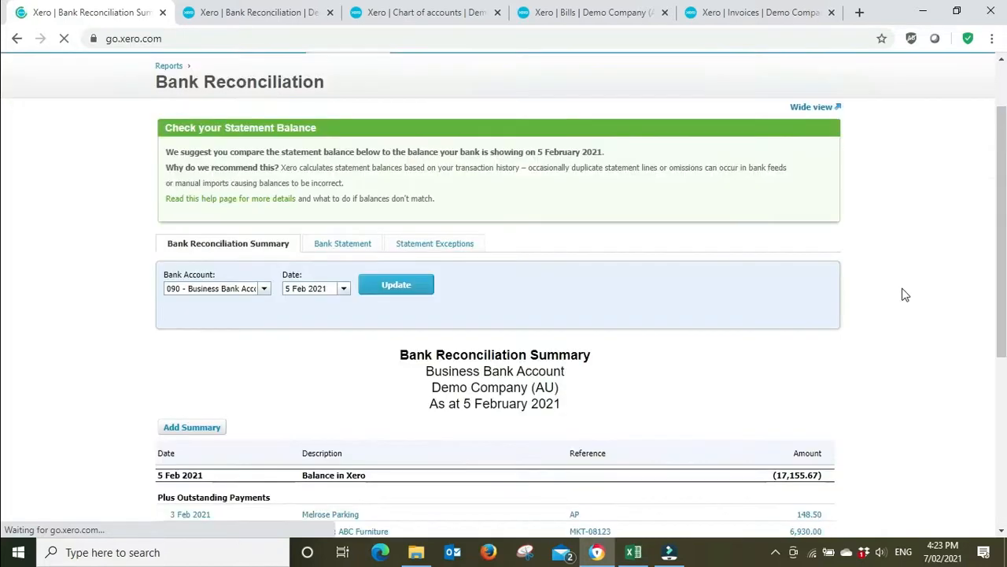
{"action": "scroll", "coordinate": [905, 295], "scroll_direction": "down", "scroll_amount": 4}
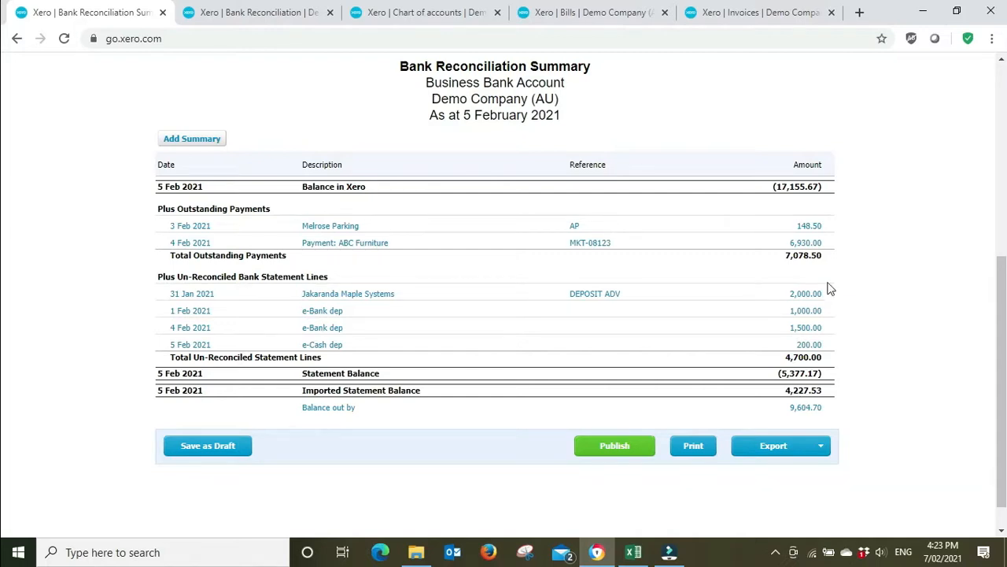
Reopen the Business Bank Account's reconcile list and review the remaining statement lines and their discussion notes.
{"action": "left_click", "coordinate": [263, 13]}
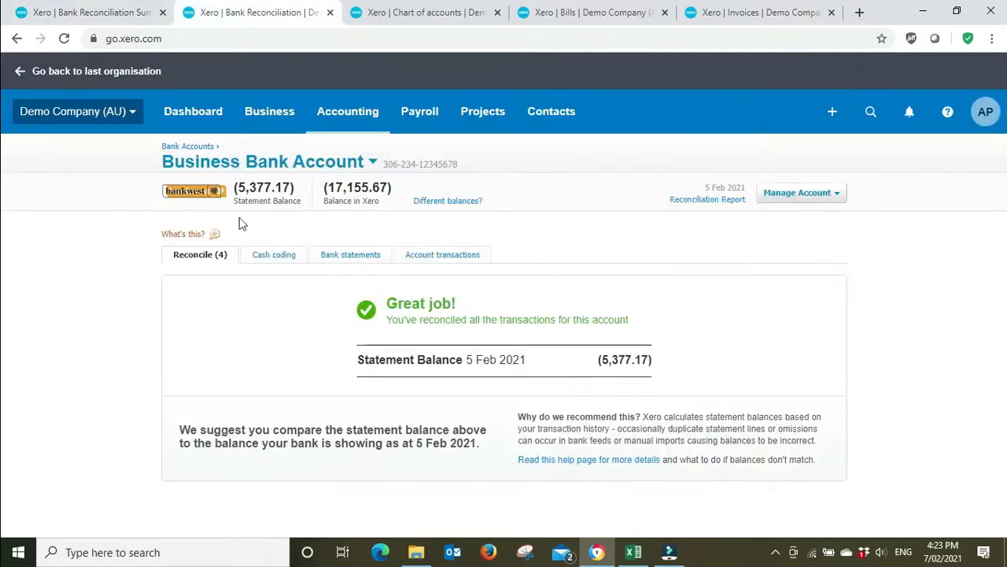
{"action": "left_click", "coordinate": [209, 255]}
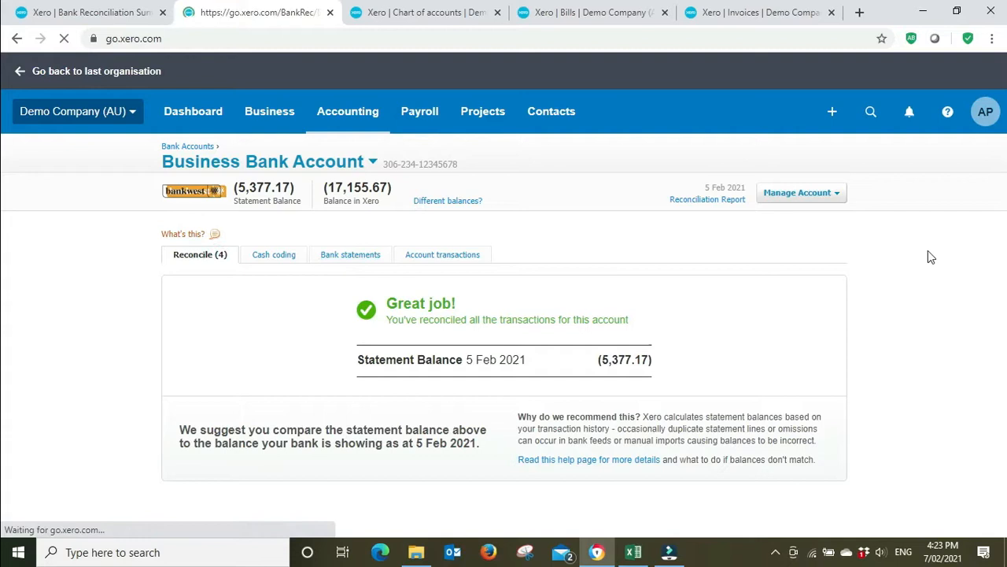
{"action": "scroll", "coordinate": [928, 250], "scroll_direction": "down", "scroll_amount": 2}
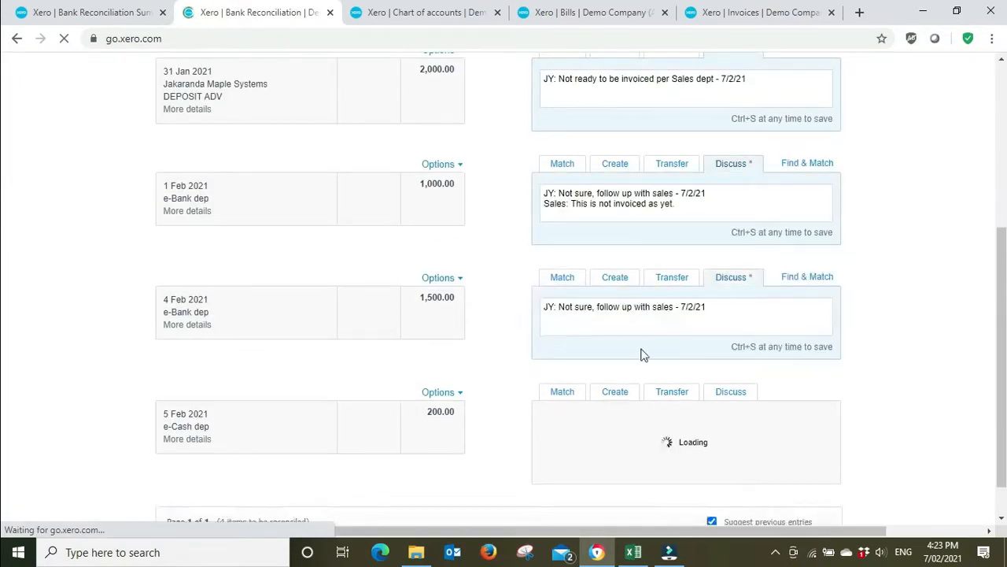
{"action": "scroll", "coordinate": [641, 353], "scroll_direction": "down", "scroll_amount": 1}
Examine the outstanding payments and the report date in the Bank Reconciliation Summary.
{"action": "left_click", "coordinate": [76, 16]}
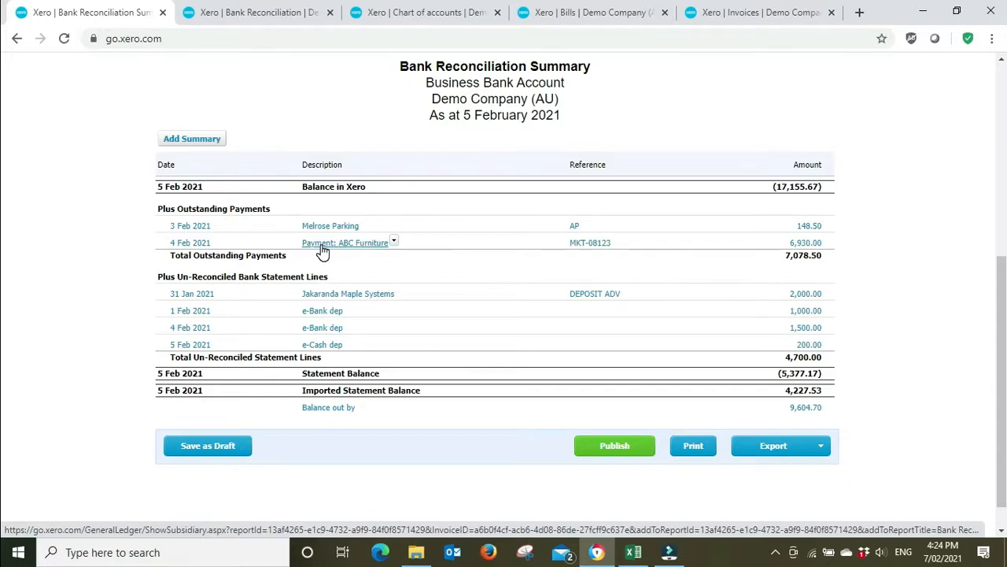
{"action": "scroll", "coordinate": [323, 250], "scroll_direction": "up", "scroll_amount": 2}
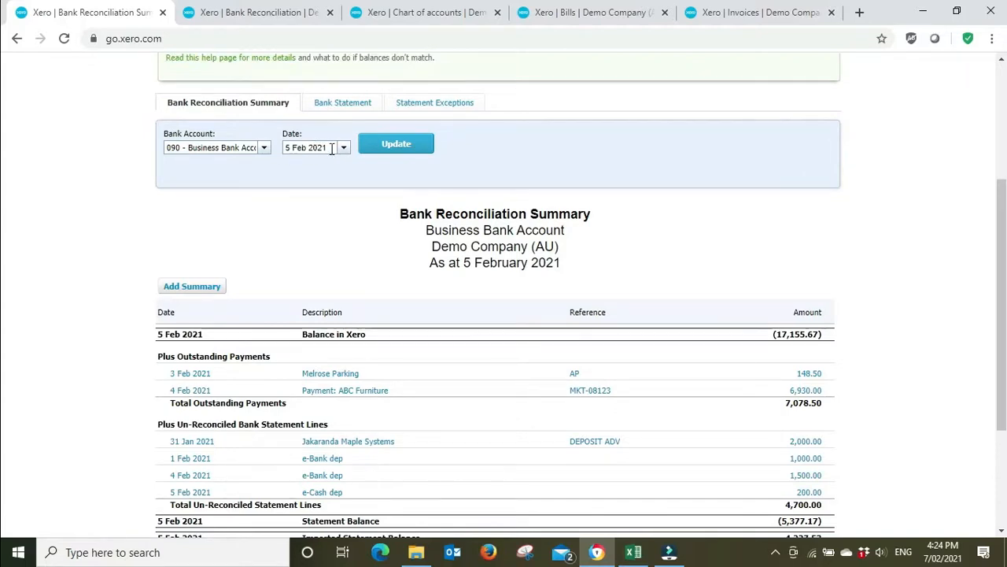
{"action": "scroll", "coordinate": [927, 262], "scroll_direction": "down", "scroll_amount": 2}
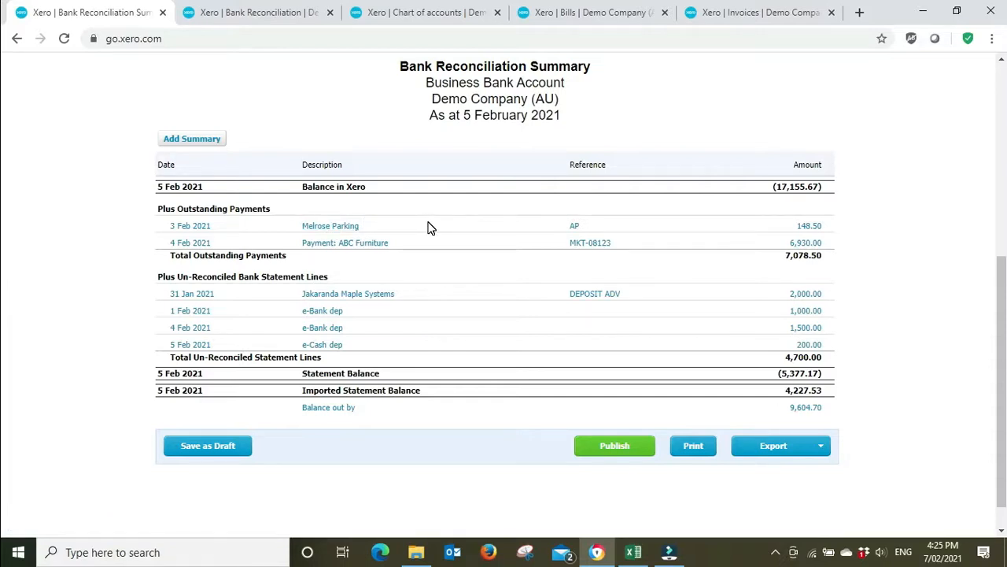
Start a new Spend Money transaction for the Business Bank Account.
{"action": "left_click", "coordinate": [276, 12]}
{"action": "scroll", "coordinate": [448, 150], "scroll_direction": "up", "scroll_amount": 4}
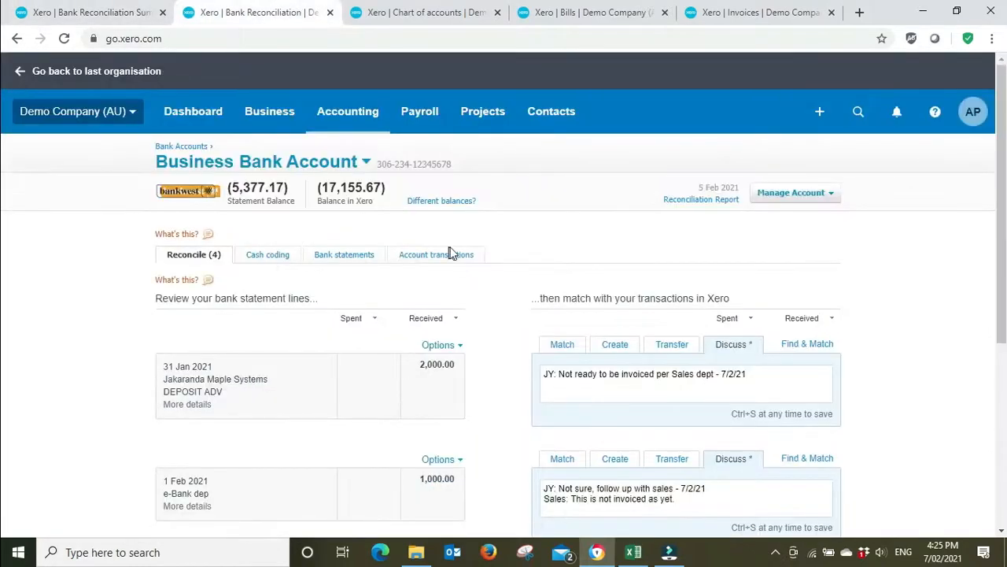
{"action": "left_click", "coordinate": [832, 199]}
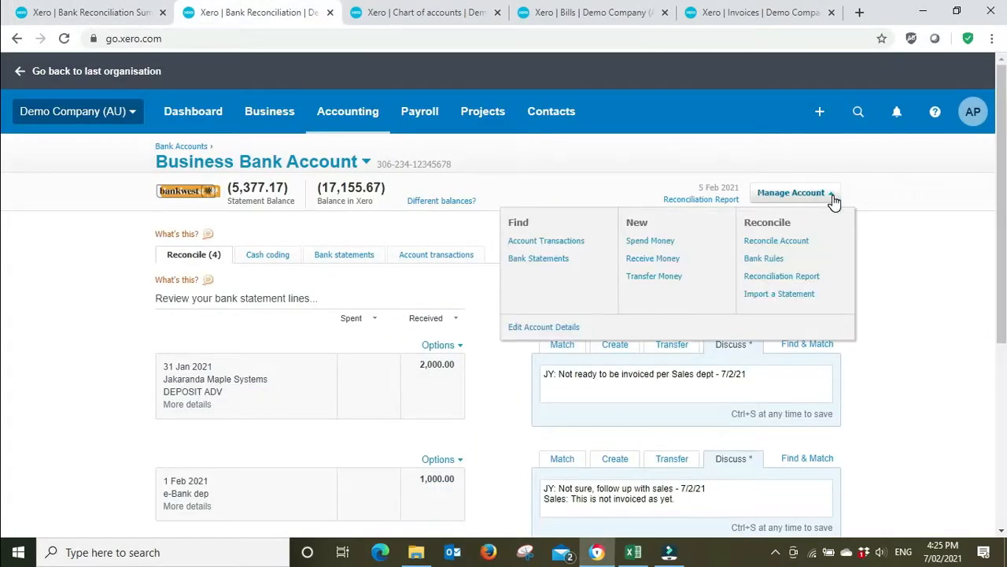
{"action": "left_click", "coordinate": [652, 243]}
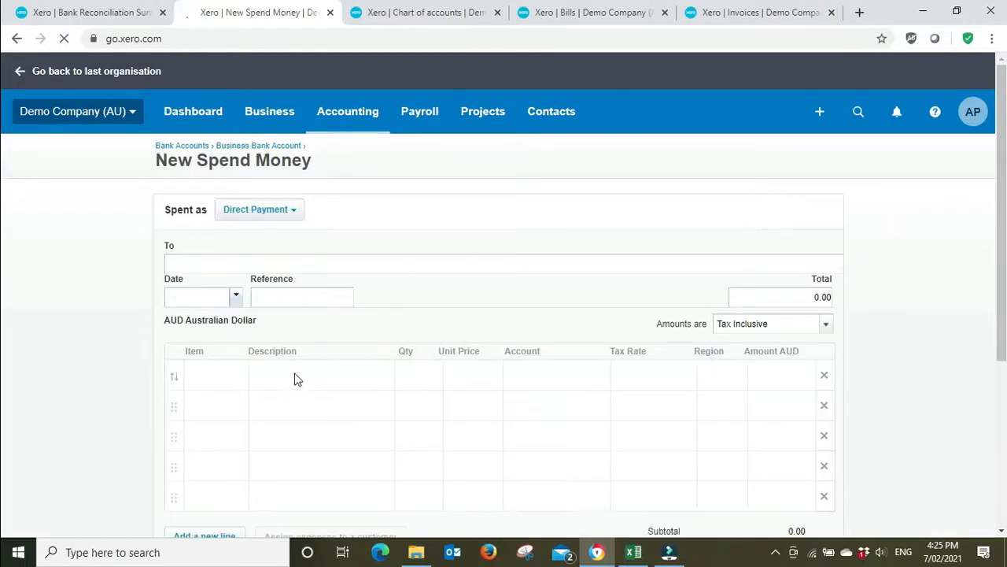
{"action": "left_click", "coordinate": [299, 375]}
{"action": "left_click", "coordinate": [308, 344]}
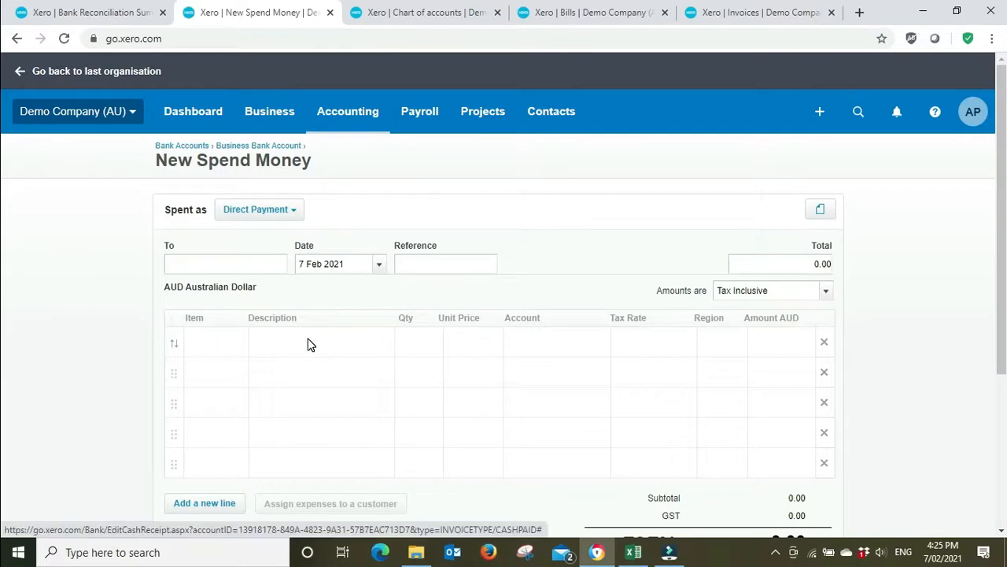
Fill the first Spend Money line with the description "Prking", quantity 1 and unit price 50.
{"action": "left_click", "coordinate": [309, 339]}
{"action": "type", "text": "Prking"}
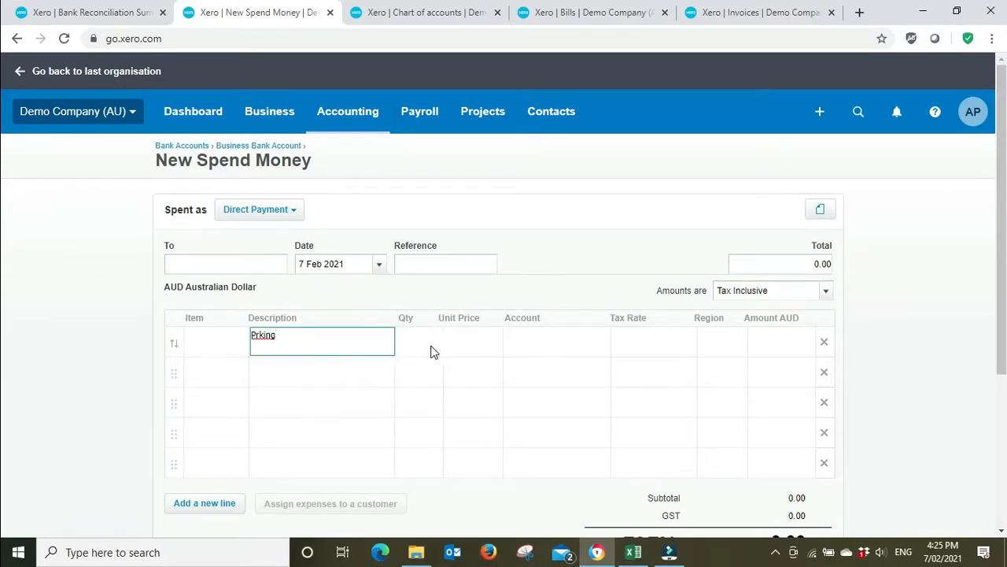
{"action": "left_click", "coordinate": [412, 346]}
{"action": "type", "text": "1"}
{"action": "key", "text": "Tab"}
{"action": "type", "text": "50"}
{"action": "key", "text": "Tab"}
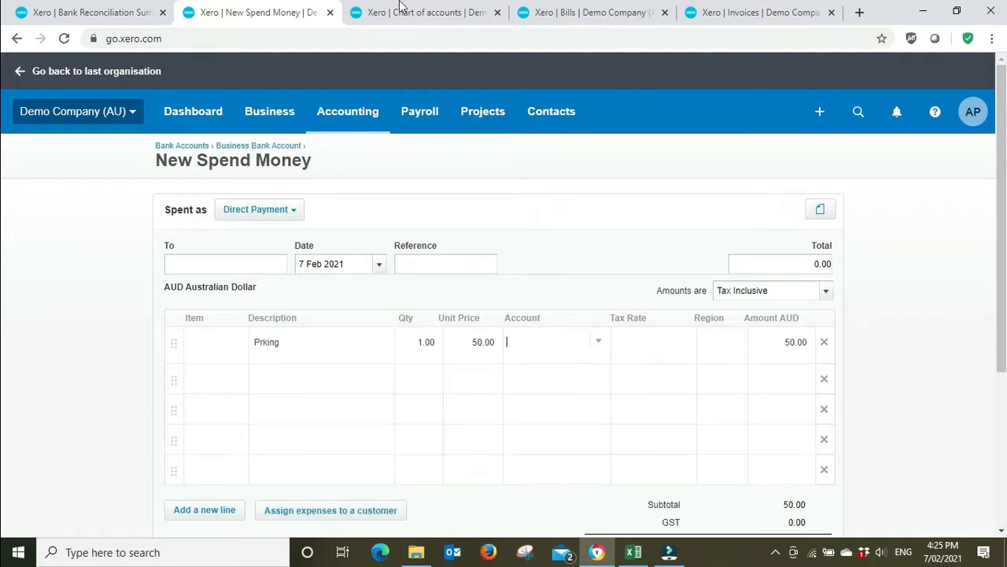
Check the Melrose Parking amount in the reconciliation summary, then set the line's unit price to 148.50 and account to 491 - Parking & Tolls.
{"action": "left_click", "coordinate": [110, 11]}
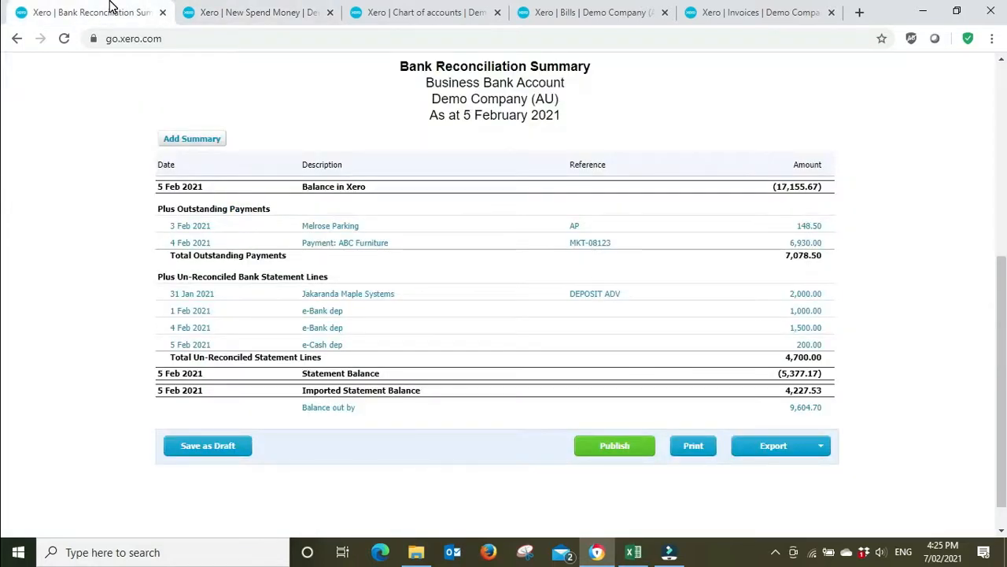
{"action": "left_click", "coordinate": [234, 9]}
{"action": "left_click", "coordinate": [487, 341]}
{"action": "type", "text": "148.50"}
{"action": "key", "text": "Tab"}
{"action": "type", "text": "park"}
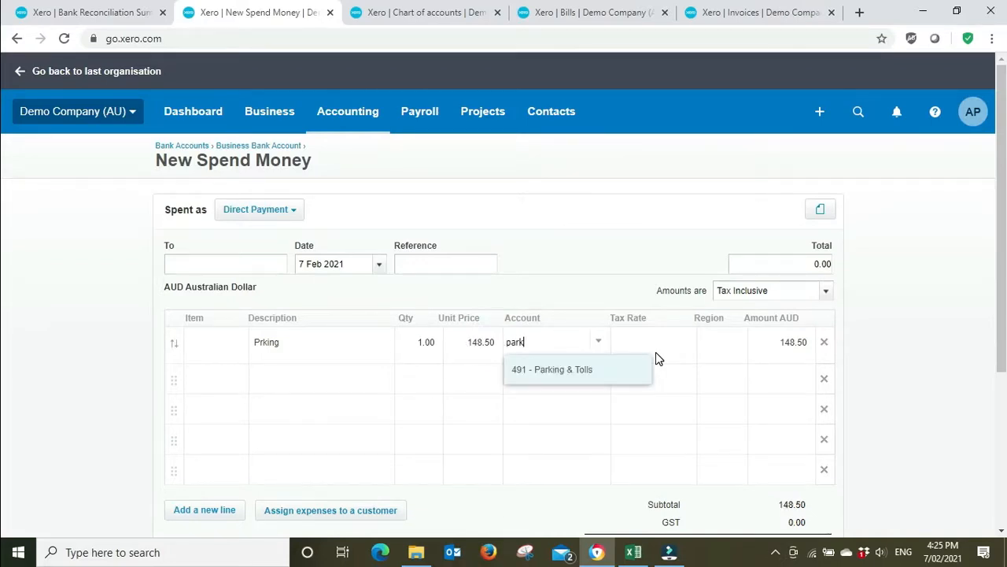
{"action": "left_click", "coordinate": [564, 376]}
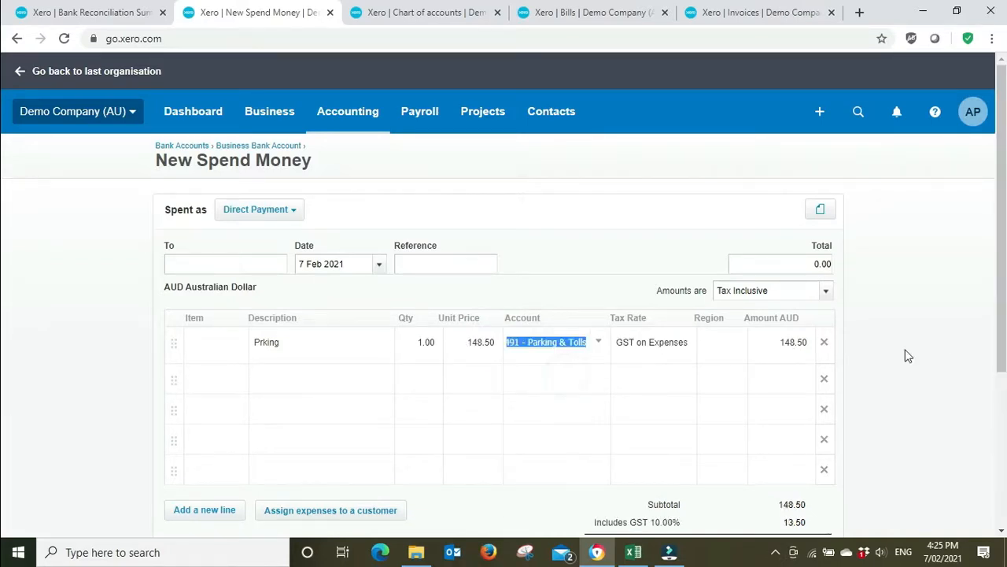
Review the Spend Money total, close the transaction's browser tab without saving, and return to the Bank Reconciliation Summary.
{"action": "scroll", "coordinate": [889, 402], "scroll_direction": "down", "scroll_amount": 2}
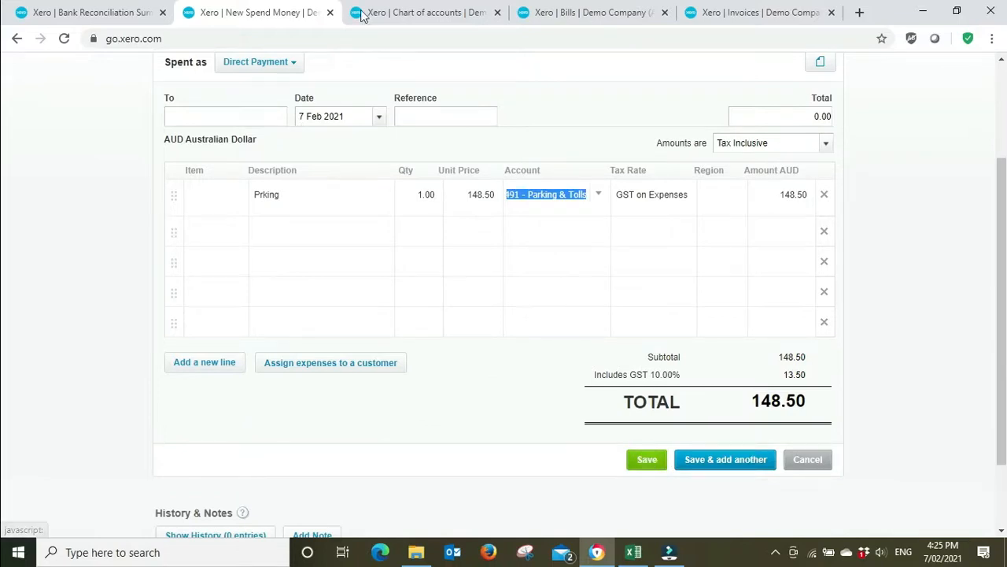
{"action": "left_click", "coordinate": [331, 14]}
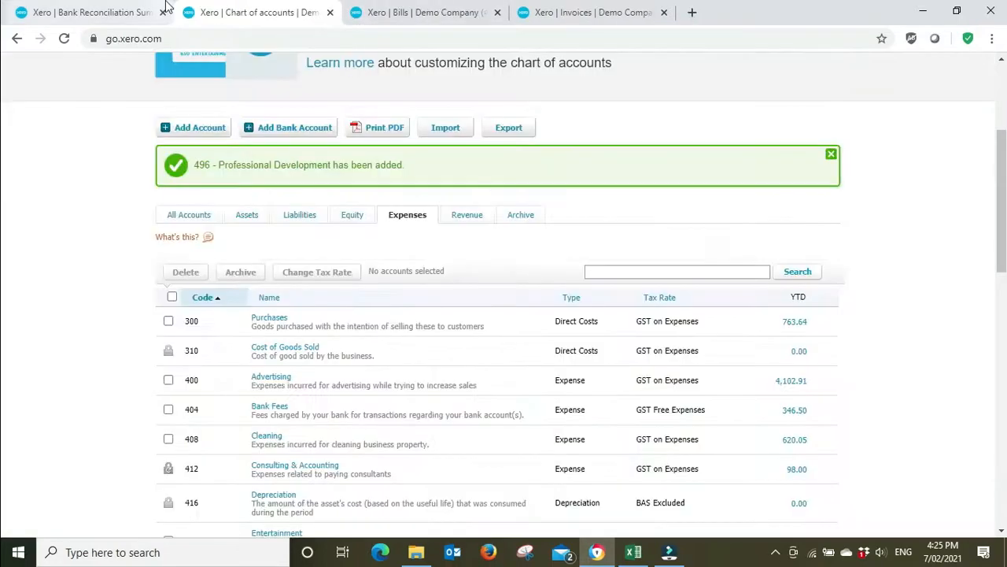
{"action": "left_click", "coordinate": [82, 9]}
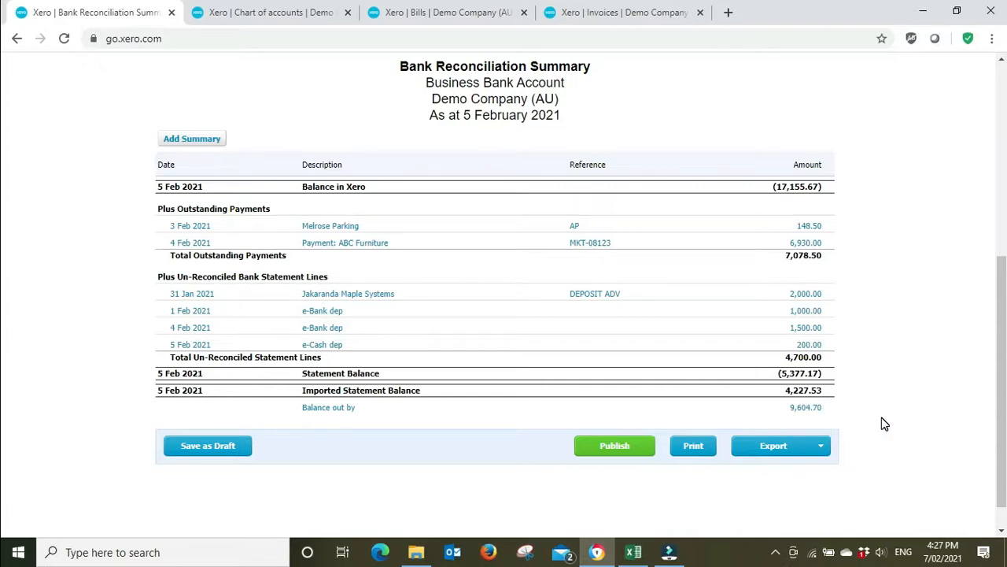
Open the Demo Company dashboard and check the reconciliation status of the Business Bank Account and Business Savings Account.
{"action": "scroll", "coordinate": [165, 113], "scroll_direction": "up", "scroll_amount": 5}
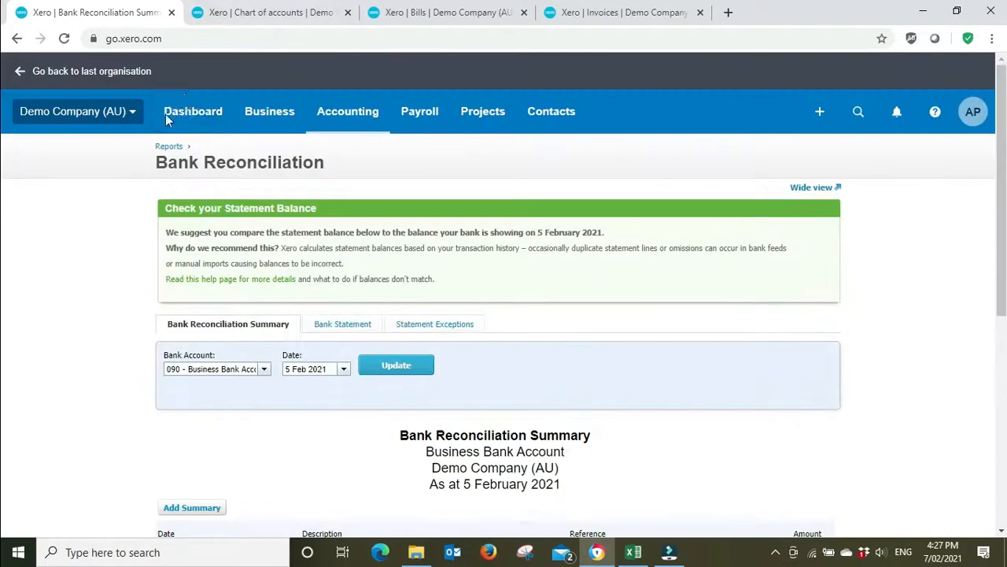
{"action": "left_click", "coordinate": [200, 123]}
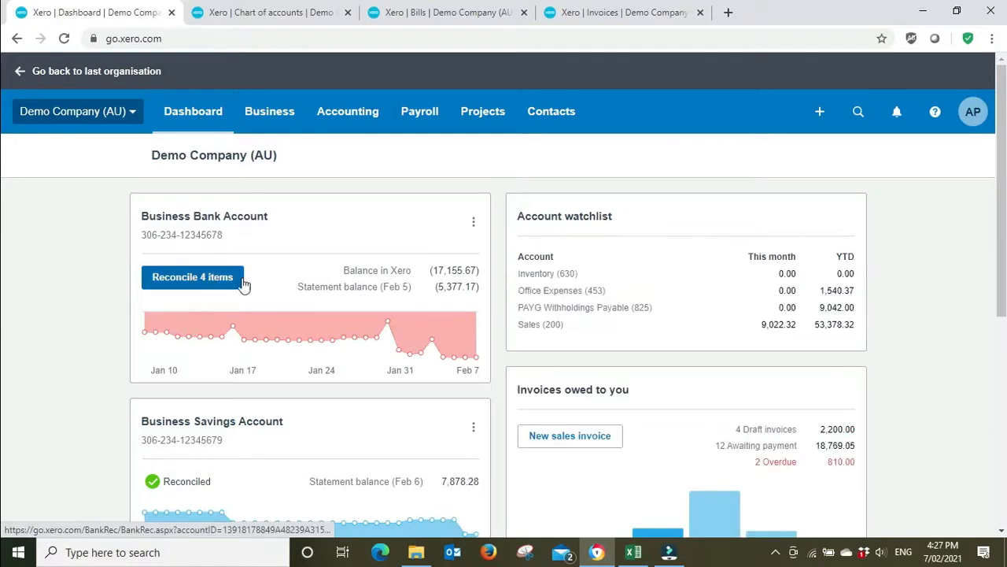
{"action": "scroll", "coordinate": [201, 227], "scroll_direction": "down", "scroll_amount": 3}
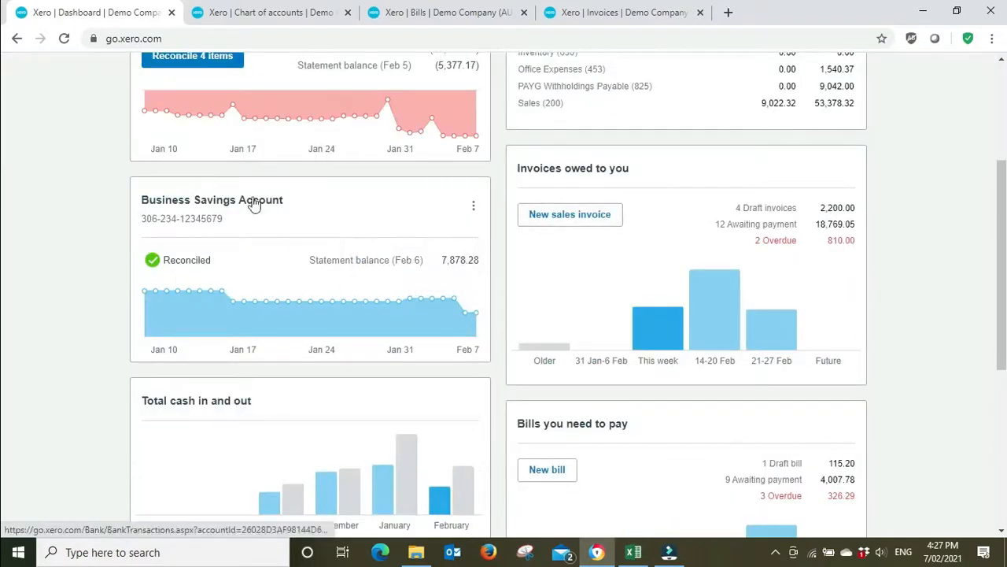
{"action": "scroll", "coordinate": [899, 229], "scroll_direction": "up", "scroll_amount": 3}
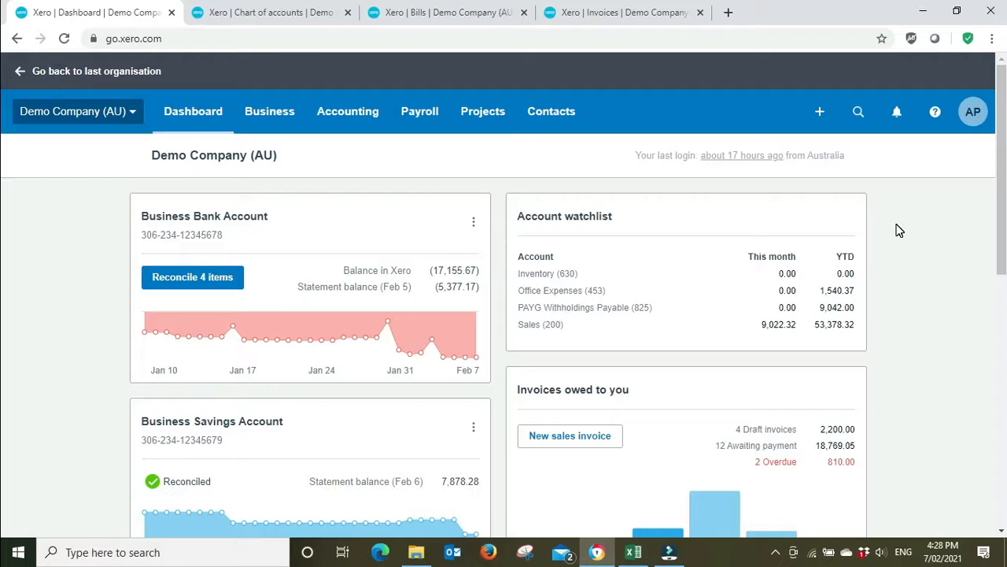
Open the Business Bank Account's items awaiting reconciliation and review the discussion notes on the remaining deposits.
{"action": "left_click", "coordinate": [170, 282]}
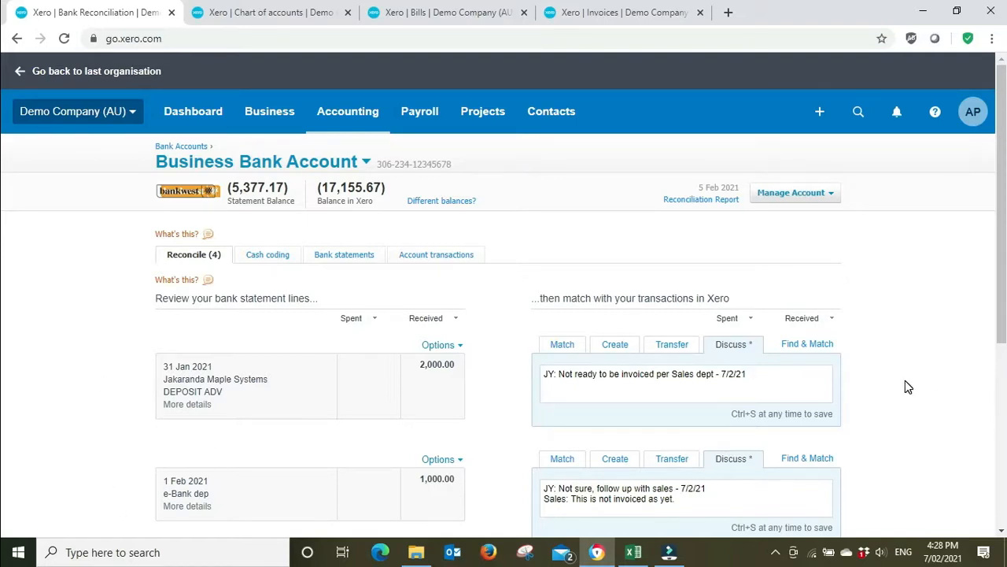
{"action": "scroll", "coordinate": [943, 384], "scroll_direction": "down", "scroll_amount": 2}
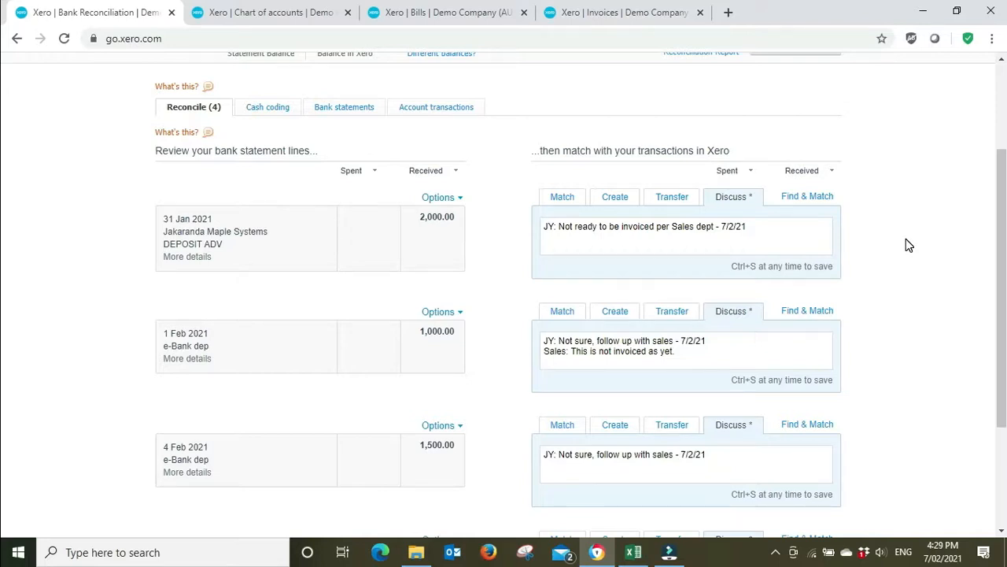
{"action": "scroll", "coordinate": [938, 227], "scroll_direction": "up", "scroll_amount": 2}
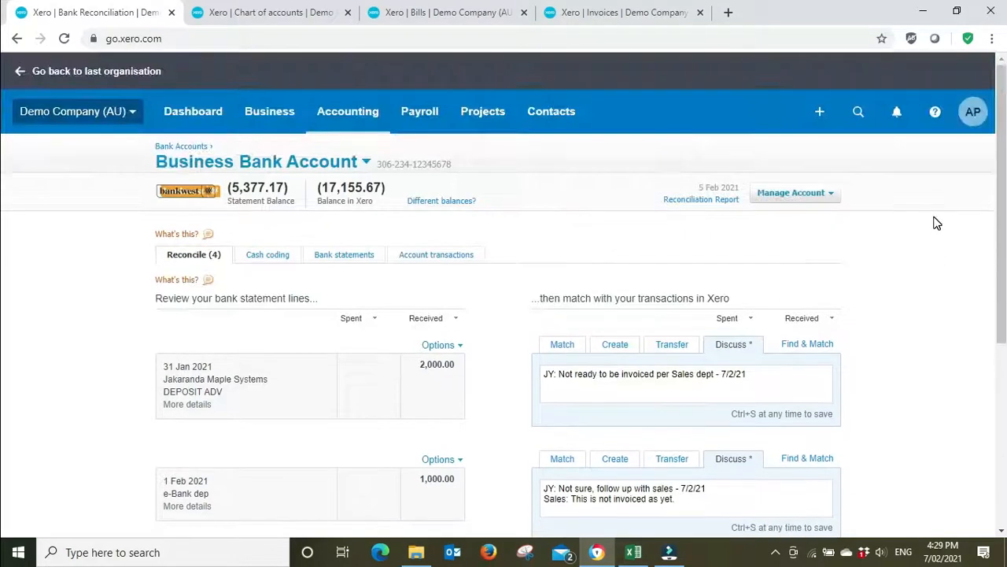